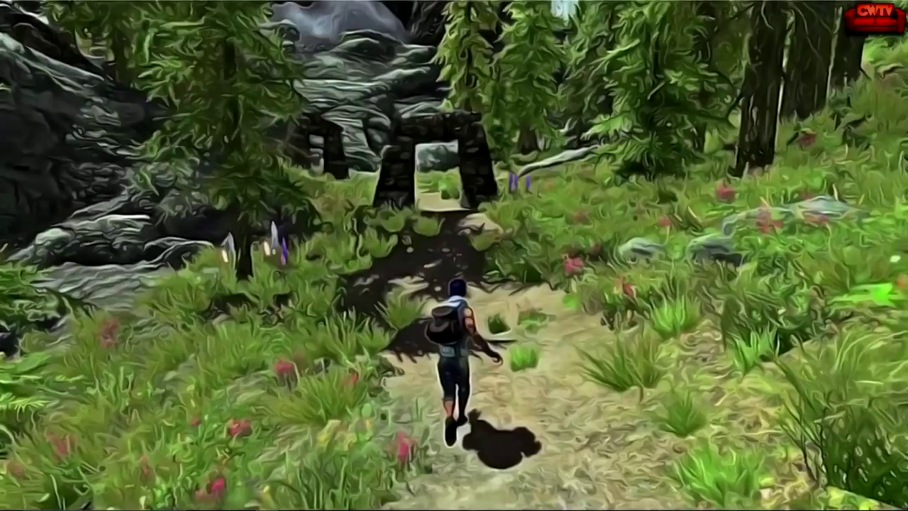
Browse File Explorer to Data (G:)\runerunner and open LiveStream1.jpg in Photos
mouse_move(227, 504)
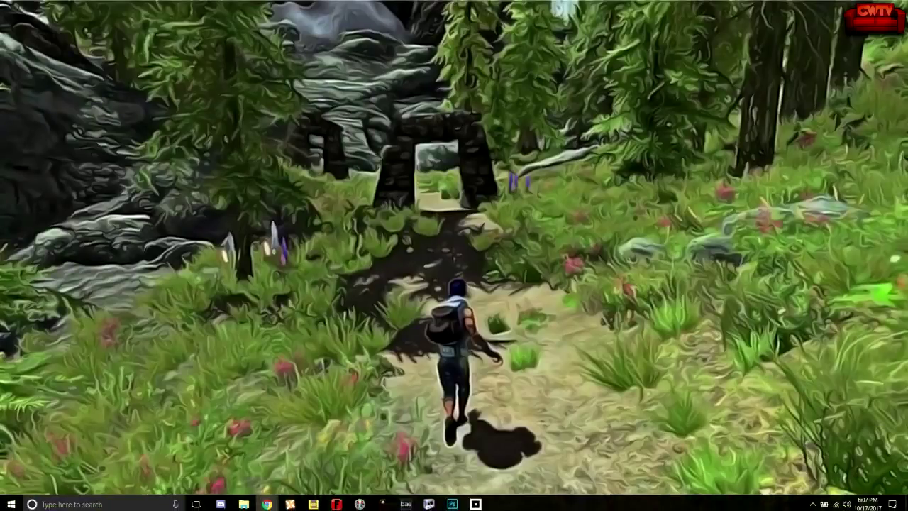
left_click(244, 502)
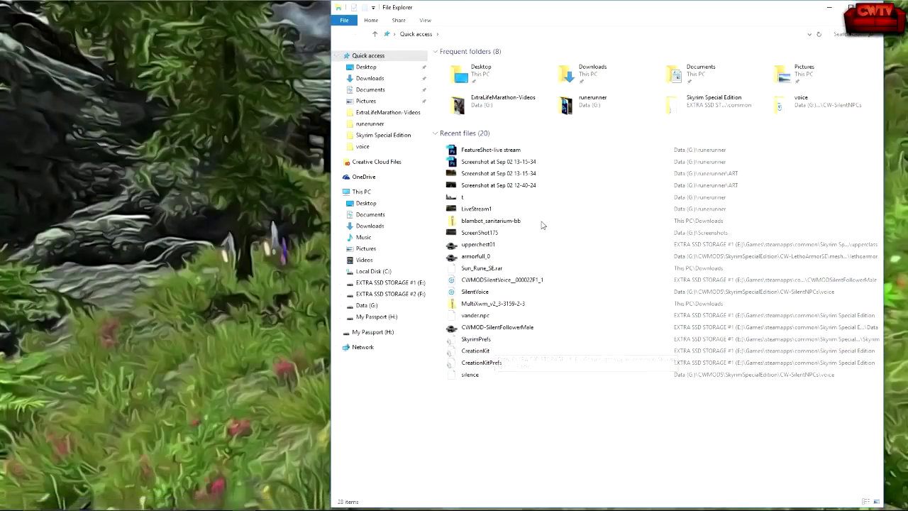
left_click(374, 306)
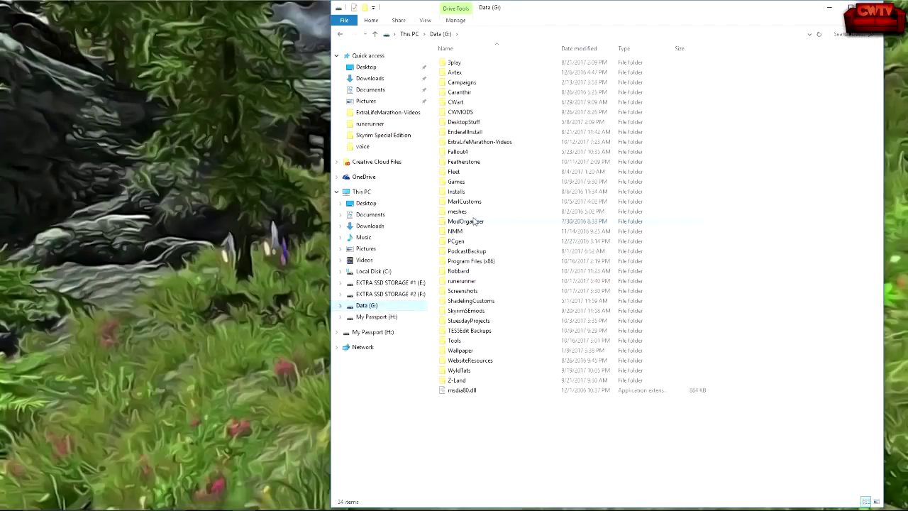
left_click(468, 283)
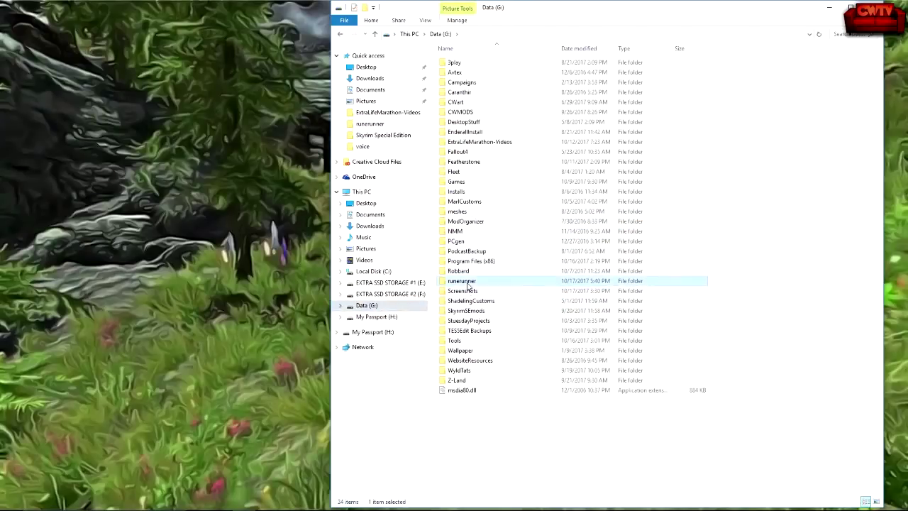
double_click(468, 282)
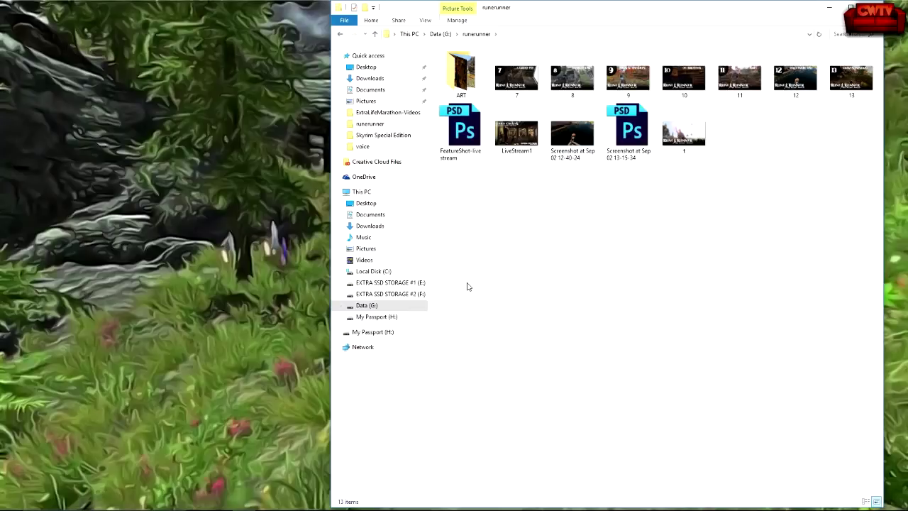
double_click(516, 135)
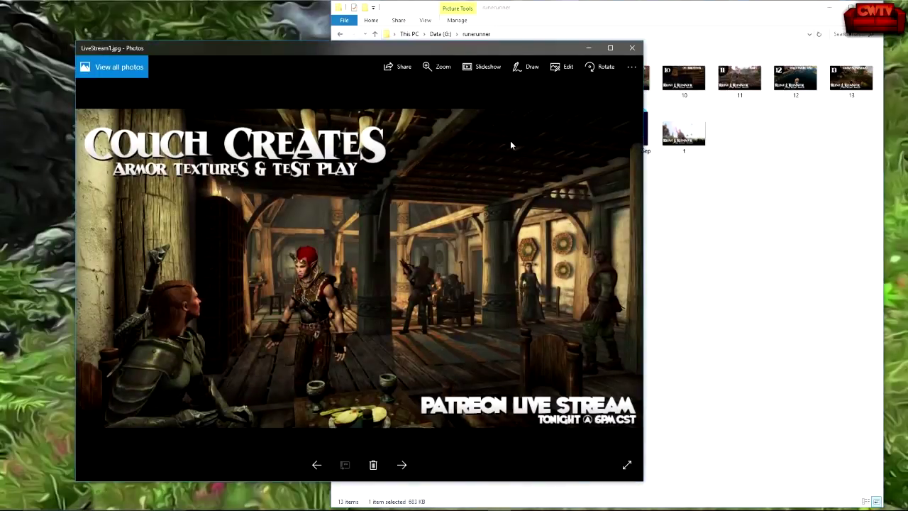
Maximize the Photos window to view the LiveStream1 banner full screen
left_click(609, 48)
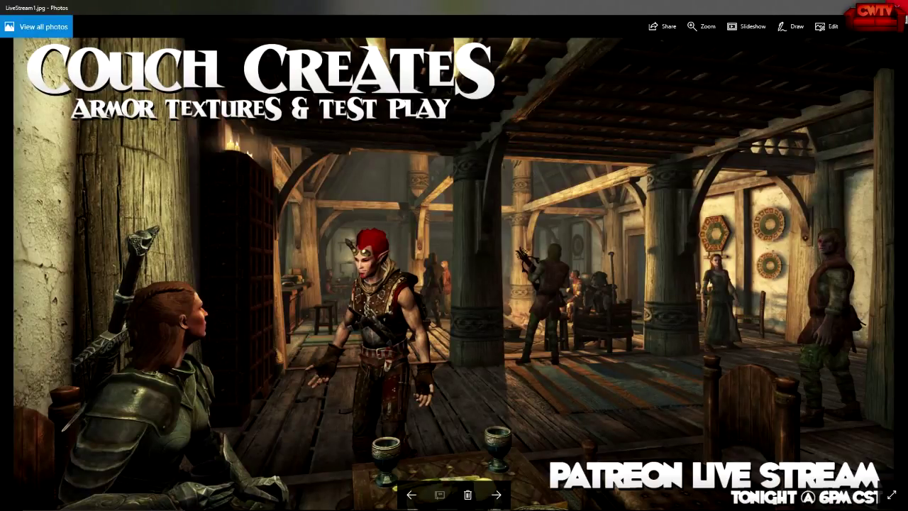
Close Photos and File Explorer, then close the FeatureShot and Screenshot documents in Photoshop
left_click(899, 7)
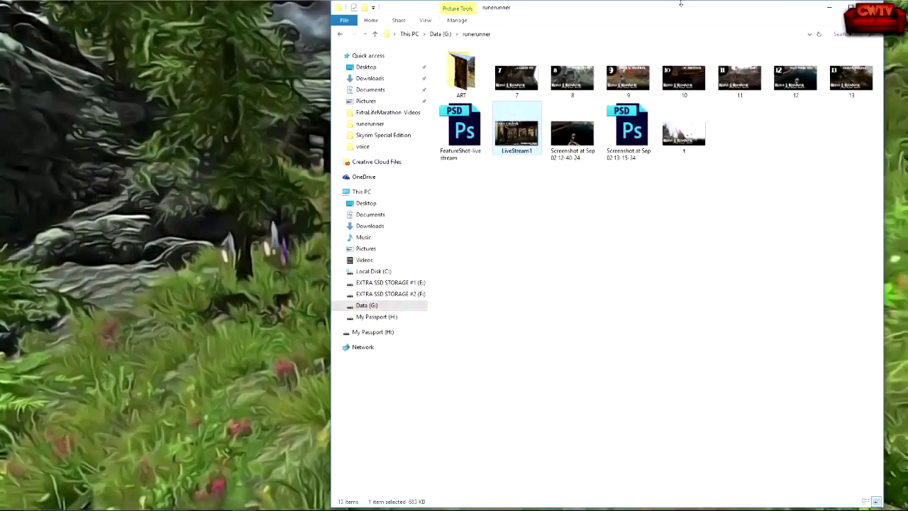
left_click(871, 7)
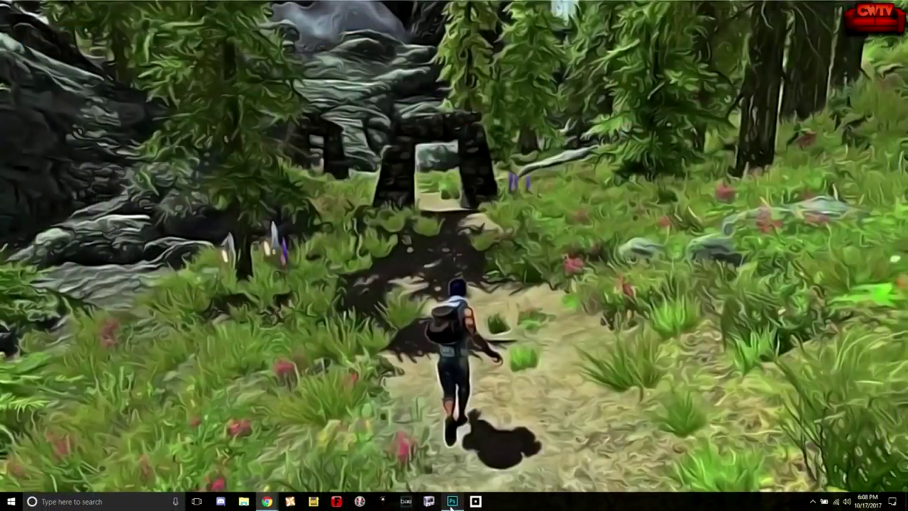
left_click(452, 501)
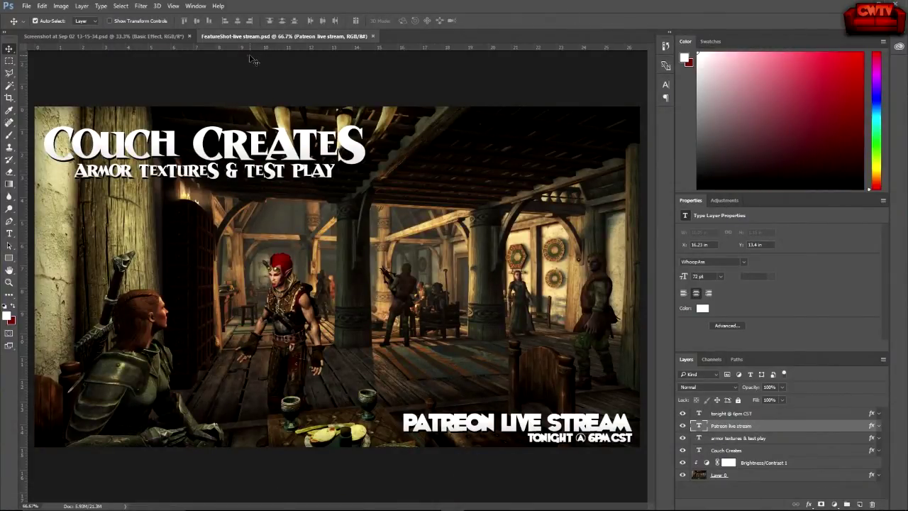
left_click(373, 37)
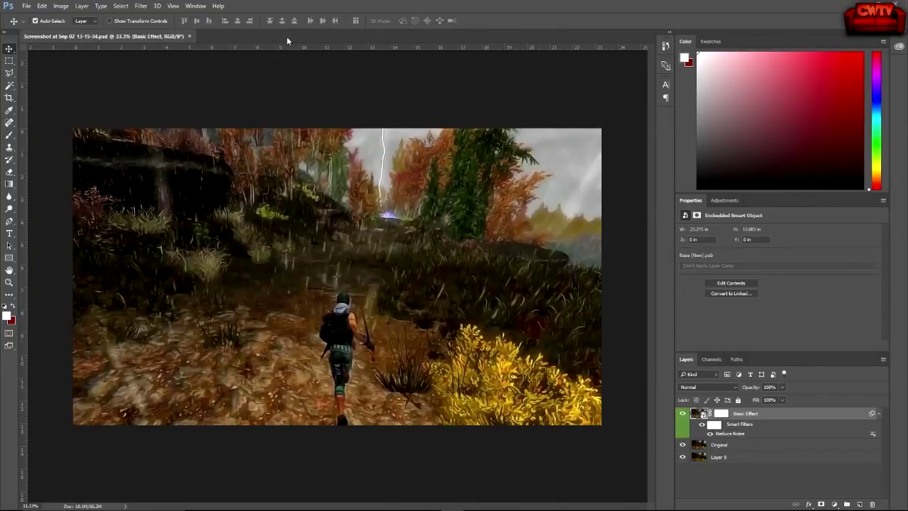
left_click(189, 35)
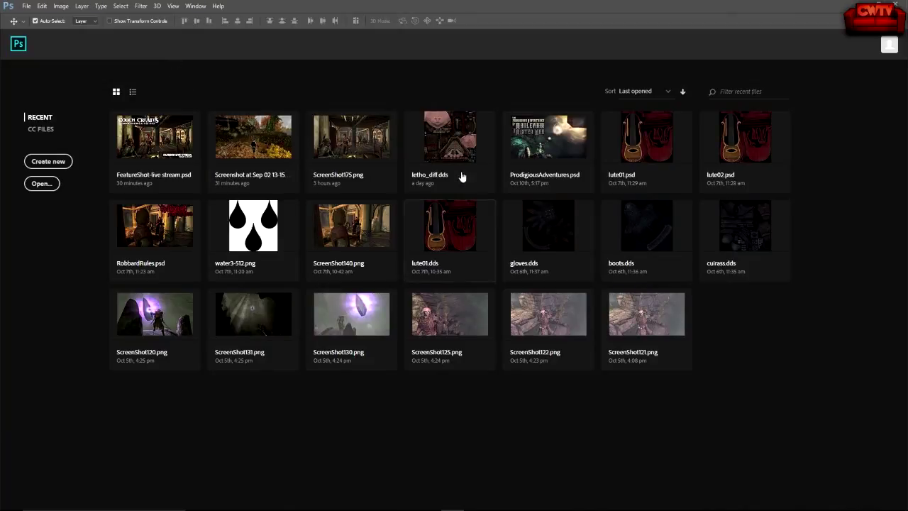
Open letho_diff.dds from Photoshop's recent files using the default NVIDIA DDS read options
left_click(454, 149)
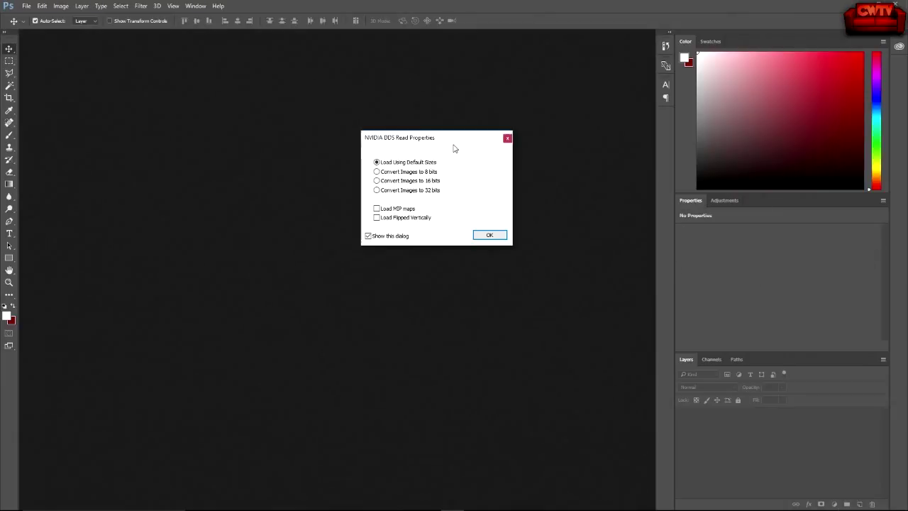
left_click(483, 237)
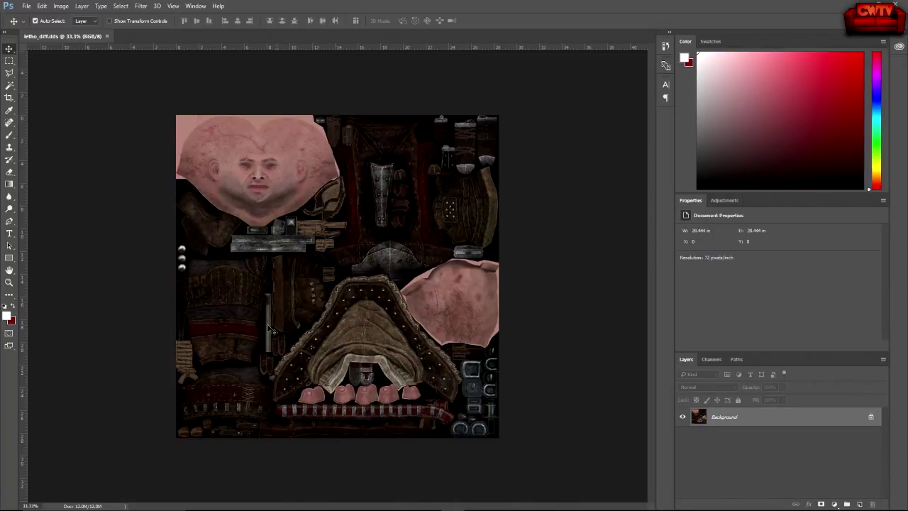
mouse_move(190, 506)
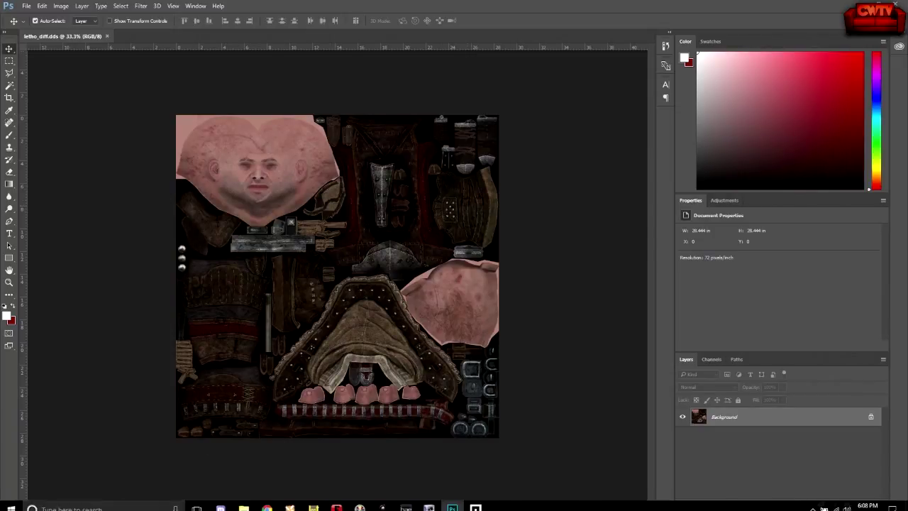
Navigate File Explorer to E:\Games\steamapps\common\Skyrim Special Edition\Data\textures\armor
left_click(245, 503)
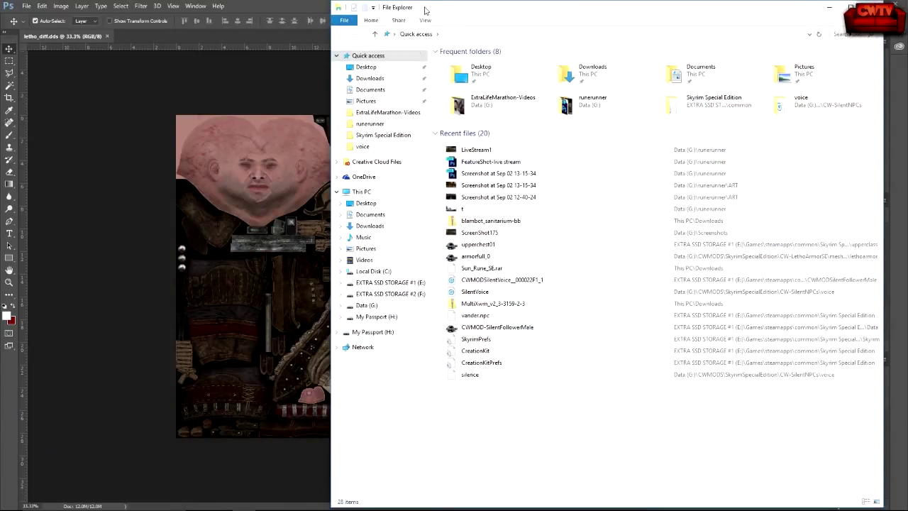
left_click_drag(426, 10, 283, 13)
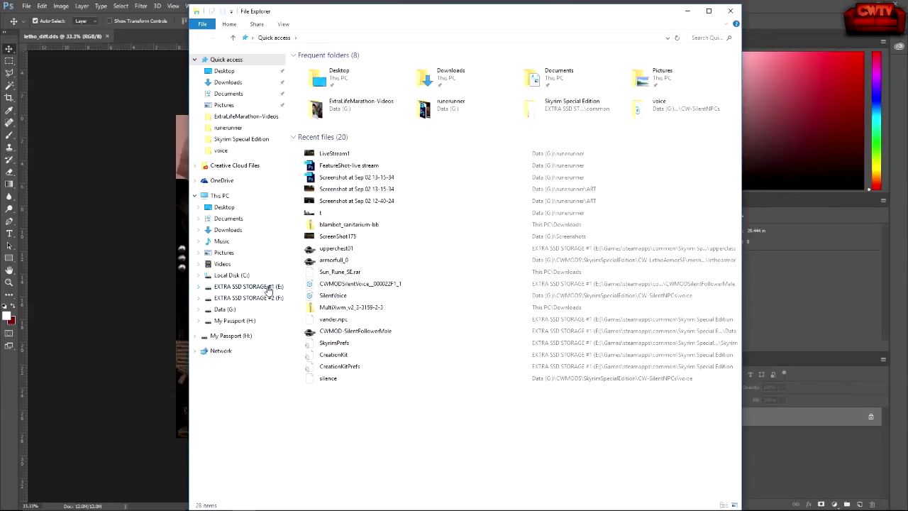
left_click(267, 287)
double_click(313, 67)
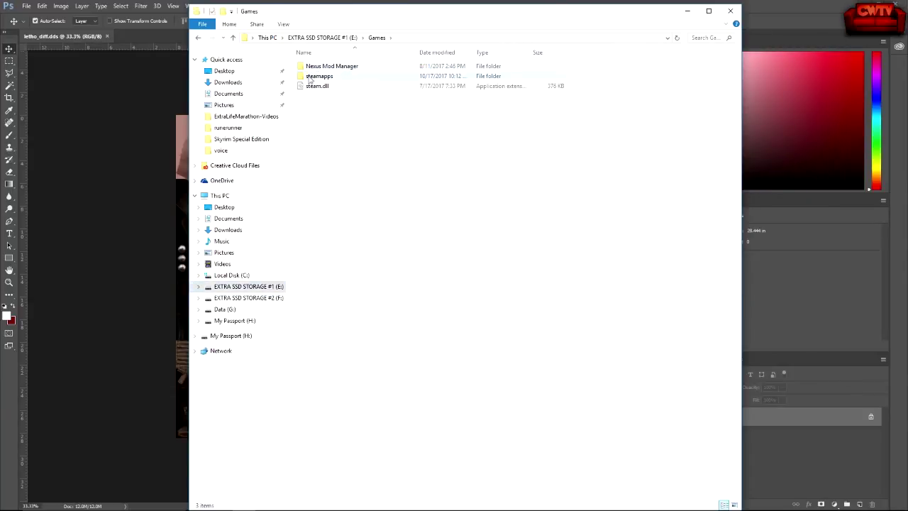
double_click(318, 76)
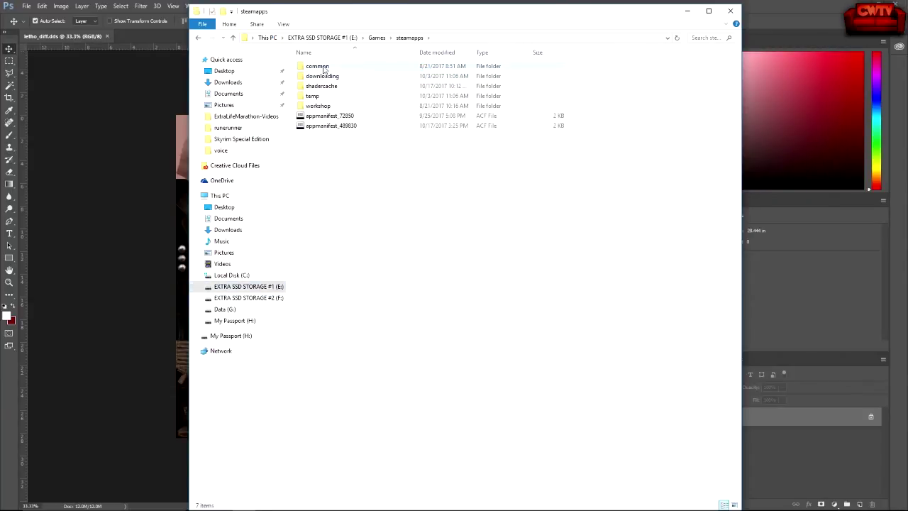
double_click(324, 68)
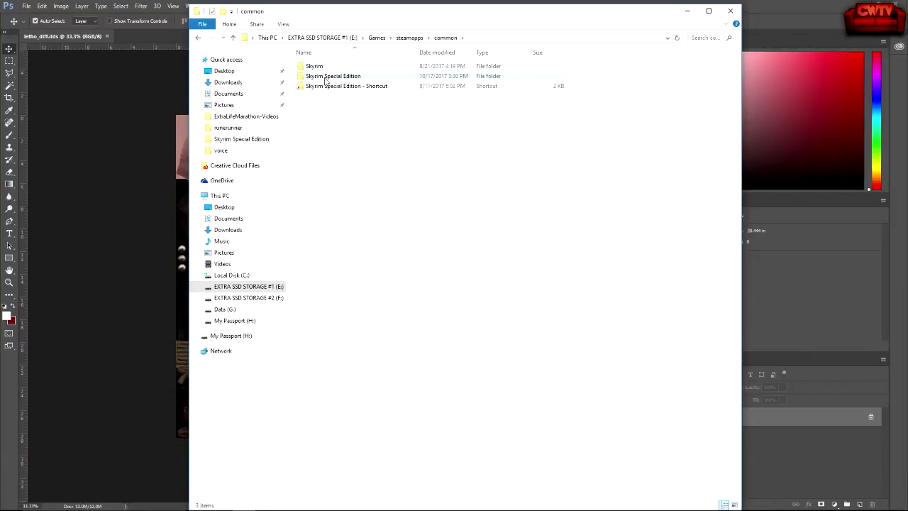
double_click(327, 76)
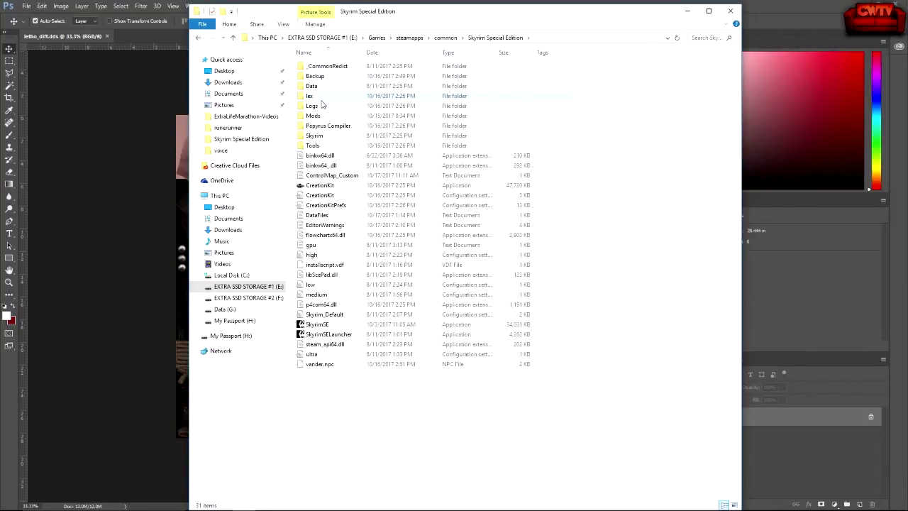
double_click(313, 87)
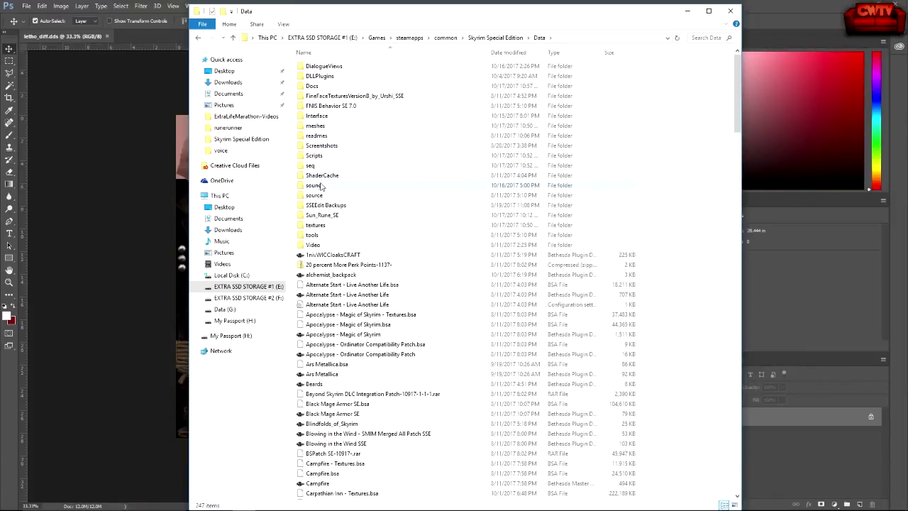
double_click(316, 226)
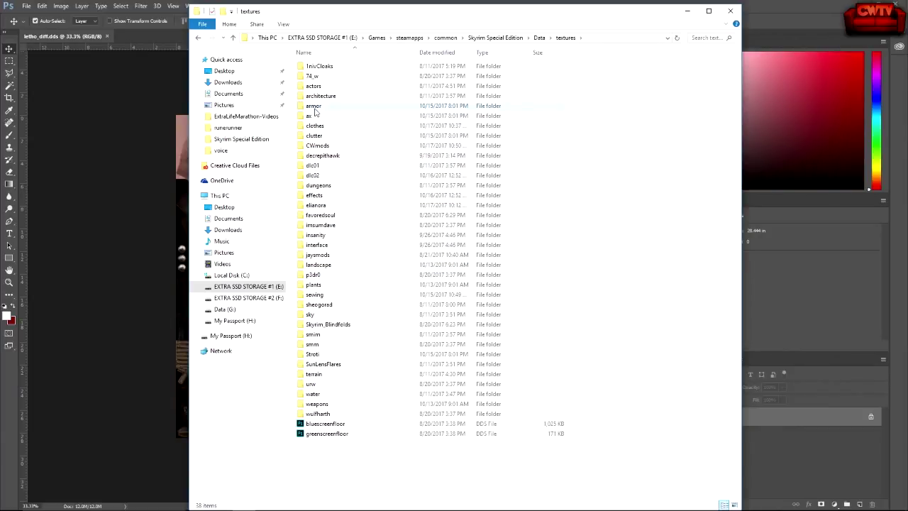
double_click(315, 106)
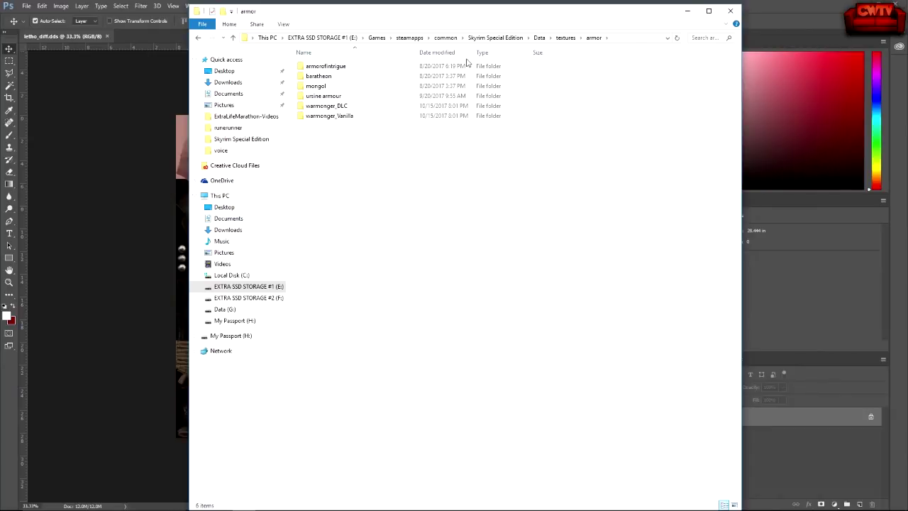
Return to the Data folder and select letho's armor - textures.bsa and letho's armor.bsa
left_click(539, 38)
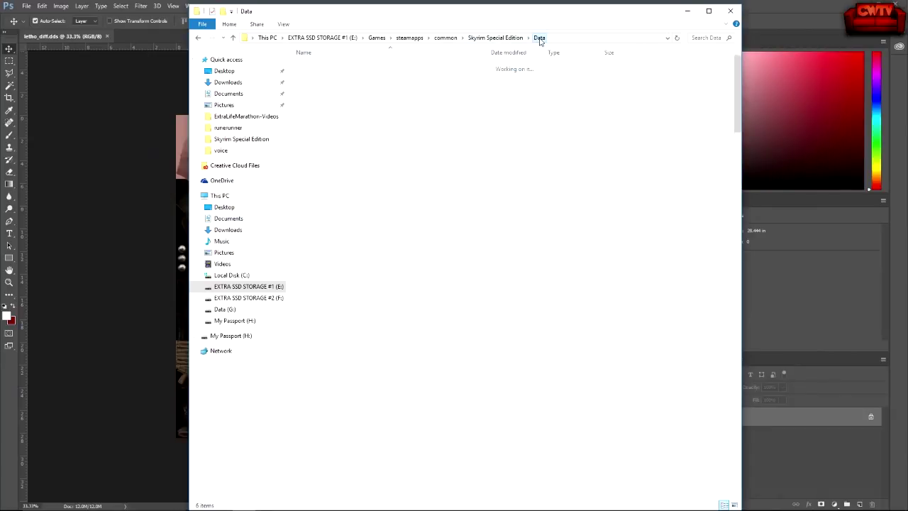
scroll(335, 328, "down", 11)
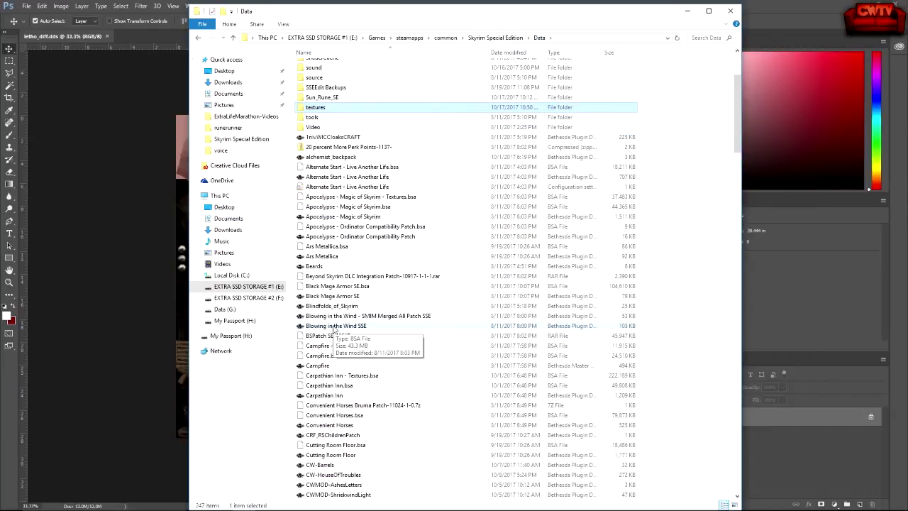
scroll(336, 326, "down", 20)
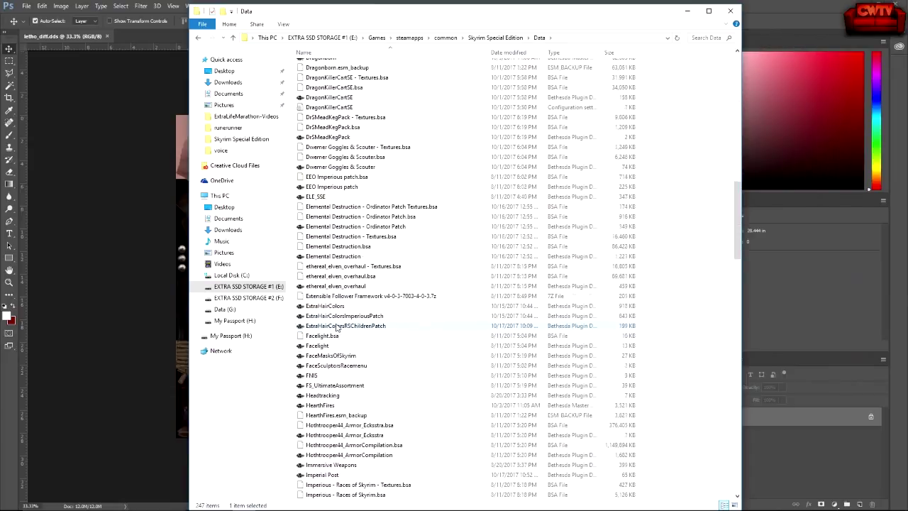
scroll(337, 327, "down", 4)
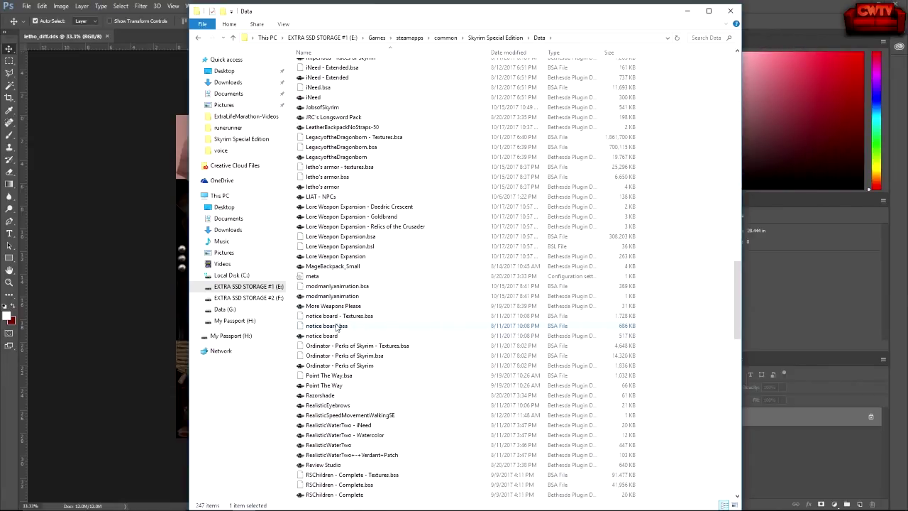
scroll(338, 325, "down", 2)
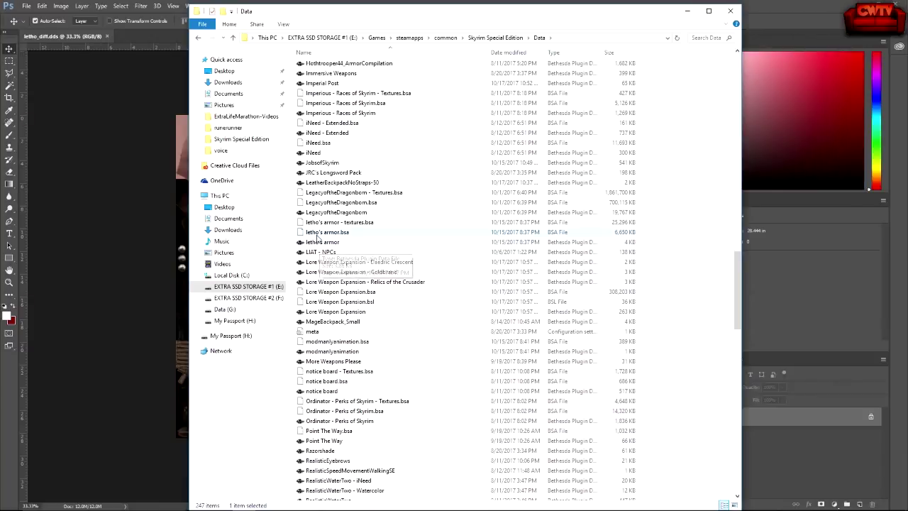
left_click(320, 224)
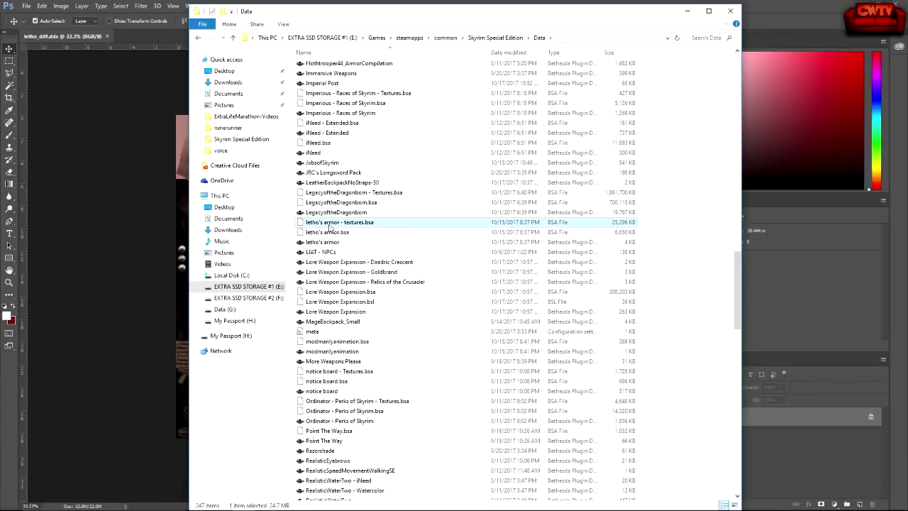
left_click(327, 234)
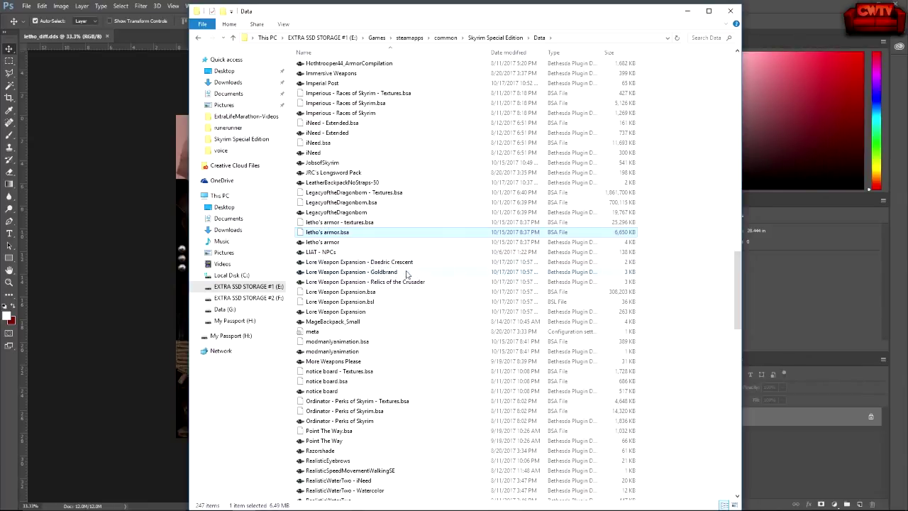
mouse_move(418, 505)
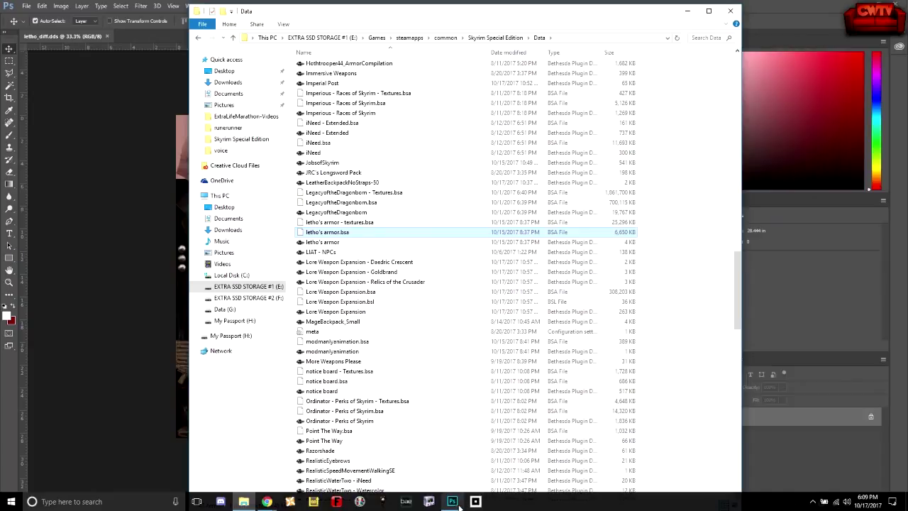
Launch BAE on the screen's right side and view, then close, About BAE
left_click(408, 502)
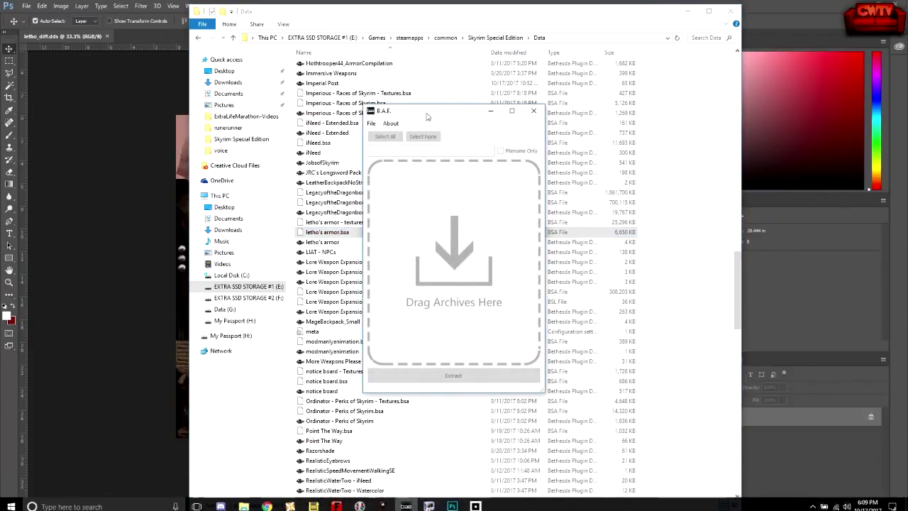
left_click_drag(428, 116, 669, 113)
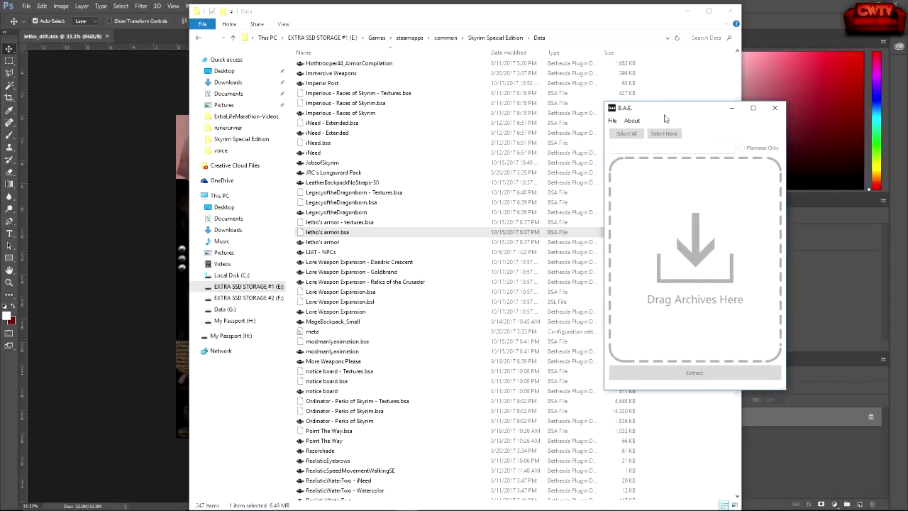
left_click(636, 122)
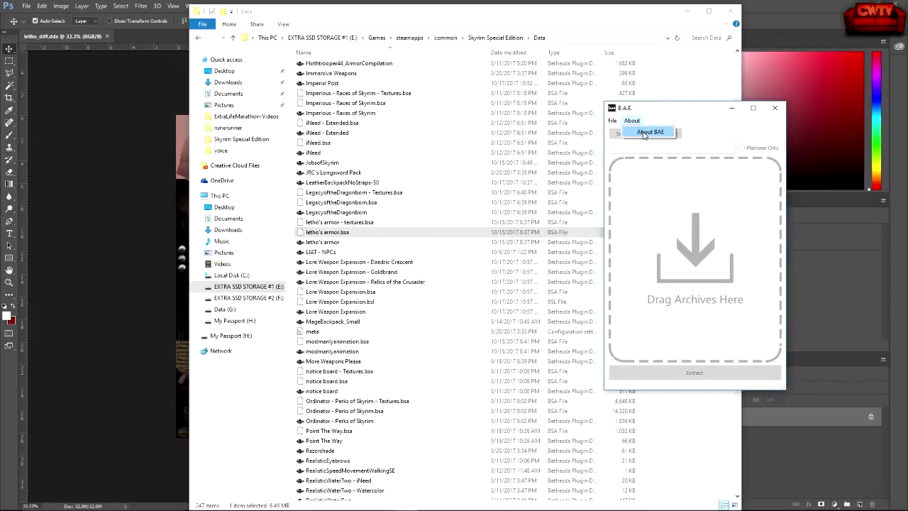
left_click(644, 134)
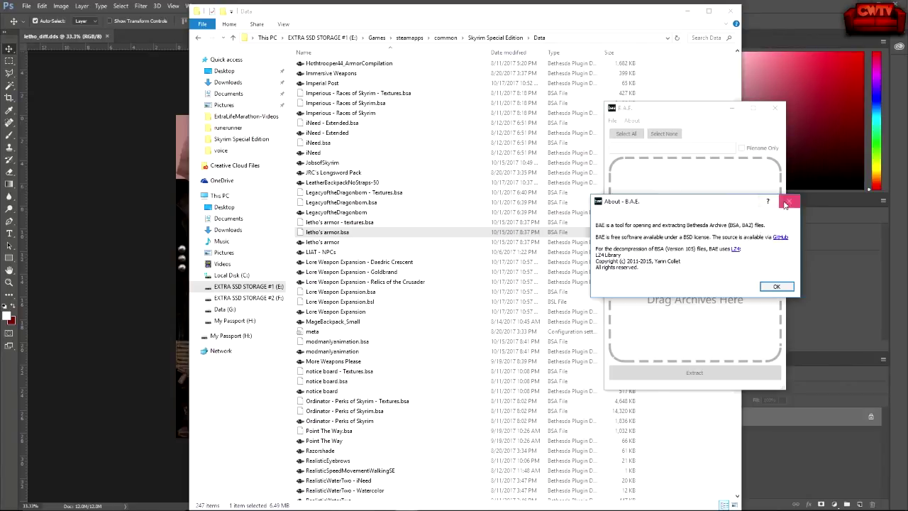
left_click(786, 204)
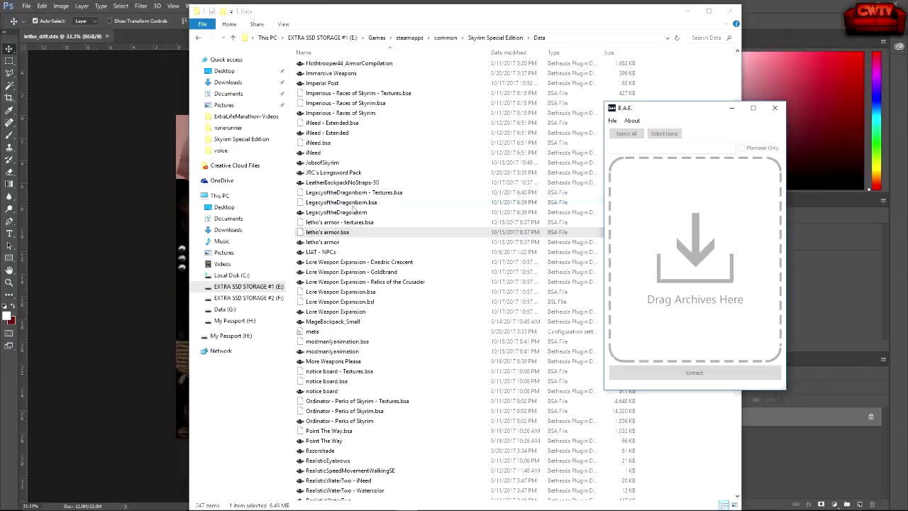
Load letho's armor - textures.bsa into BAE by dragging it from Explorer
left_click(324, 226)
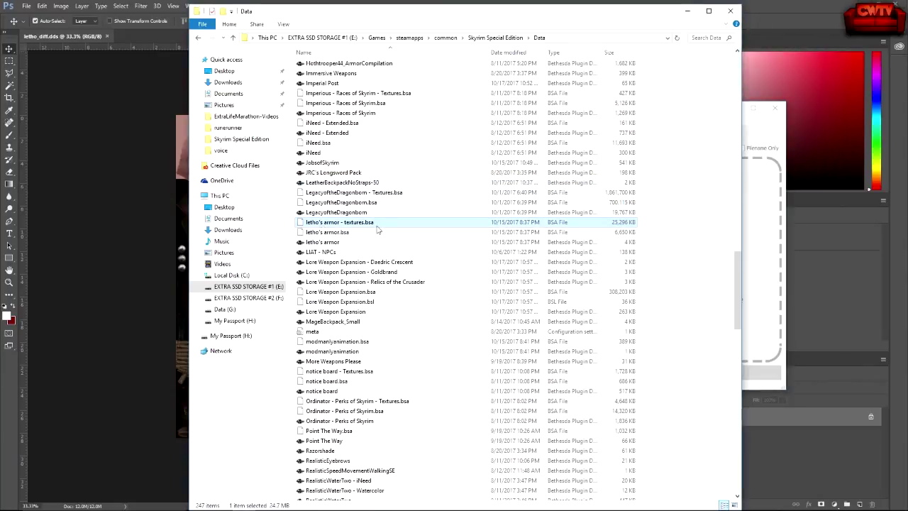
left_click(751, 123)
left_click_drag(707, 119, 817, 128)
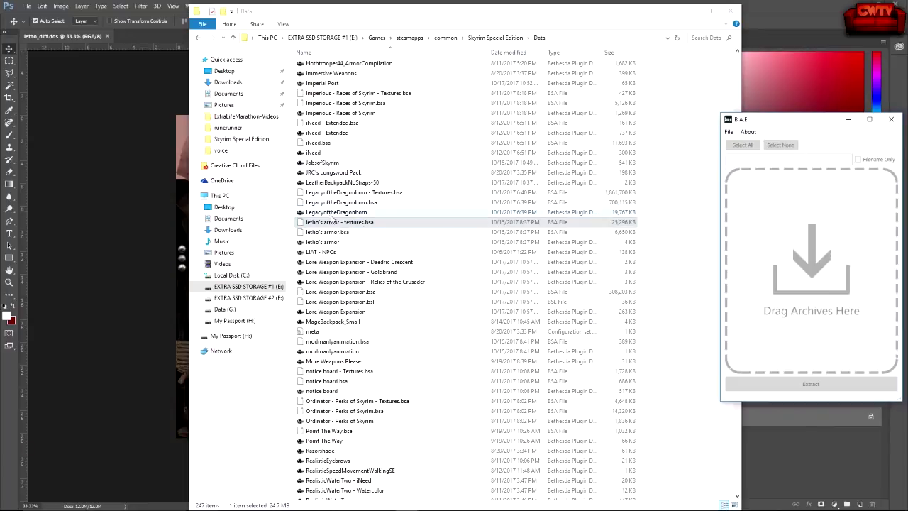
left_click(317, 224)
left_click_drag(318, 224, 807, 262)
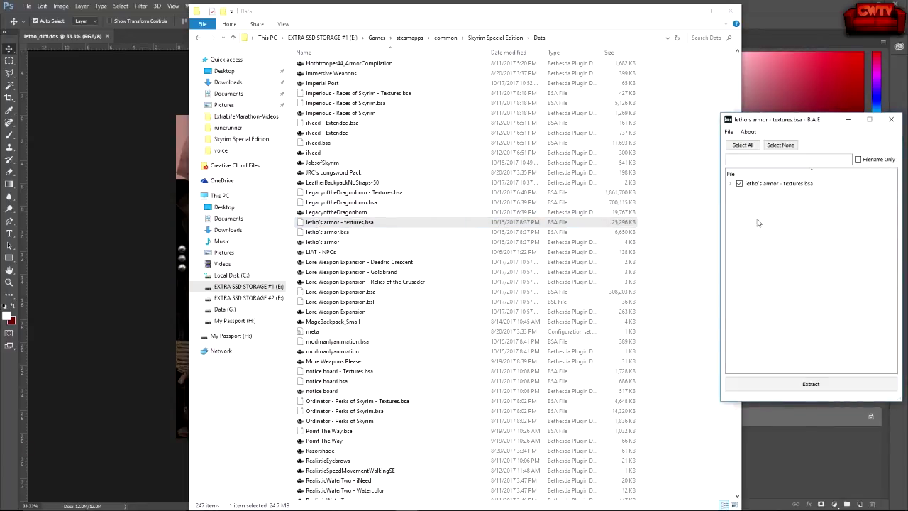
Expand textures > armor > lethoarmor in BAE to reveal letho_diff.dds and letho_norm.dds
left_click(730, 183)
left_click(740, 191)
left_click(749, 207)
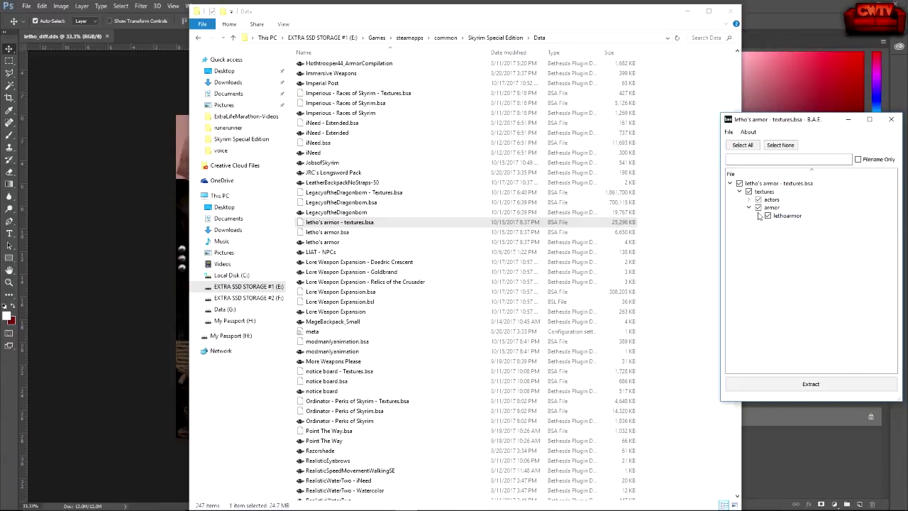
left_click(759, 215)
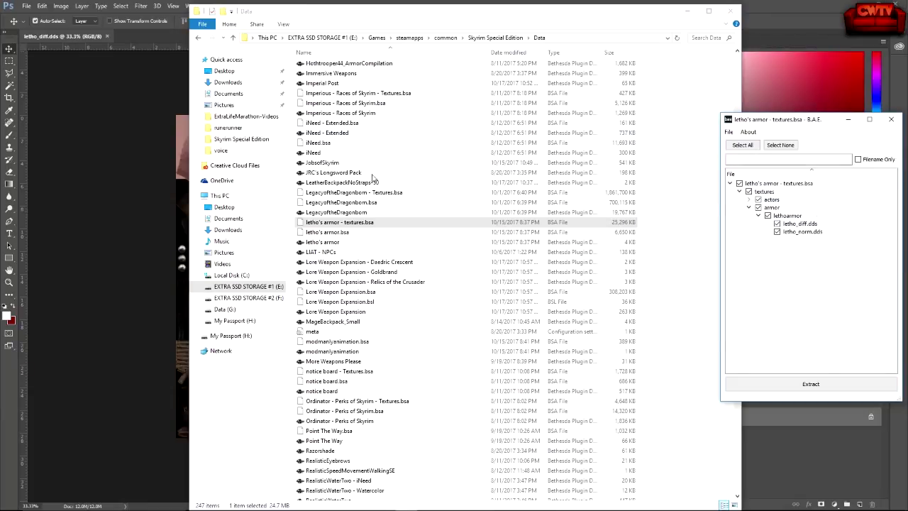
left_click(225, 309)
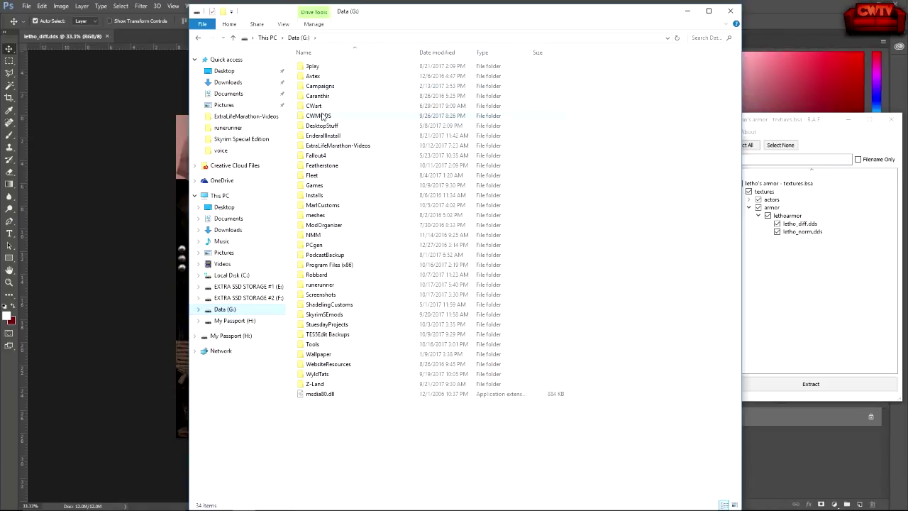
Open Data (G:)\CWMODS\SkyrimSpecialEdition\CW-LethoArmorSE\meshes\armor\lethoarmor in File Explorer
double_click(318, 116)
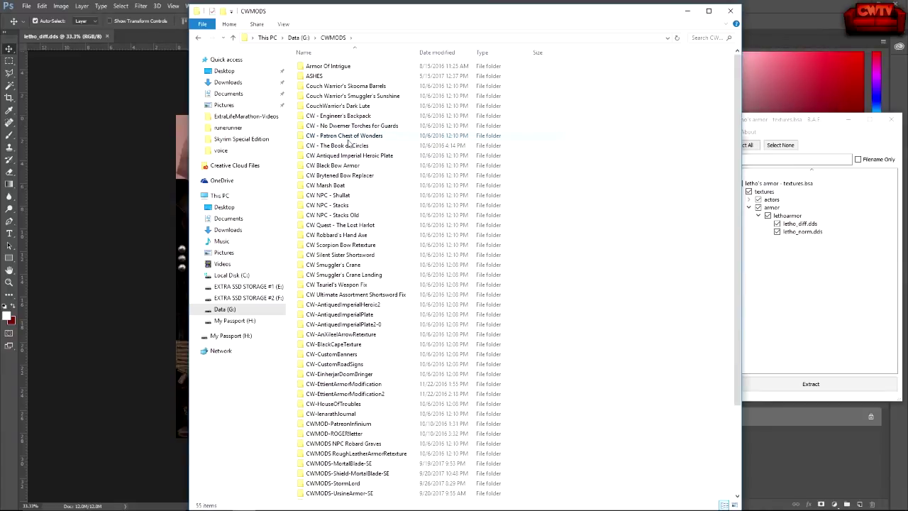
scroll(348, 141, "down", 2)
scroll(348, 142, "down", 2)
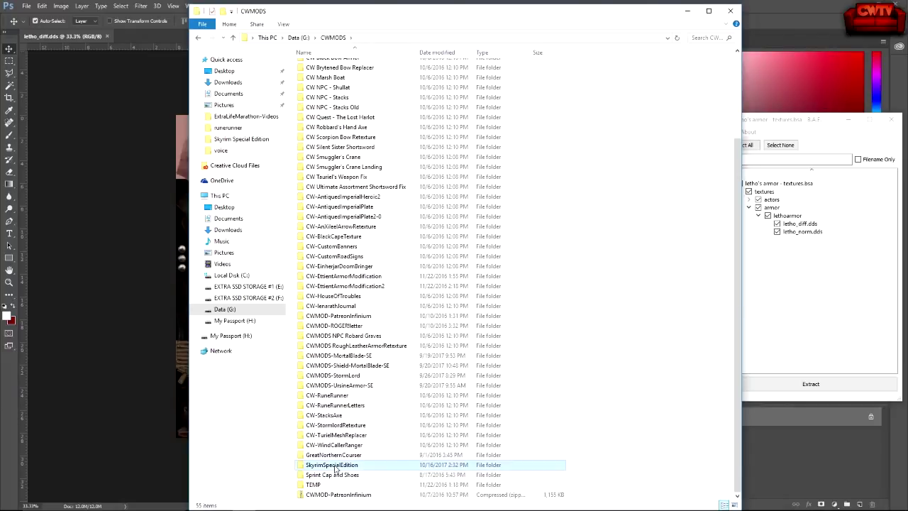
double_click(334, 465)
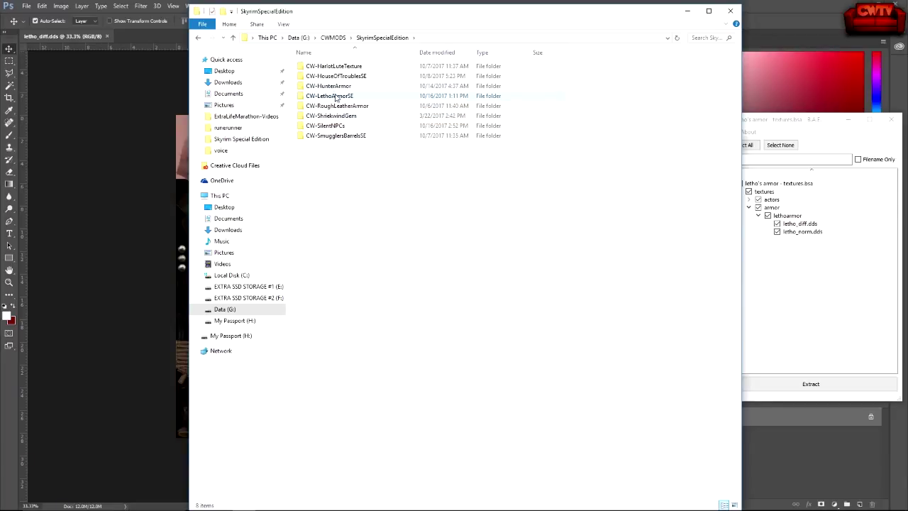
left_click(333, 99)
double_click(333, 100)
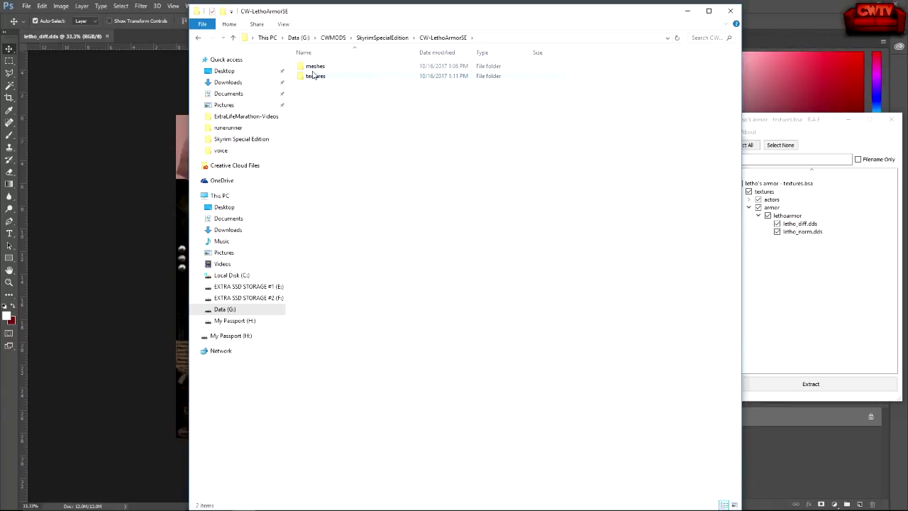
double_click(312, 66)
double_click(312, 67)
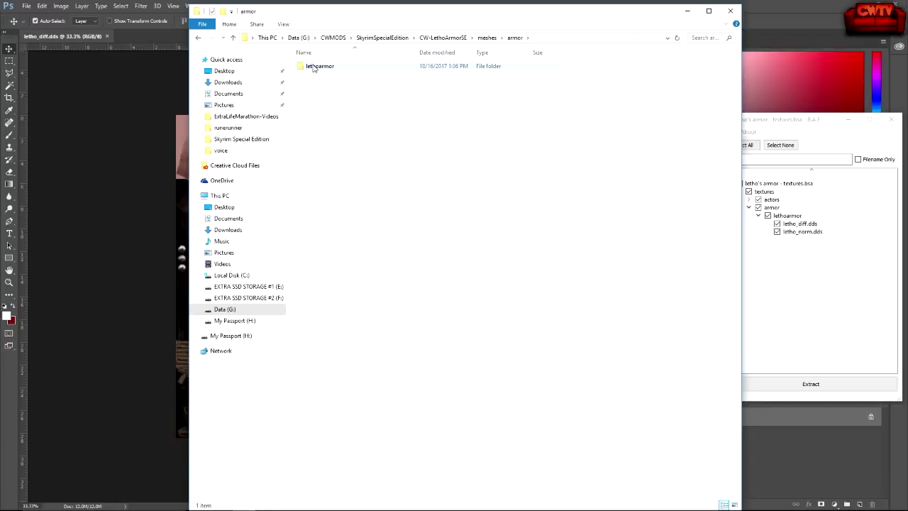
double_click(313, 66)
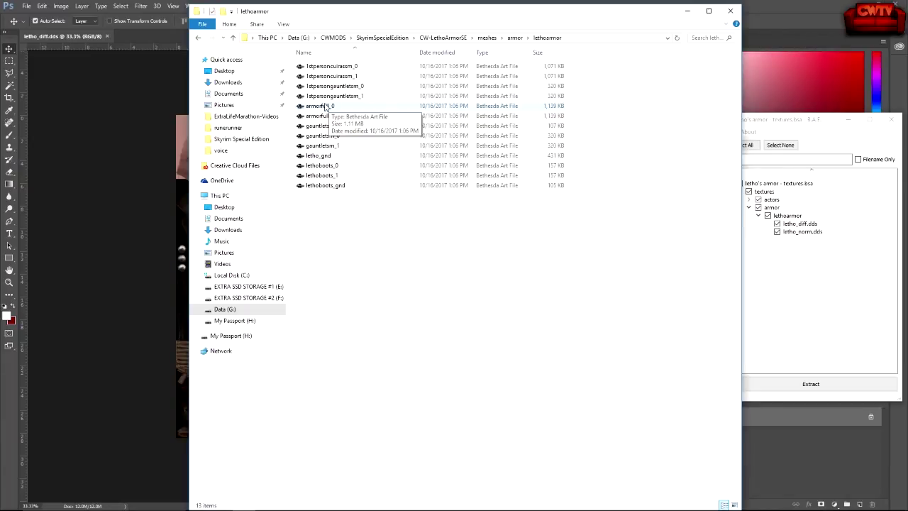
mouse_move(430, 508)
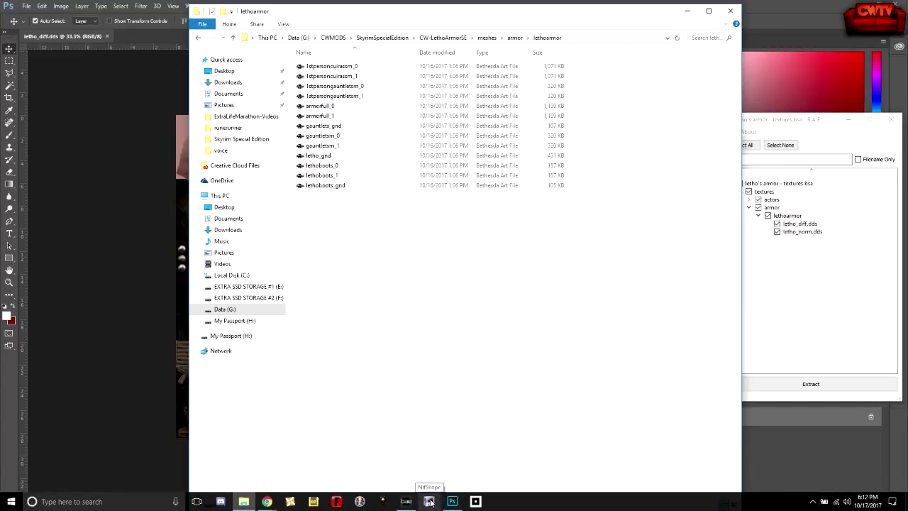
Load armorfull_0.nif in NifSkope, then orbit and zoom in on the armor mesh
left_click(430, 502)
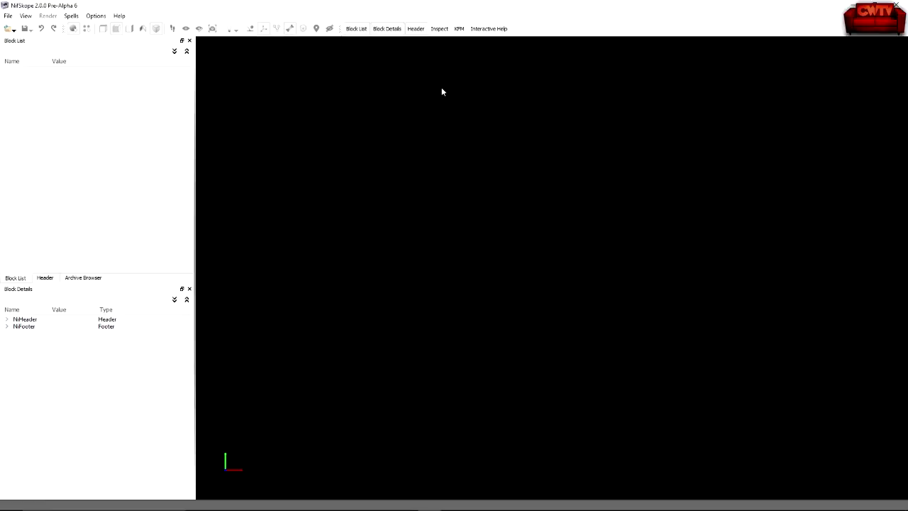
left_click(8, 16)
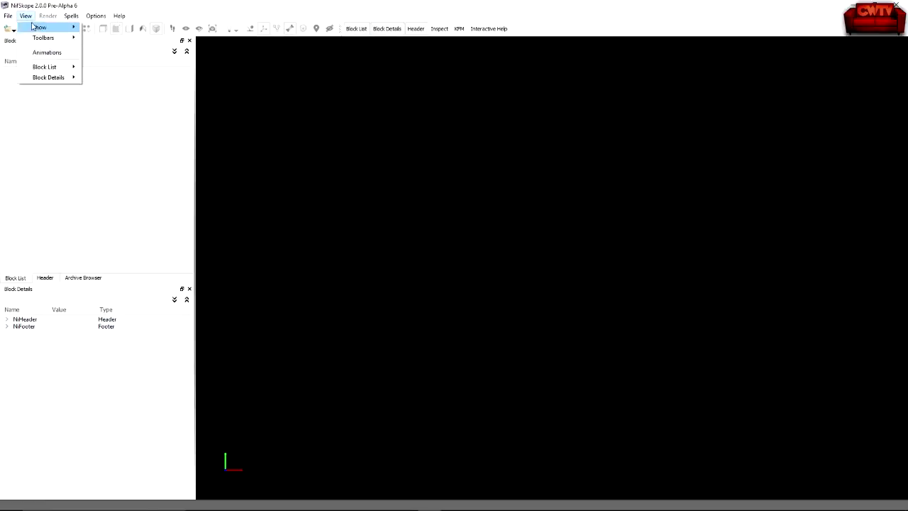
left_click(21, 27)
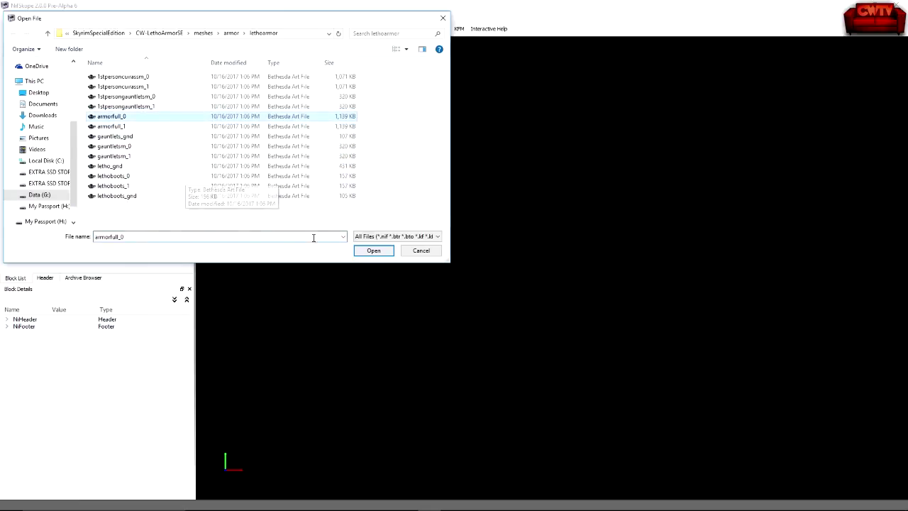
left_click(377, 252)
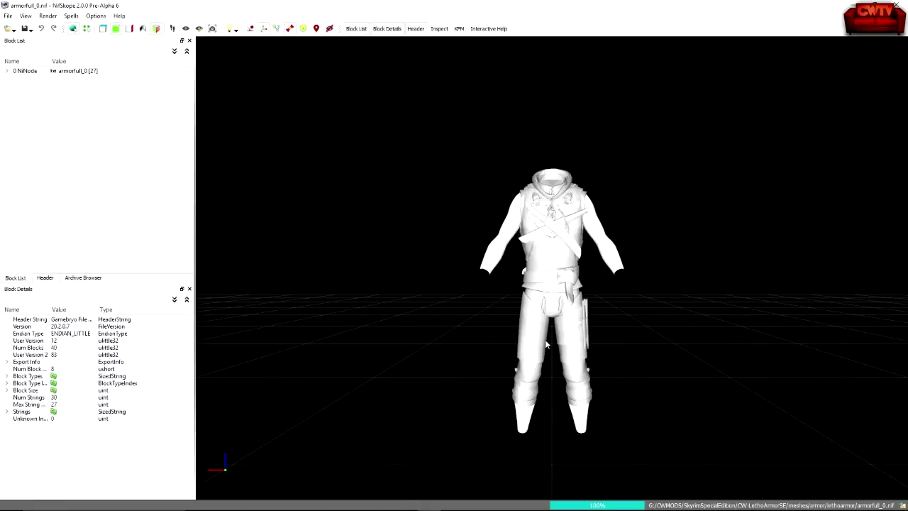
left_click_drag(594, 325, 541, 360)
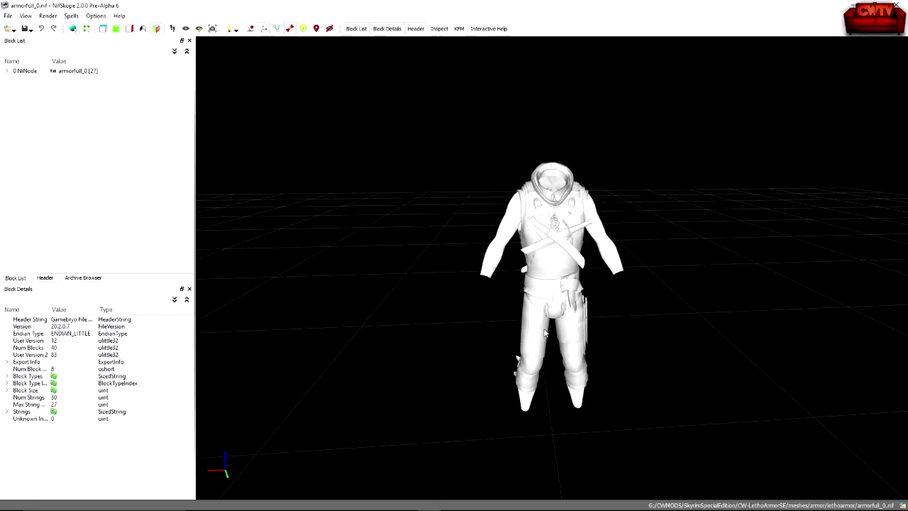
scroll(545, 291, "up", 4)
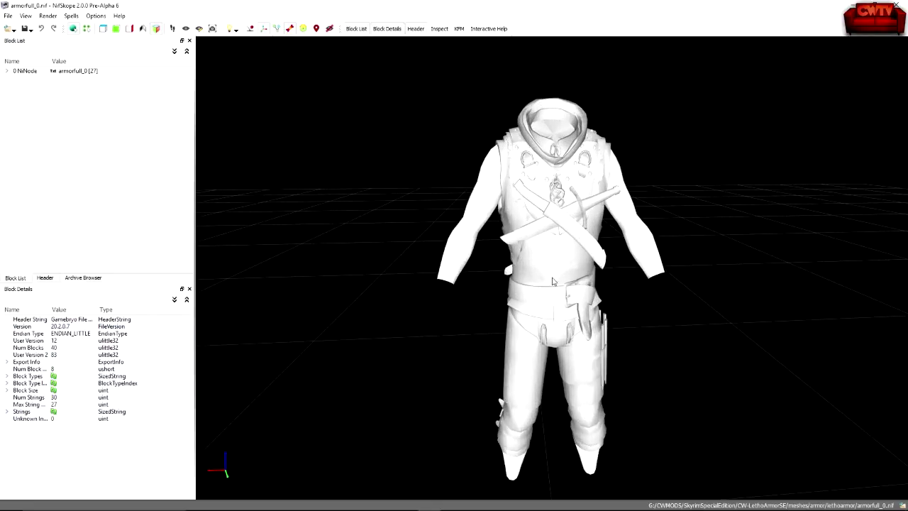
Select ArmorCloth_0, inspect its green wireframe from side, three-quarter and top angles, then close NifSkope
left_click(556, 228)
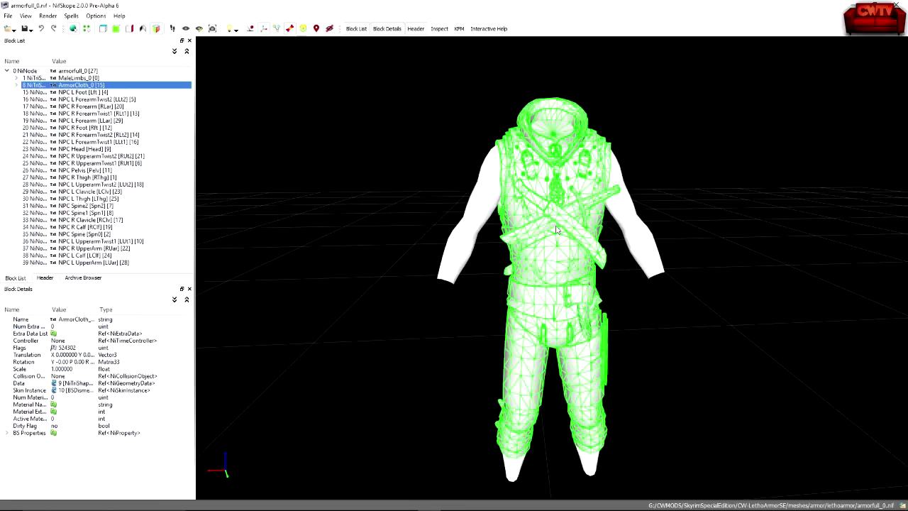
mouse_move(550, 247)
left_mouse_down()
mouse_move(562, 245)
mouse_move(517, 230)
mouse_move(492, 237)
mouse_move(558, 244)
left_mouse_up()
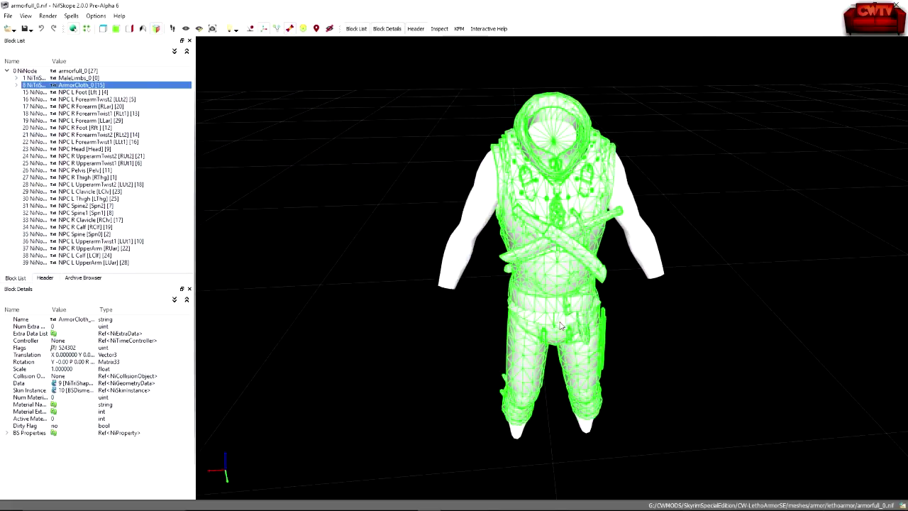
left_click_drag(560, 325, 559, 286)
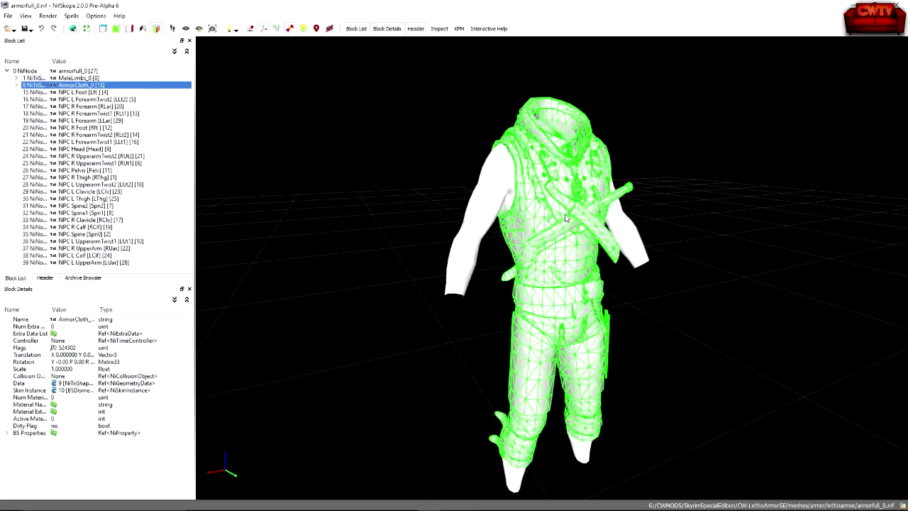
left_click_drag(556, 242, 537, 253)
mouse_move(528, 249)
left_mouse_down()
mouse_move(648, 246)
mouse_move(642, 252)
mouse_move(649, 227)
mouse_move(695, 217)
mouse_move(659, 254)
mouse_move(540, 247)
left_mouse_up()
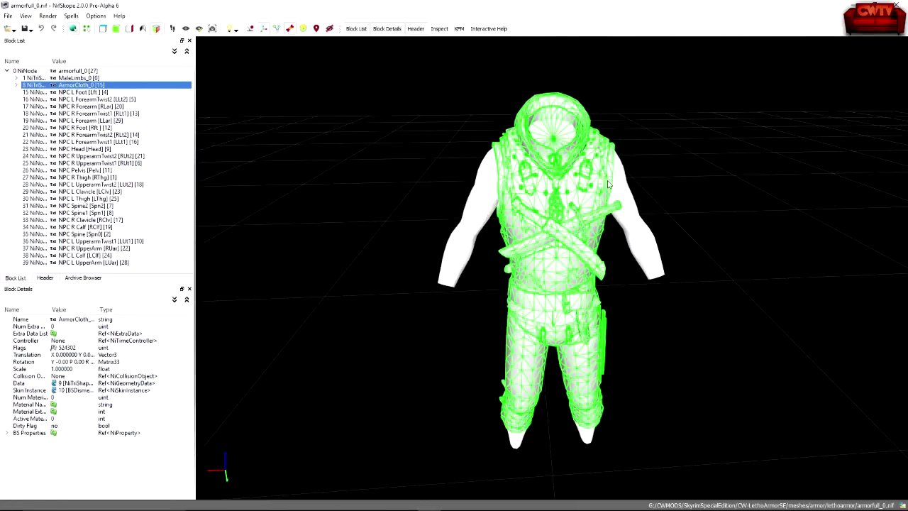
left_click_drag(602, 203, 566, 203)
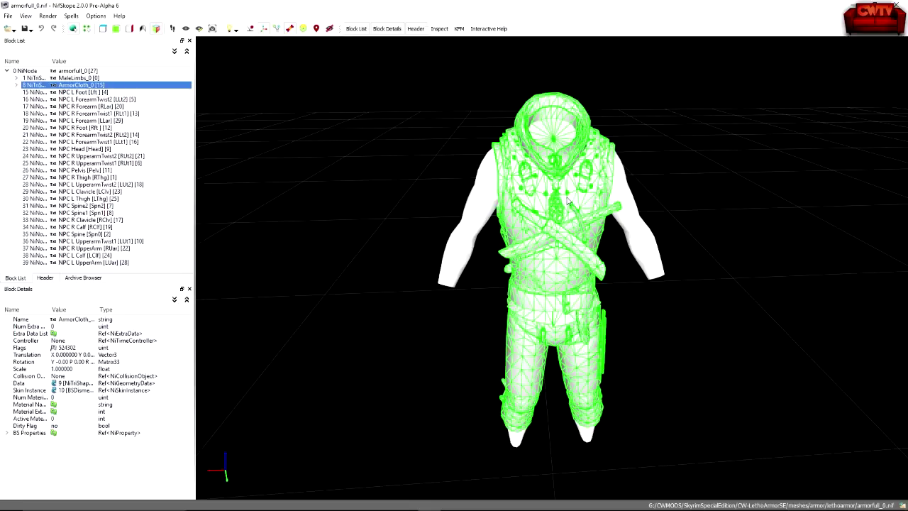
mouse_move(569, 203)
left_mouse_down()
mouse_move(665, 197)
mouse_move(568, 218)
left_mouse_up()
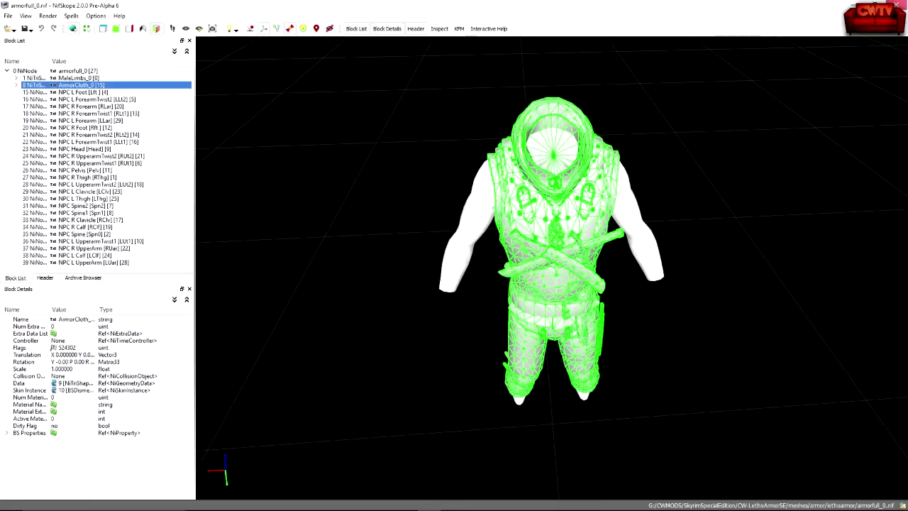
left_click(898, 5)
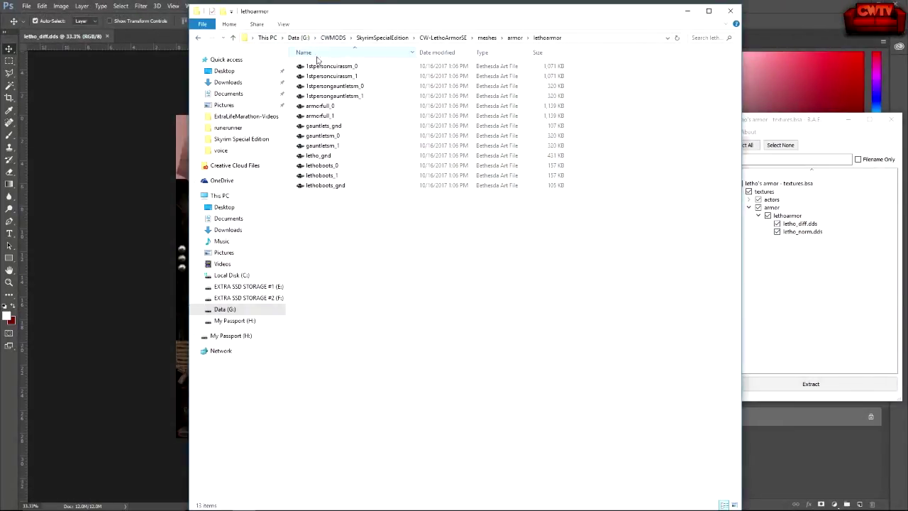
Check the mod's textures\armor\lethoarmor folder with letho_diff and letho_norm, then return to letho_diff.dds in Photoshop
left_click(458, 40)
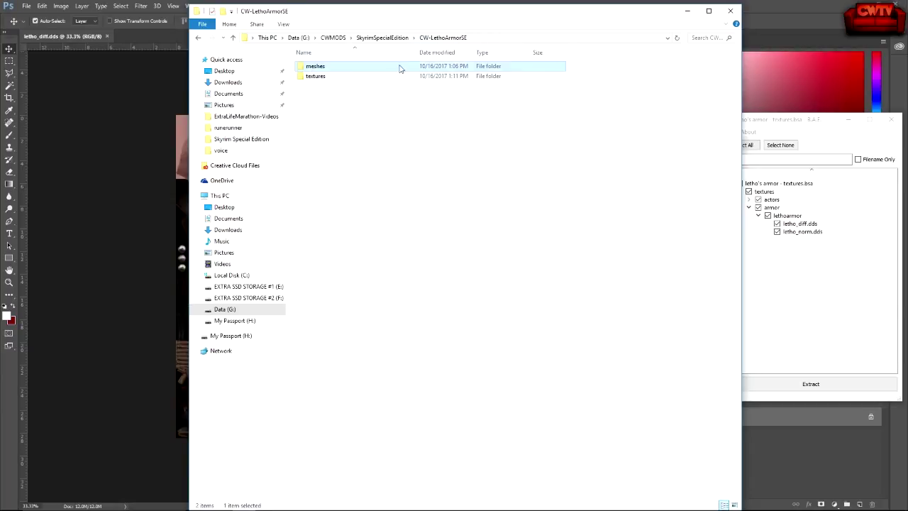
double_click(315, 75)
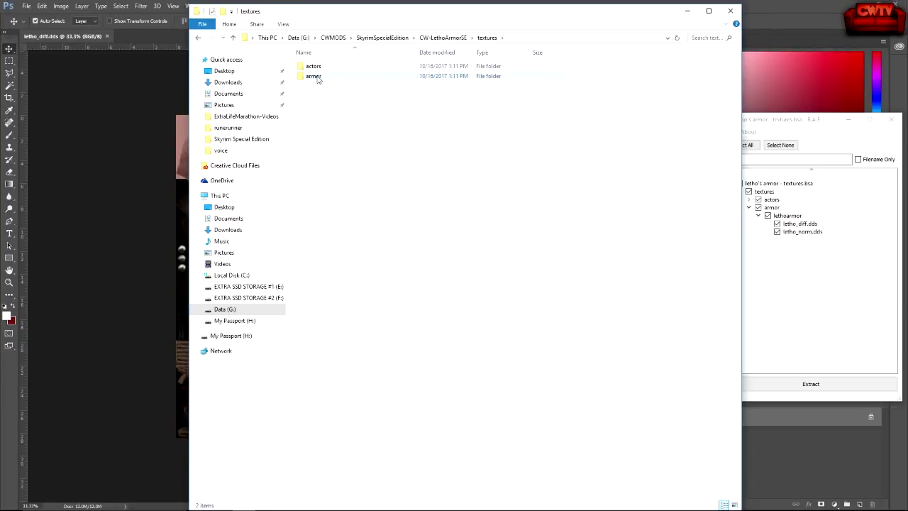
double_click(314, 76)
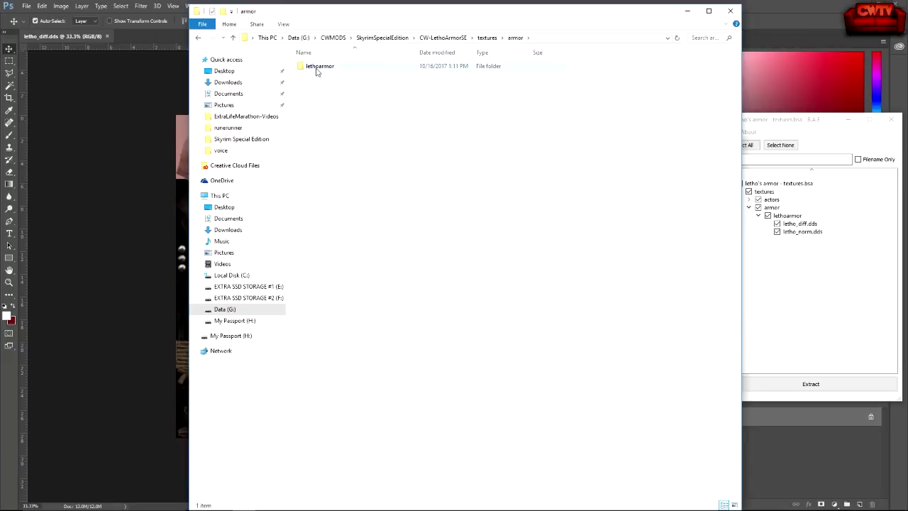
double_click(317, 68)
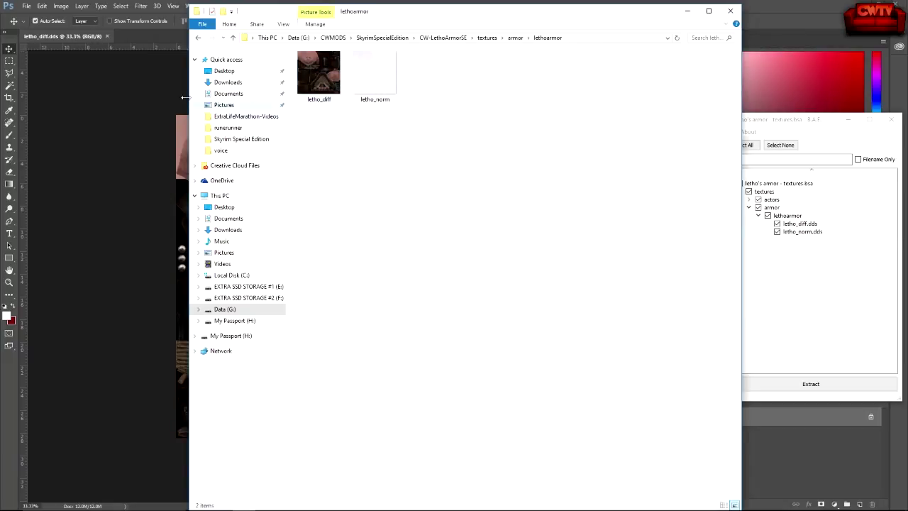
left_click(175, 94)
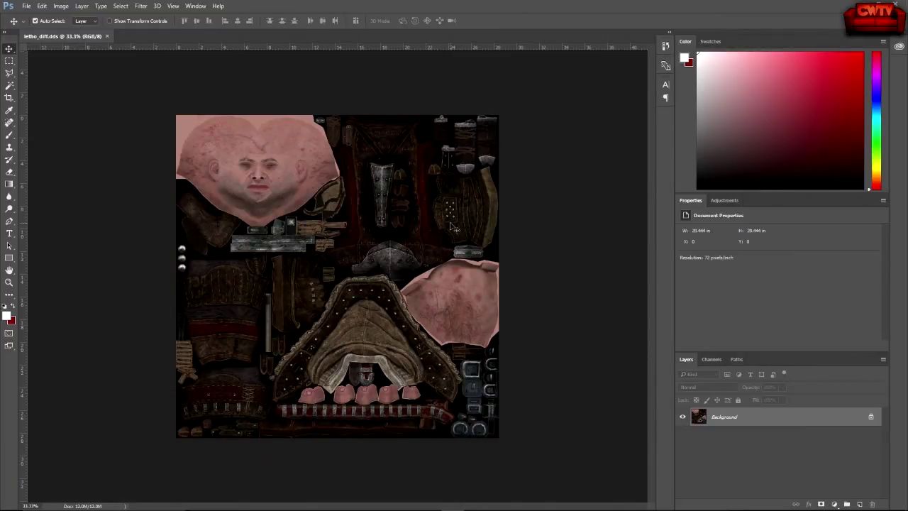
Zoom letho_diff.dds to 50% and scroll through its leather, skin and buckle pieces
key("ctrl+plus")
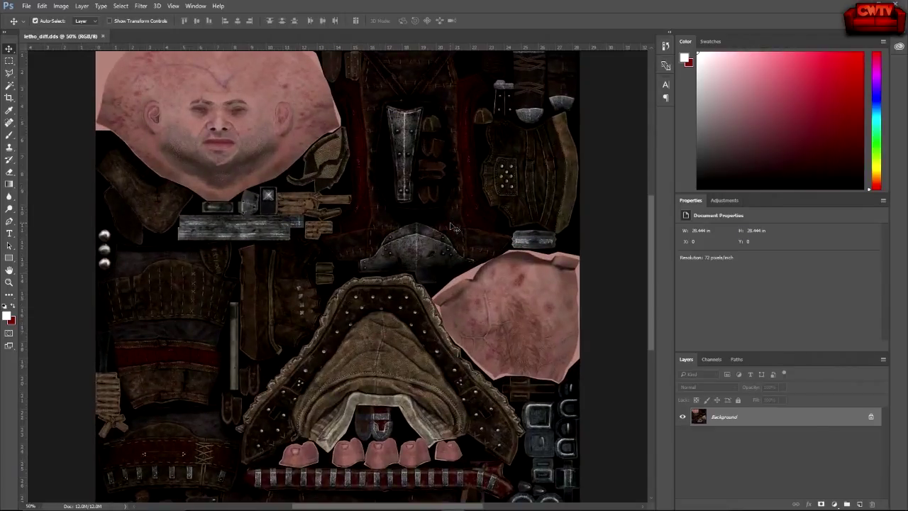
left_click_drag(651, 253, 652, 278)
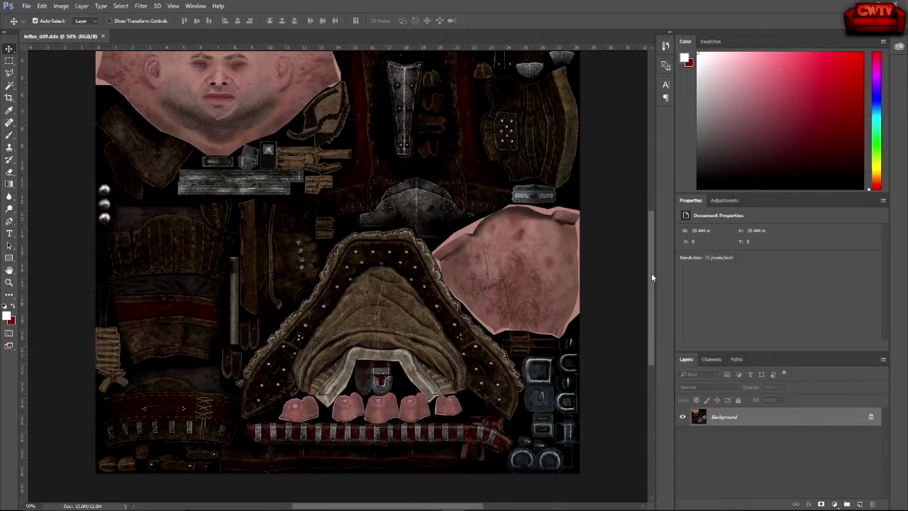
left_click_drag(650, 272, 650, 252)
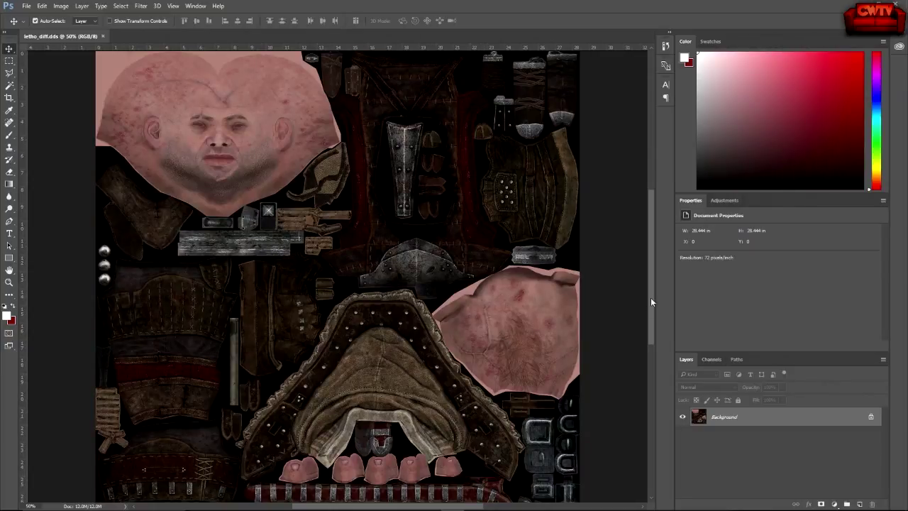
mouse_move(651, 297)
left_mouse_down()
mouse_move(658, 329)
mouse_move(655, 299)
left_mouse_up()
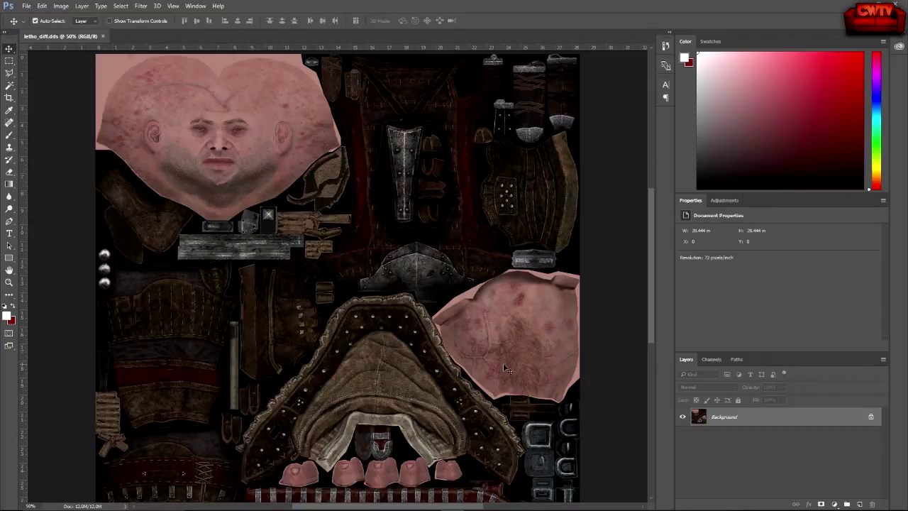
left_click_drag(652, 308, 644, 281)
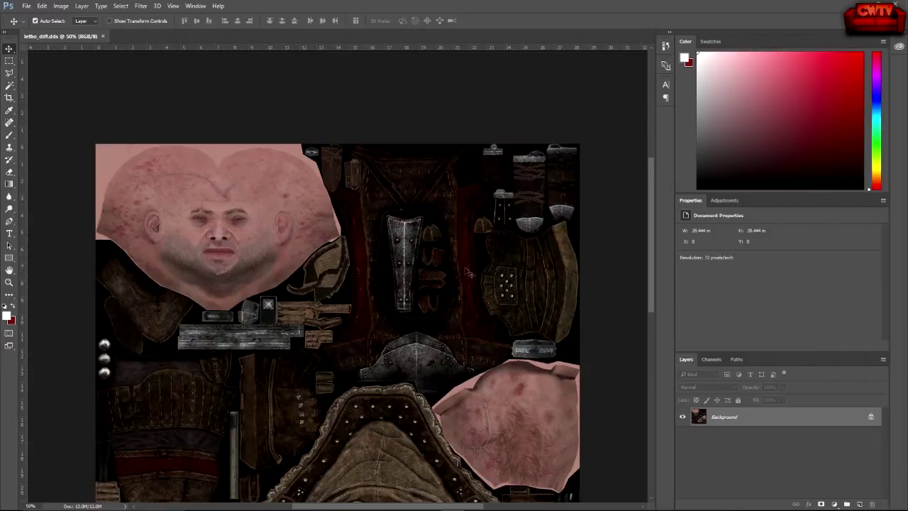
left_click_drag(648, 251, 650, 271)
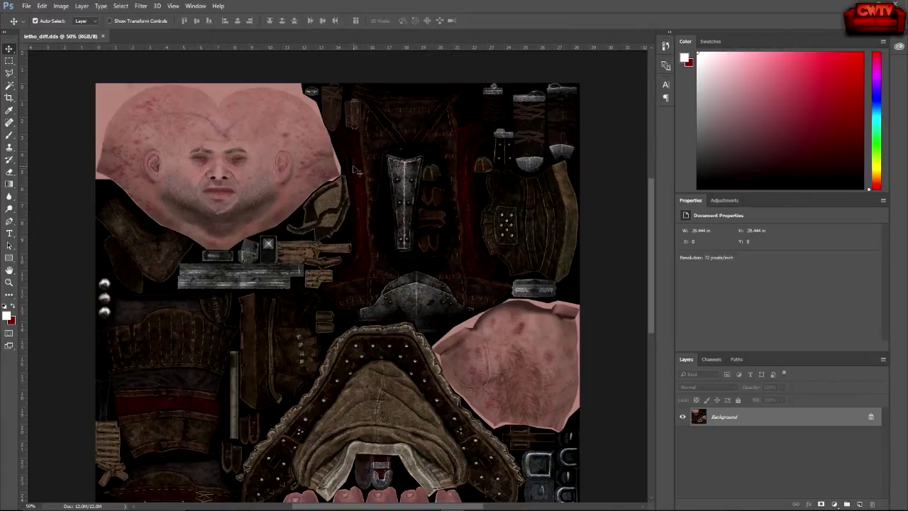
left_click_drag(649, 242, 650, 286)
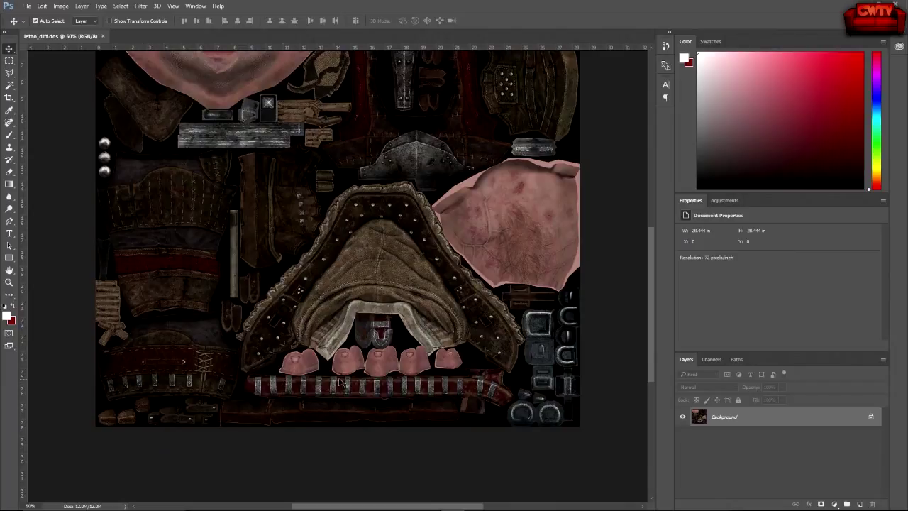
Try moving the locked Background layer, dismiss the warnings, and scroll through the texture at 50%
left_click_drag(393, 232, 395, 273)
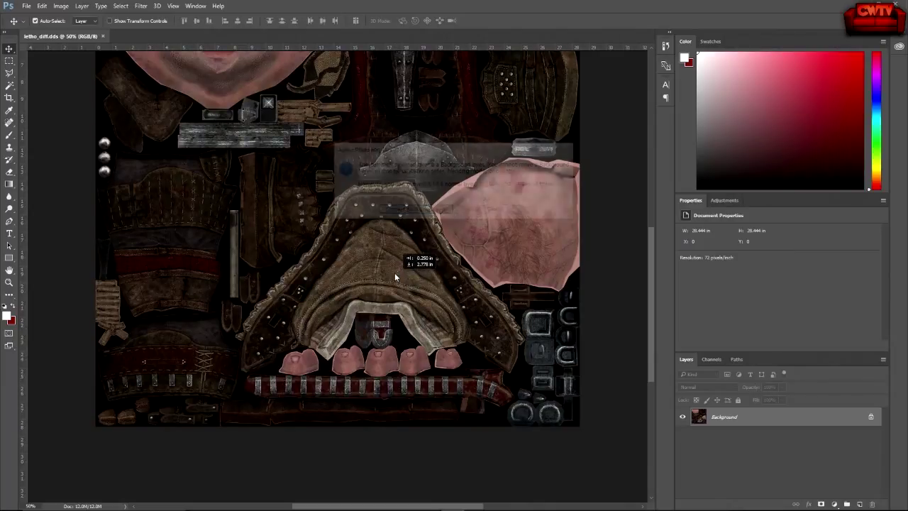
left_click(496, 211)
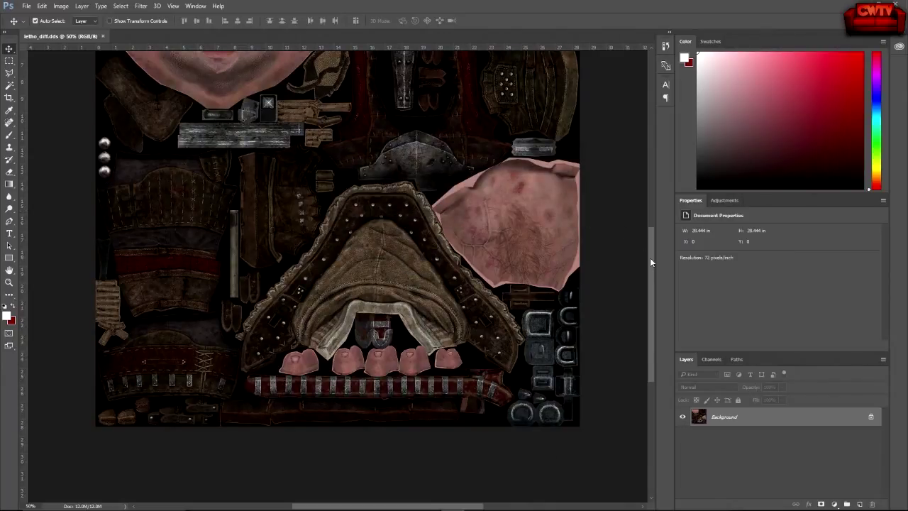
left_click_drag(650, 258, 648, 213)
left_click_drag(476, 108, 477, 113)
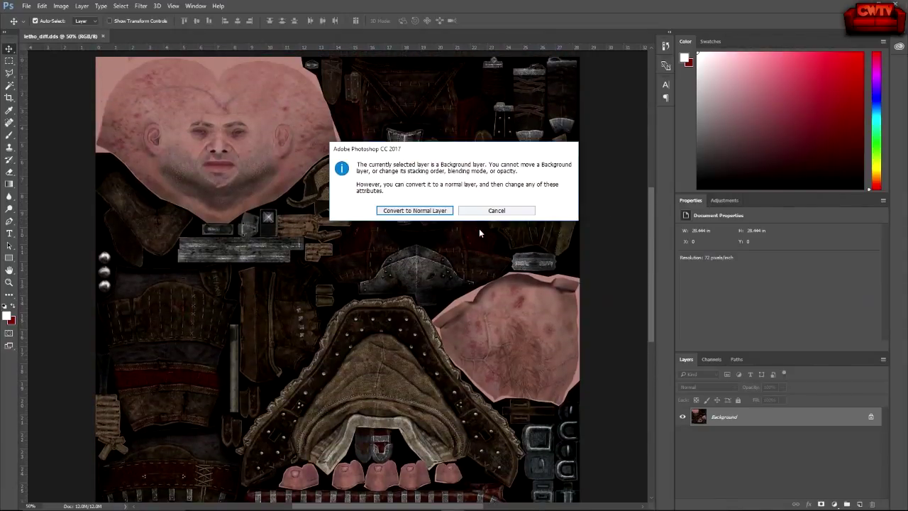
left_click(480, 211)
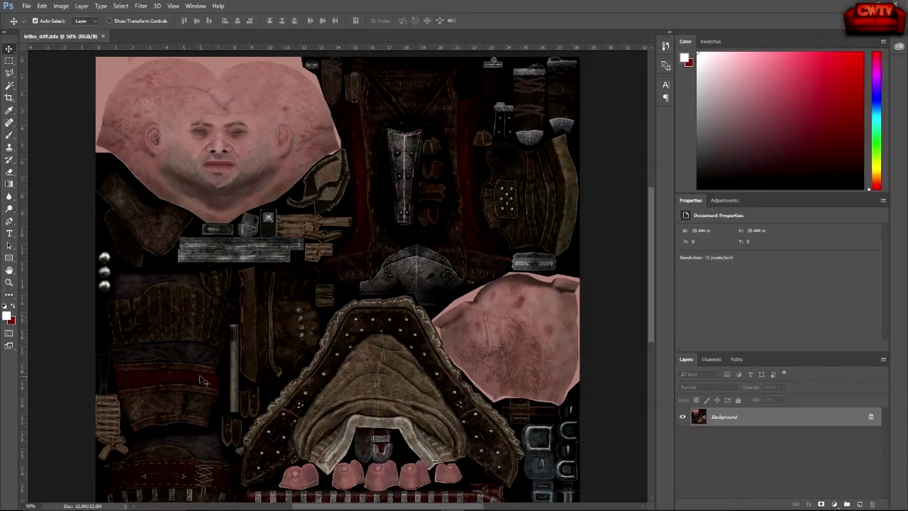
left_click_drag(651, 282, 653, 343)
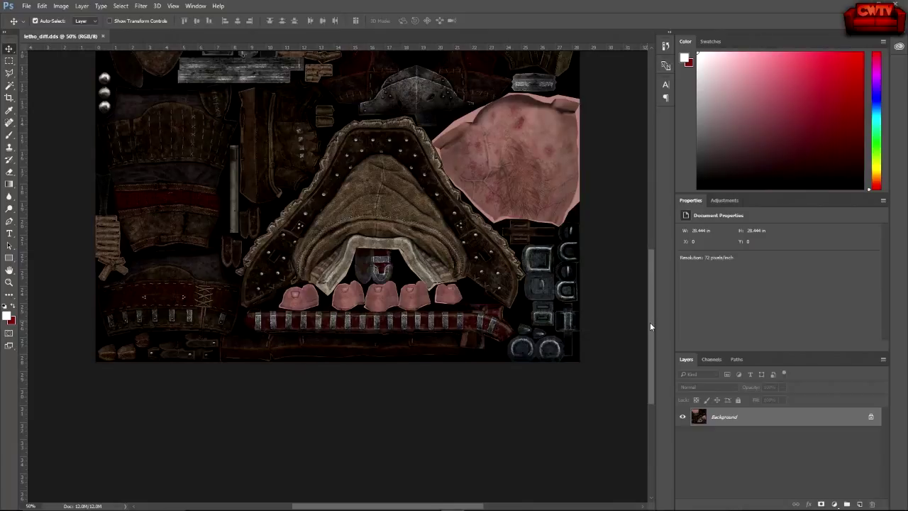
left_click_drag(650, 323, 644, 275)
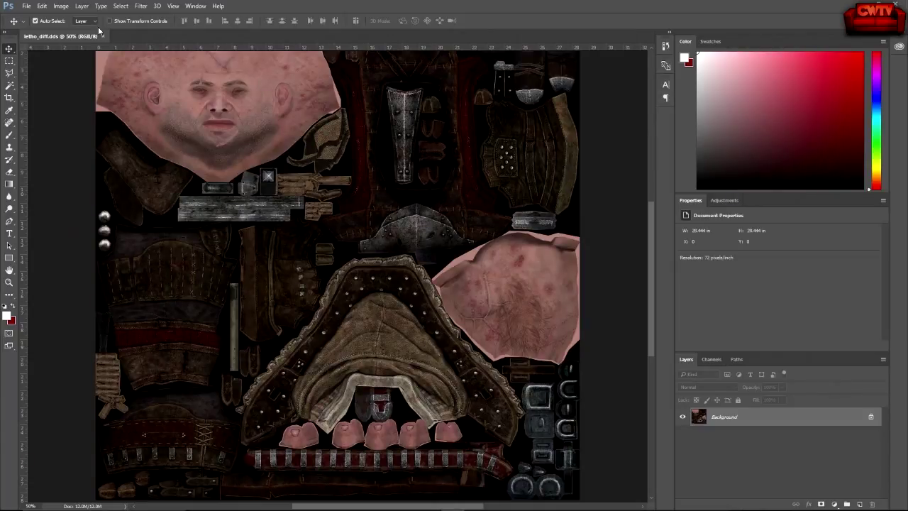
Add a Levels 1 adjustment layer with Use Previous Layer to Create Clipping Mask ticked
left_click(82, 7)
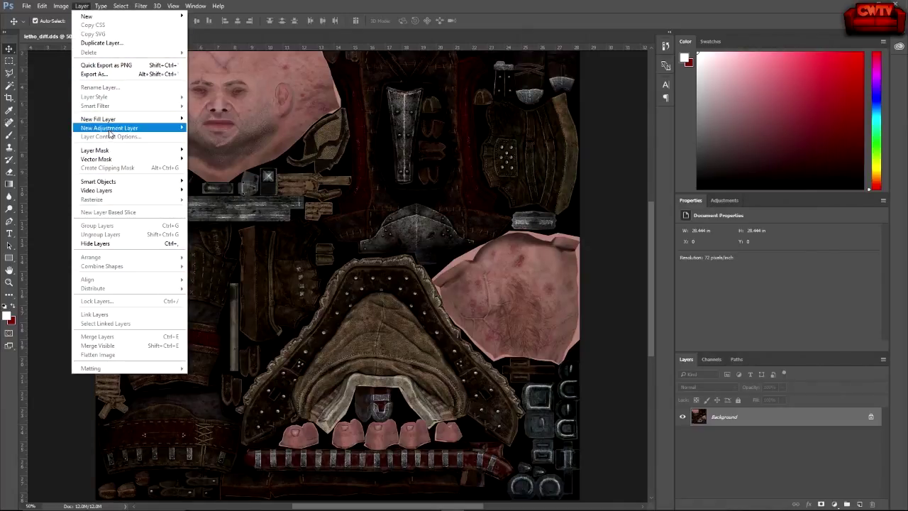
mouse_move(111, 131)
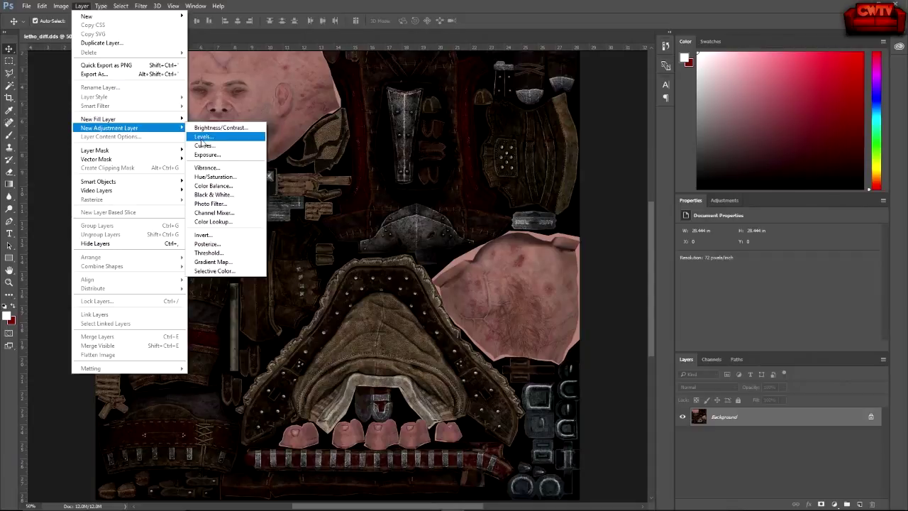
left_click(202, 138)
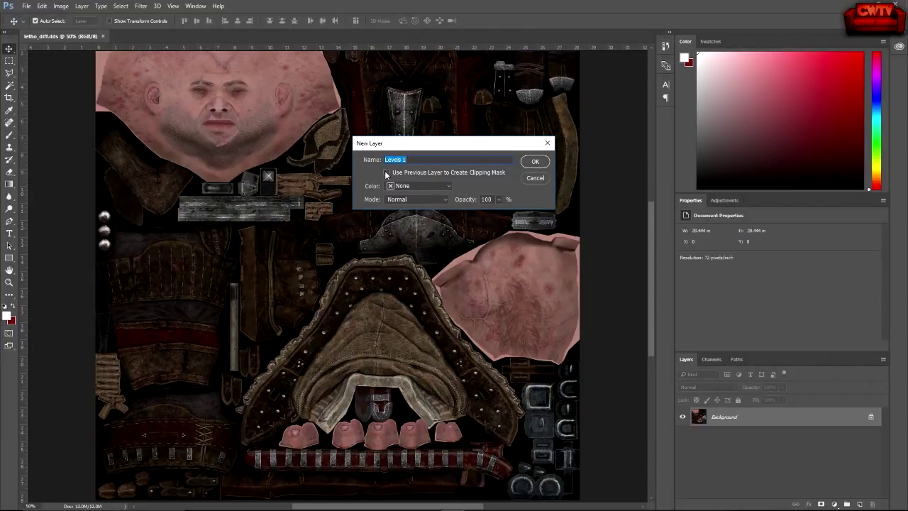
left_click(387, 173)
left_click(535, 161)
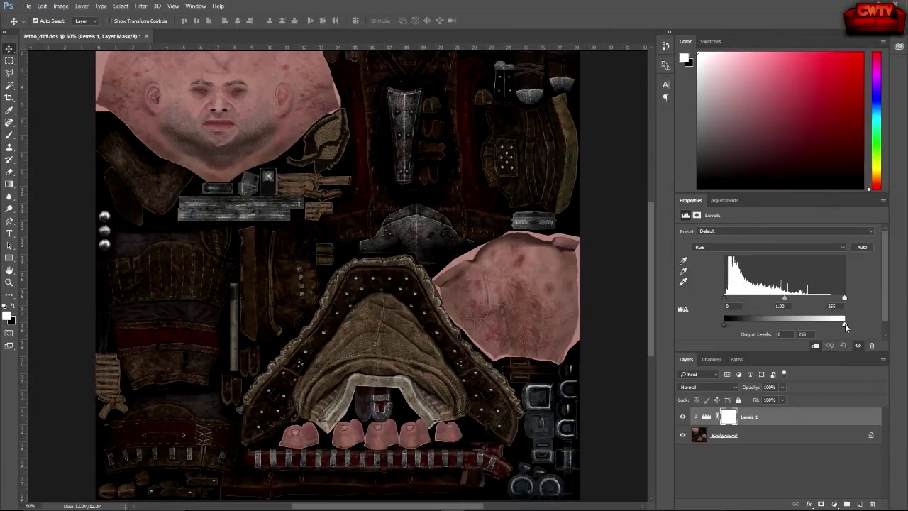
Drag the Levels 1 white output level around, leaving it at 147, then hide Levels 1
left_click_drag(846, 326, 732, 334)
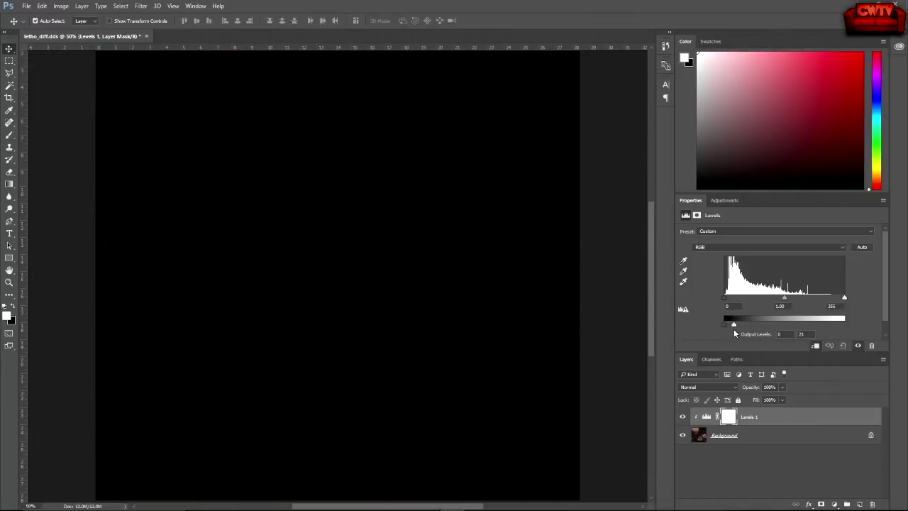
left_click_drag(733, 329, 845, 325)
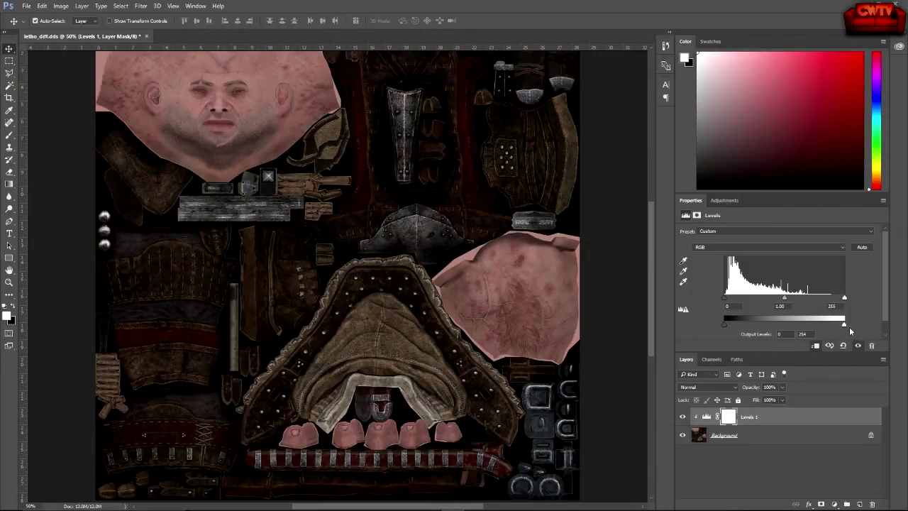
left_click_drag(844, 325, 794, 325)
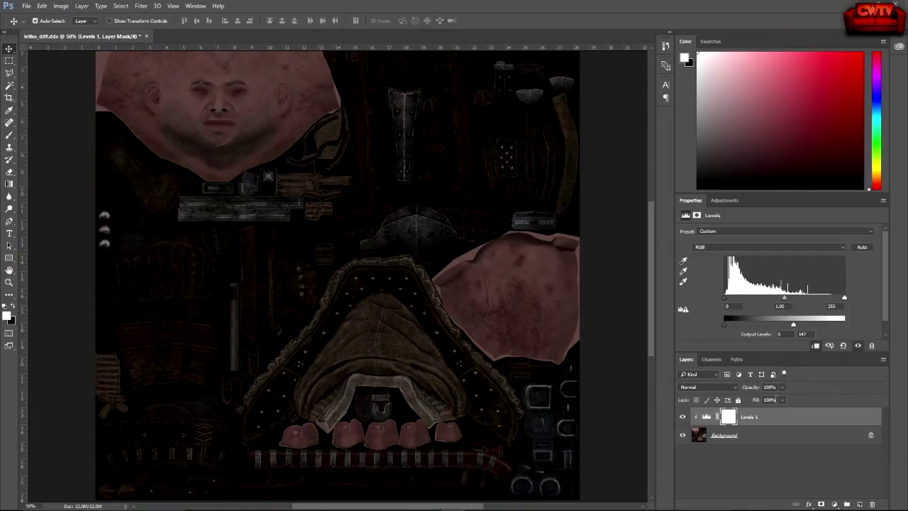
left_click(683, 419)
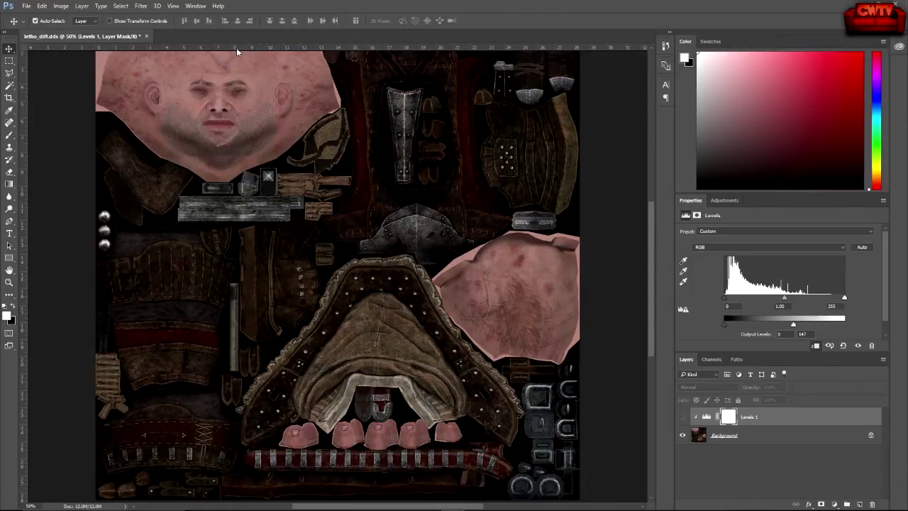
Select Background and add a Brightness/Contrast 1 adjustment layer above it
left_click(82, 6)
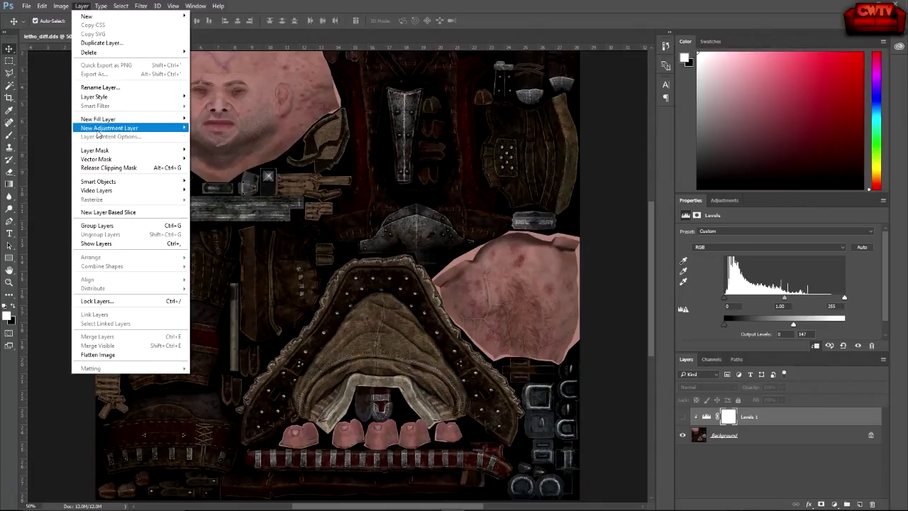
mouse_move(110, 128)
left_click(218, 130)
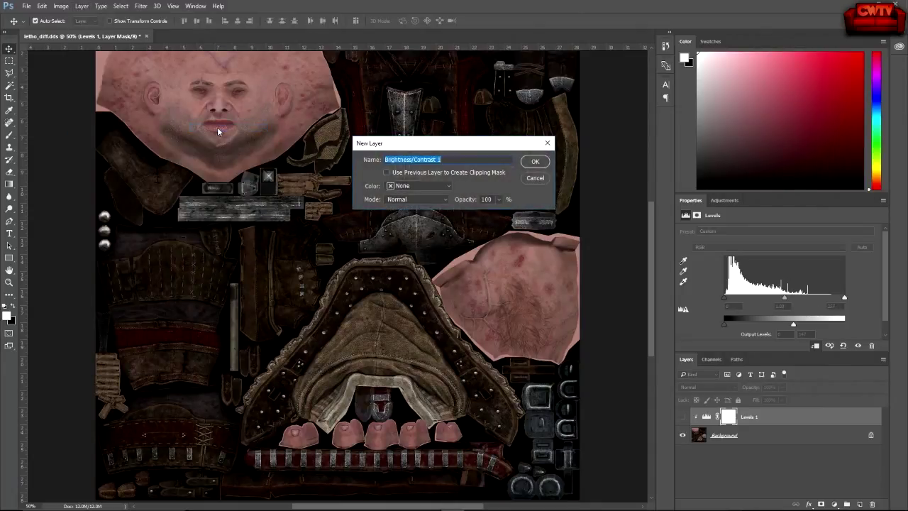
left_click(387, 172)
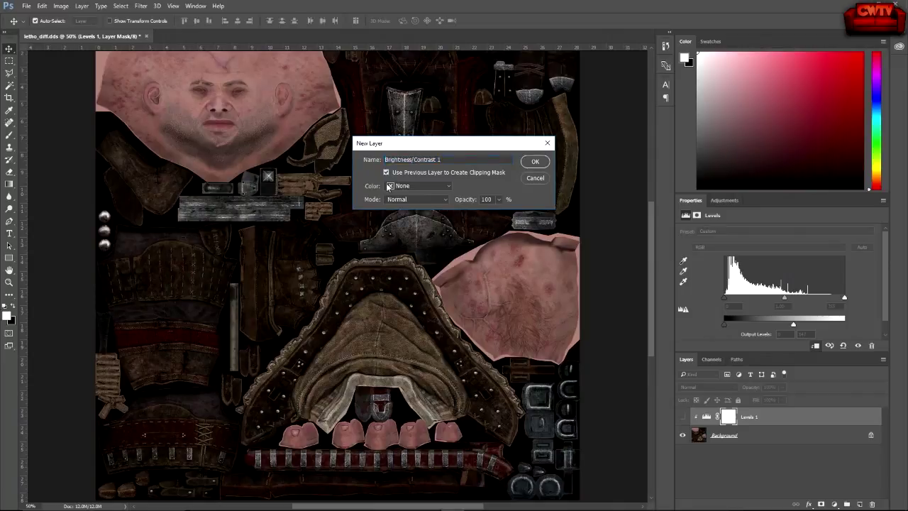
left_click(533, 180)
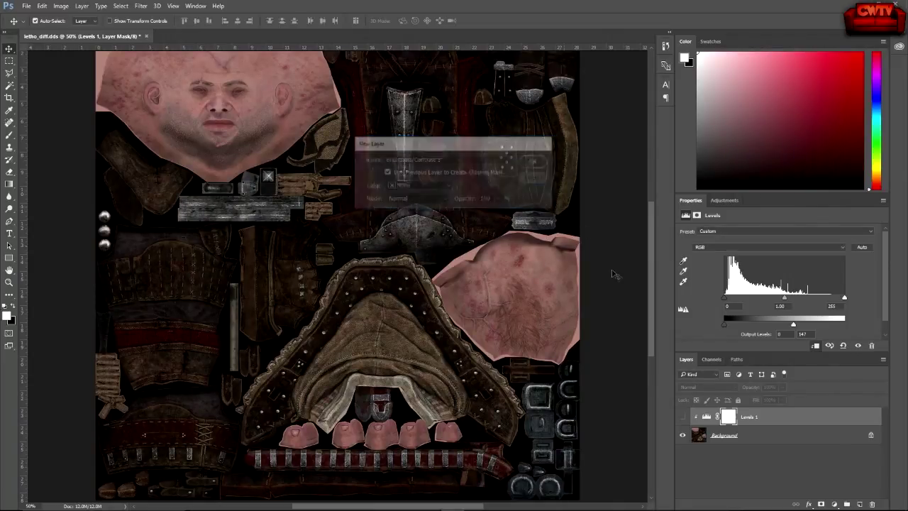
left_click(758, 436)
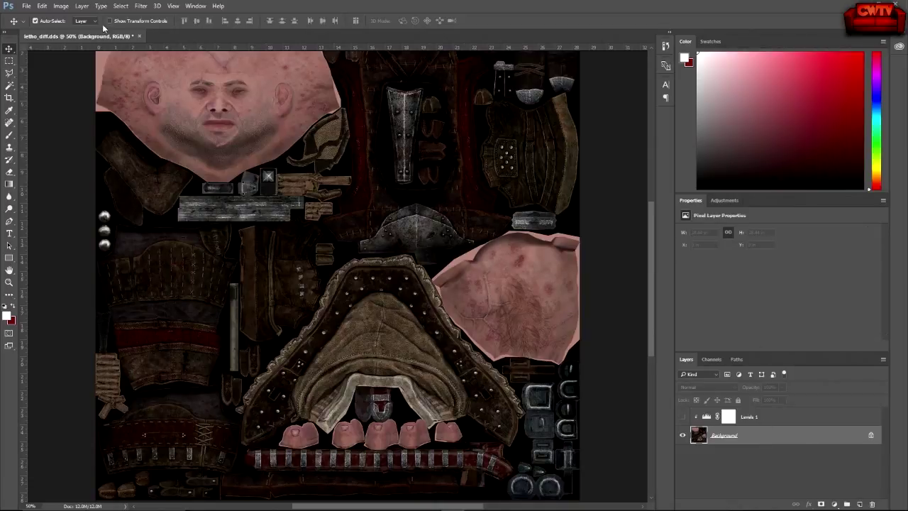
left_click(84, 7)
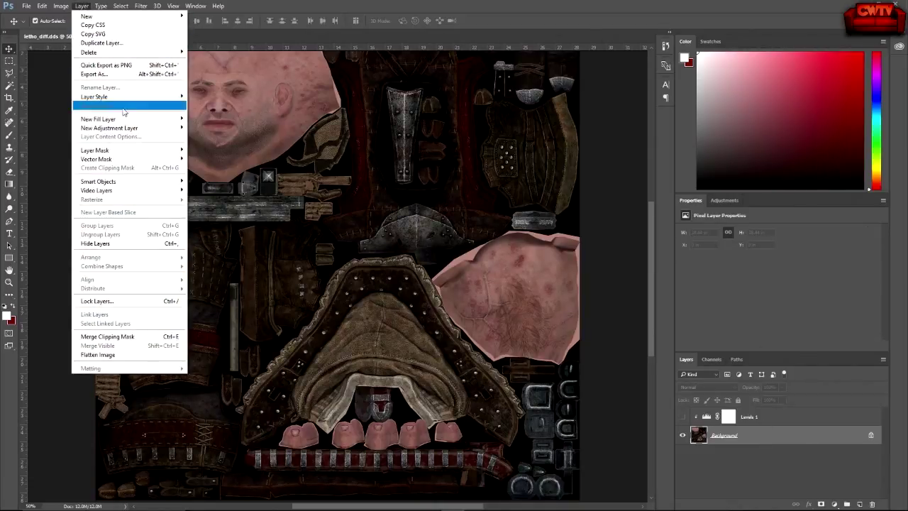
mouse_move(130, 127)
left_click(210, 131)
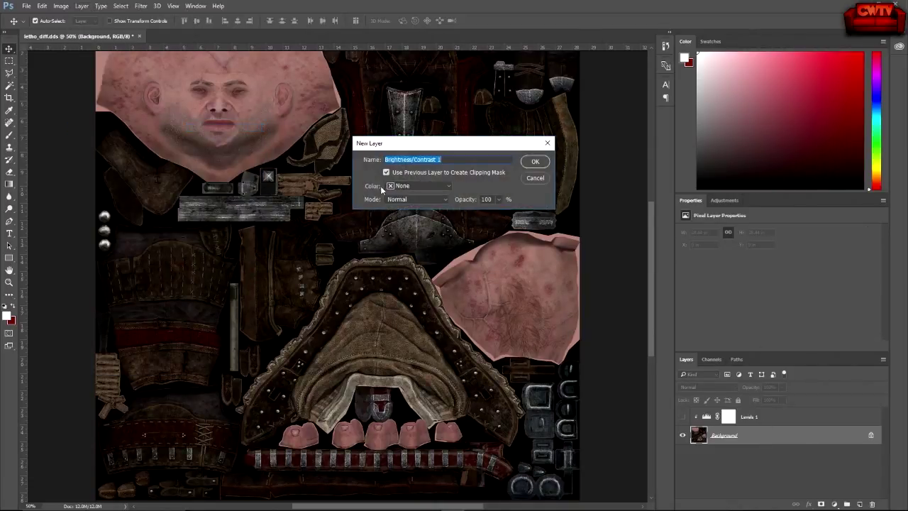
left_click(535, 163)
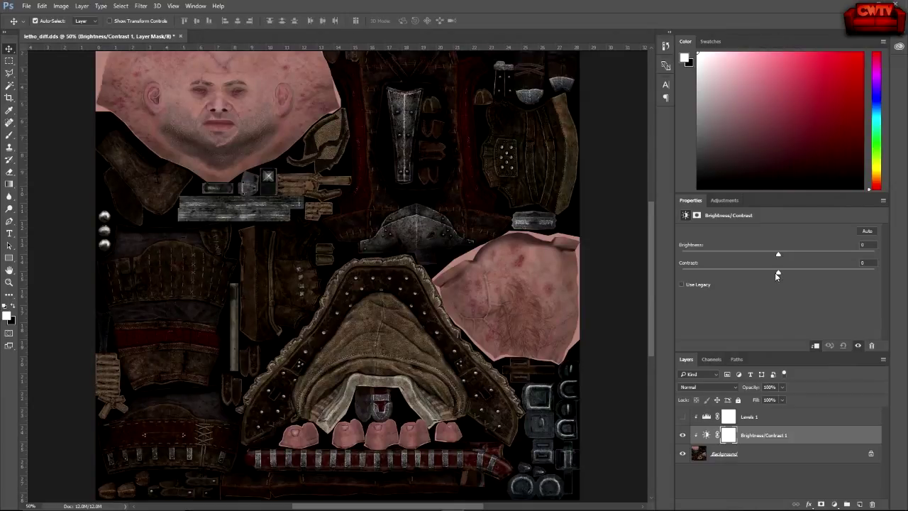
Experiment with the Brightness and Contrast sliders, settling on Brightness 2 and Contrast -1
left_click_drag(779, 272, 833, 264)
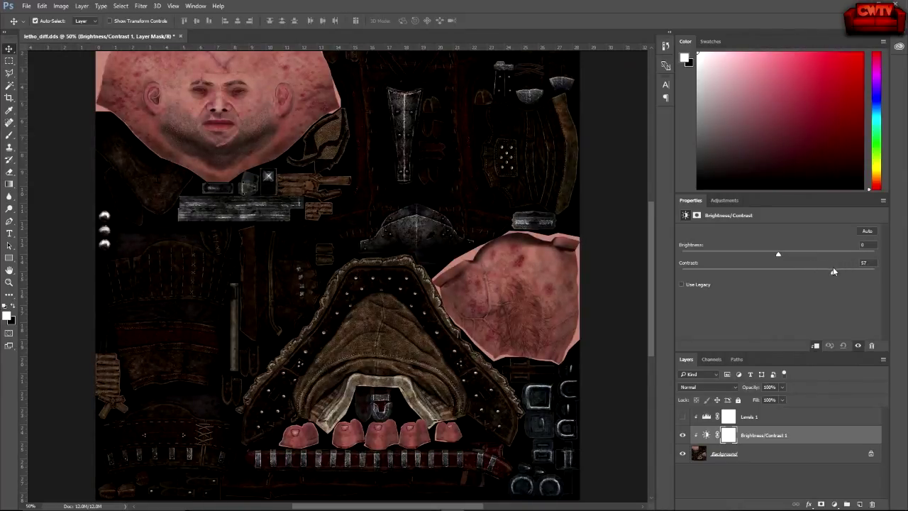
left_click_drag(834, 271, 844, 272)
left_click_drag(847, 268, 847, 269)
left_click_drag(847, 274, 746, 285)
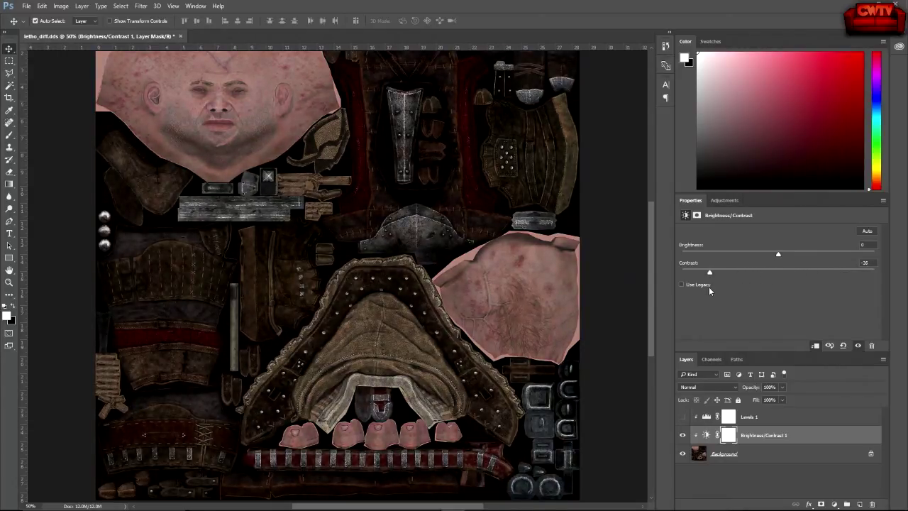
left_click_drag(696, 286, 710, 282)
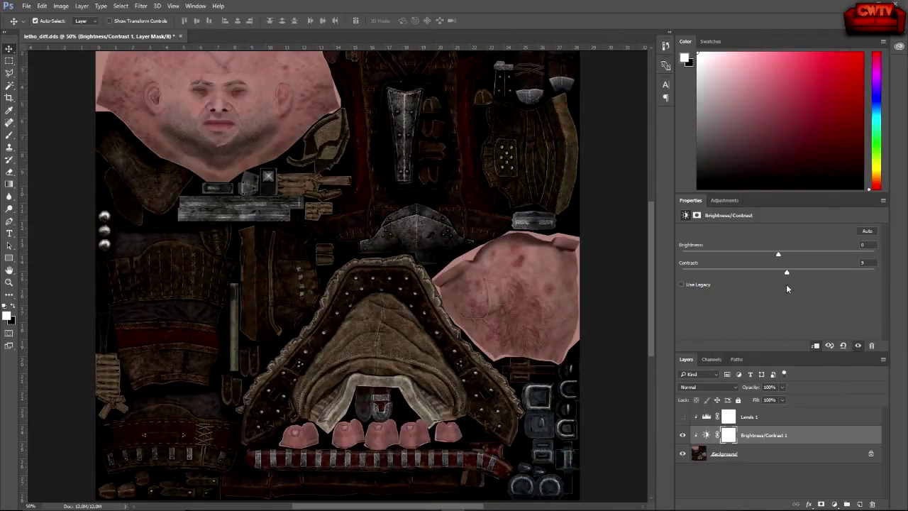
left_click_drag(815, 291, 839, 291)
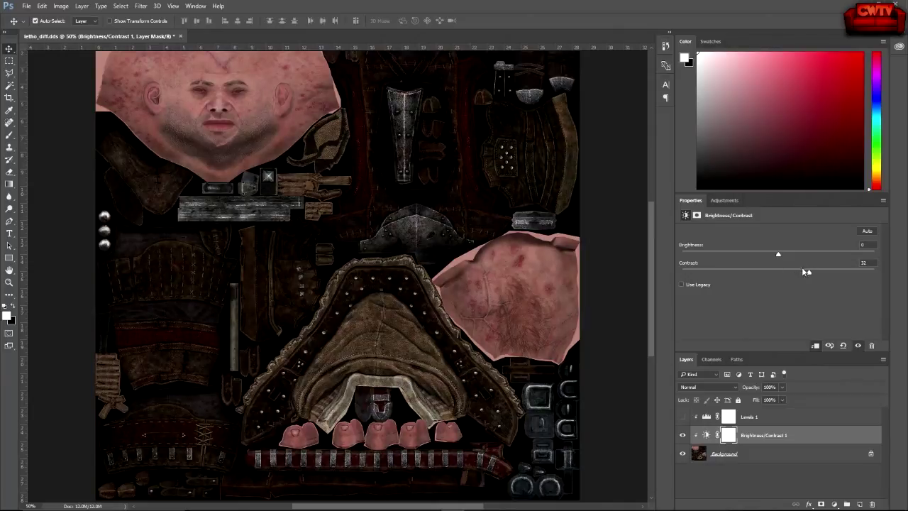
mouse_move(777, 256)
left_mouse_down()
mouse_move(811, 255)
mouse_move(786, 254)
left_mouse_up()
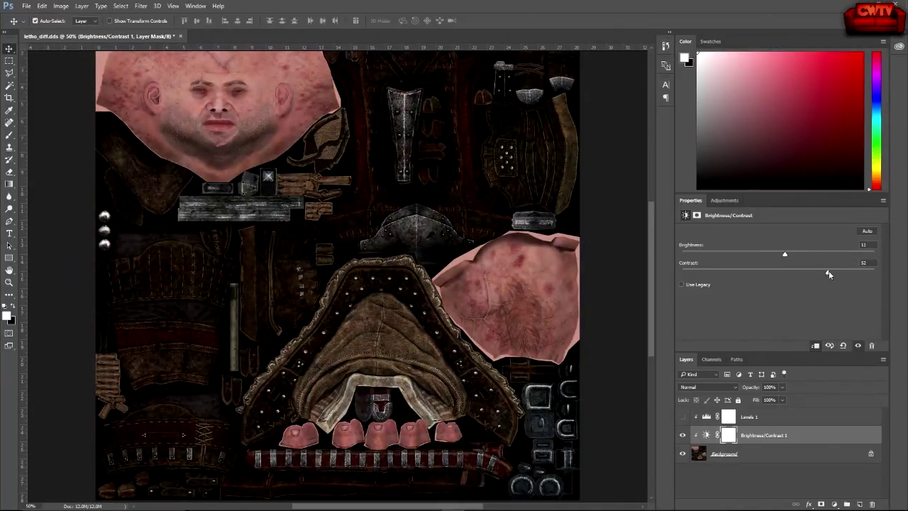
left_click_drag(829, 274, 830, 274)
left_click_drag(787, 254, 798, 253)
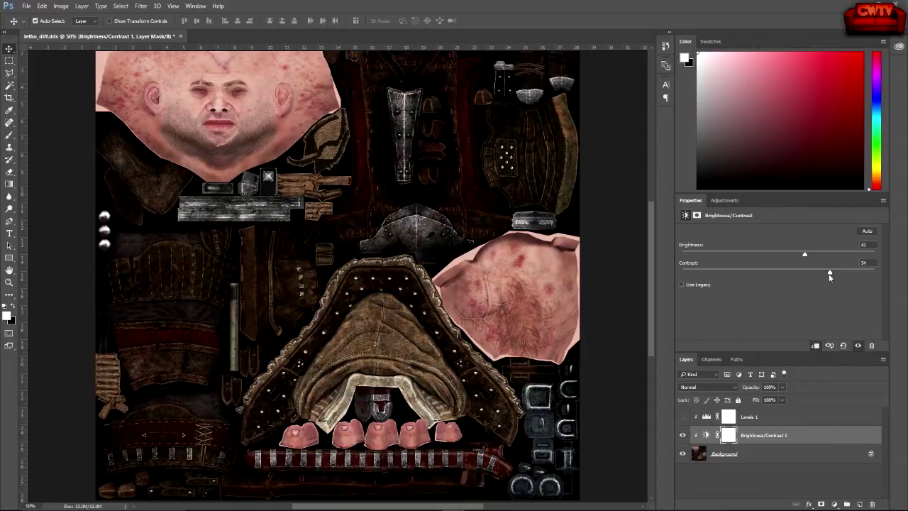
left_click_drag(831, 273, 777, 283)
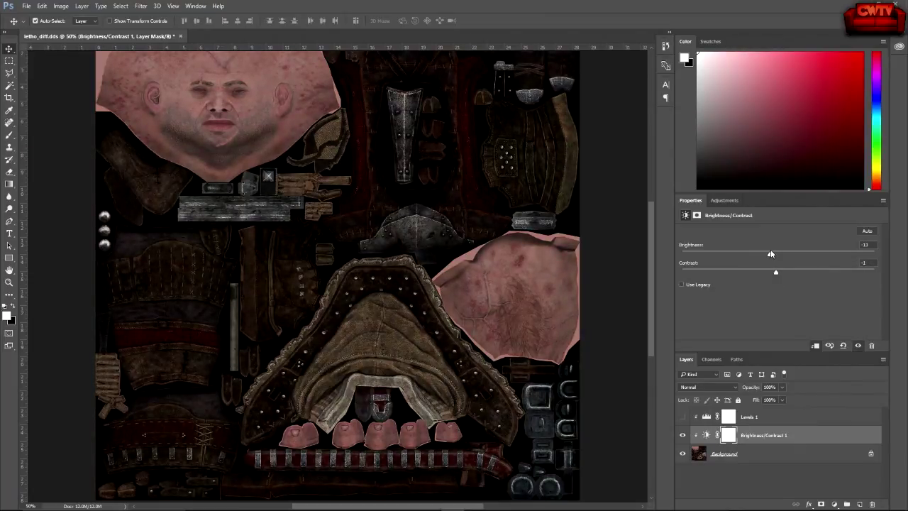
left_click_drag(772, 257, 781, 258)
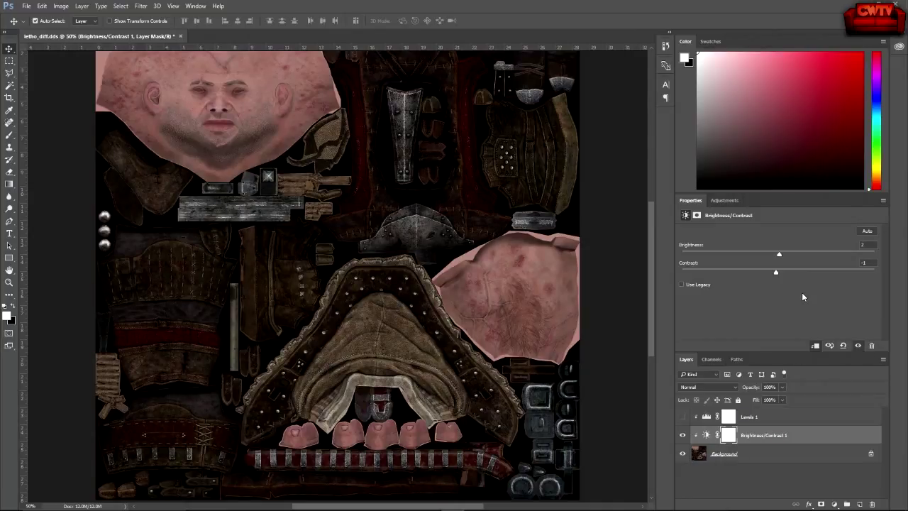
Hide Brightness/Contrast 1 and add a default Hue/Saturation 1 layer directly above Background
left_click(682, 435)
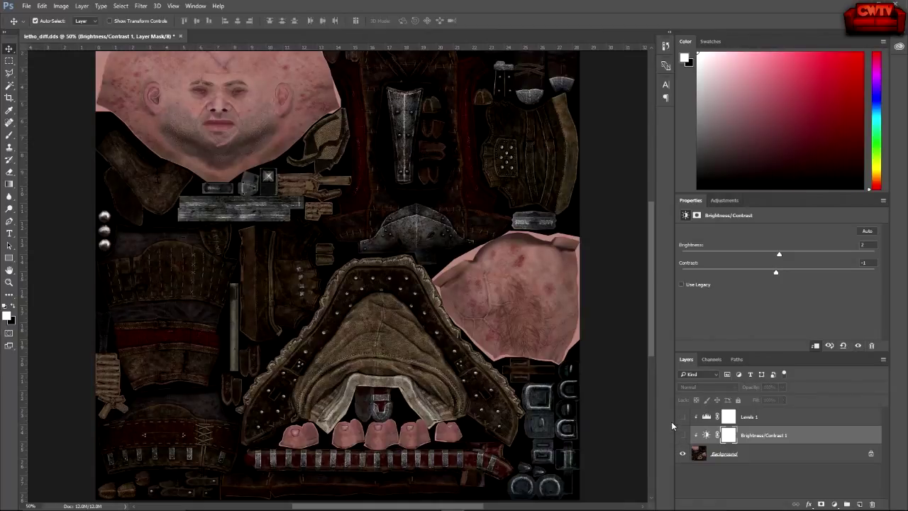
left_click(757, 455)
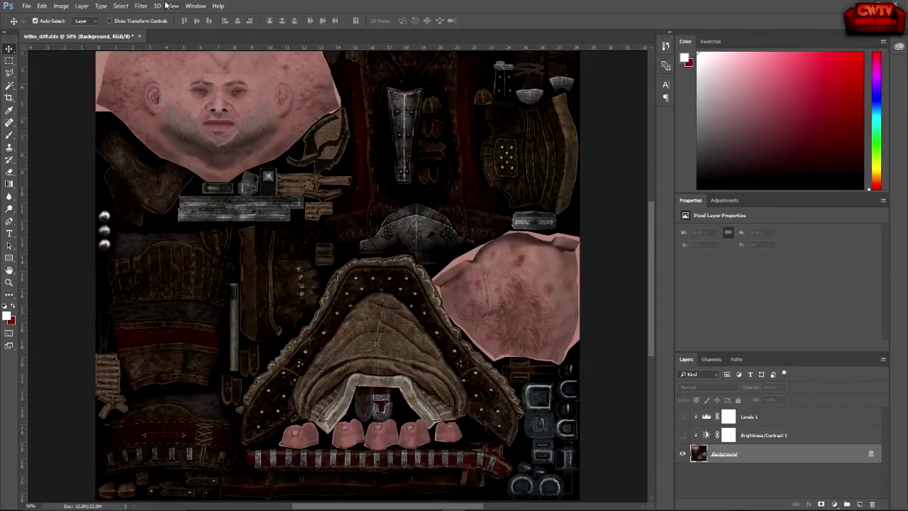
left_click(83, 7)
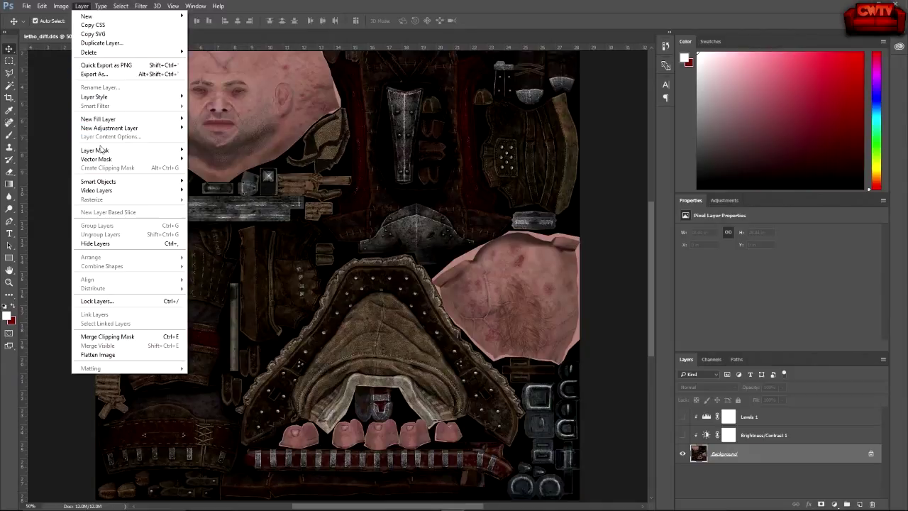
mouse_move(105, 132)
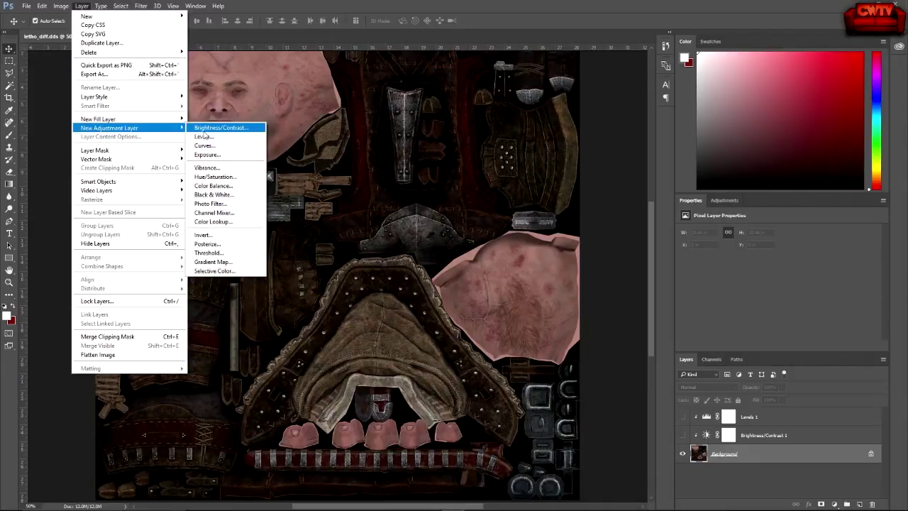
left_click(213, 176)
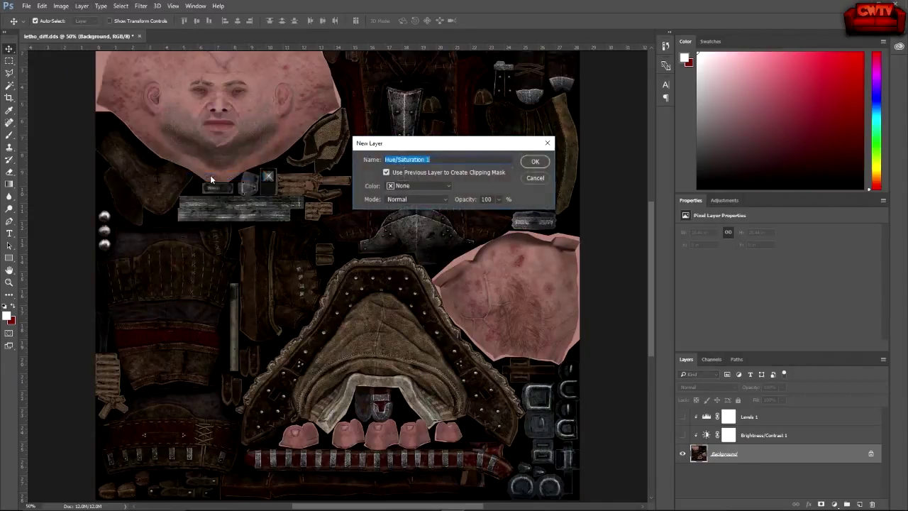
left_click(536, 162)
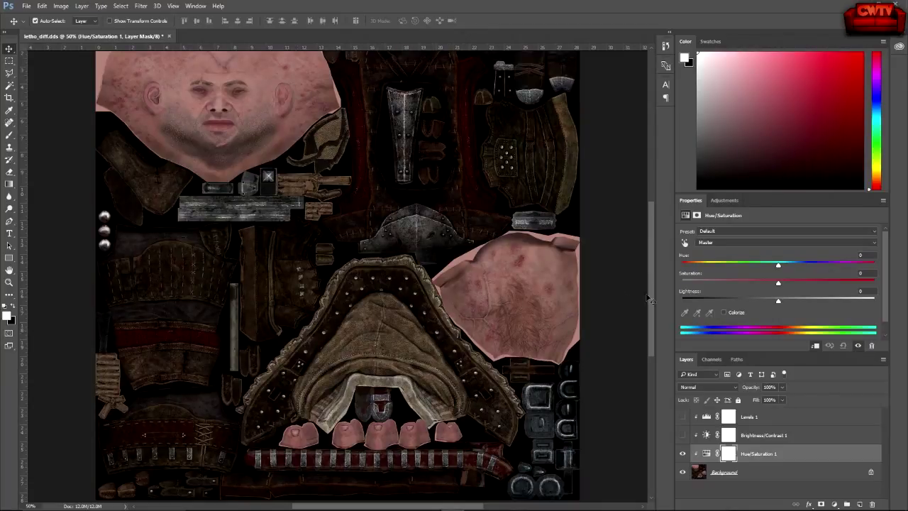
Shift the Hue/Saturation 1 hue to about +155, turning the armor texture teal-green
left_click_drag(779, 265, 880, 269)
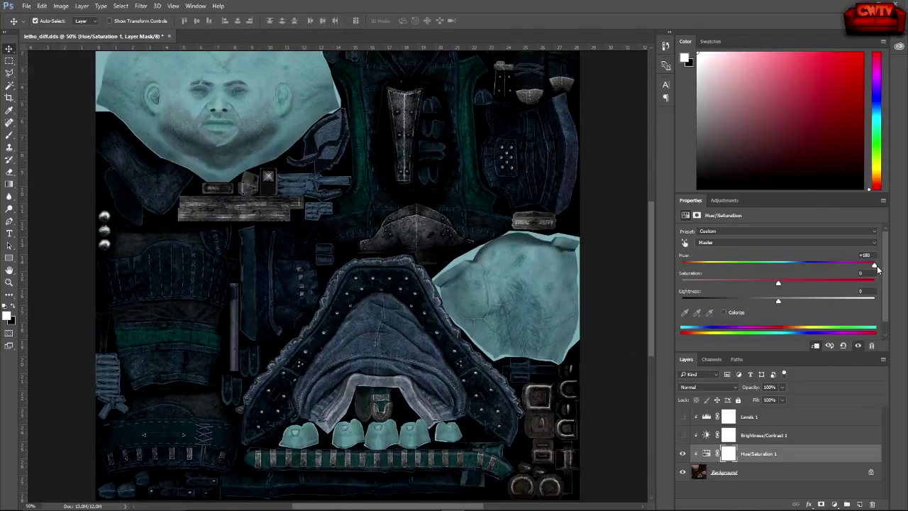
mouse_move(875, 265)
left_mouse_down()
mouse_move(685, 265)
mouse_move(881, 265)
mouse_move(867, 268)
left_mouse_up()
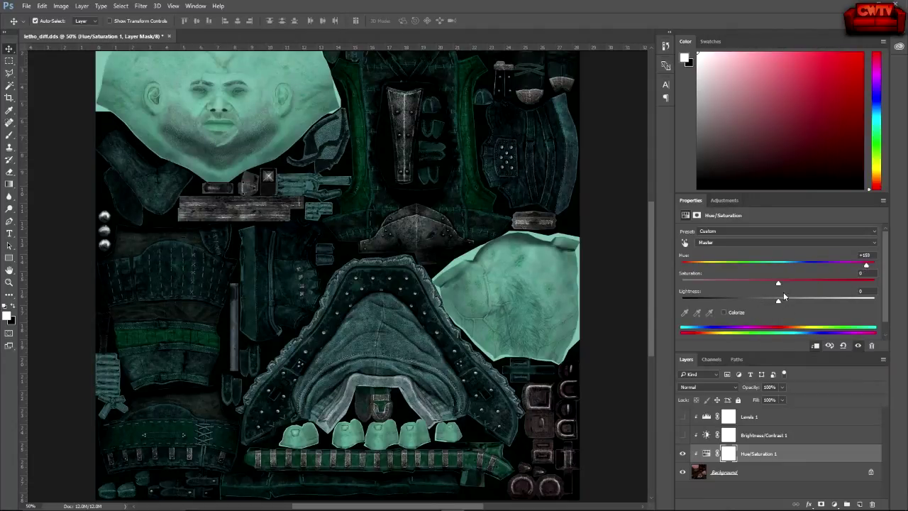
Lower the tint's saturation, then delete the Hue/Saturation 1 layer to restore the reddish-brown colours
left_click_drag(779, 284, 724, 292)
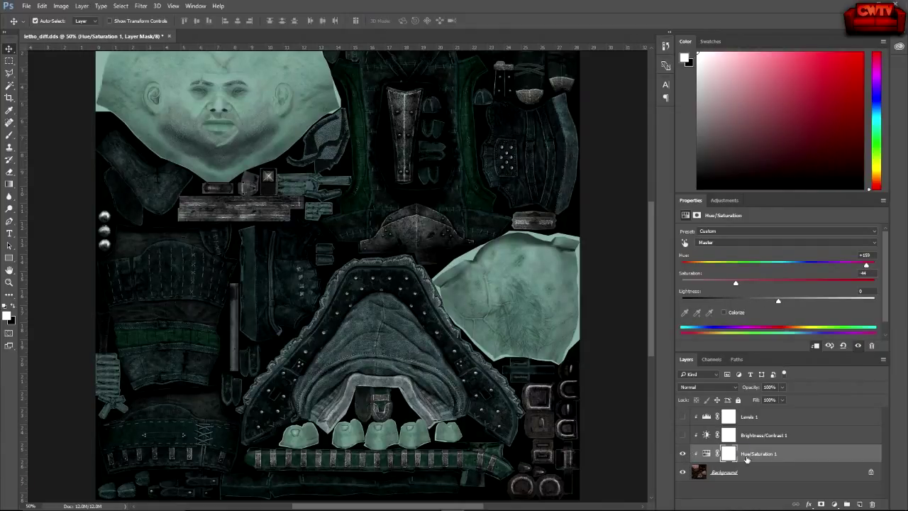
left_click_drag(788, 455, 873, 505)
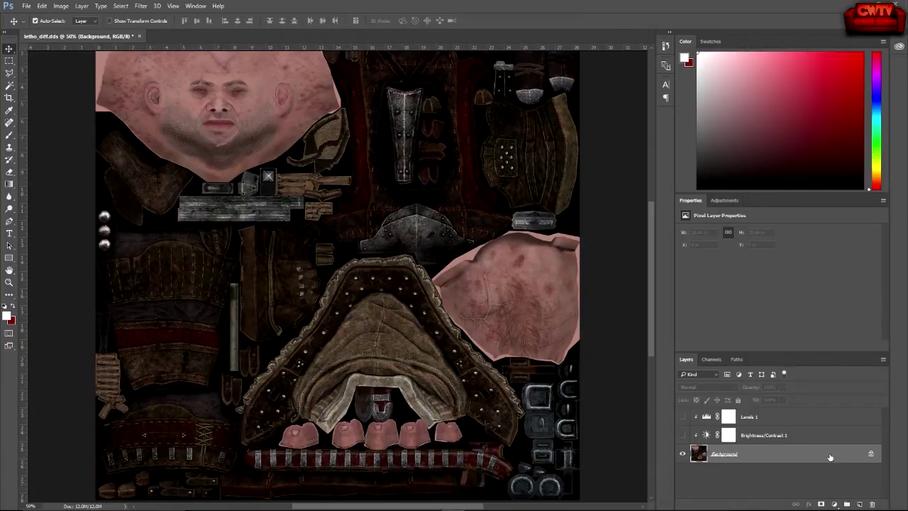
Add an empty Layer 1 directly above the Background layer
left_click(860, 504)
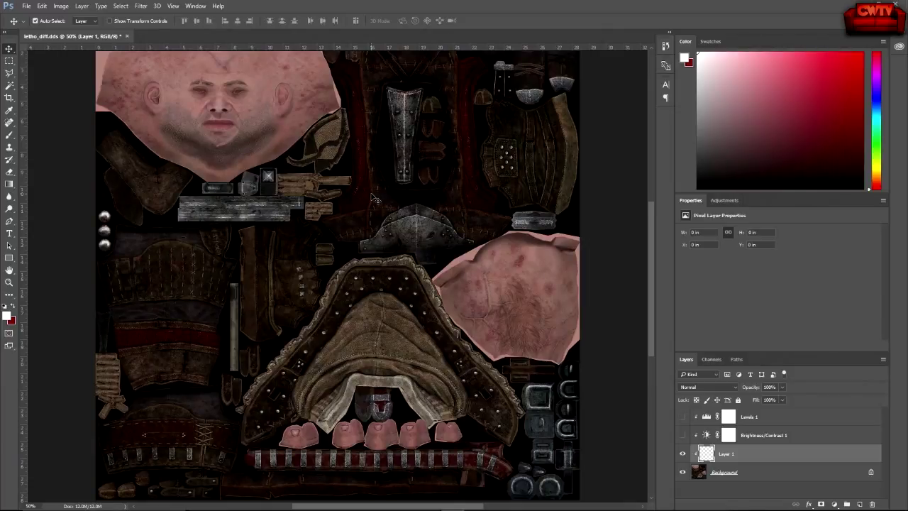
Zoom in on the face area and pick the Polygonal Lasso tool
key("ctrl+plus")
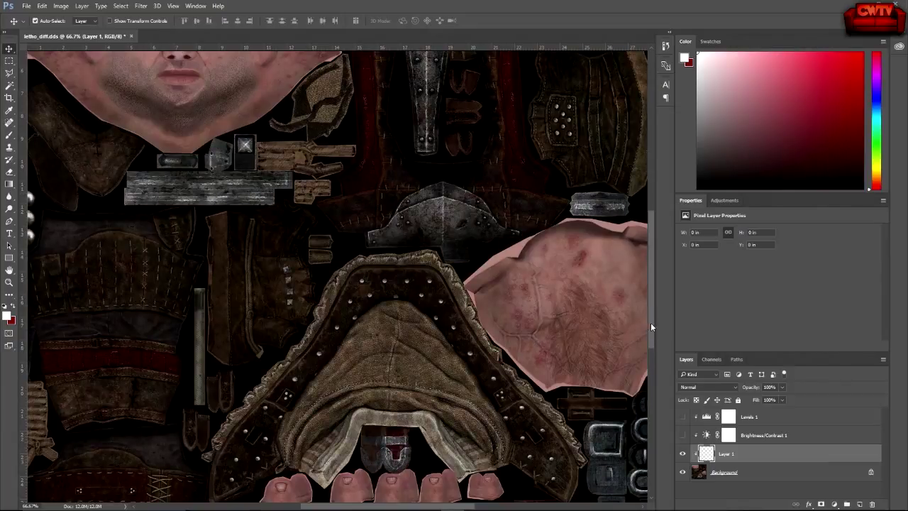
left_click_drag(651, 322, 659, 284)
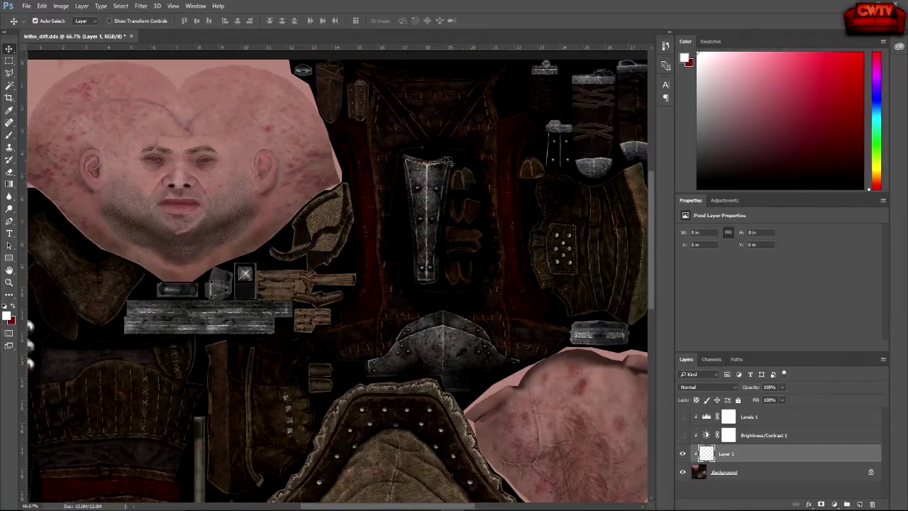
left_click(9, 73)
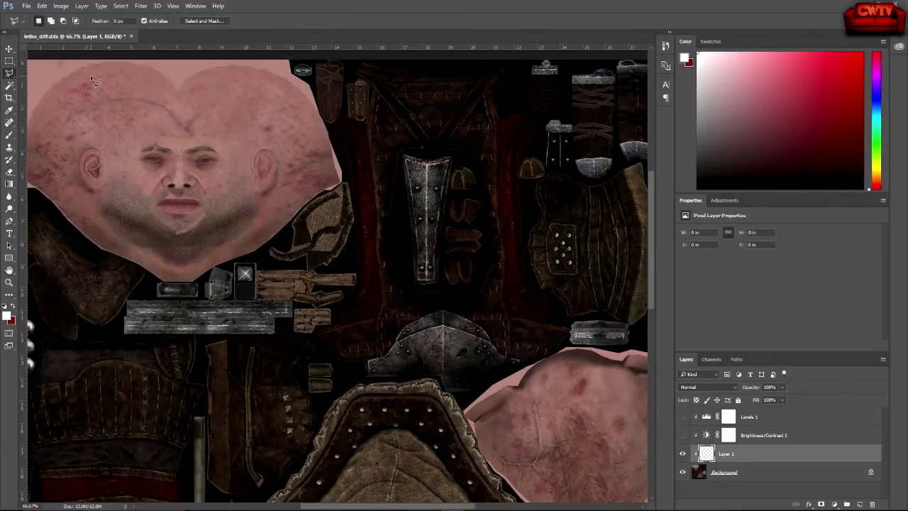
Start the lasso outline at the strap's top end and run it down to its lower end
left_click(340, 114)
left_click(364, 127)
scroll(370, 139, "up", 1)
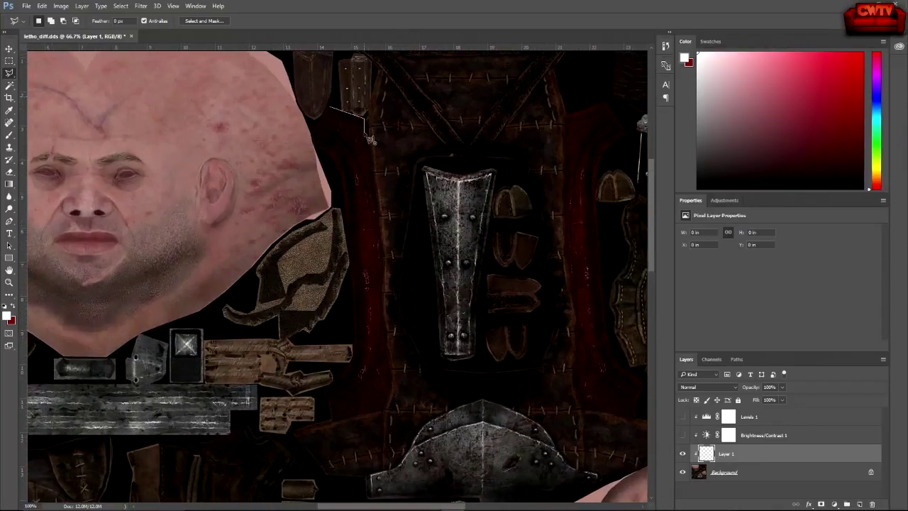
scroll(369, 140, "up", 1)
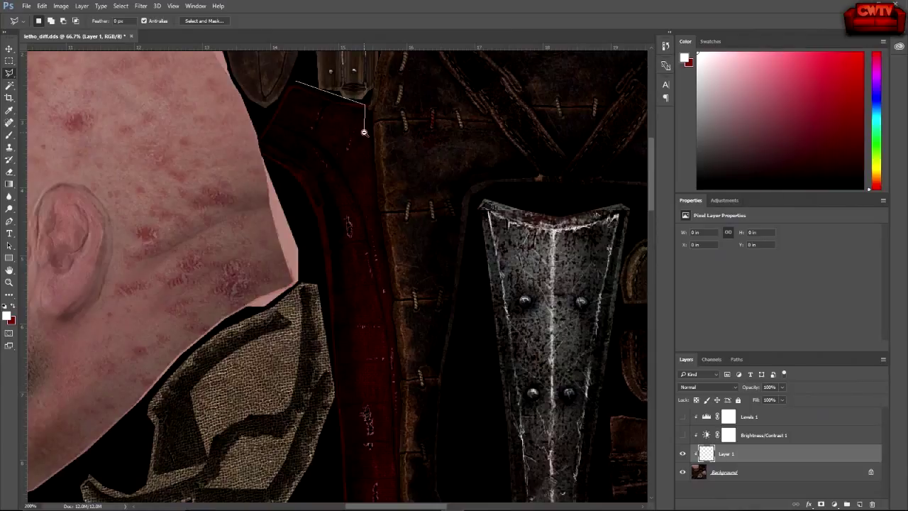
scroll(369, 140, "down", 1)
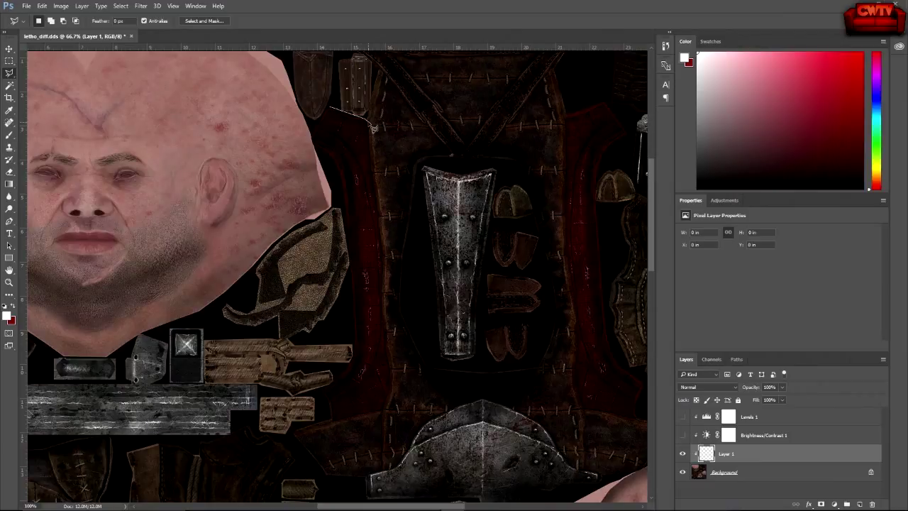
left_click(368, 121)
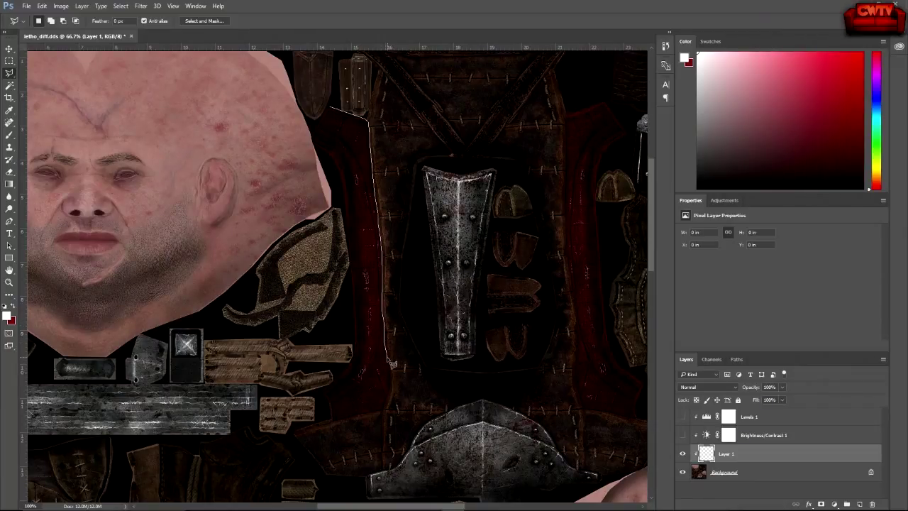
left_click(388, 360)
Trace the strap's bottom edge and other side, then close the selection at the top
mouse_move(378, 417)
left_mouse_down()
mouse_move(335, 424)
mouse_move(315, 392)
mouse_move(251, 376)
mouse_move(259, 348)
left_mouse_up()
left_click_drag(259, 346, 261, 340)
left_click(321, 389)
left_click(354, 350)
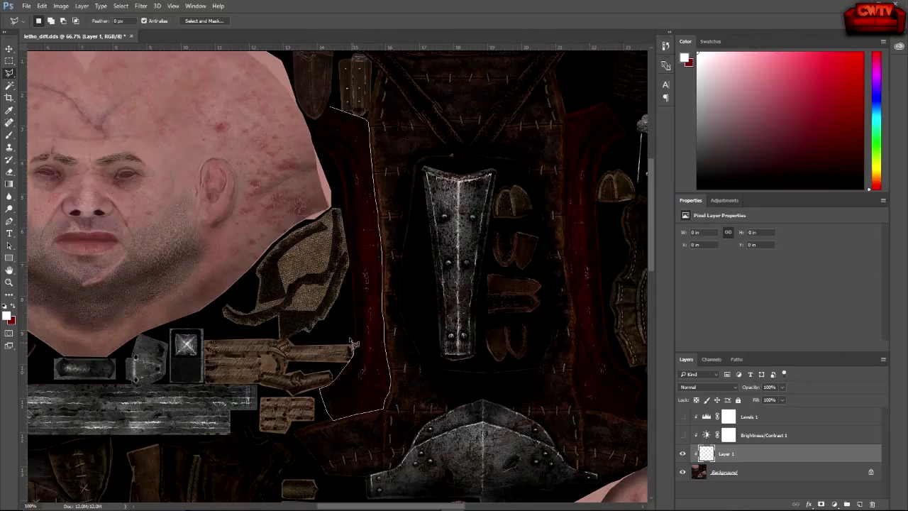
left_click(350, 238)
left_click(331, 110)
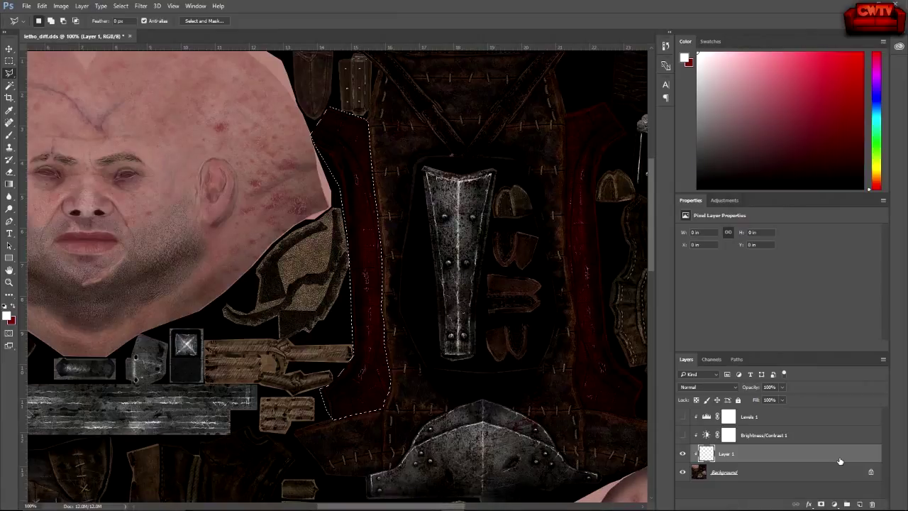
Add Layer 2 above Layer 1 and hide it, keeping the strap selected
left_click(860, 505)
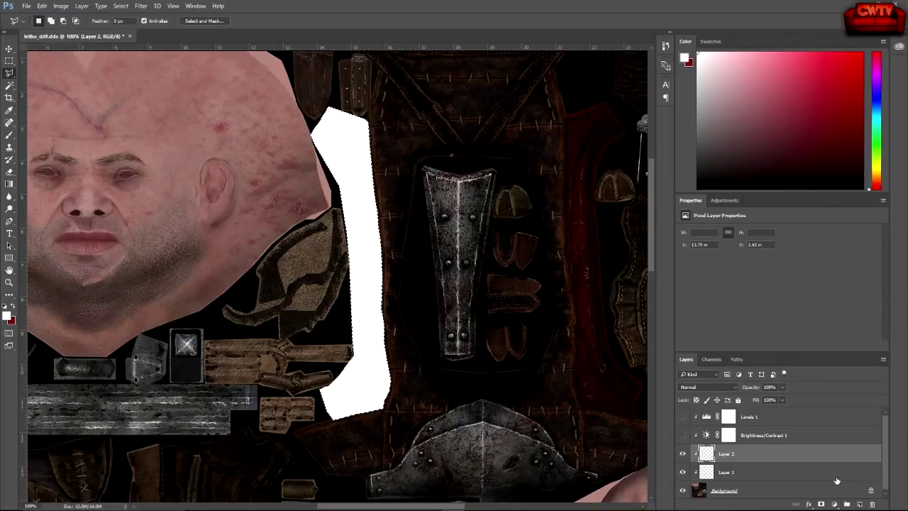
left_click(684, 454)
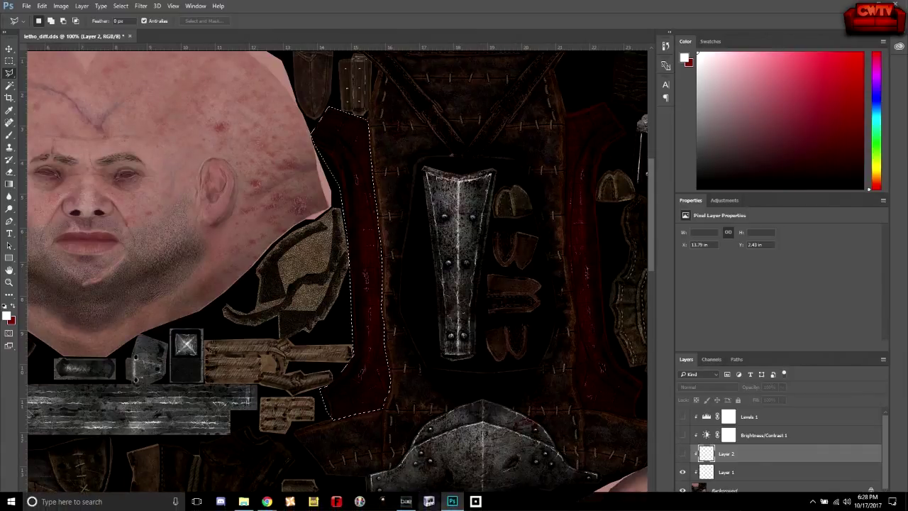
left_click_drag(381, 506, 411, 503)
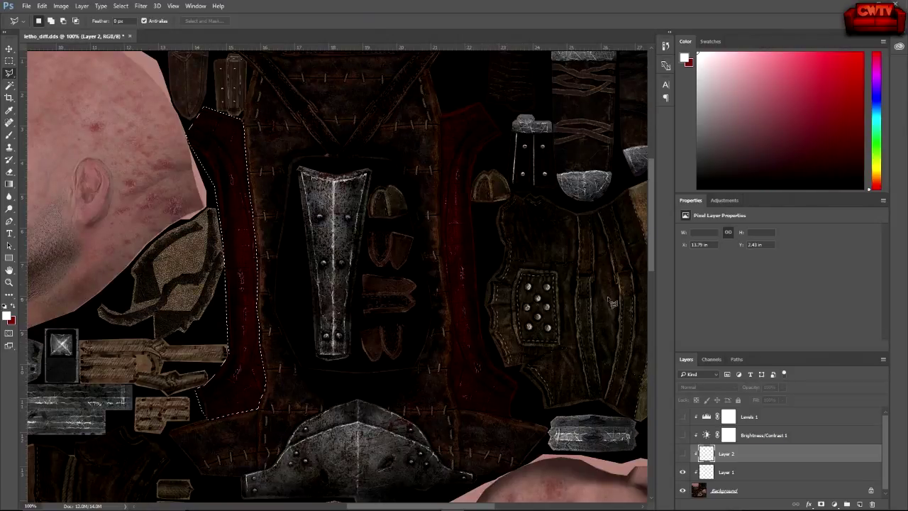
Zoom out to 50% to see the whole armor texture with the strap selection
mouse_move(650, 242)
left_mouse_down()
mouse_move(657, 261)
mouse_move(653, 251)
left_mouse_up()
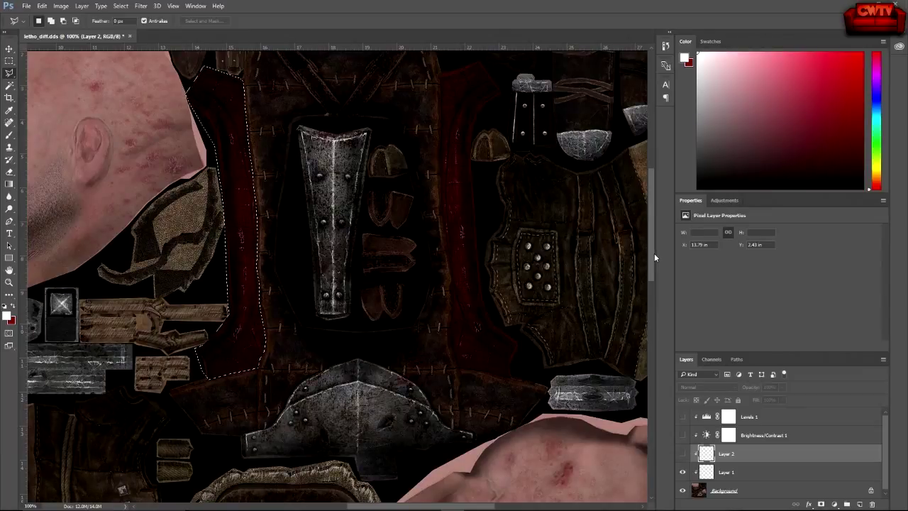
key("ctrl+minus")
key("ctrl+minus")
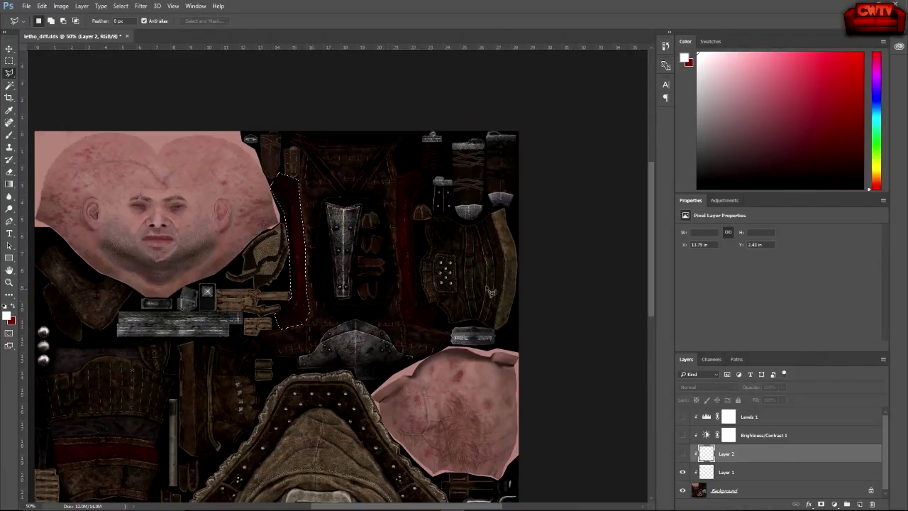
left_click_drag(651, 259, 653, 285)
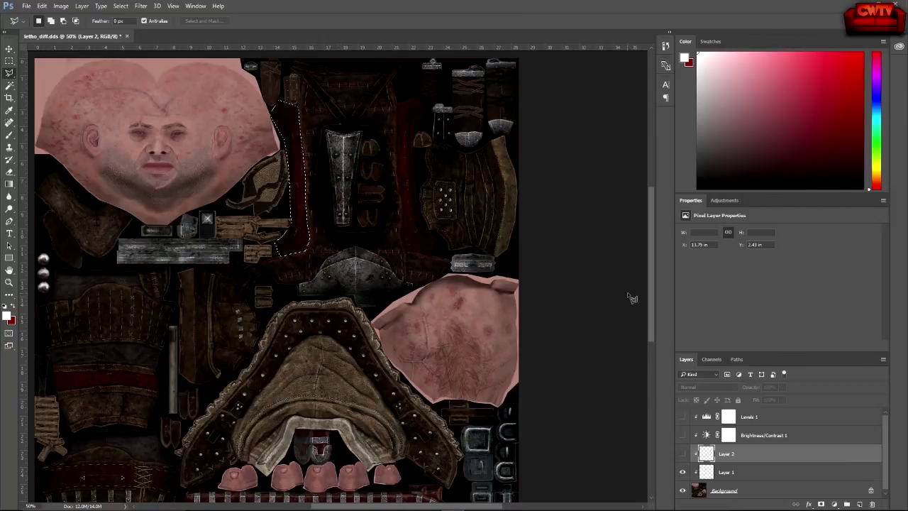
Scroll to the chest section of the armour texture and zoom in to 100%
left_click_drag(649, 287, 648, 321)
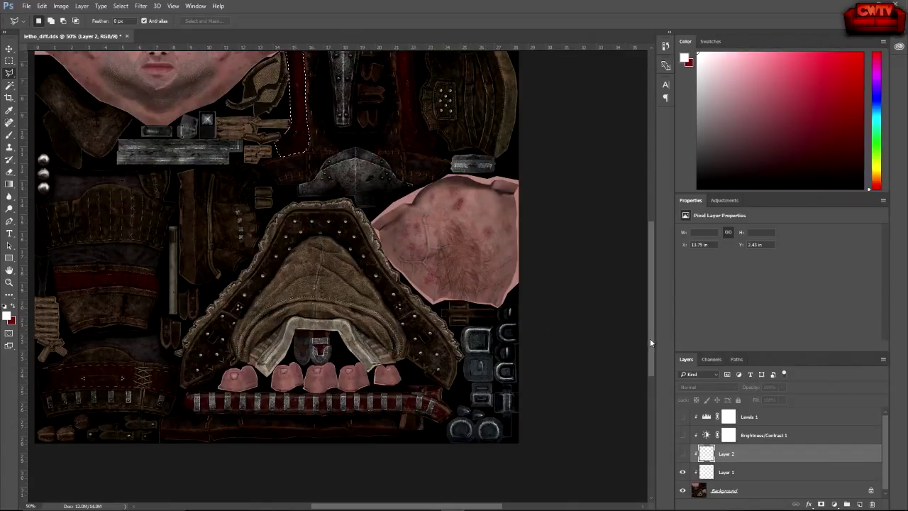
left_click_drag(651, 342, 658, 283)
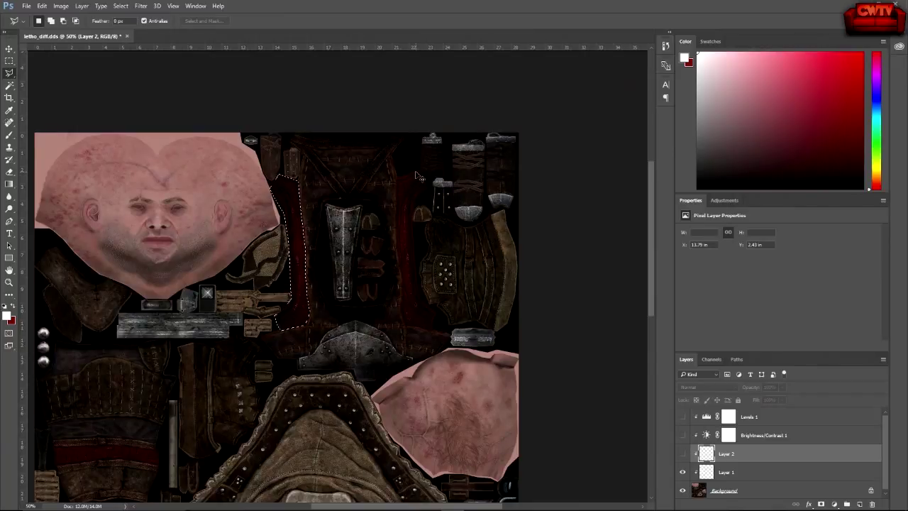
key("ctrl+plus")
key("ctrl+plus")
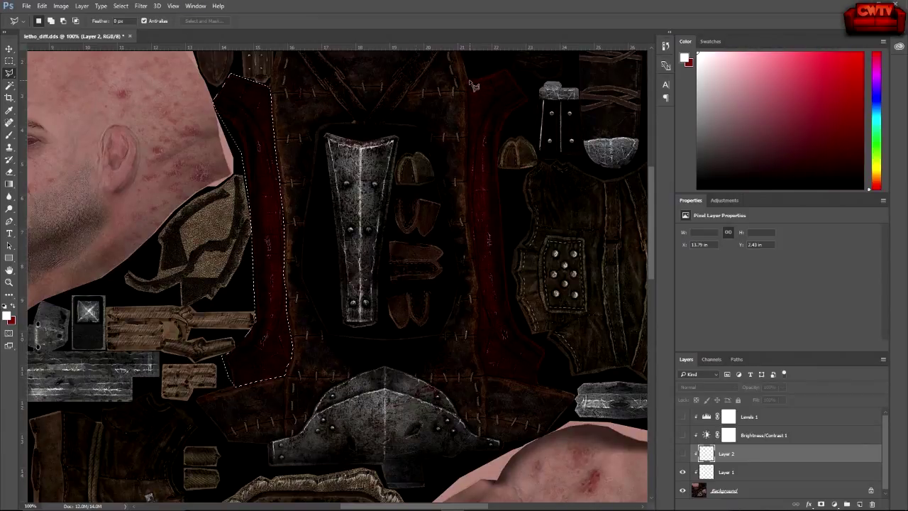
Add the right dark red chest strip to the selection with Shift and the Polygonal Lasso
key("shift")
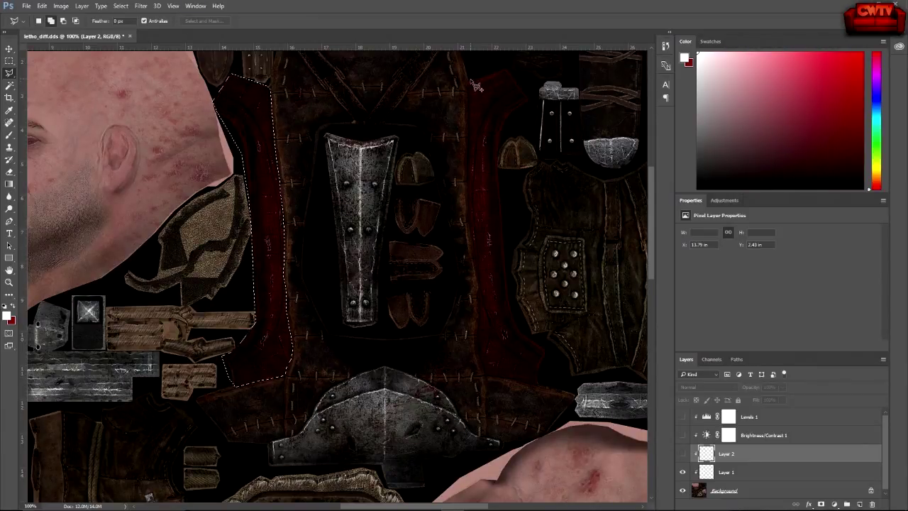
left_click(508, 68)
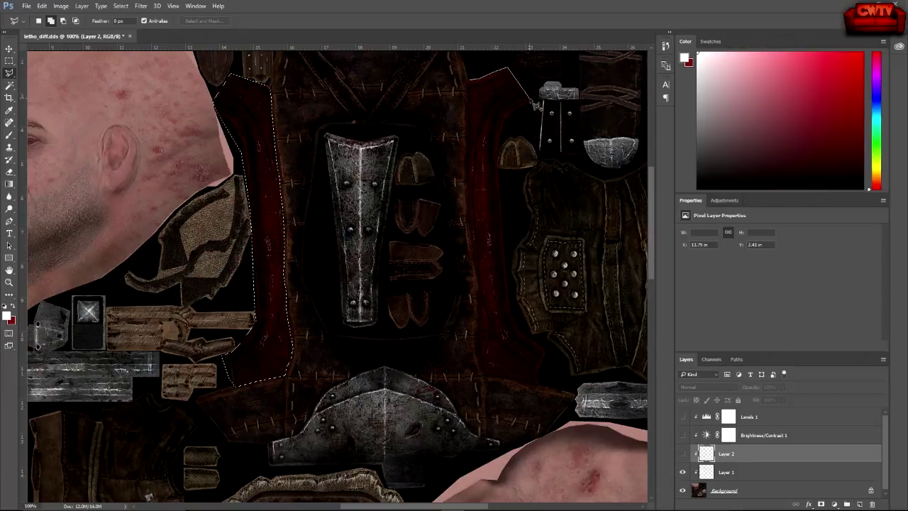
left_click(531, 103)
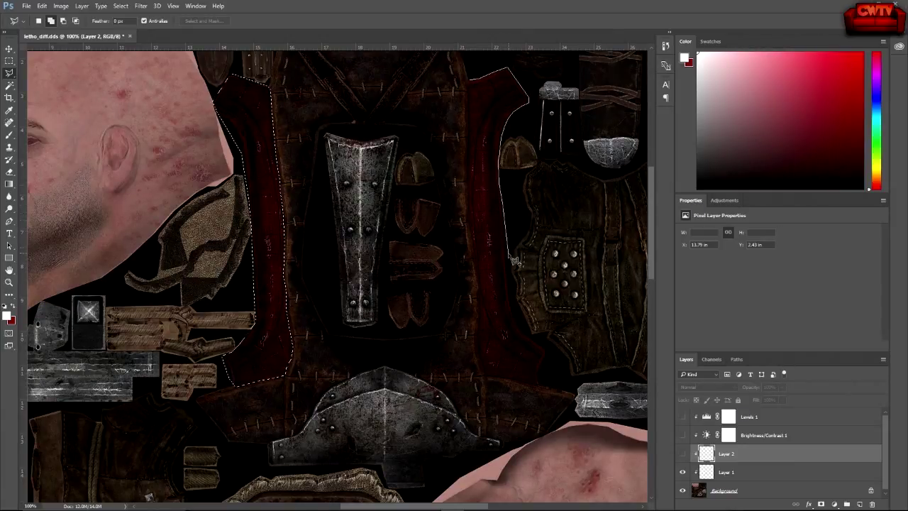
mouse_move(516, 291)
left_mouse_down()
mouse_move(525, 330)
mouse_move(554, 357)
mouse_move(550, 387)
mouse_move(489, 382)
mouse_move(470, 370)
left_mouse_up()
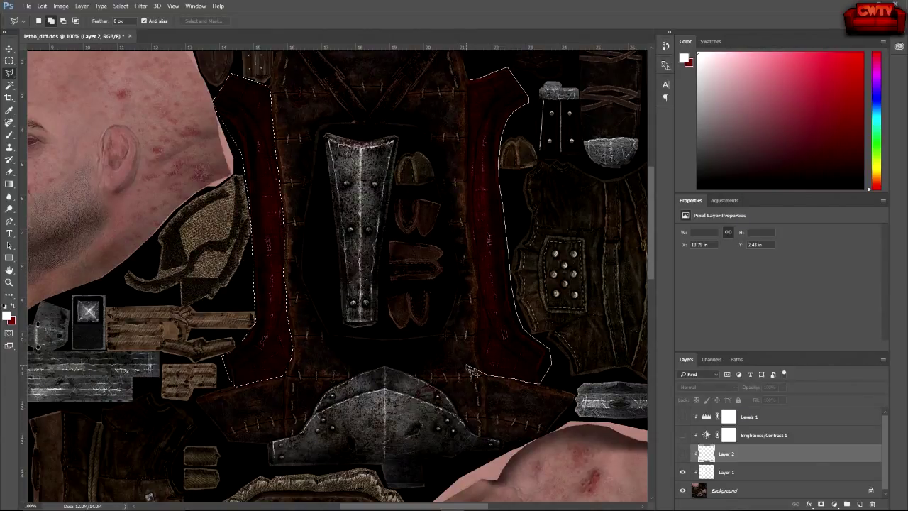
mouse_move(470, 371)
left_mouse_down()
mouse_move(466, 346)
mouse_move(488, 365)
mouse_move(477, 359)
mouse_move(485, 295)
mouse_move(468, 217)
mouse_move(469, 101)
left_mouse_up()
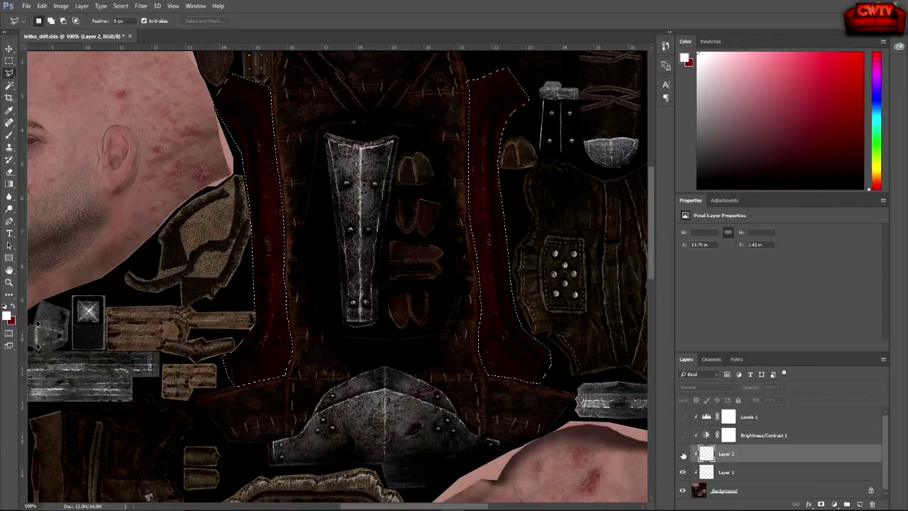
Check Layer 2's white strap fill, hide it again, and scroll down to the hood and belt
left_click(683, 455)
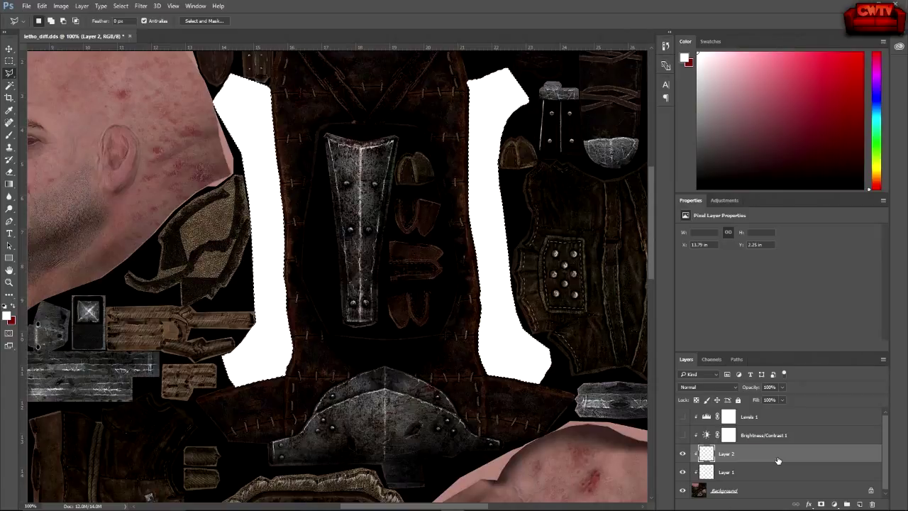
left_click(683, 455)
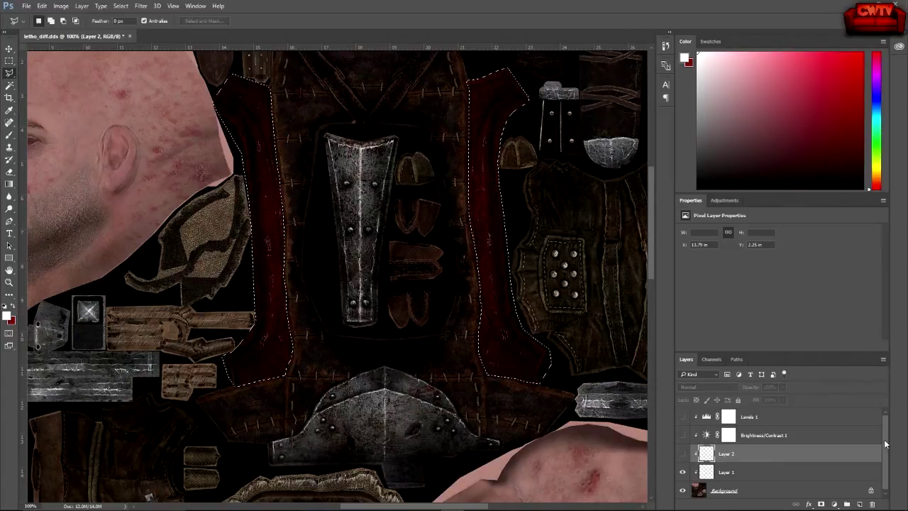
left_click_drag(885, 444, 889, 452)
left_click_drag(653, 279, 662, 373)
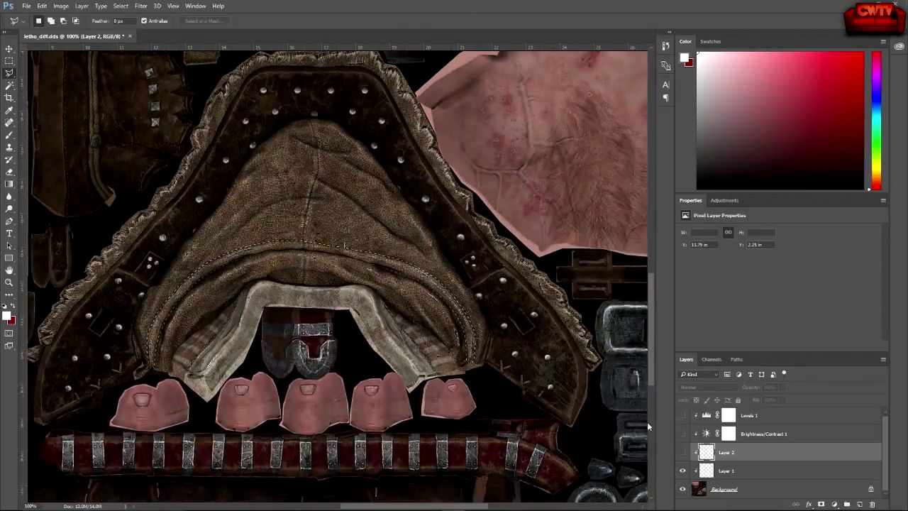
Scroll the canvas over to the red band on the left sleeve piece
mouse_move(469, 498)
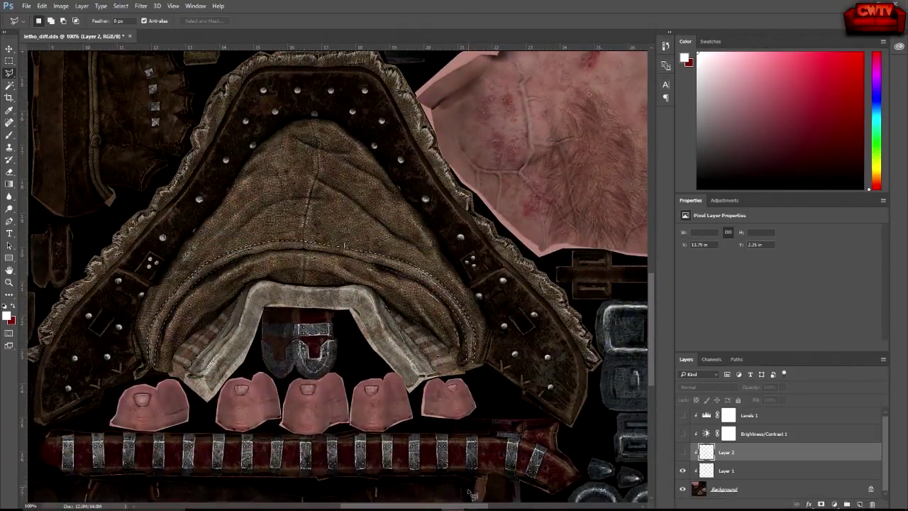
left_click_drag(472, 506, 391, 507)
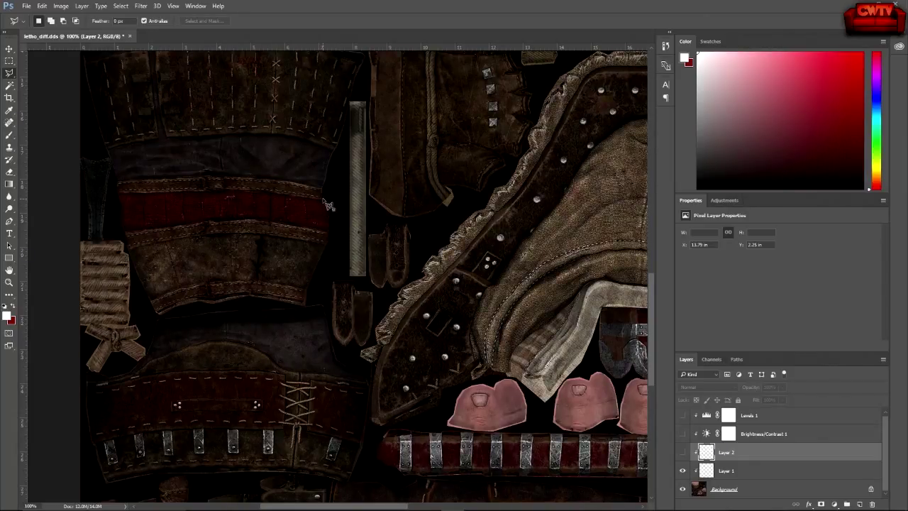
mouse_move(323, 199)
left_mouse_down()
mouse_move(333, 199)
mouse_move(331, 239)
mouse_move(329, 231)
left_mouse_up()
left_click_drag(651, 369, 659, 309)
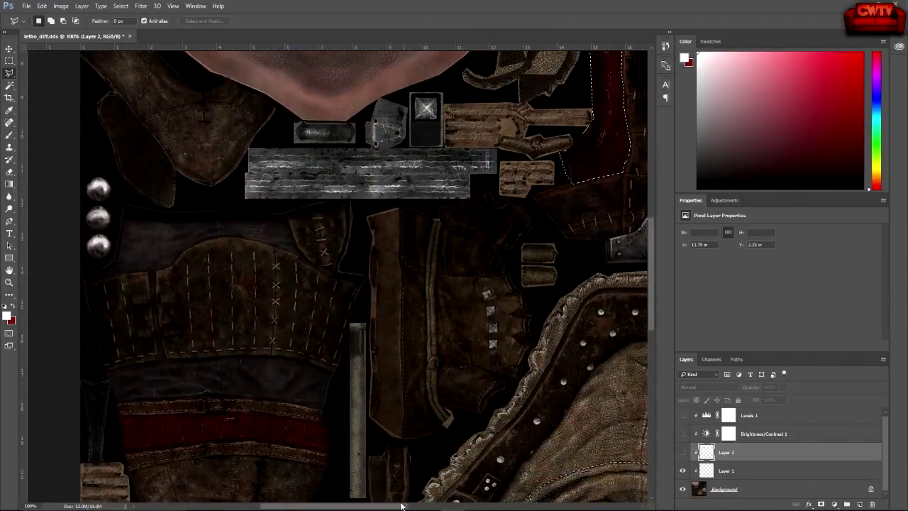
mouse_move(392, 508)
left_mouse_down()
mouse_move(464, 508)
mouse_move(387, 507)
left_mouse_up()
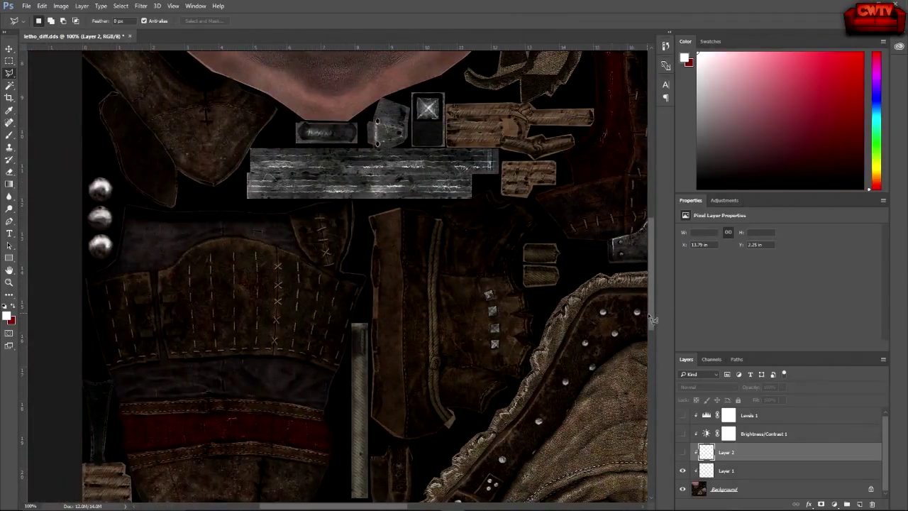
scroll(654, 316, "right", 5)
scroll(654, 315, "right", 2)
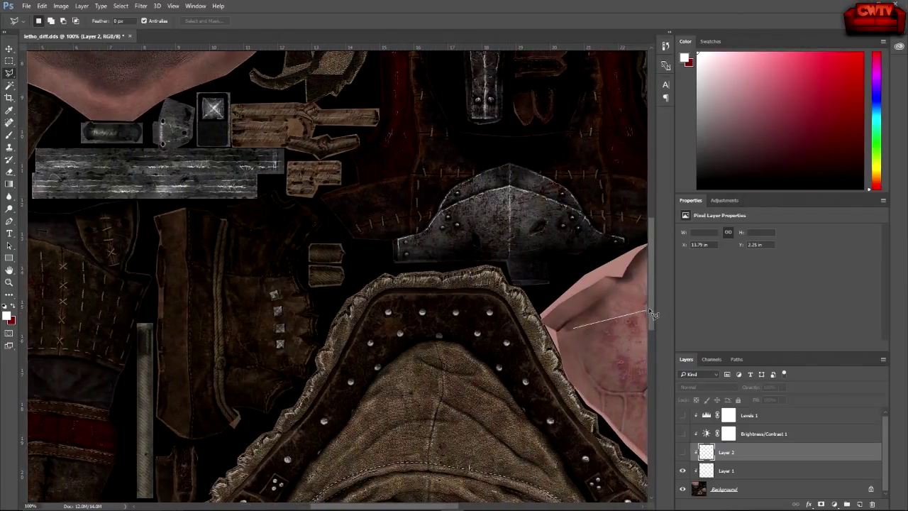
left_click_drag(650, 308, 659, 371)
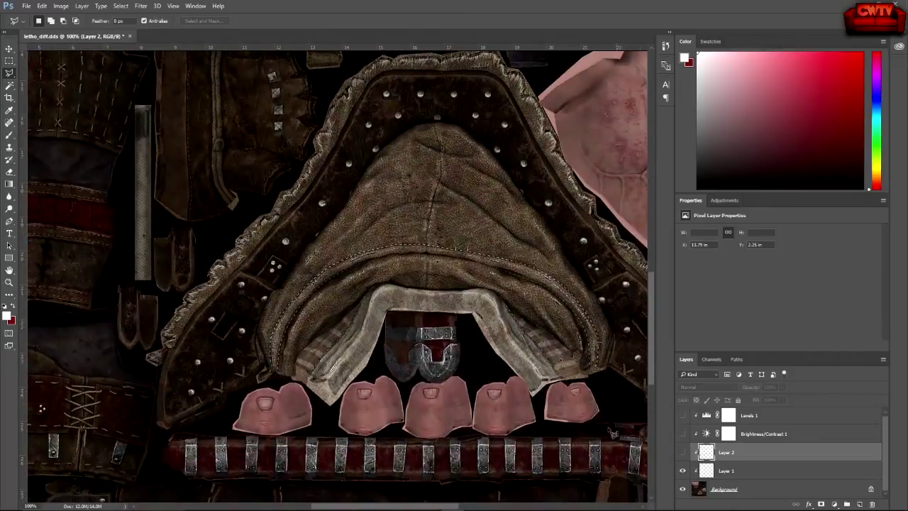
scroll(337, 277, "left", 4)
scroll(337, 277, "left", 2)
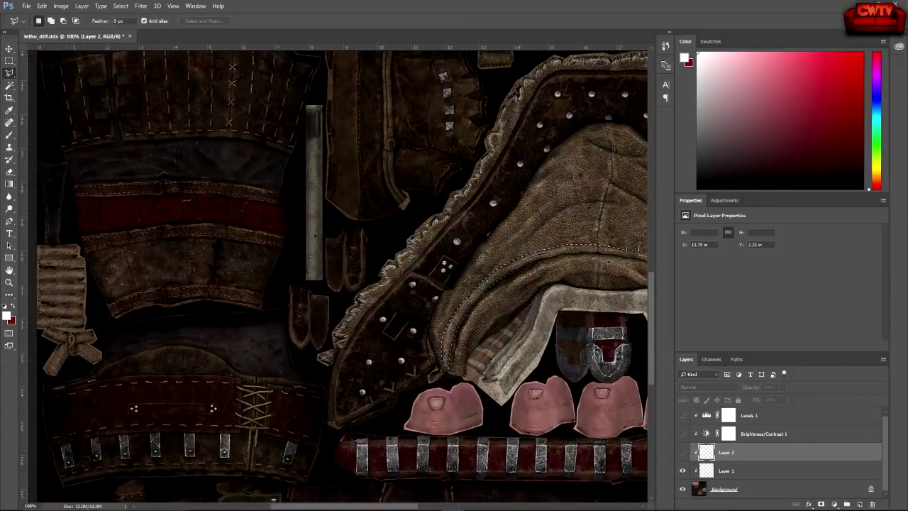
Shift-add the first Polygonal Lasso corner points along the sleeve's red band
key("shift")
left_click(278, 204)
left_click(294, 216)
left_click(295, 235)
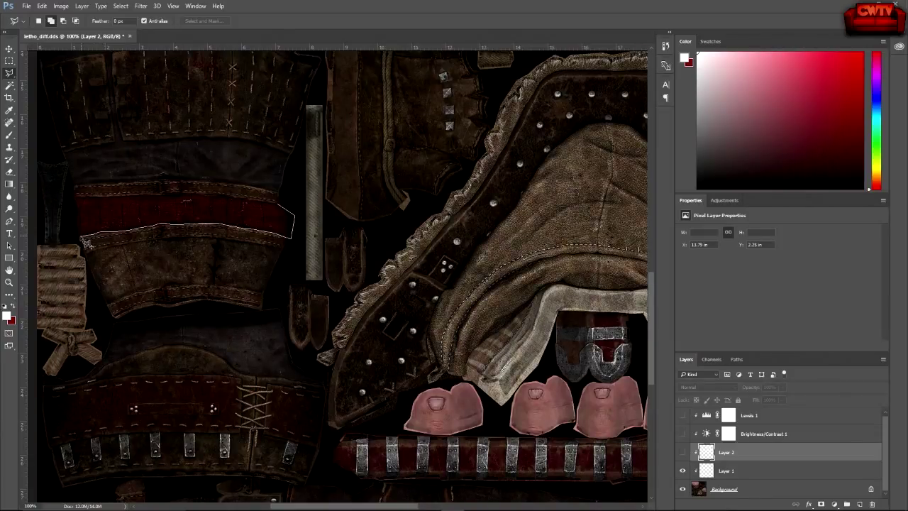
Close the lasso outline around the sleeve's red band and zoom out to the whole texture
left_click(71, 193)
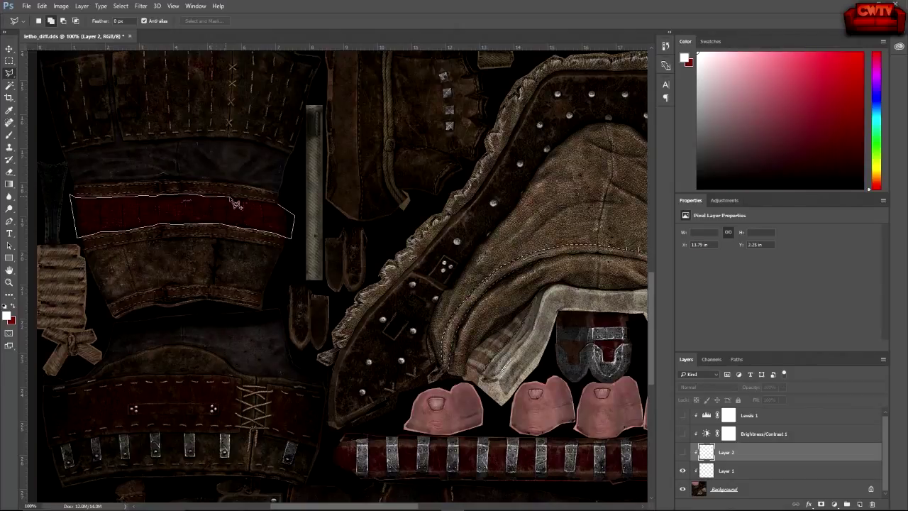
left_click(283, 211)
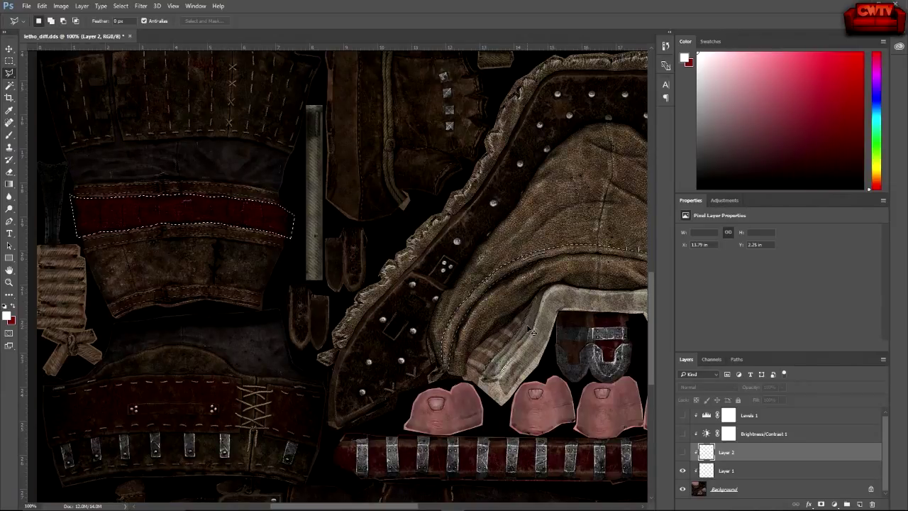
key("ctrl+minus")
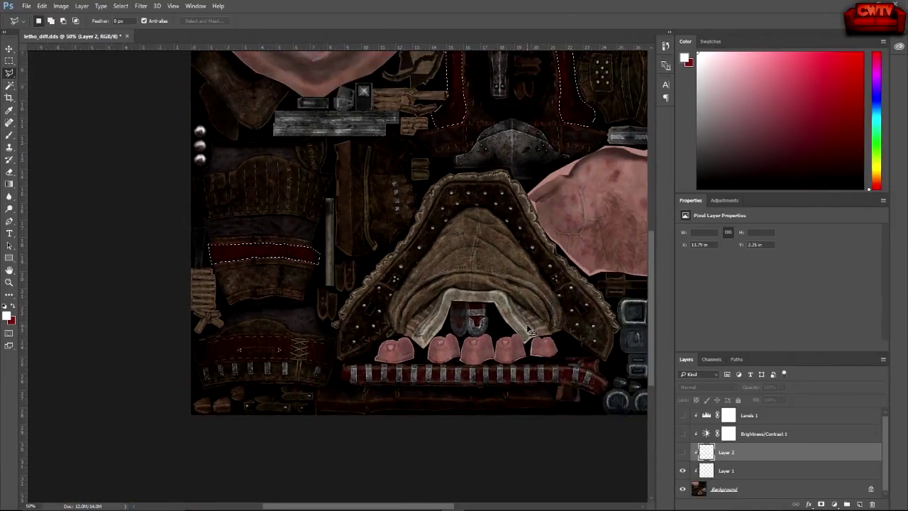
key("ctrl+minus")
key("ctrl+minus")
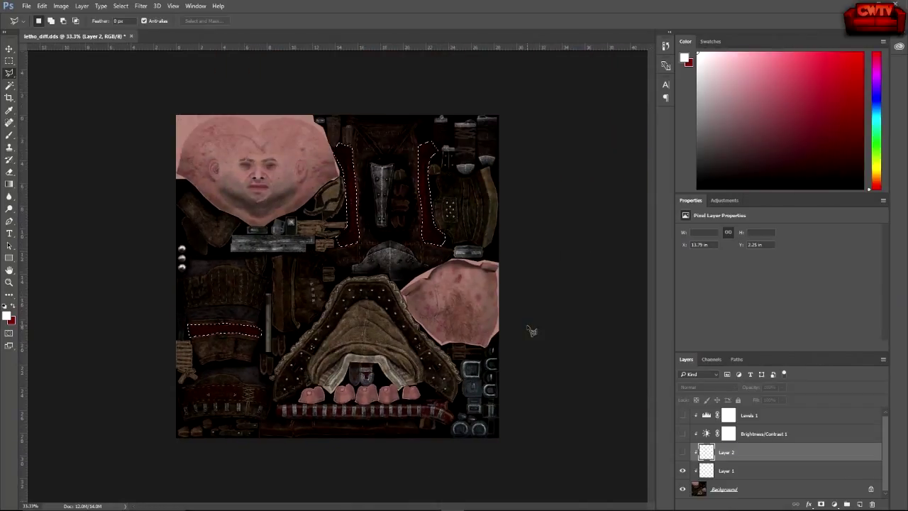
Fill the new sleeve-band selection with white on Layer 2, then hide Layer 2
left_click(682, 452)
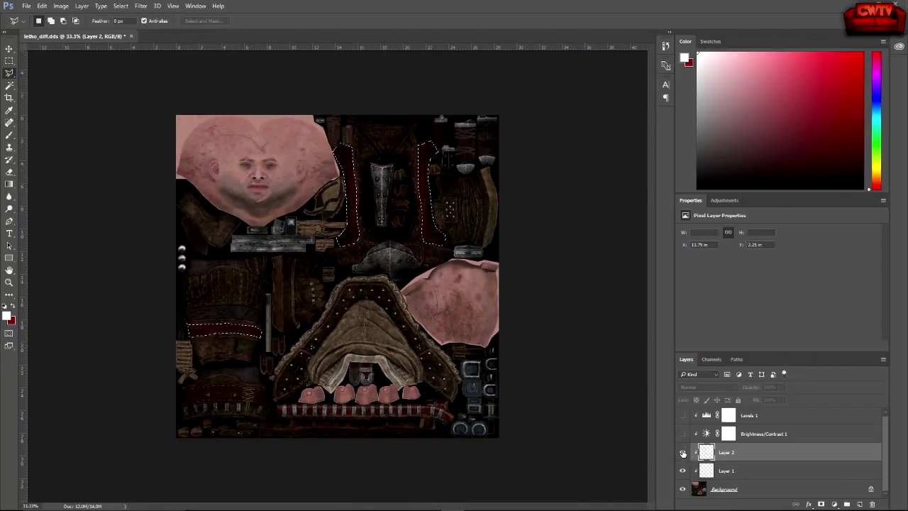
key("alt+BackSpace")
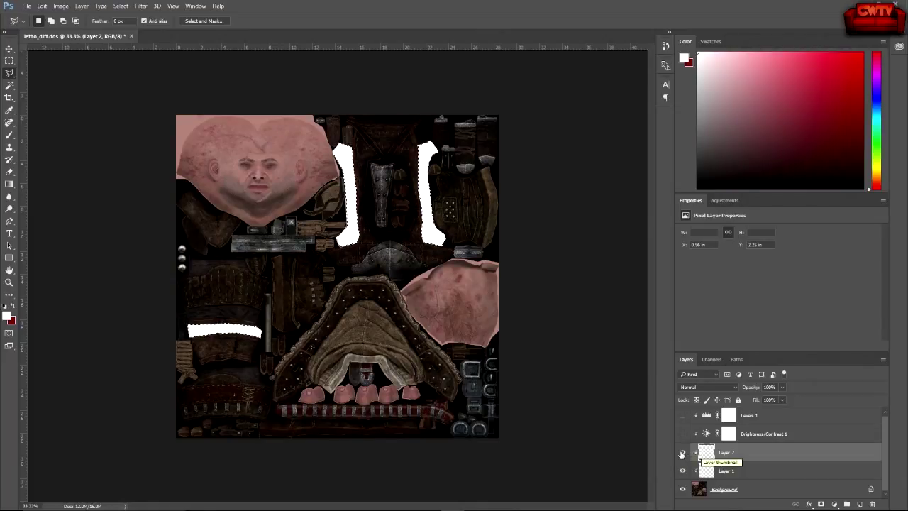
left_click(682, 453)
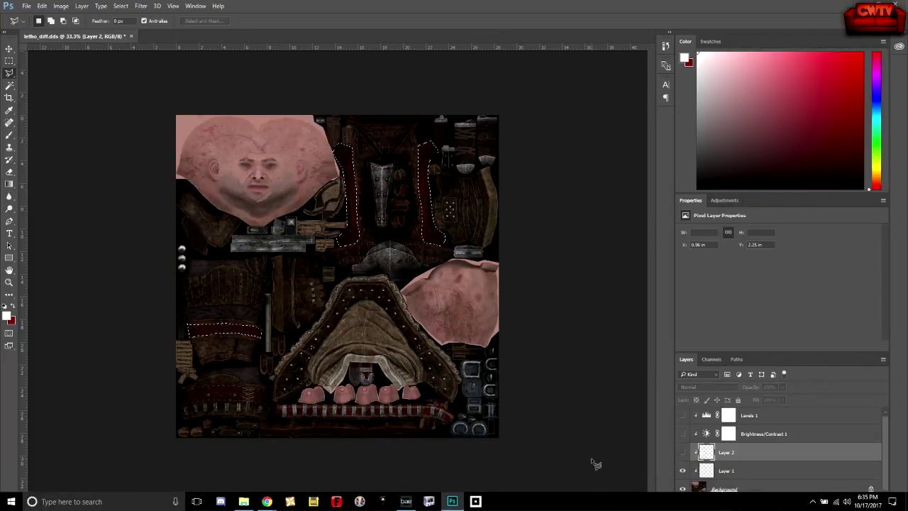
Inspect the texture up close, then hide Layer 1 and select the Background layer
key("ctrl+plus")
key("ctrl+plus")
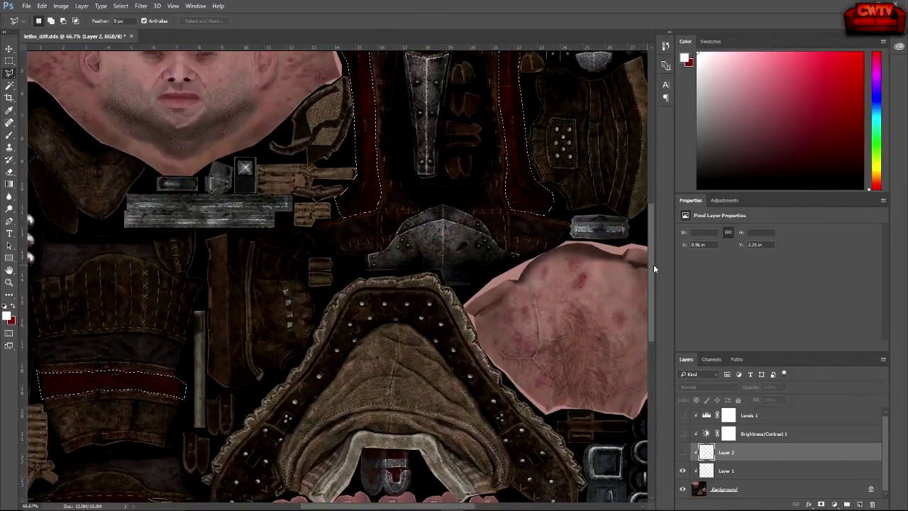
left_click_drag(650, 264, 656, 351)
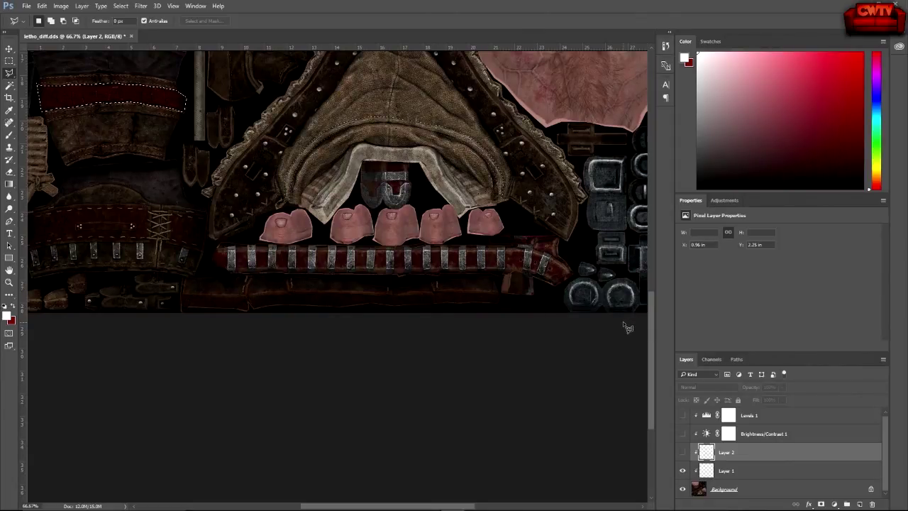
key("ctrl+minus")
key("ctrl+minus")
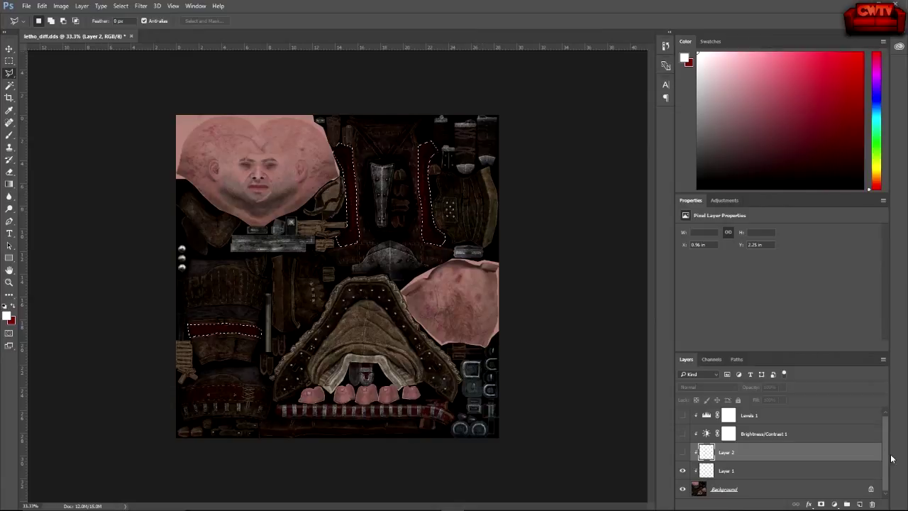
left_click(682, 471)
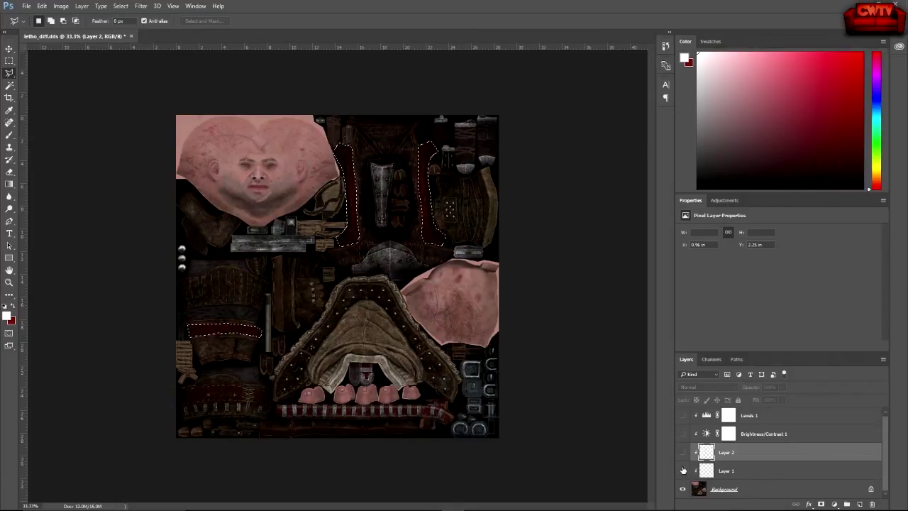
left_click(752, 494)
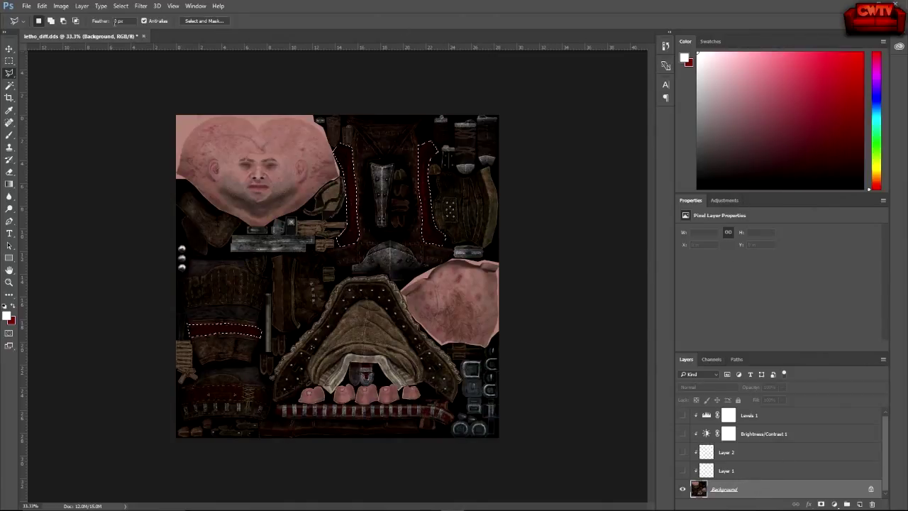
Start a Hue/Saturation adjustment layer from Layer > New Adjustment Layer
left_click(84, 6)
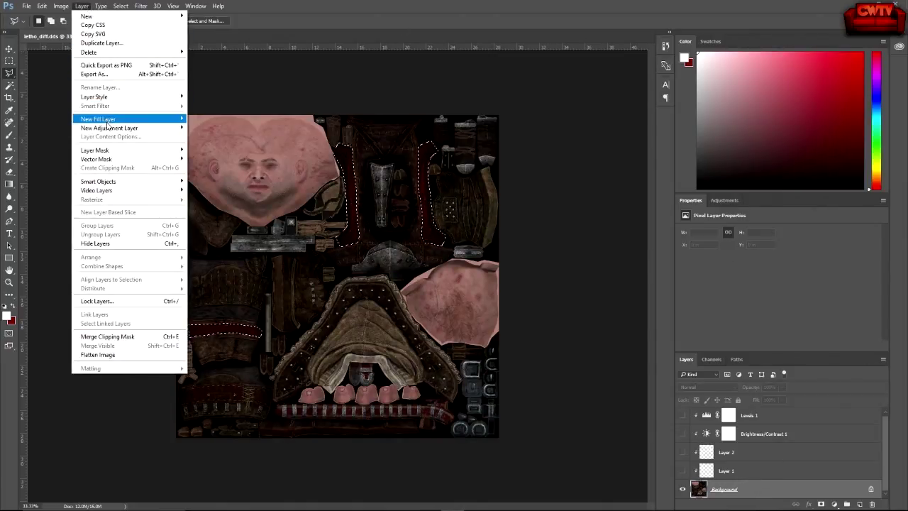
mouse_move(111, 128)
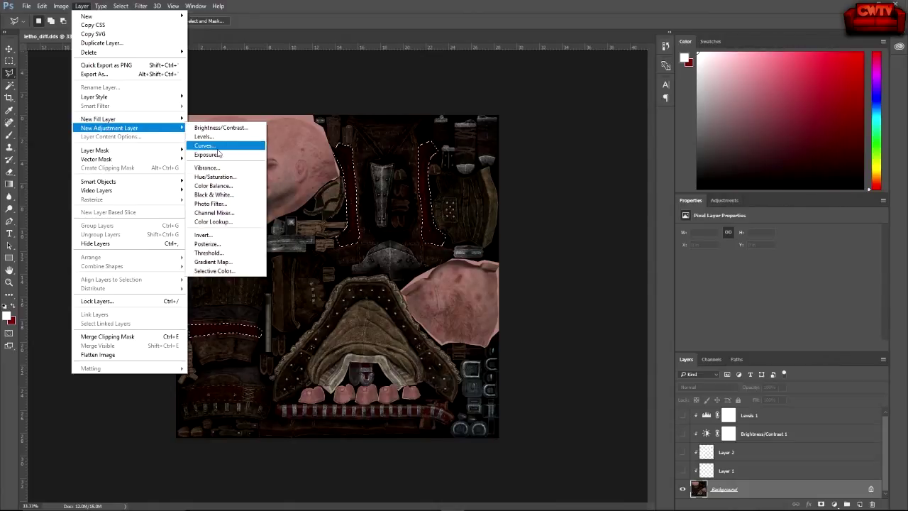
left_click(217, 177)
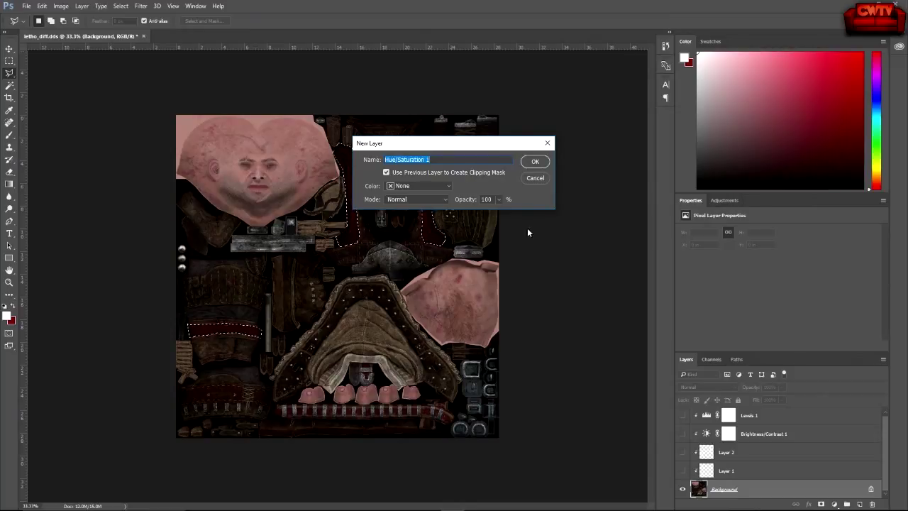
Cancel the Hue/Saturation layer, show Layer 1 again, and briefly check Layer 2's strap shapes
left_click(536, 179)
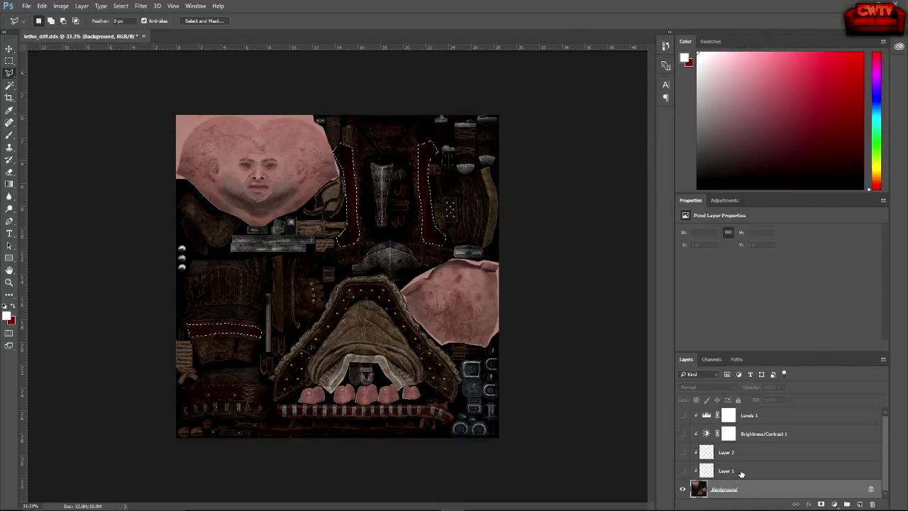
left_click(683, 471)
left_click(683, 452)
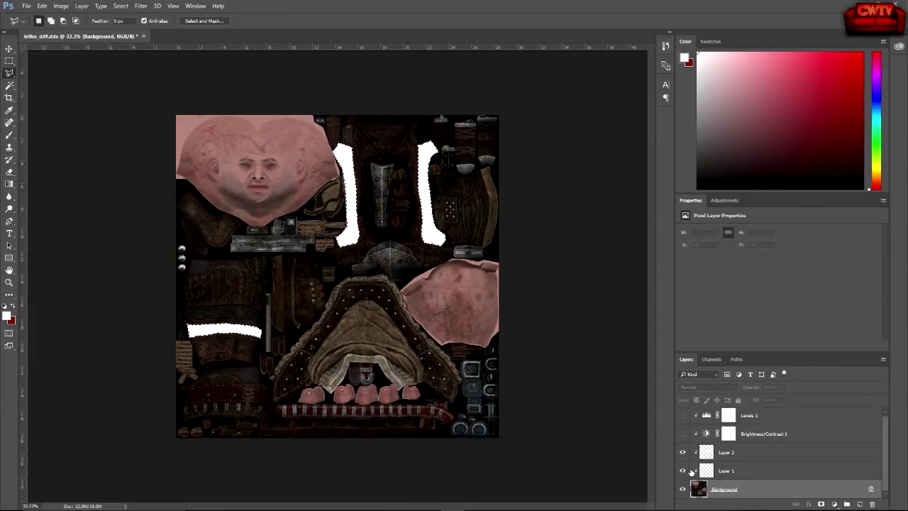
left_click(682, 452)
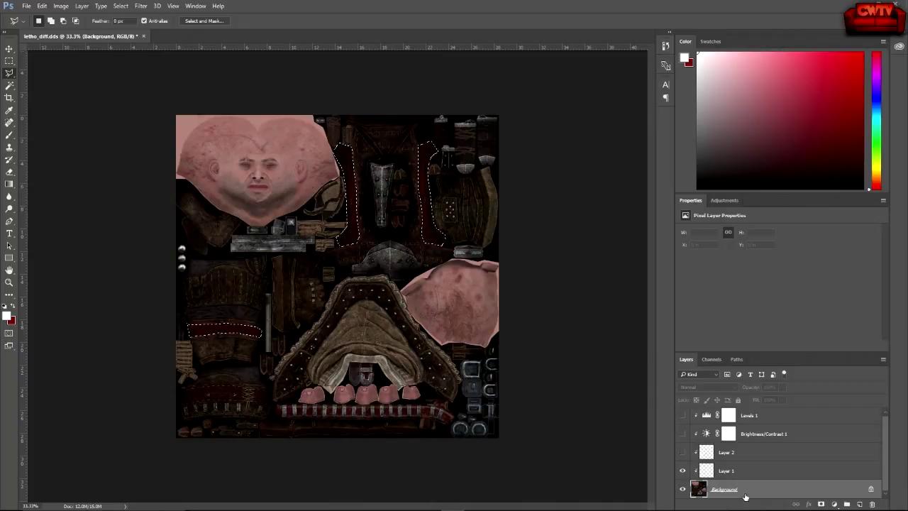
left_click(82, 5)
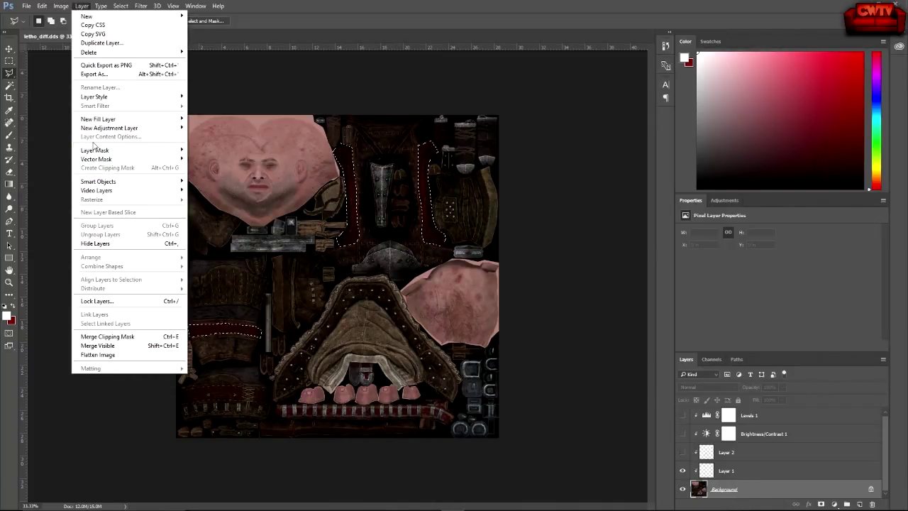
Create the Hue/Saturation 1 adjustment layer through Layer > New Adjustment Layer
mouse_move(94, 130)
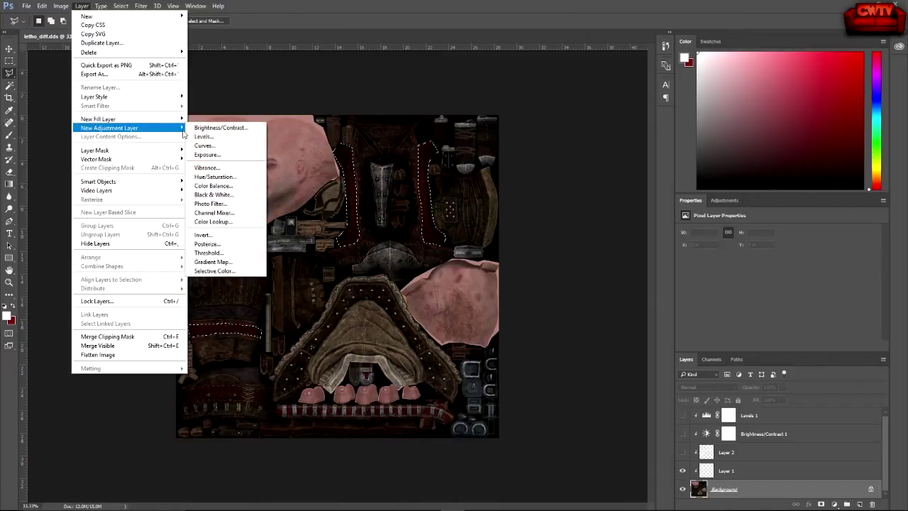
left_click(216, 177)
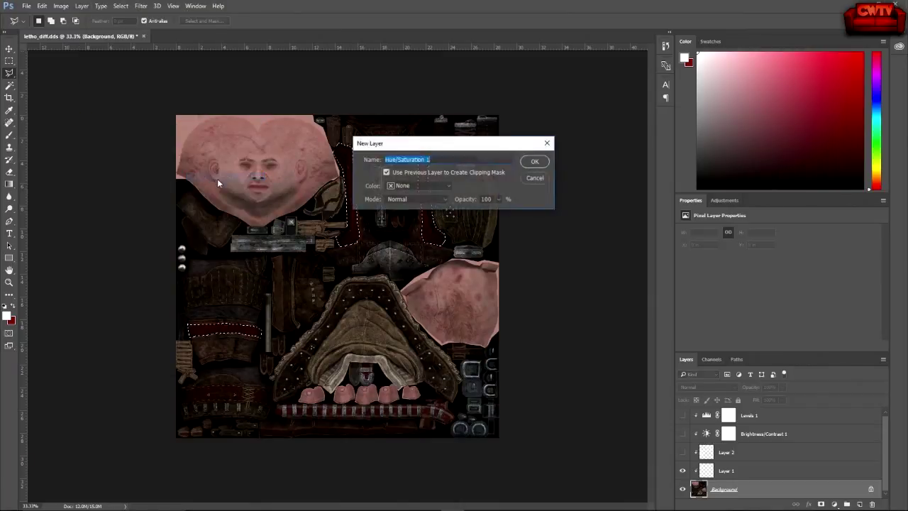
left_click(544, 164)
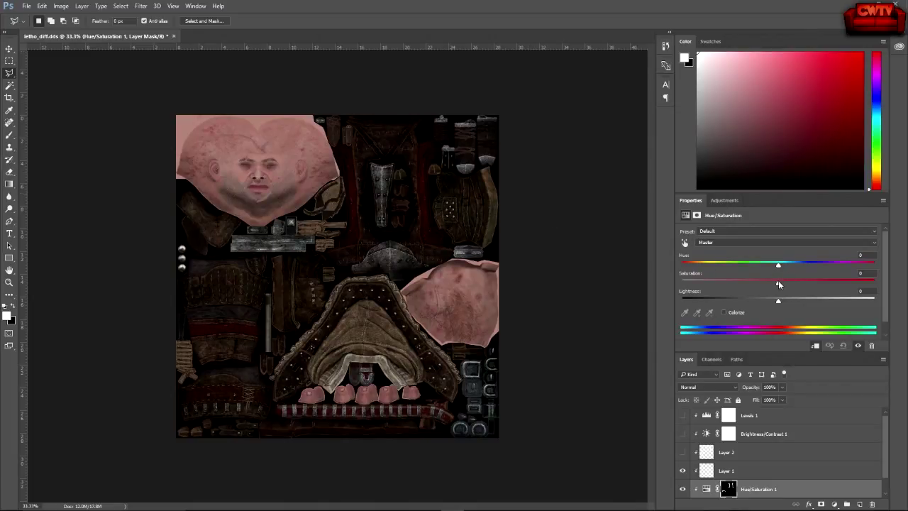
Test the Saturation and Hue sliders on the masked straps, then set Hue back to 0
left_click_drag(779, 285, 813, 281)
left_click_drag(845, 284, 701, 263)
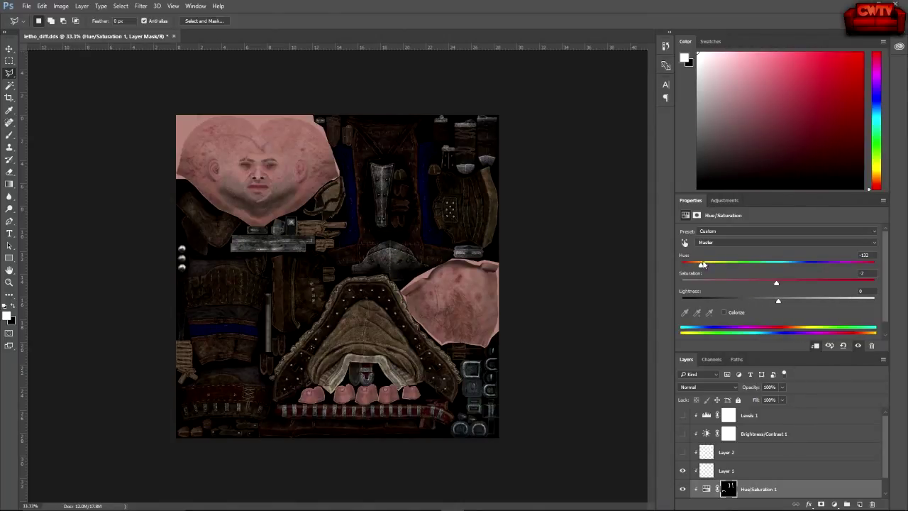
left_click_drag(701, 266, 777, 279)
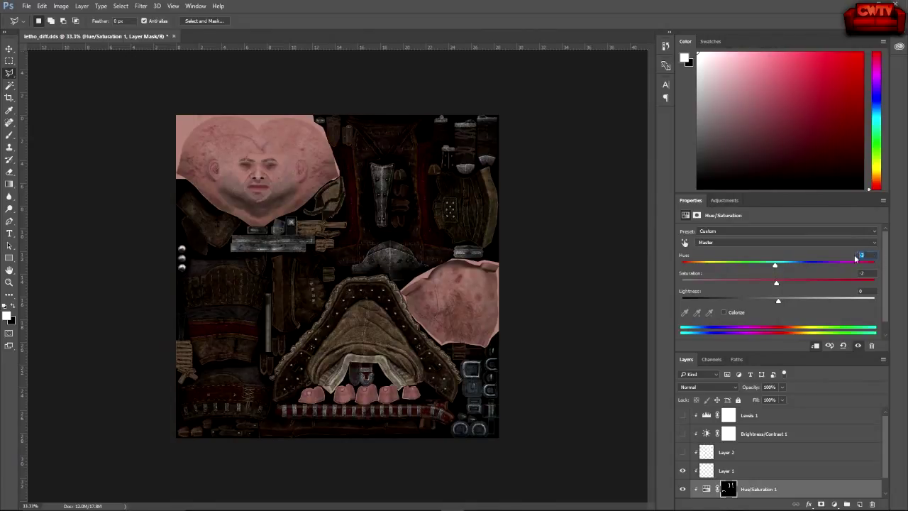
type("00")
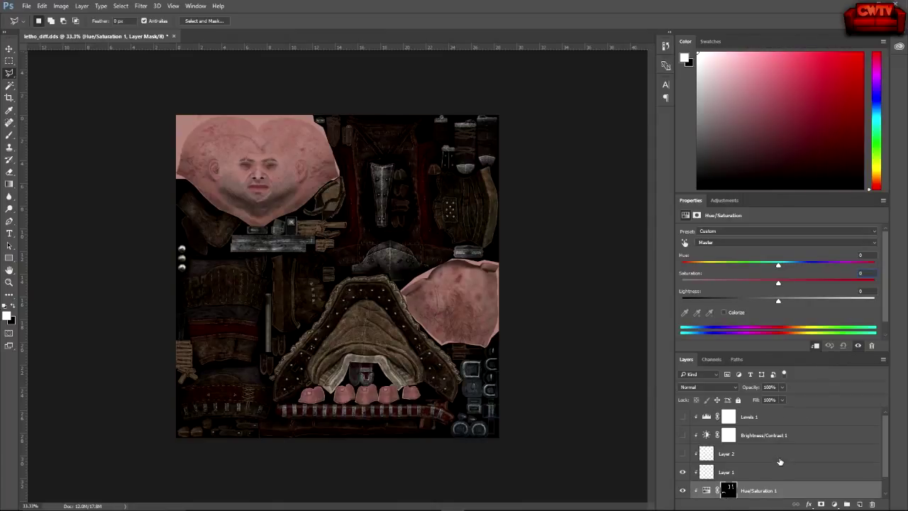
Hide Hue/Saturation 1 and Layer 1, load Layer 2's strap shapes as a selection, then hide Layer 2
scroll(781, 465, "down", 1)
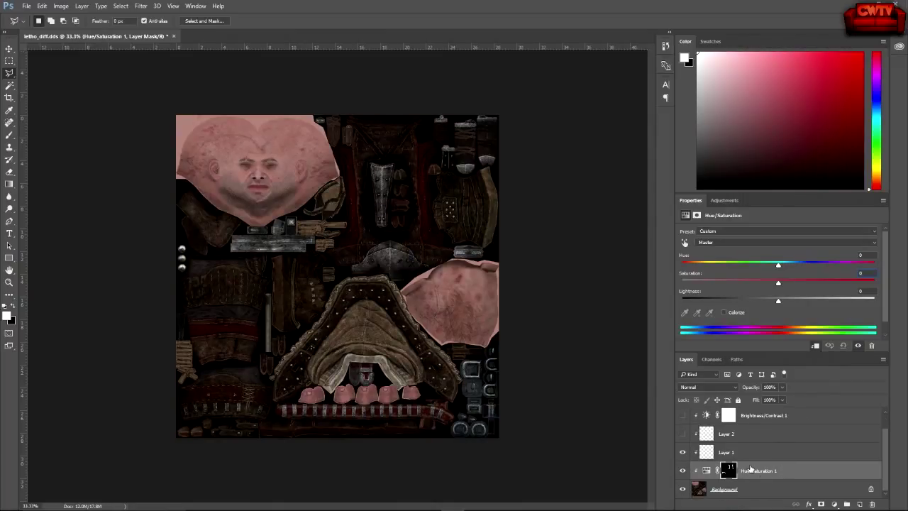
left_click(682, 471)
left_click(682, 455)
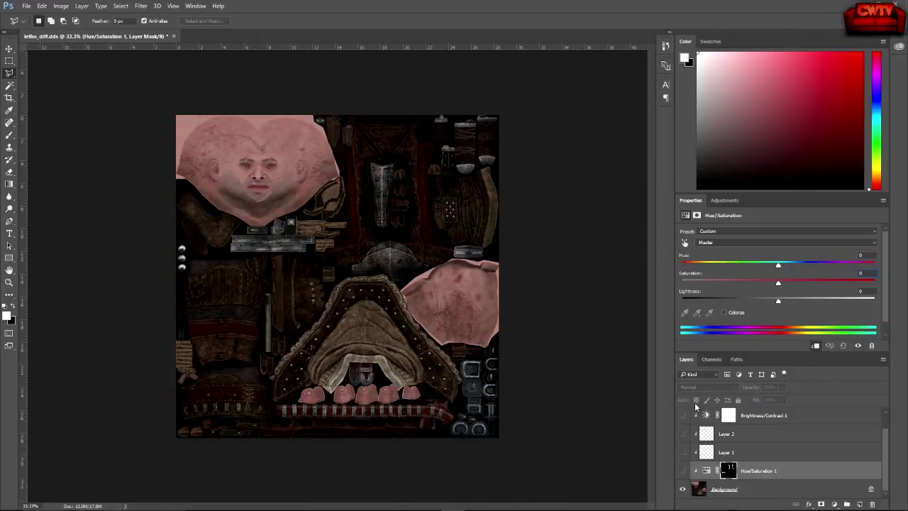
left_click(682, 433)
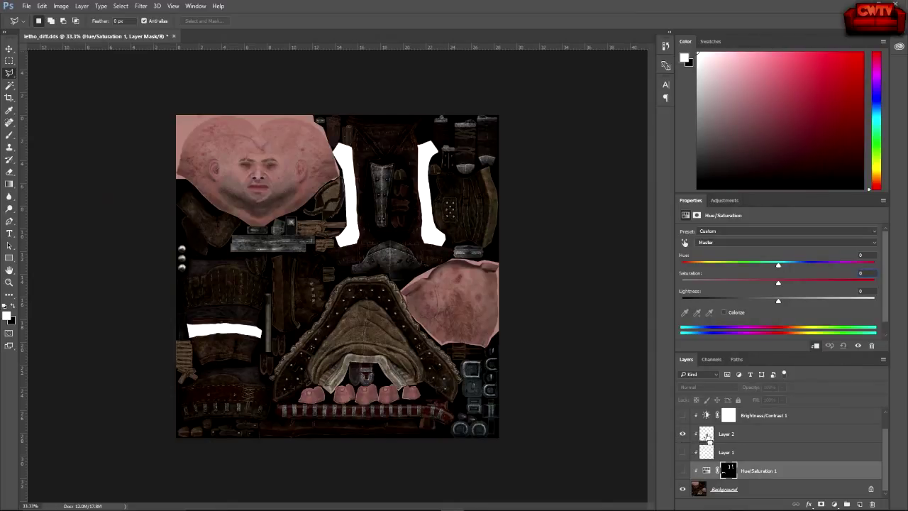
left_click(707, 434, "ctrl")
left_click(683, 434)
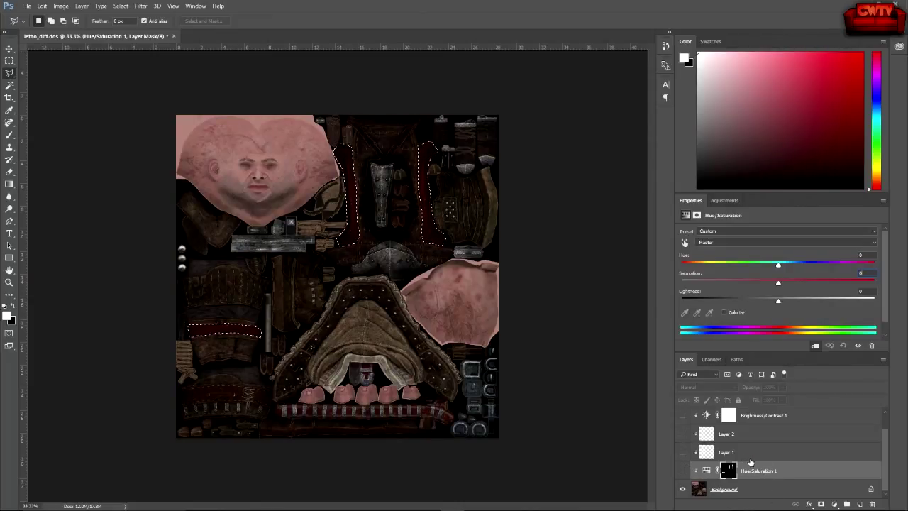
Invert the current selection and make the Background layer active
left_click(121, 6)
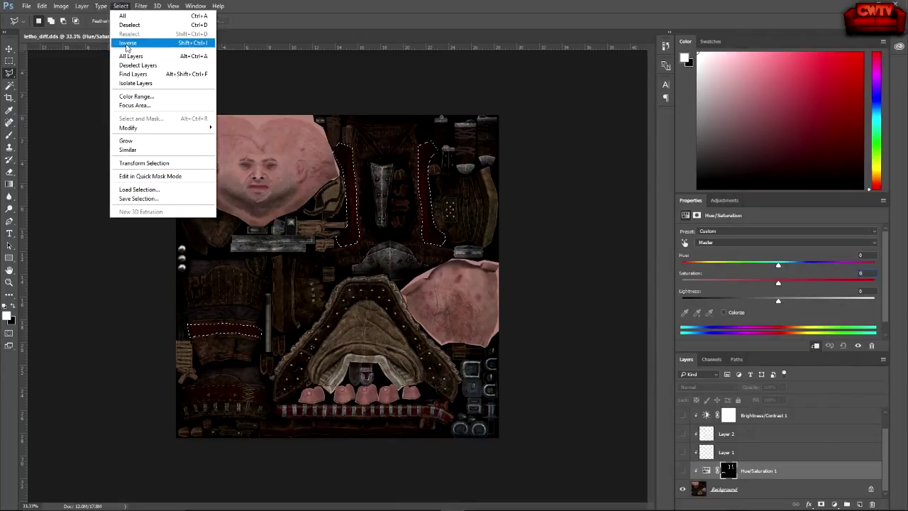
left_click(127, 43)
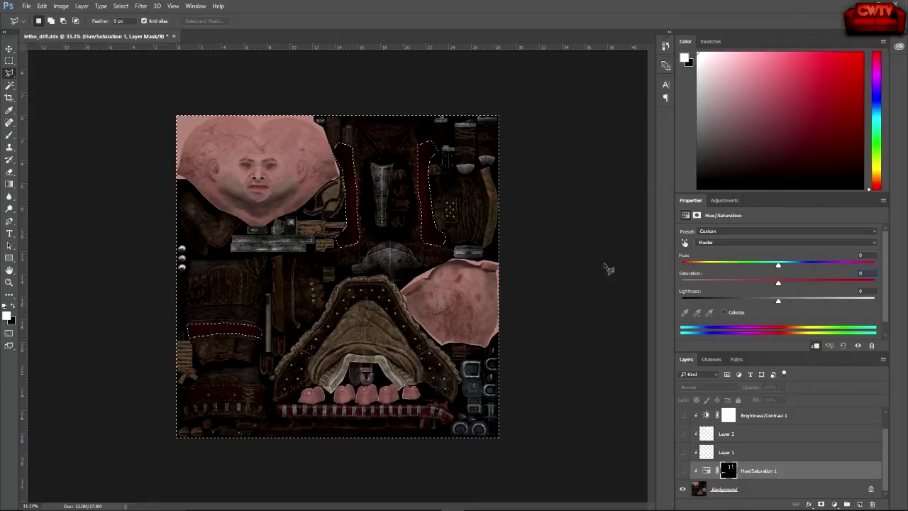
left_click(763, 491)
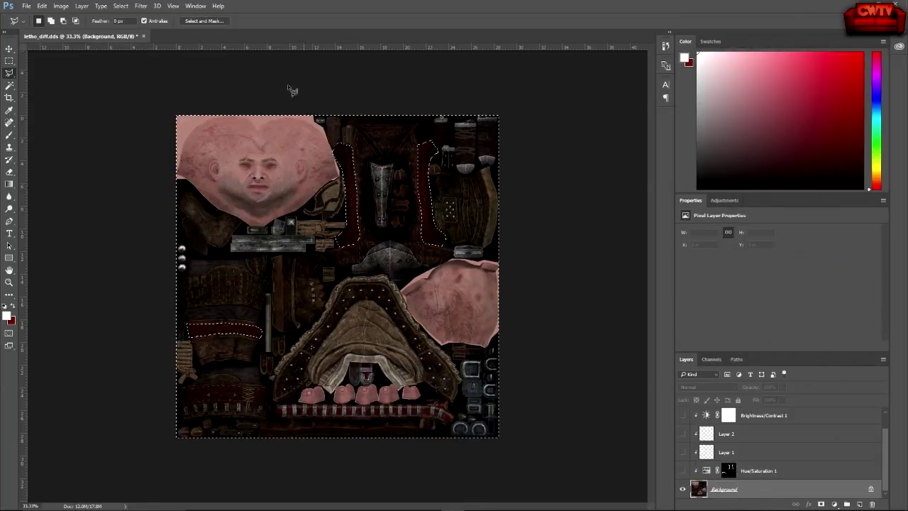
Add a Hue/Saturation 2 adjustment layer with default settings above the Background
left_click(82, 7)
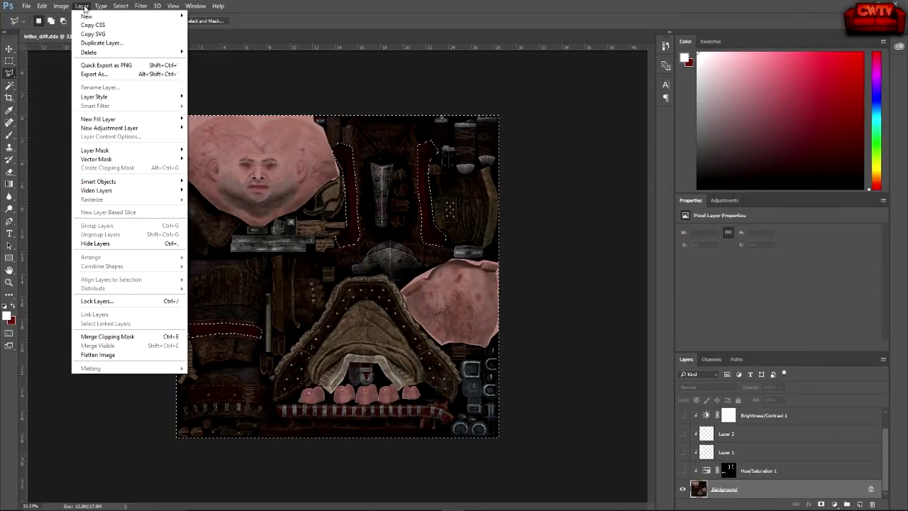
mouse_move(115, 128)
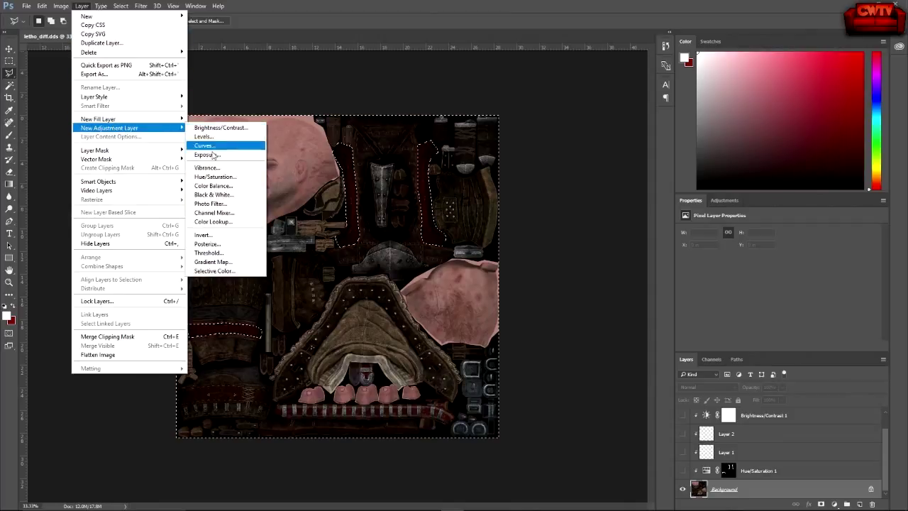
left_click(212, 176)
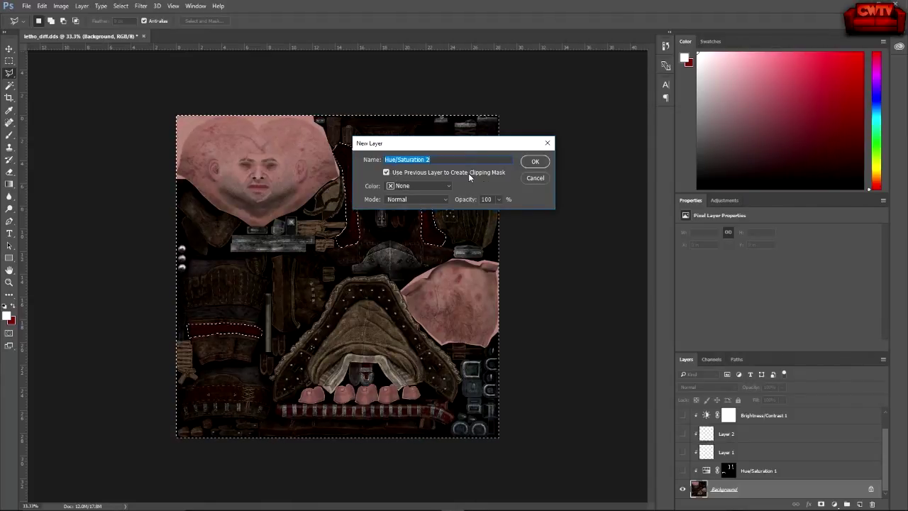
left_click(536, 163)
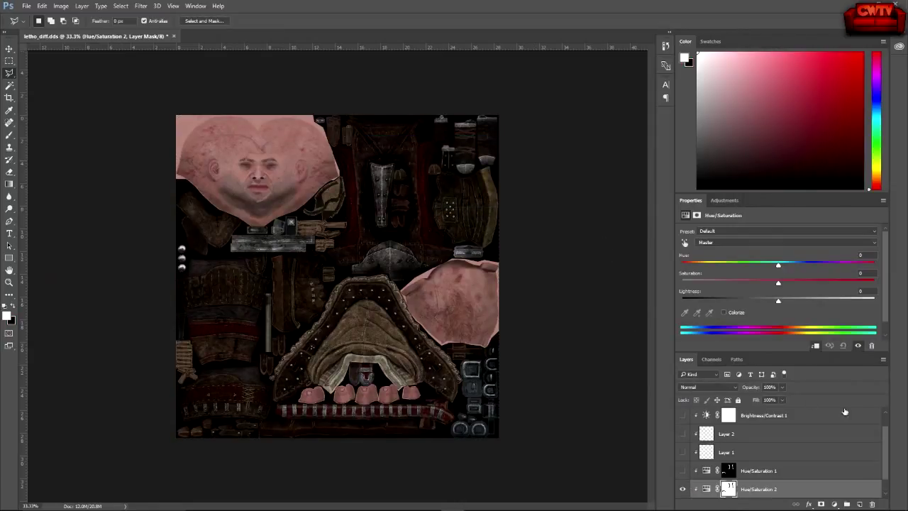
Try a hue shift on Hue/Saturation 2, then hide that layer
left_click_drag(885, 434, 887, 446)
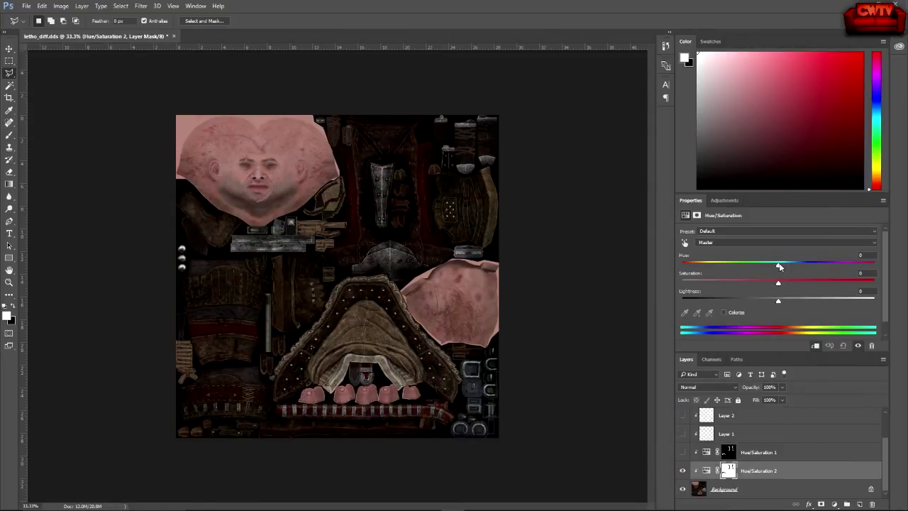
mouse_move(781, 265)
left_mouse_down()
mouse_move(879, 267)
mouse_move(703, 270)
mouse_move(778, 268)
left_mouse_up()
left_click(683, 471)
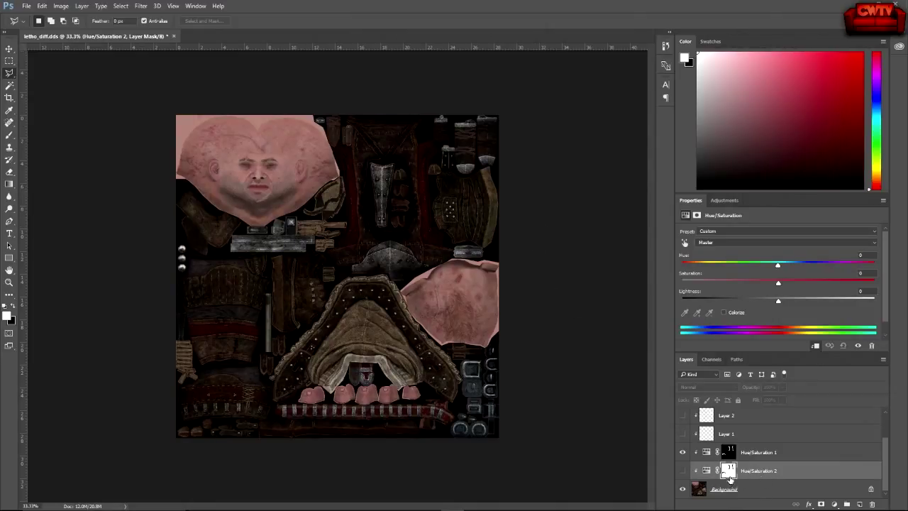
Load the Hue/Saturation 1 strap mask as a selection, invert it, and target the Background
left_click(707, 418, "ctrl")
left_click(82, 7)
mouse_move(121, 6)
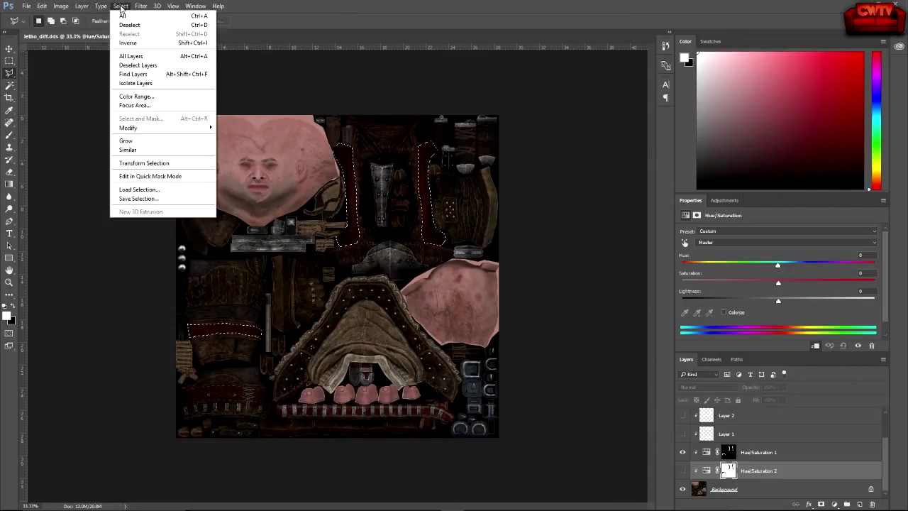
left_click(127, 45)
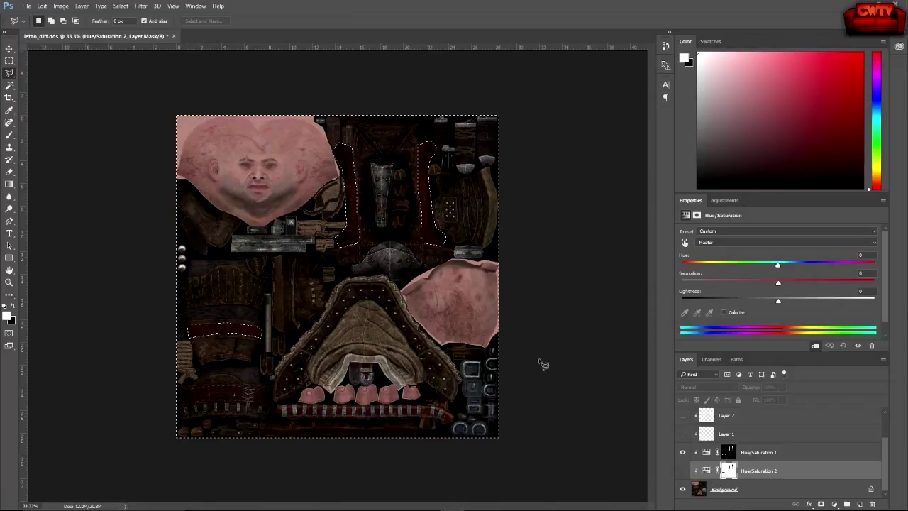
left_click(757, 490)
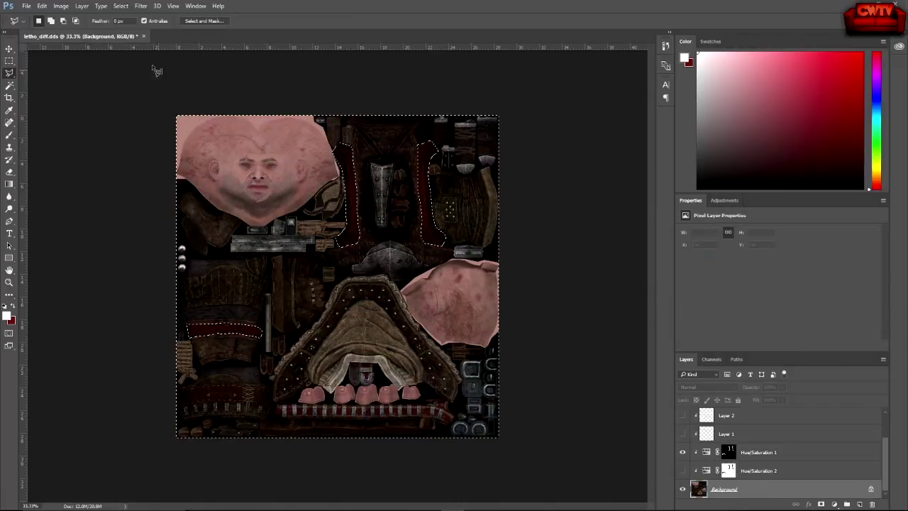
Add a masked Levels 2 adjustment layer with output white level set to 154
left_click(82, 6)
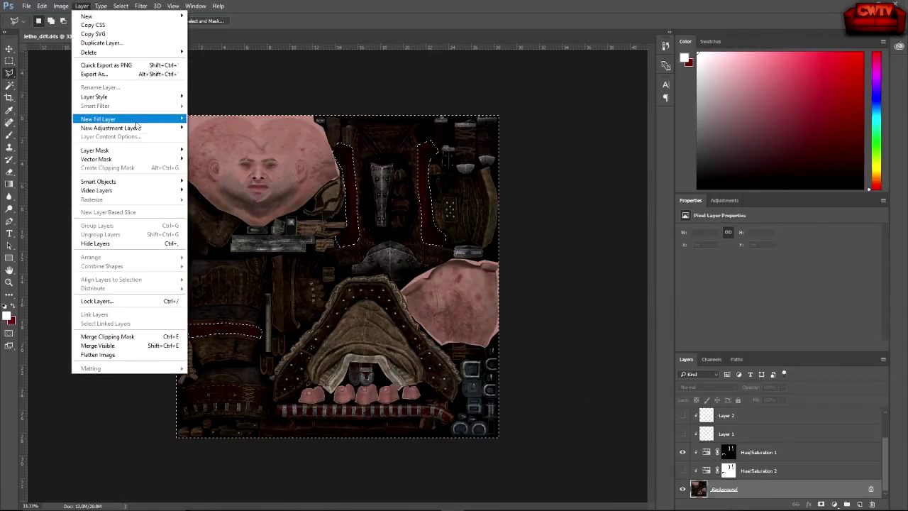
left_click(204, 136)
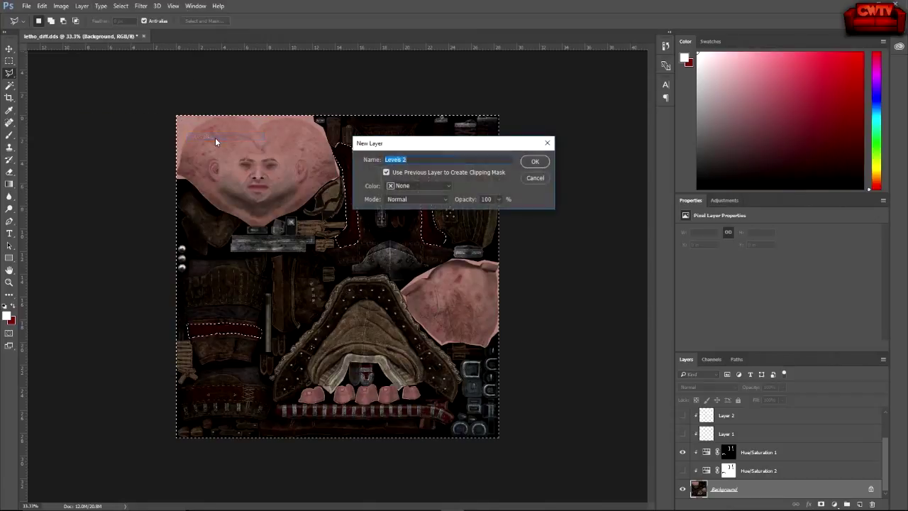
left_click(536, 161)
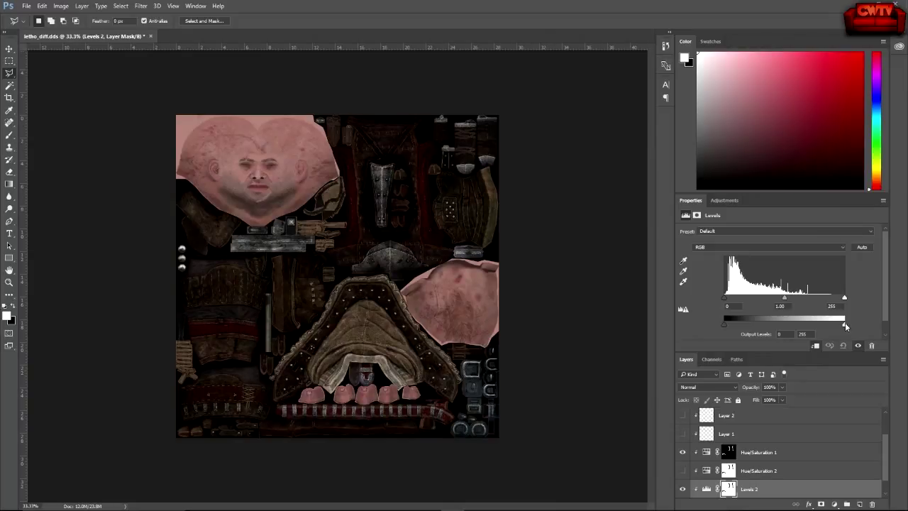
left_click_drag(845, 327, 785, 330)
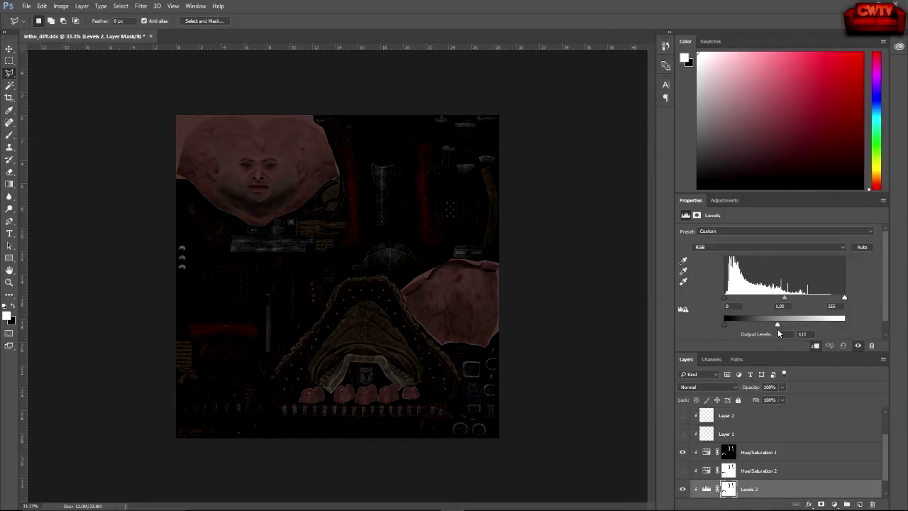
mouse_move(782, 332)
left_mouse_down()
mouse_move(791, 330)
mouse_move(764, 326)
mouse_move(865, 325)
mouse_move(796, 337)
left_mouse_up()
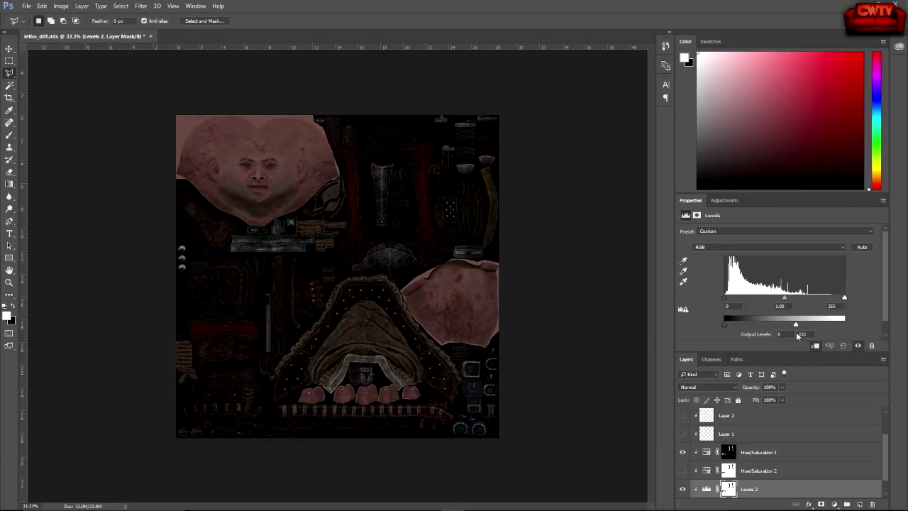
Set Hue/Saturation 1 to Hue +36 and Saturation +12, turning the straps orange-yellow
left_click(767, 454)
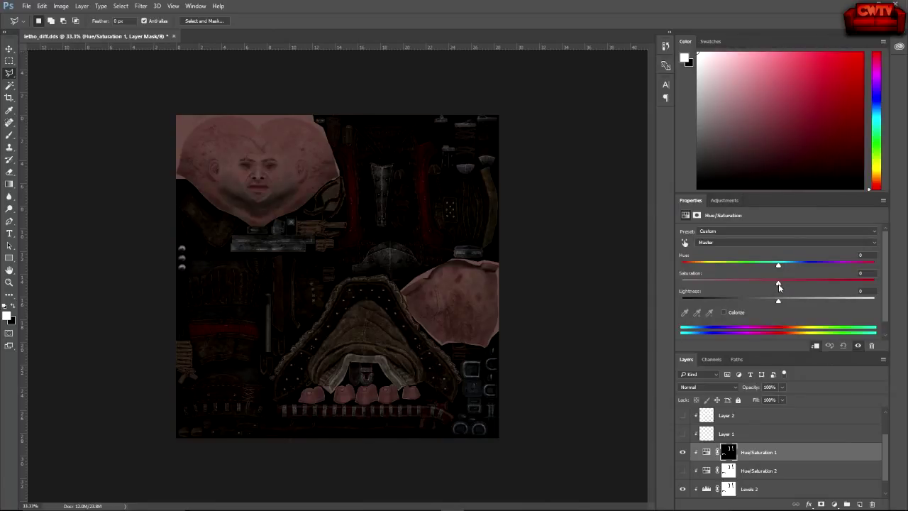
mouse_move(779, 286)
left_mouse_down()
mouse_move(755, 290)
mouse_move(799, 284)
mouse_move(755, 291)
mouse_move(790, 285)
left_mouse_up()
mouse_move(777, 266)
left_mouse_down()
mouse_move(760, 269)
mouse_move(791, 270)
left_mouse_up()
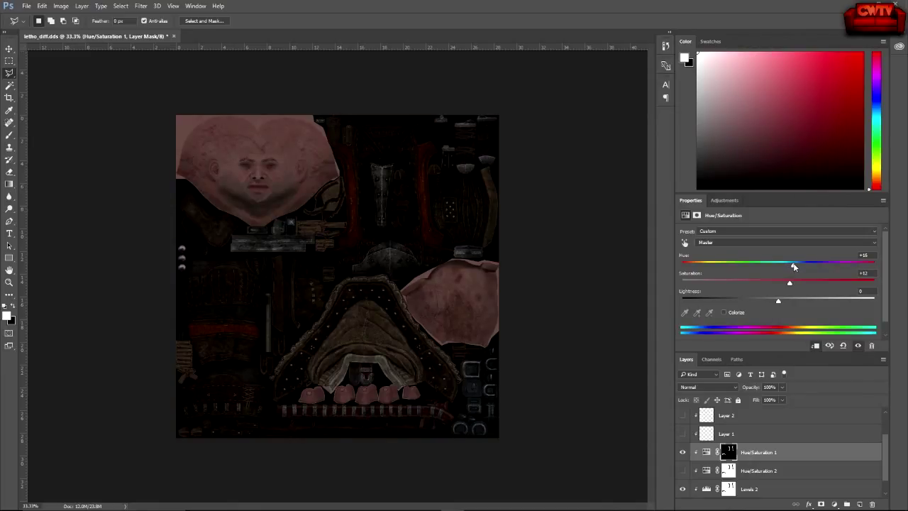
left_click_drag(794, 267, 813, 267)
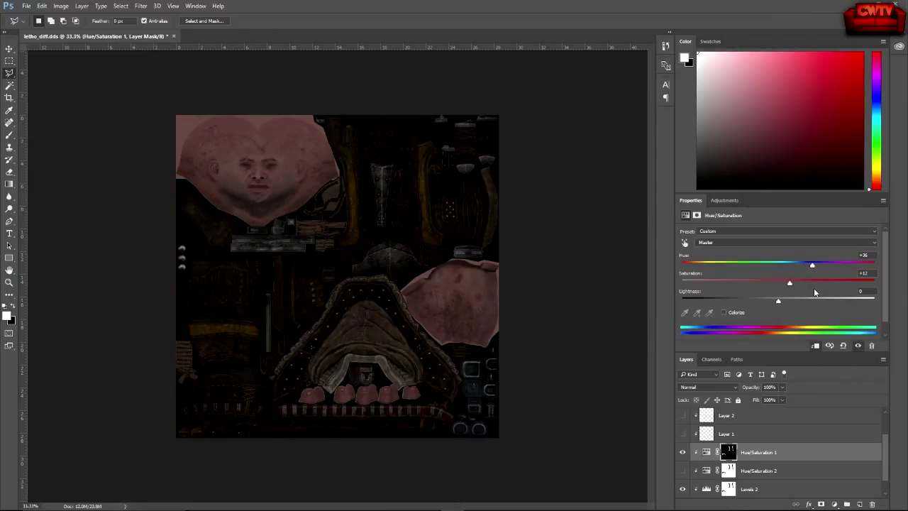
Zoom to 50% and rework Hue/Saturation 1, ending at Hue -1, Saturation +6, Lightness 0
key("ctrl+plus")
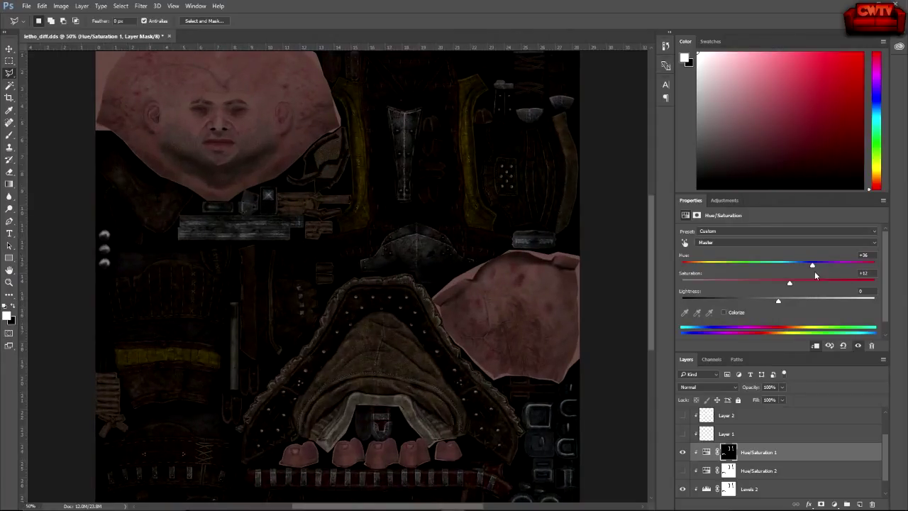
left_click_drag(811, 264, 883, 251)
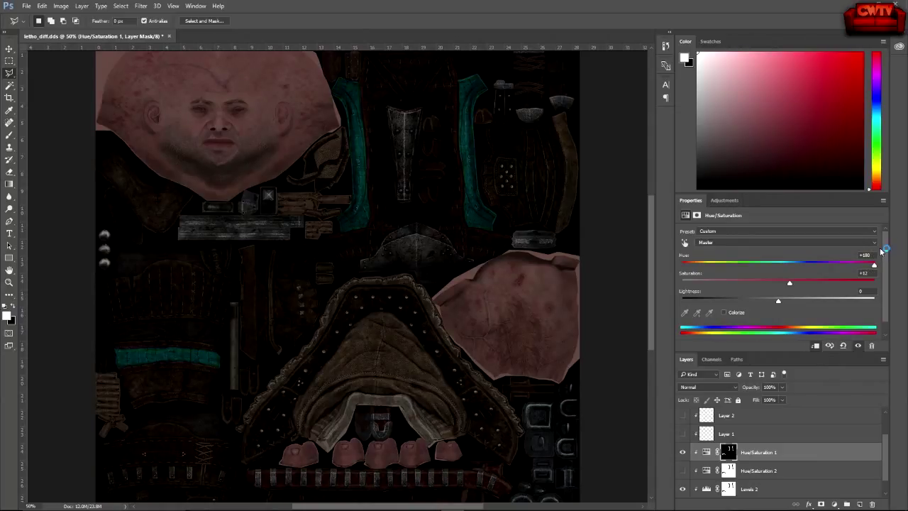
left_click_drag(873, 265, 747, 290)
left_click_drag(787, 265, 681, 287)
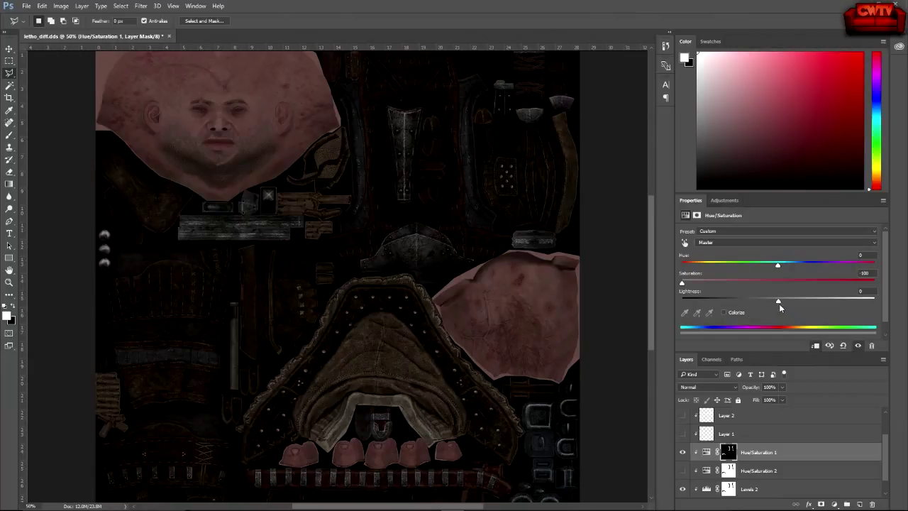
mouse_move(772, 304)
left_mouse_down()
mouse_move(672, 305)
mouse_move(779, 301)
left_mouse_up()
left_click_drag(682, 283, 783, 293)
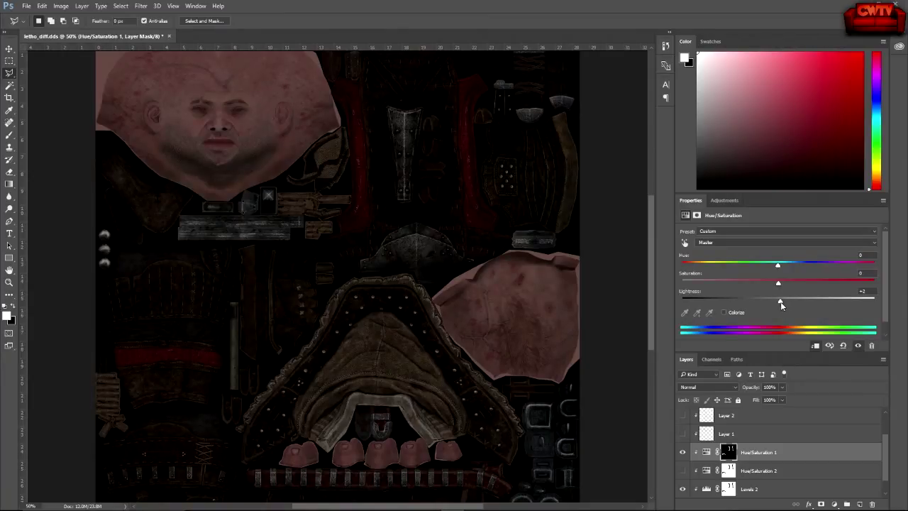
left_click_drag(781, 302, 781, 304)
mouse_move(779, 284)
left_mouse_down()
mouse_move(800, 285)
mouse_move(785, 286)
left_mouse_up()
mouse_move(777, 268)
left_mouse_down()
mouse_move(785, 268)
mouse_move(778, 270)
left_mouse_up()
Lower the Levels 2 output white level from 154 to about 131
scroll(887, 447, "down", 1)
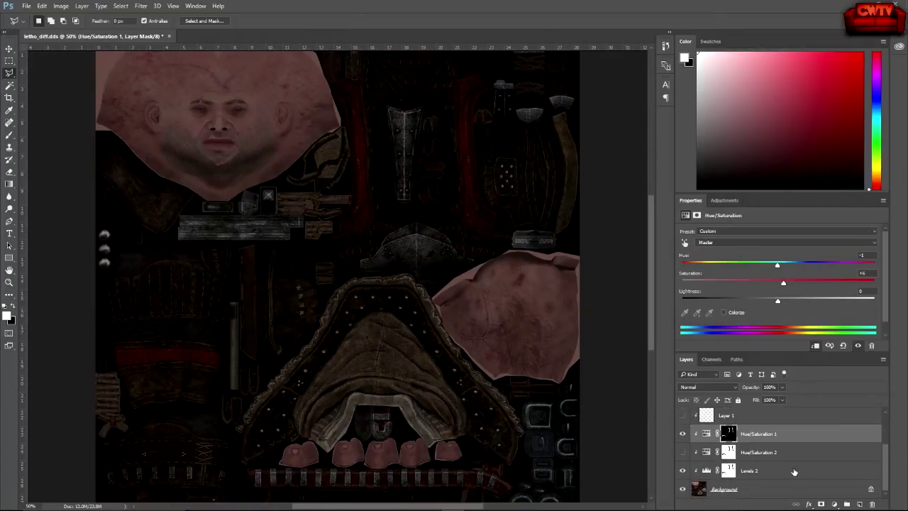
left_click(794, 471)
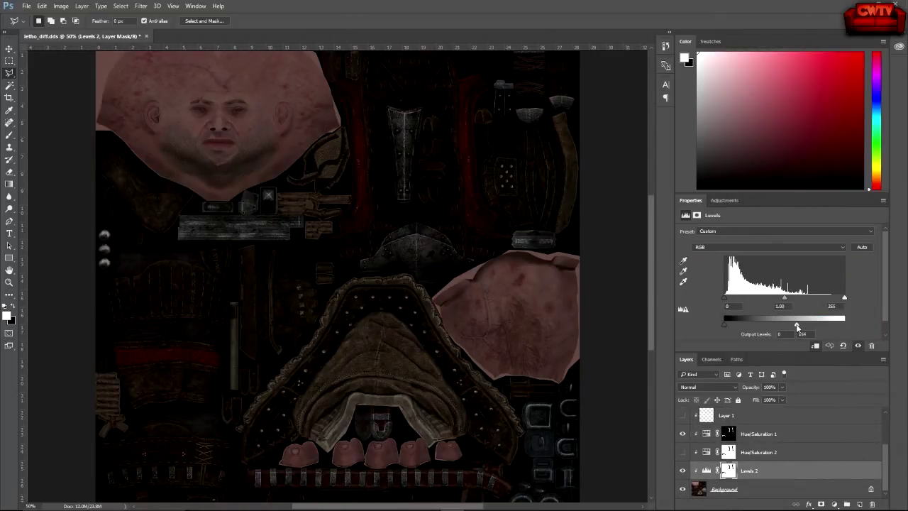
left_click_drag(798, 326, 787, 326)
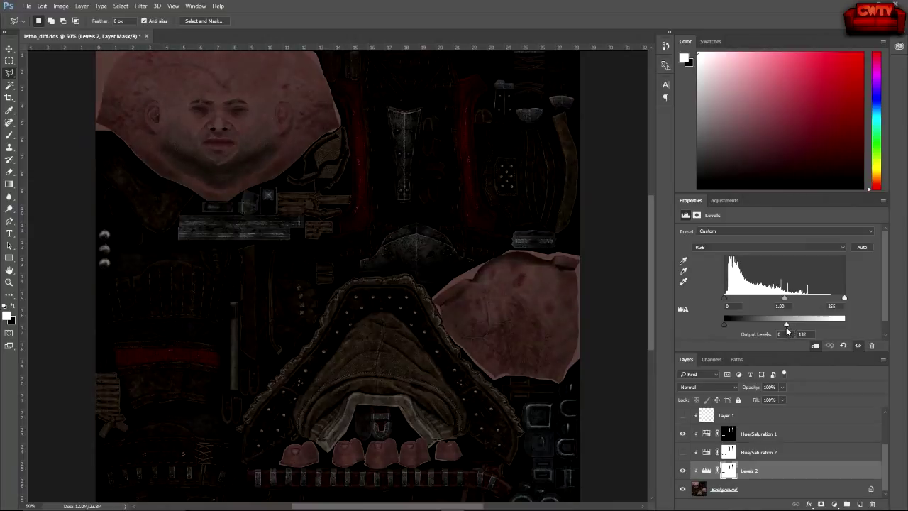
Load the Levels 2 mask as a selection and add a Brightness/Contrast 2 adjustment layer
left_click(730, 469, "ctrl")
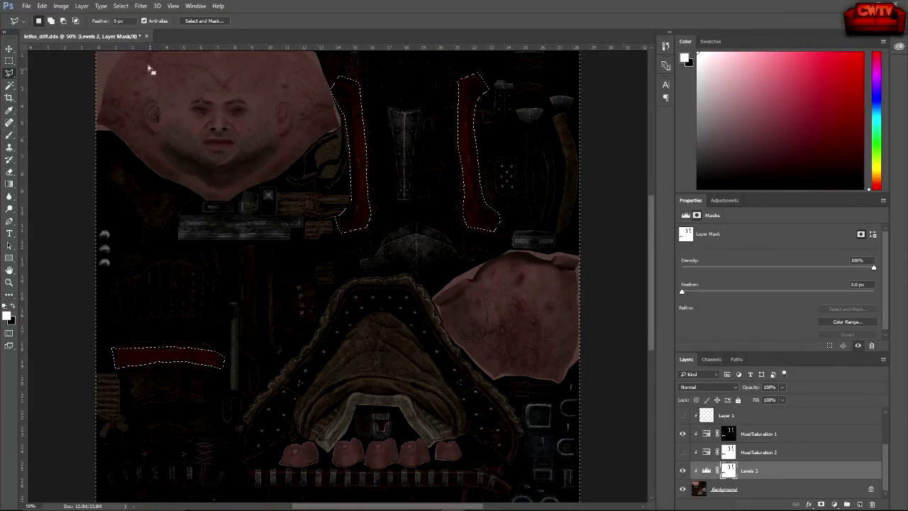
left_click(83, 6)
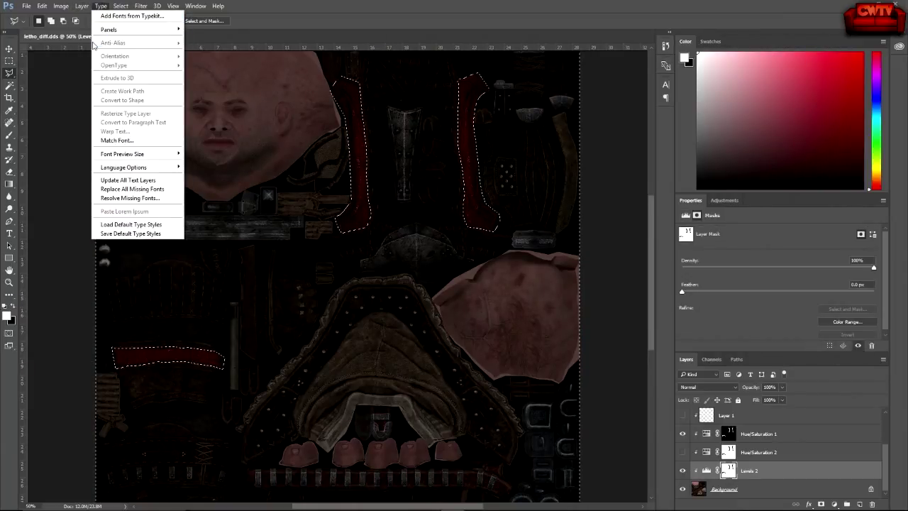
mouse_move(101, 127)
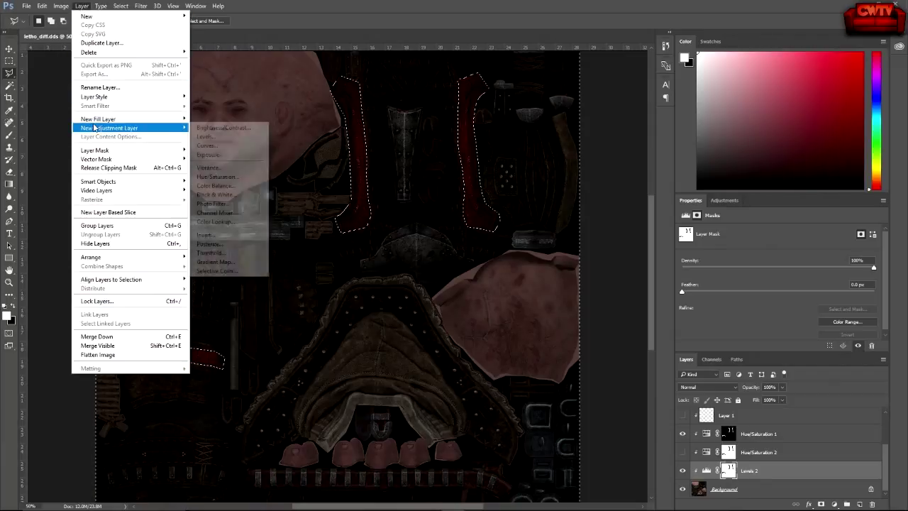
left_click(211, 128)
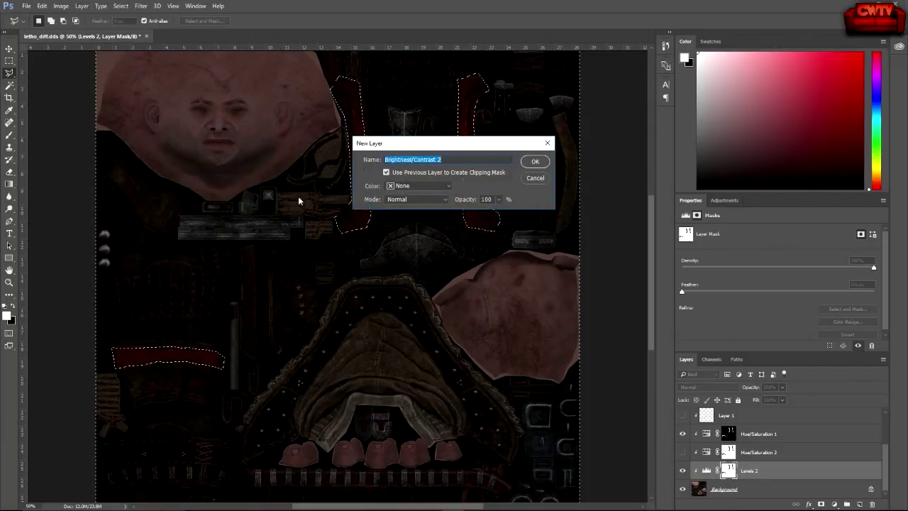
left_click(532, 161)
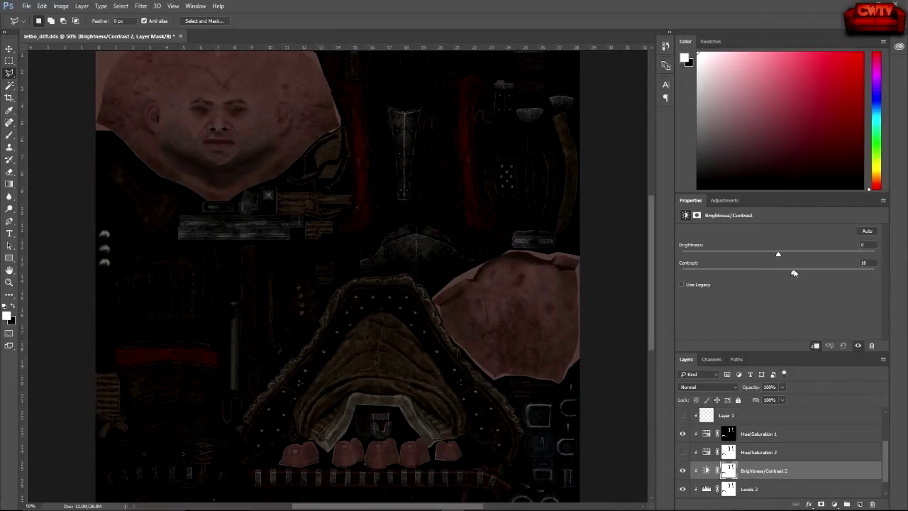
Set Brightness/Contrast 2 to Brightness 73 and Contrast 73
left_click_drag(794, 273, 841, 268)
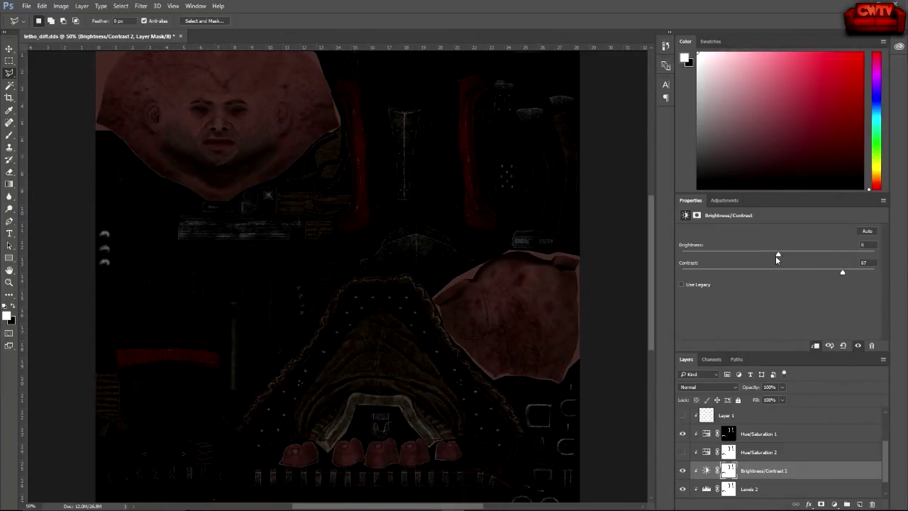
left_click_drag(777, 257, 823, 252)
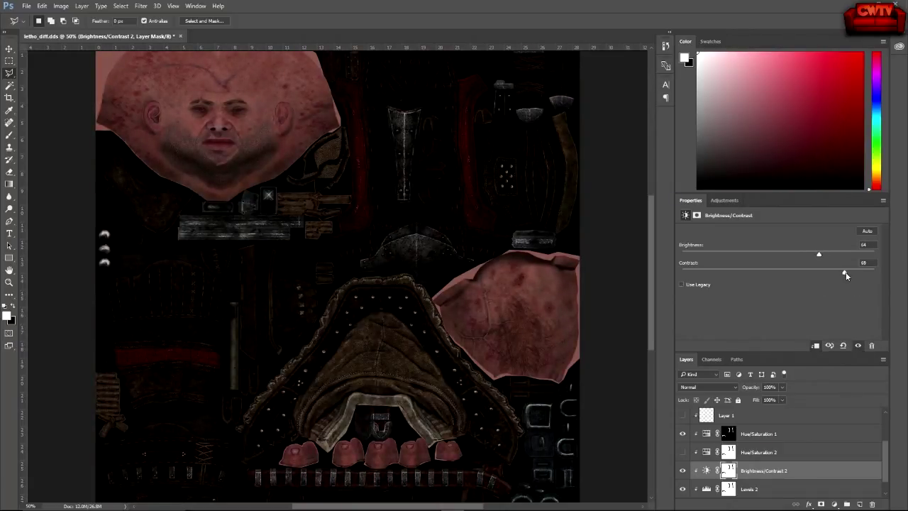
left_click_drag(847, 276, 851, 276)
left_click_drag(819, 254, 826, 254)
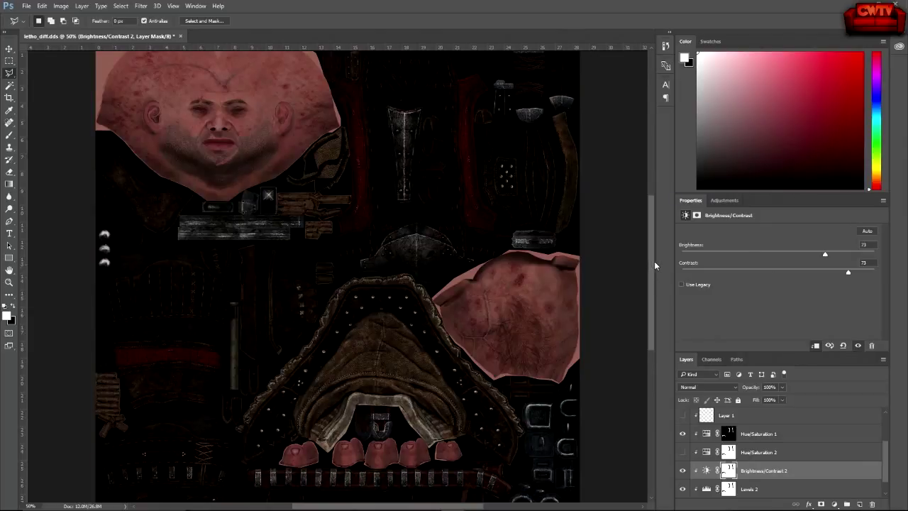
left_click_drag(651, 261, 645, 281)
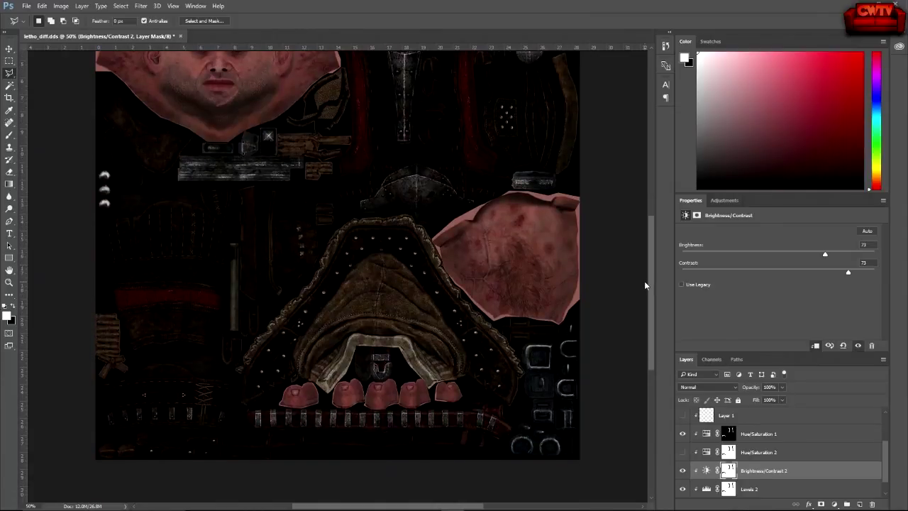
left_click_drag(651, 313, 649, 281)
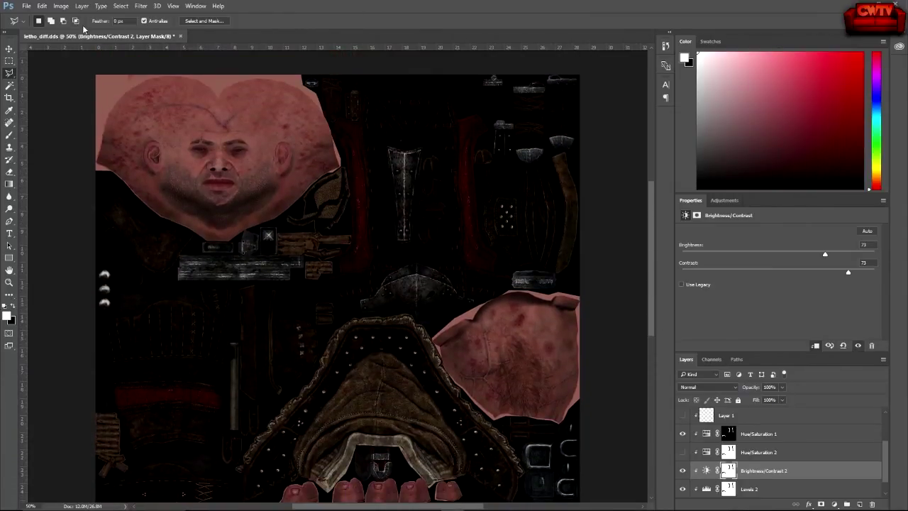
Save the texture as letho_diff.psd in CW-LethoArmorSE, accepting the Photoshop Format Options
left_click(27, 6)
left_click(46, 112)
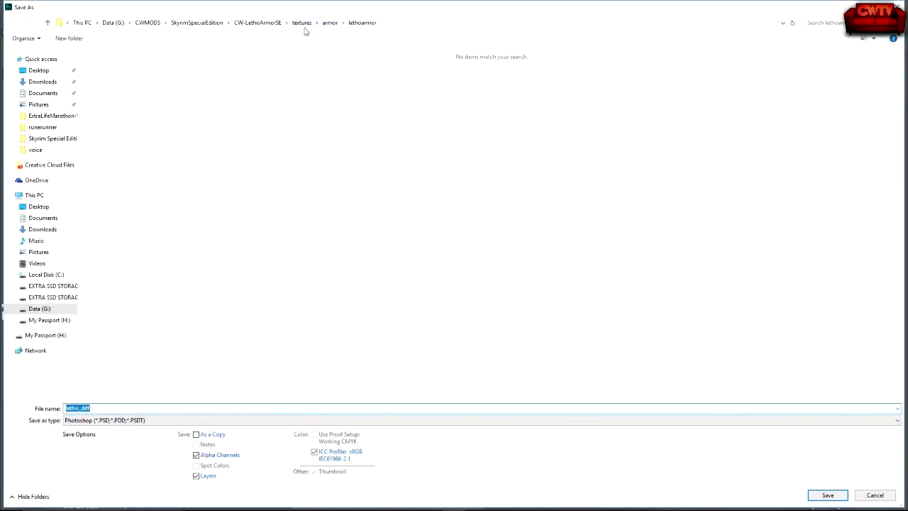
left_click(255, 24)
left_click(121, 409)
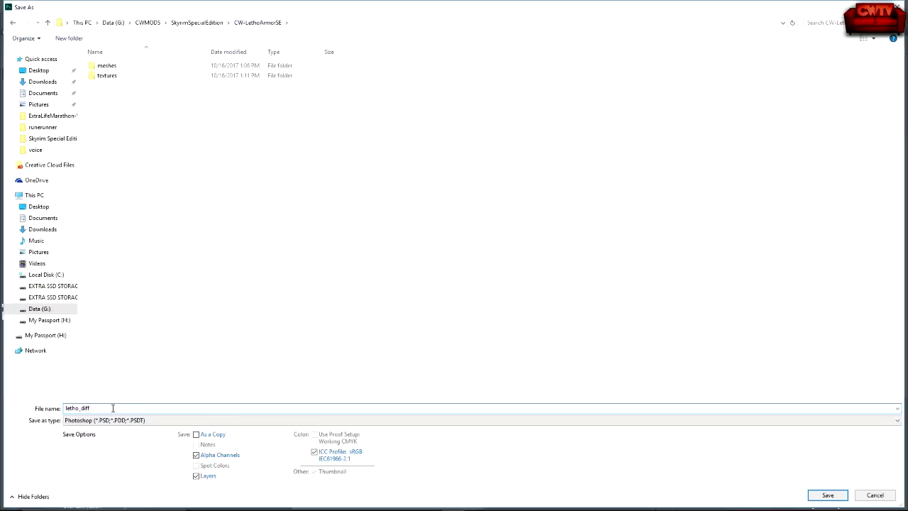
left_click(828, 497)
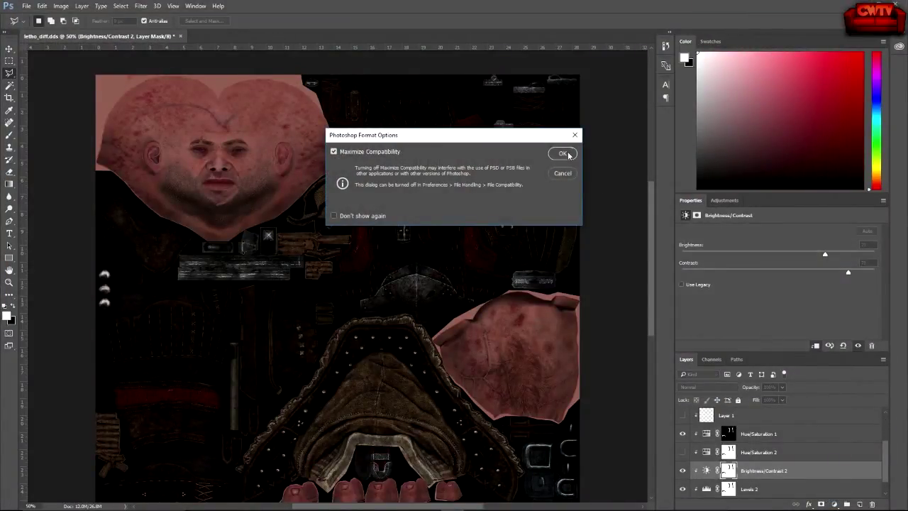
left_click(564, 154)
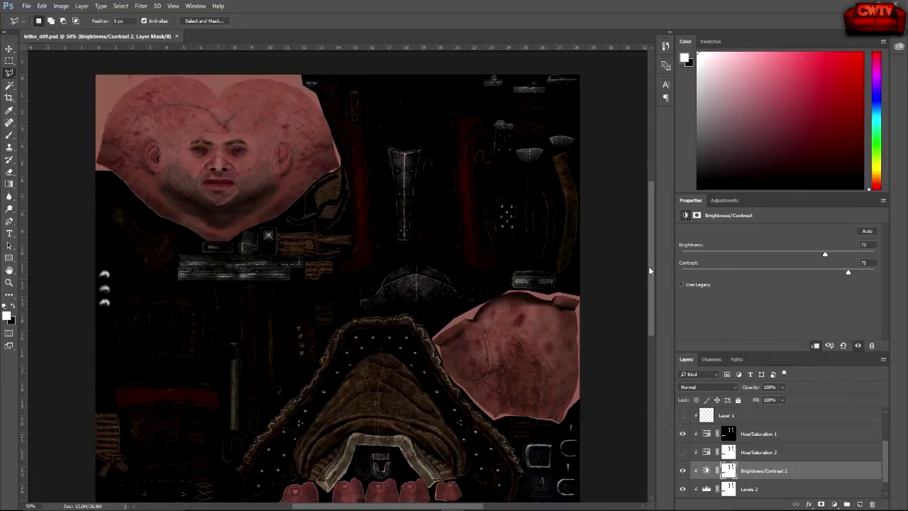
left_click_drag(648, 267, 653, 284)
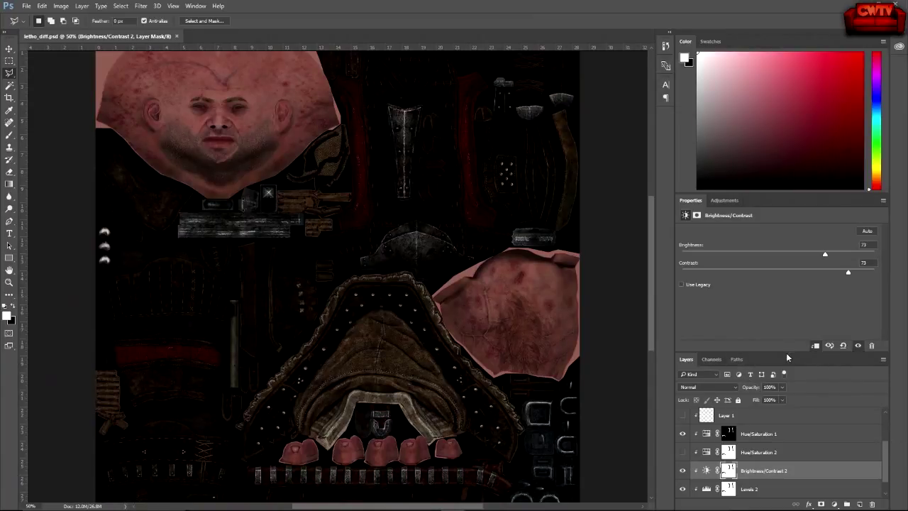
mouse_move(885, 449)
left_mouse_down()
mouse_move(886, 421)
mouse_move(886, 454)
mouse_move(885, 445)
left_mouse_up()
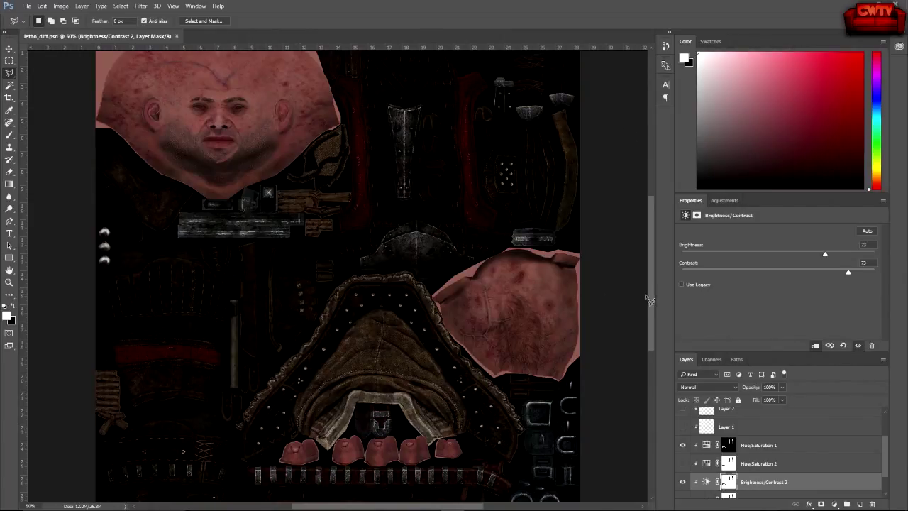
Save letho_diff as D3D/DDS into the textures/armor/lethoarmor folder
left_click(30, 6)
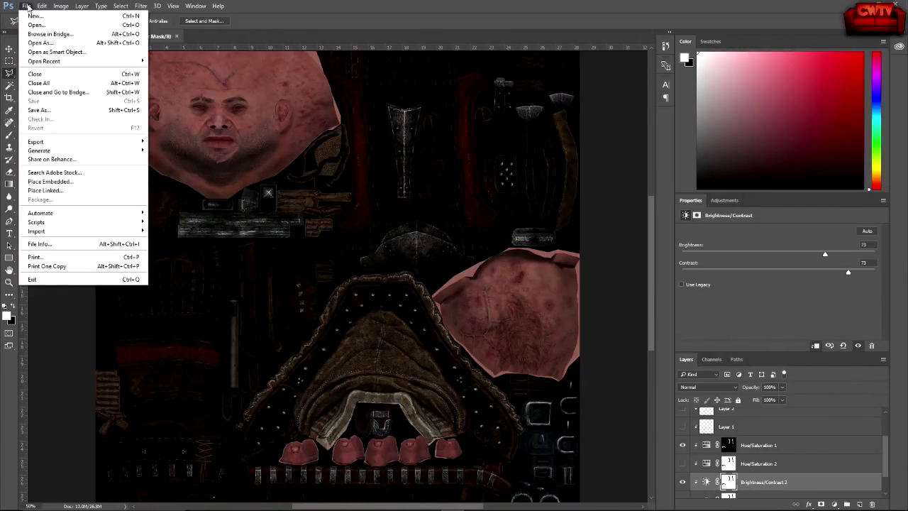
left_click(39, 110)
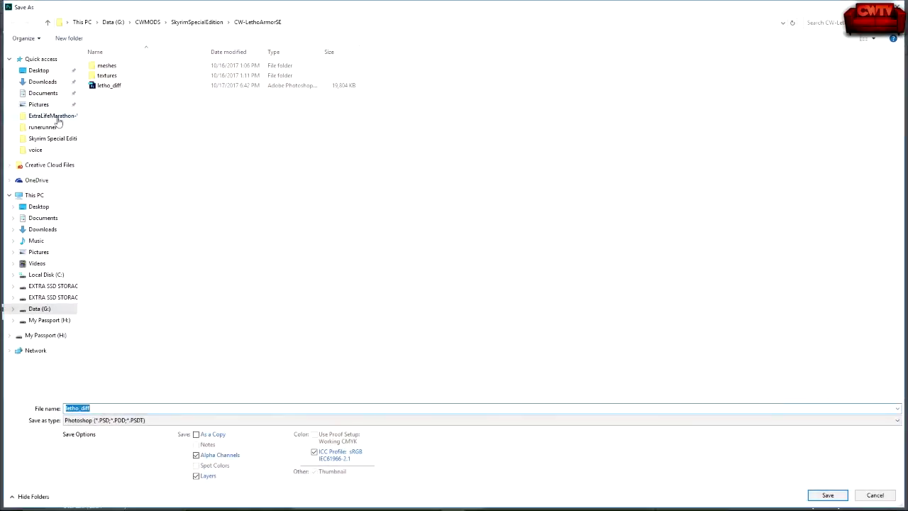
left_click(220, 420)
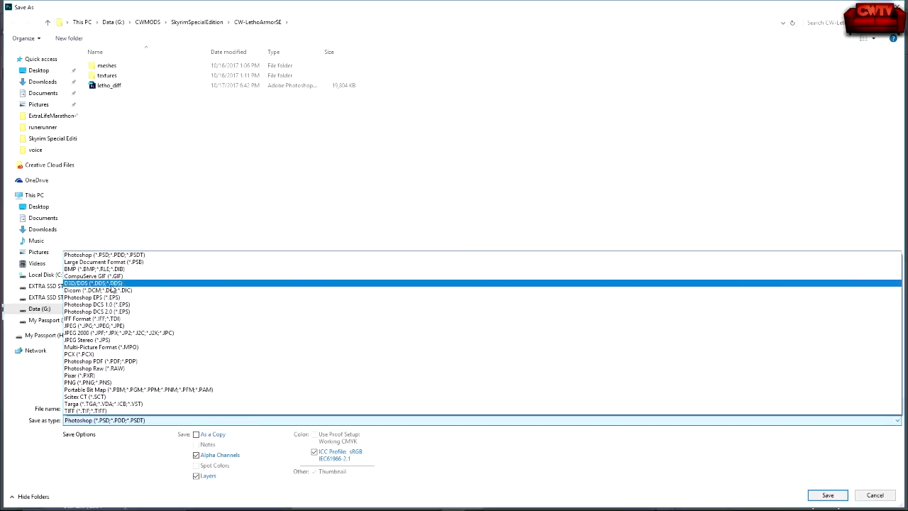
left_click(111, 286)
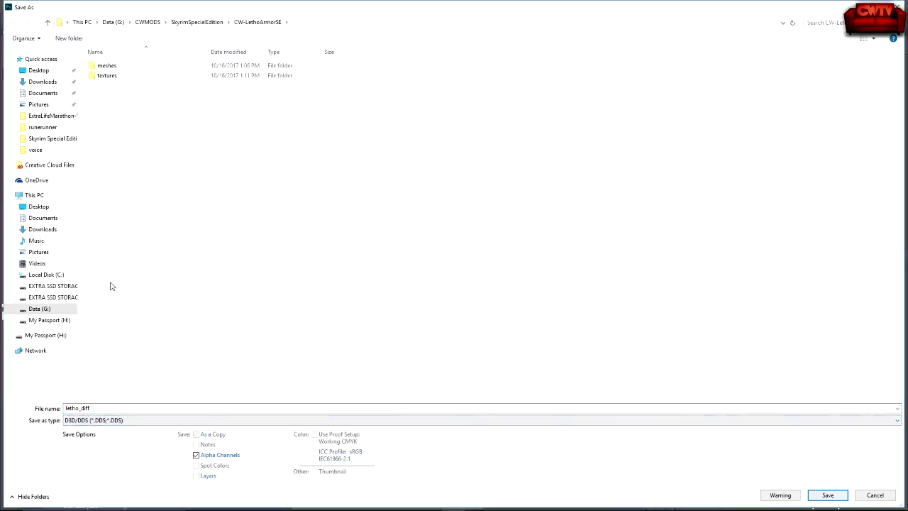
double_click(107, 77)
double_click(106, 76)
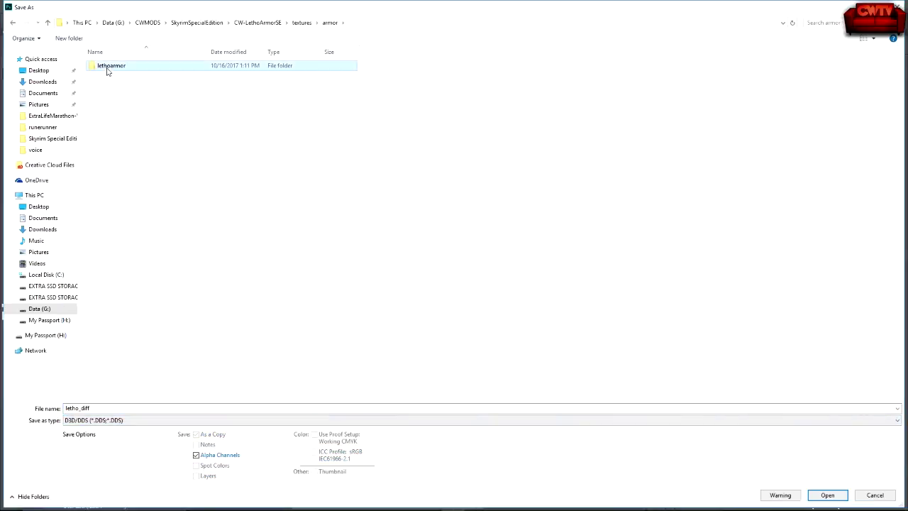
double_click(108, 68)
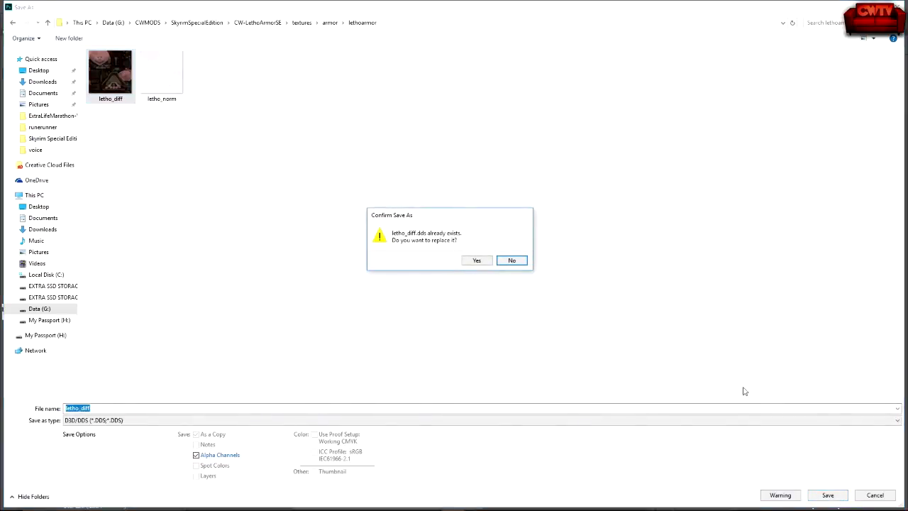
Replace letho_diff.dds, exporting as DXT5 ARGB interpolated alpha with generated MIP maps
left_click(478, 261)
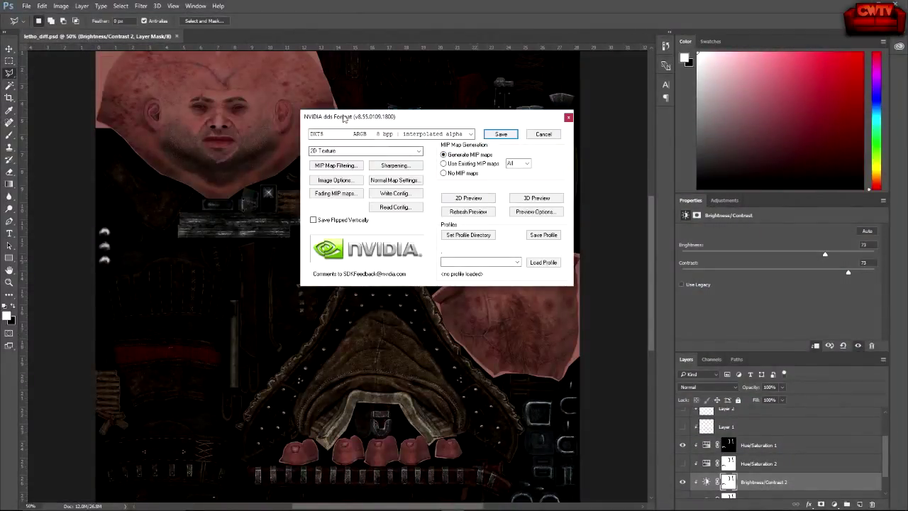
left_click(325, 133)
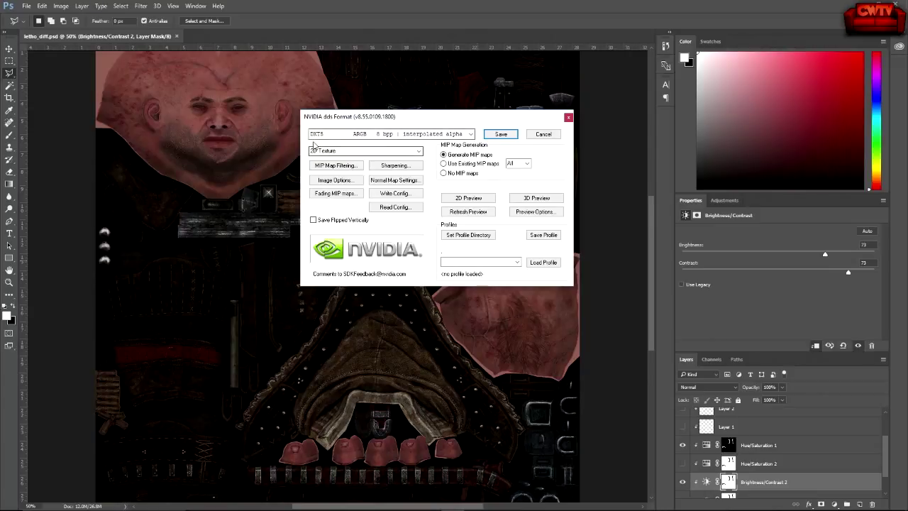
left_click(325, 134)
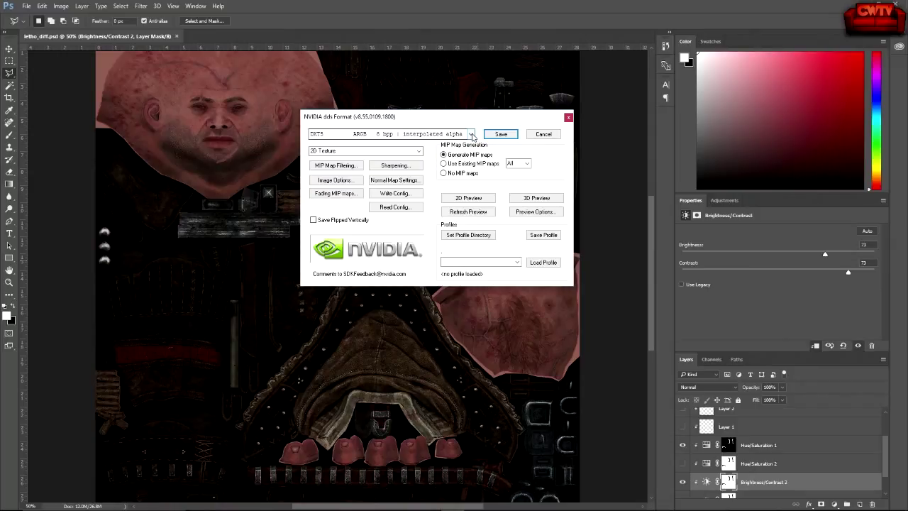
left_click(471, 135)
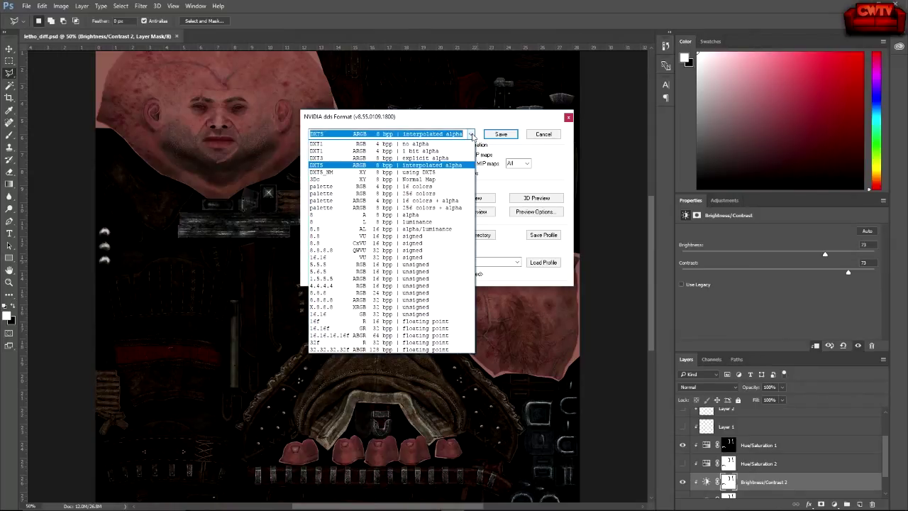
left_click(447, 168)
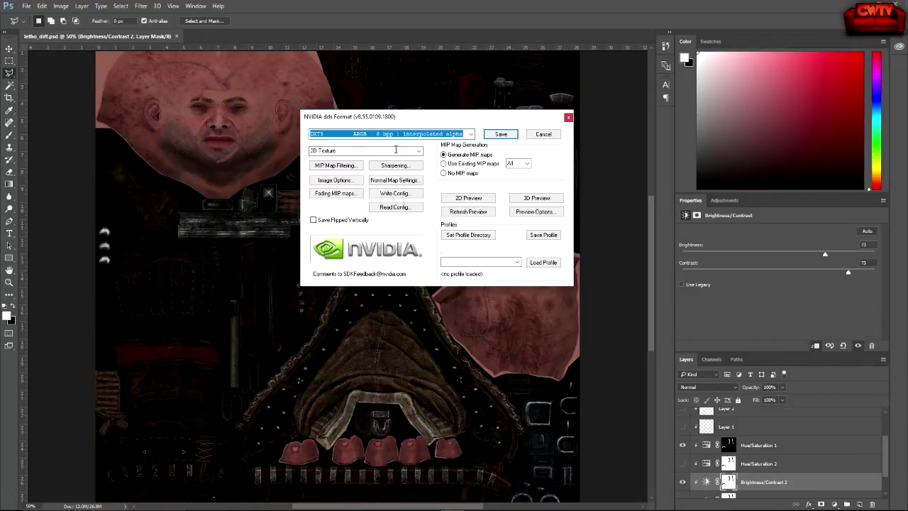
left_click(503, 134)
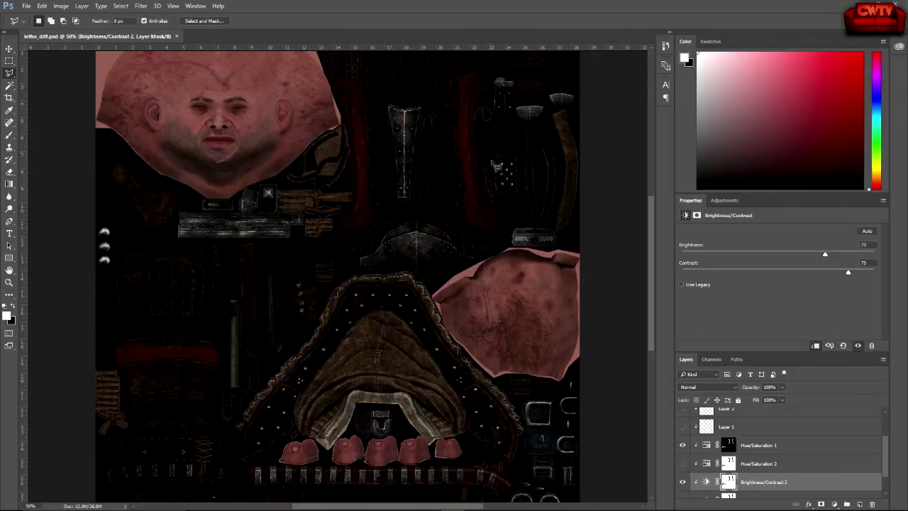
Close the lethoarmor folder and archive extractor windows, then launch Nexus Mod Manager
mouse_move(651, 254)
left_mouse_down()
mouse_move(655, 319)
mouse_move(658, 246)
left_mouse_up()
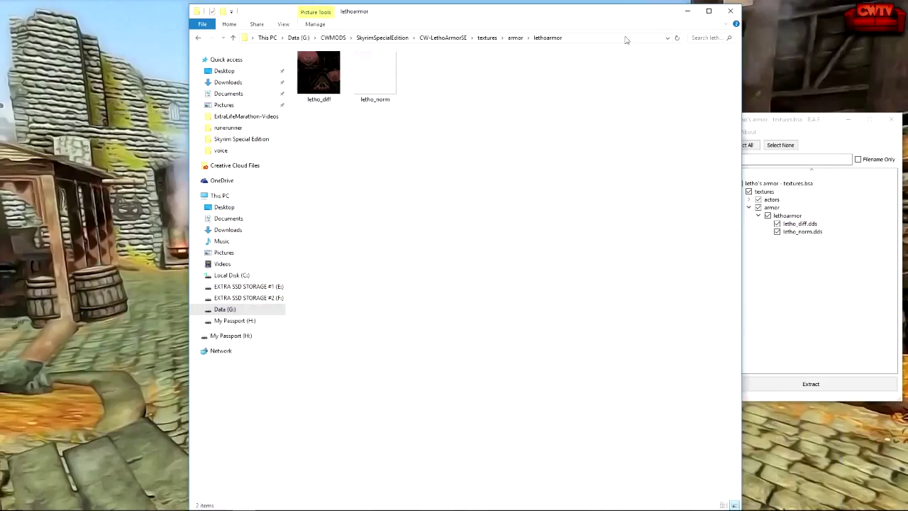
left_click(727, 13)
left_click(893, 121)
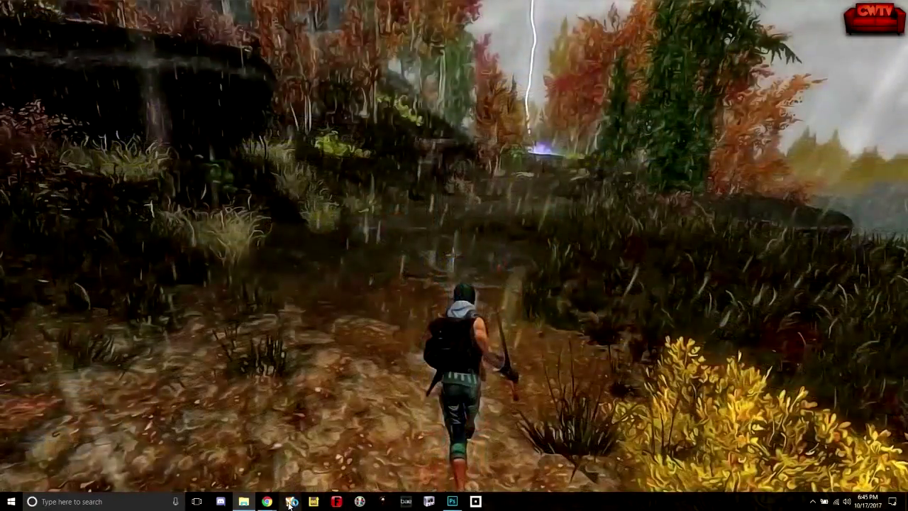
left_click(290, 501)
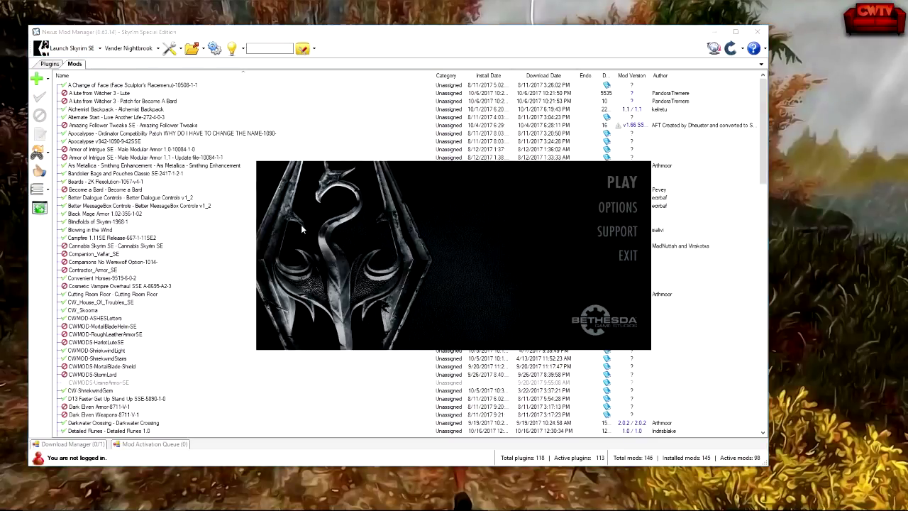
Start Skyrim Special Edition with the launcher's PLAY button
left_click(628, 186)
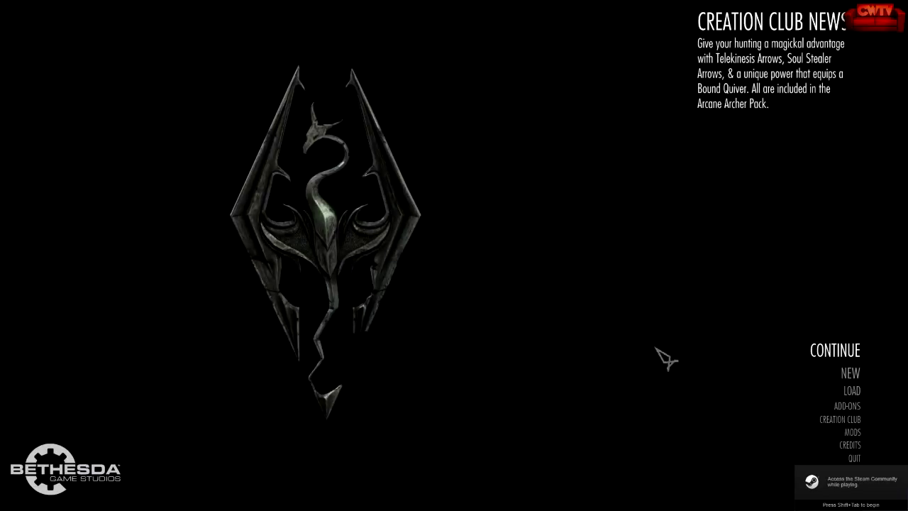
Load the Bosmer's save 007, zoom in on her armour, and open the console
left_click(848, 389)
scroll(686, 377, "down", 10)
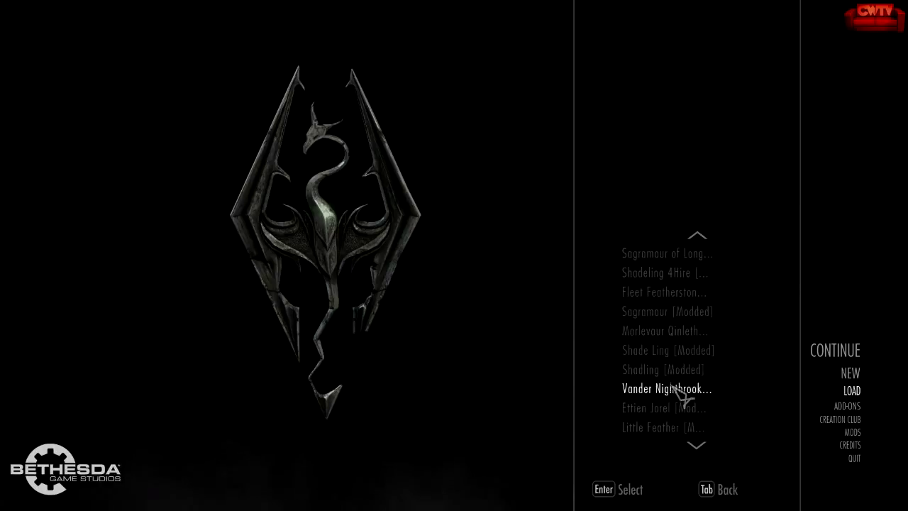
left_click(667, 392)
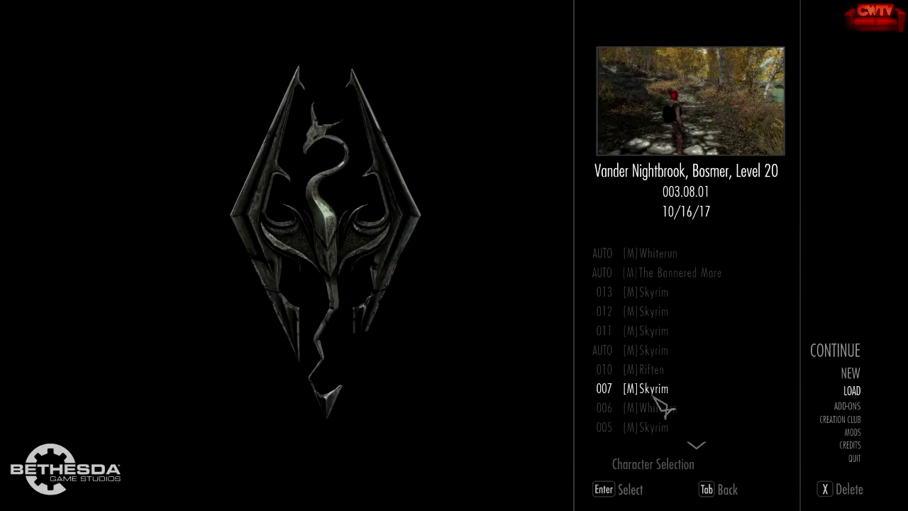
left_click(653, 396)
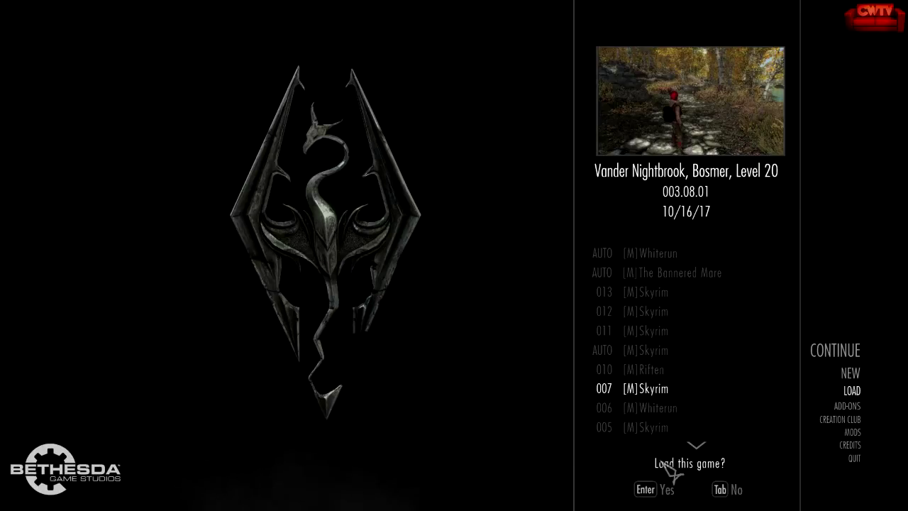
left_click(667, 490)
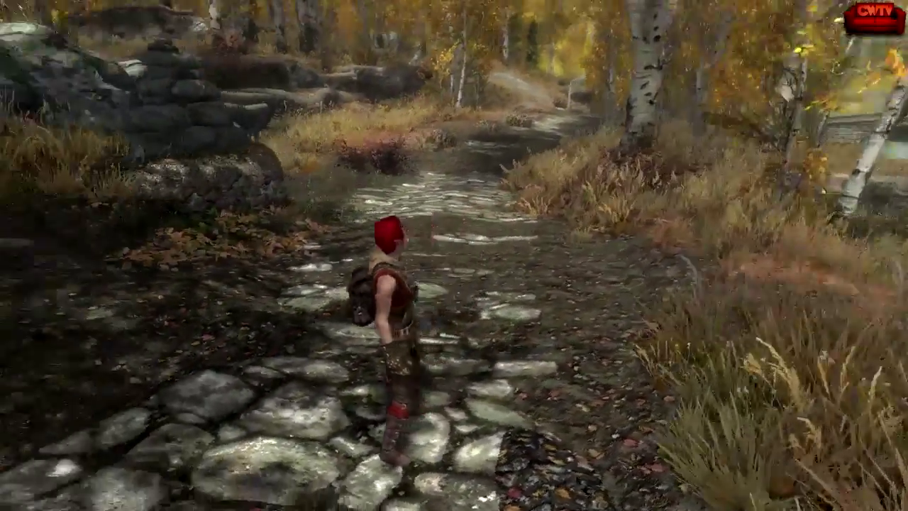
scroll(454, 255, "up", 3)
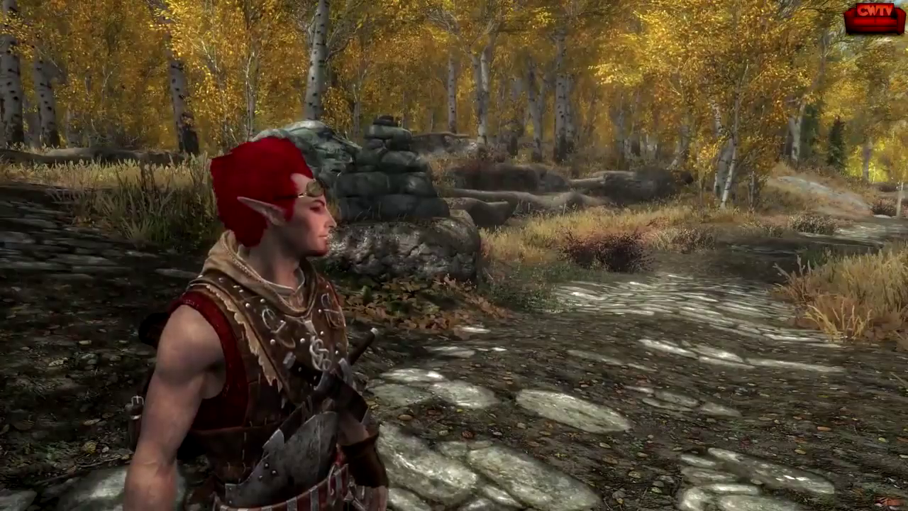
key("grave")
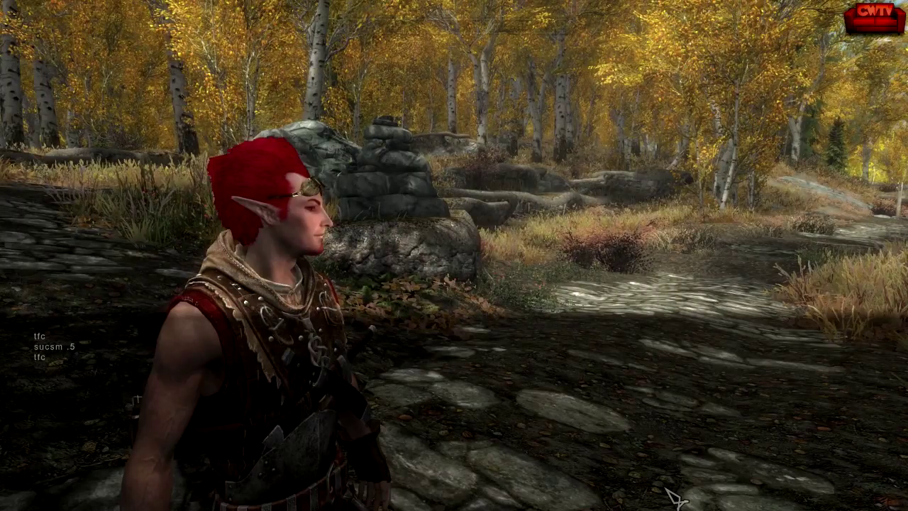
Enter player.setav speedmult 140 and player.setav mood 3 in the console
type("player.setav speed")
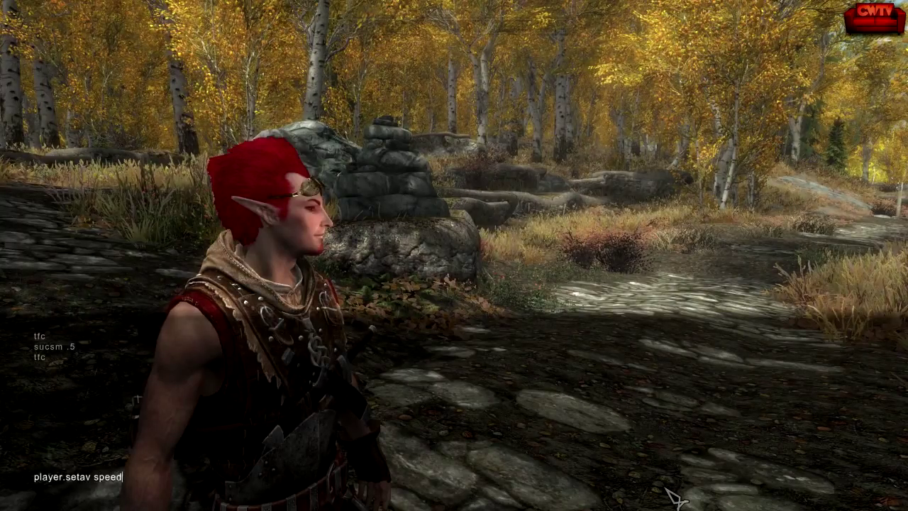
type("mult")
type("140")
key("Return")
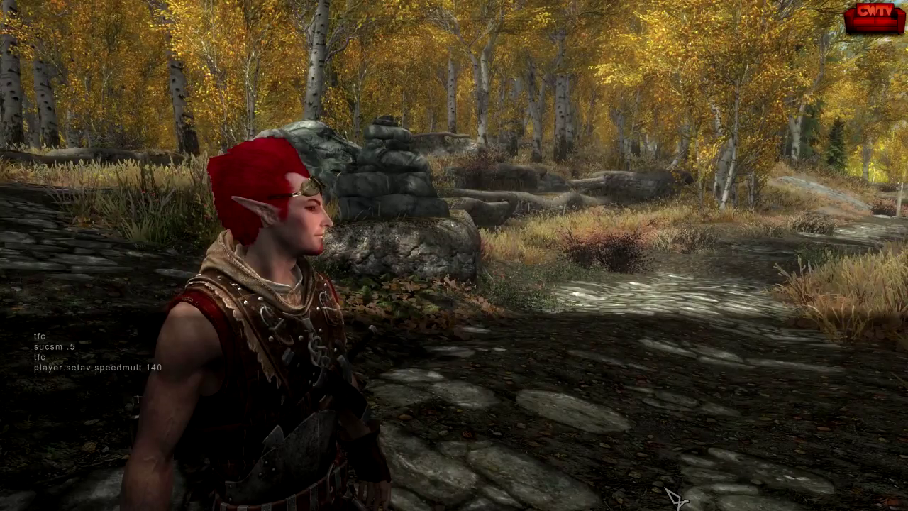
type("player.setav mood")
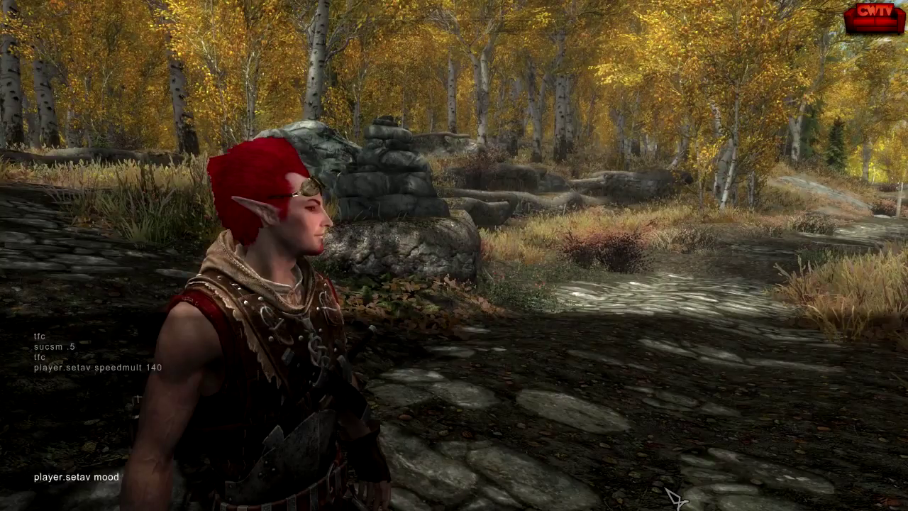
type(" 3")
key("Return")
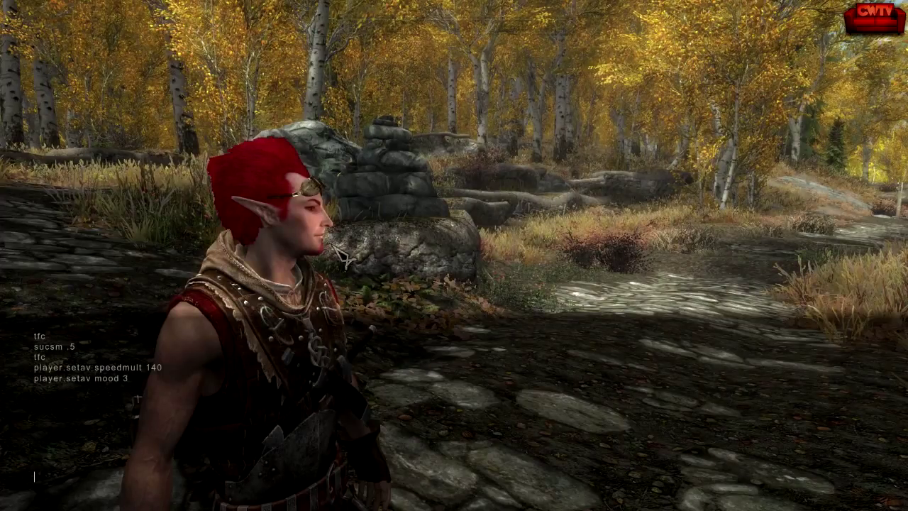
Select the player character, type setscale, and close the console
left_click(304, 243)
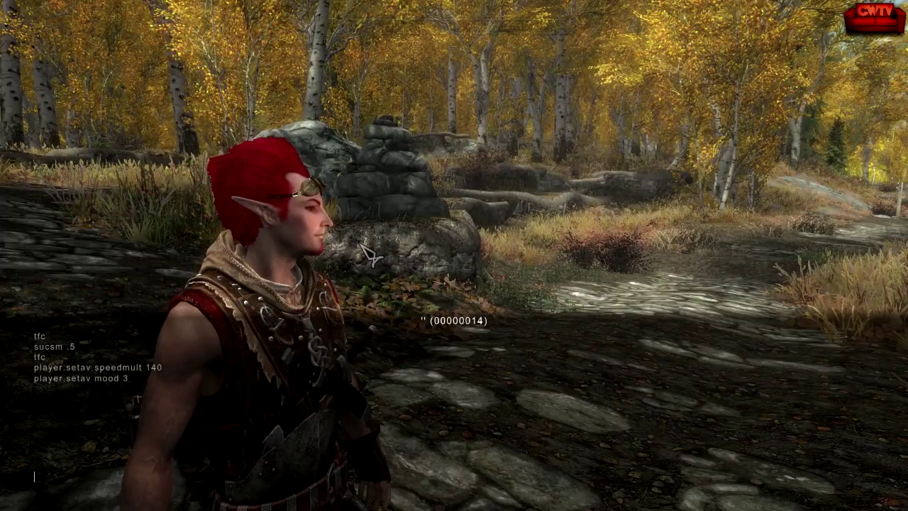
type("setscale")
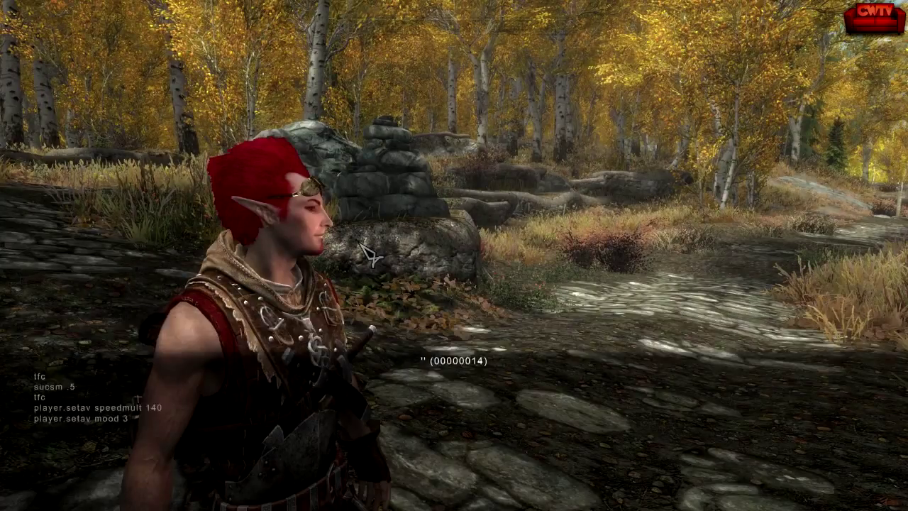
key("grave")
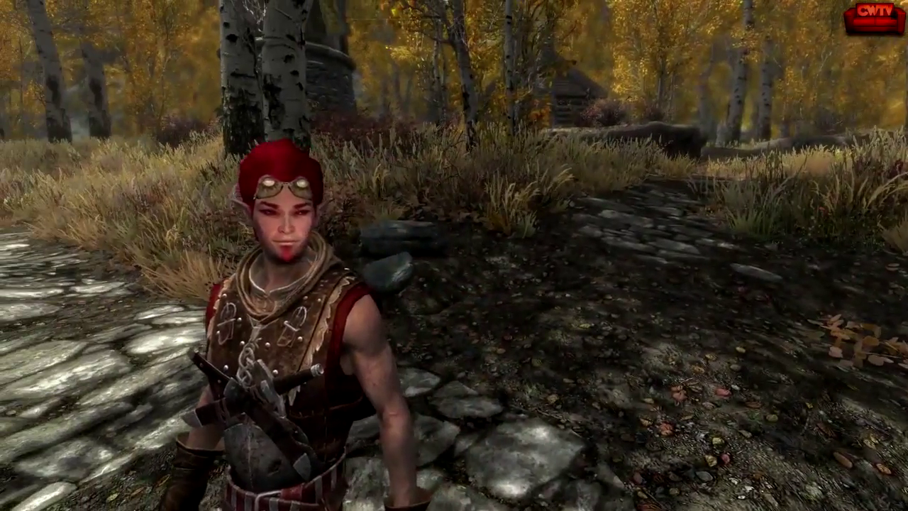
Walk the Bosmer along the forest path to the stone cairn
scroll(455, 256, "down", 3)
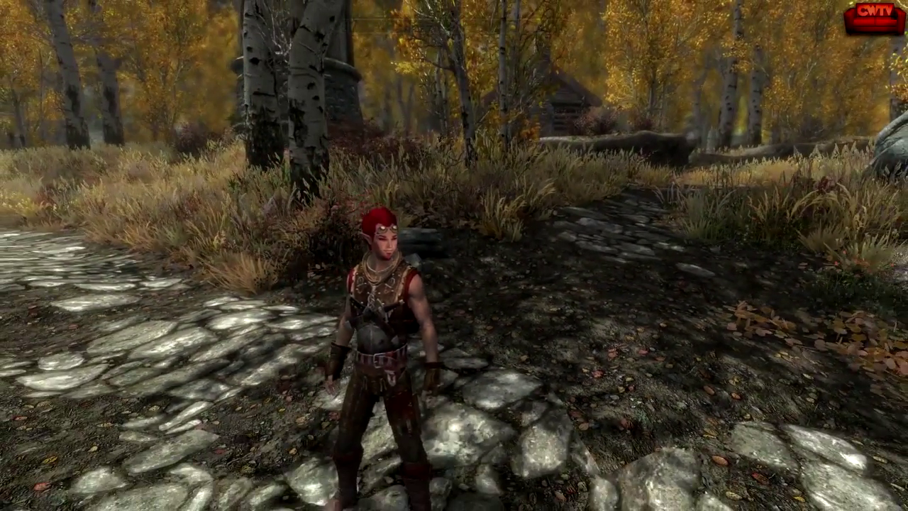
scroll(454, 255, "up", 3)
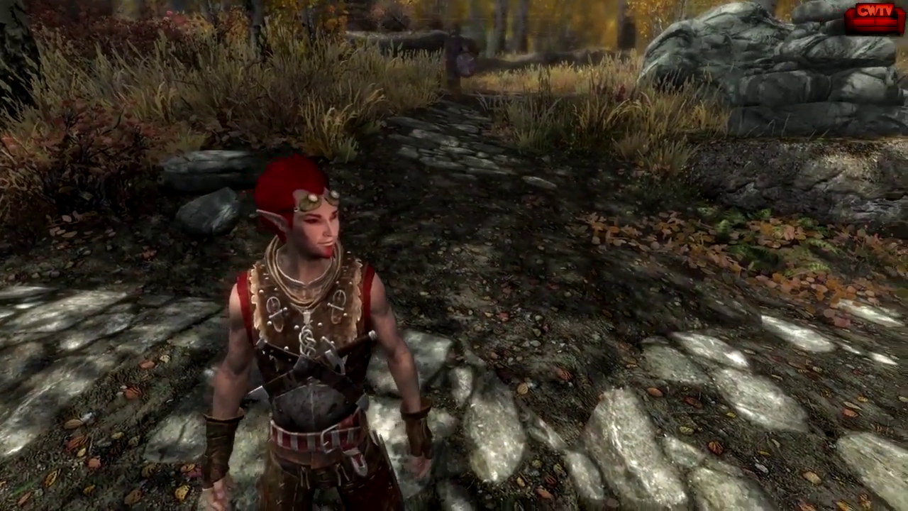
key("w")
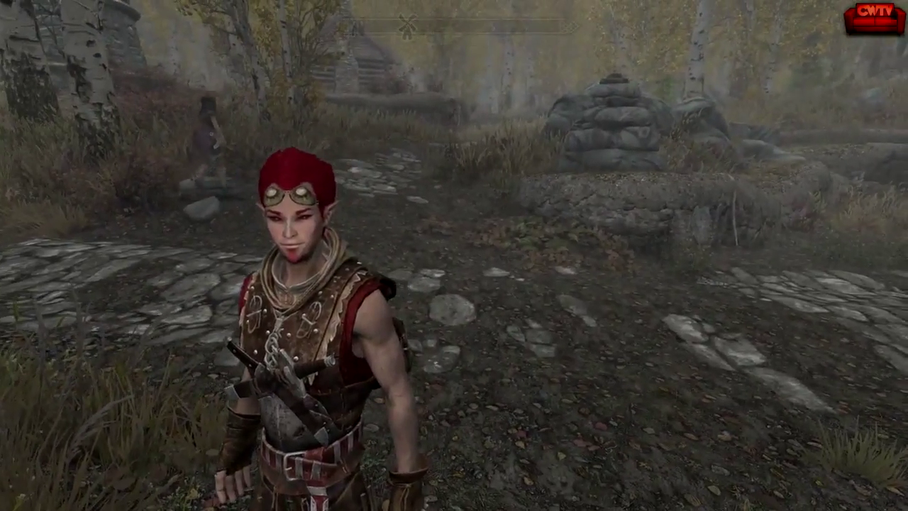
Run along the stone path through the foggy birch forest, past the bridge and rocky ledge
key("w")
key("w")
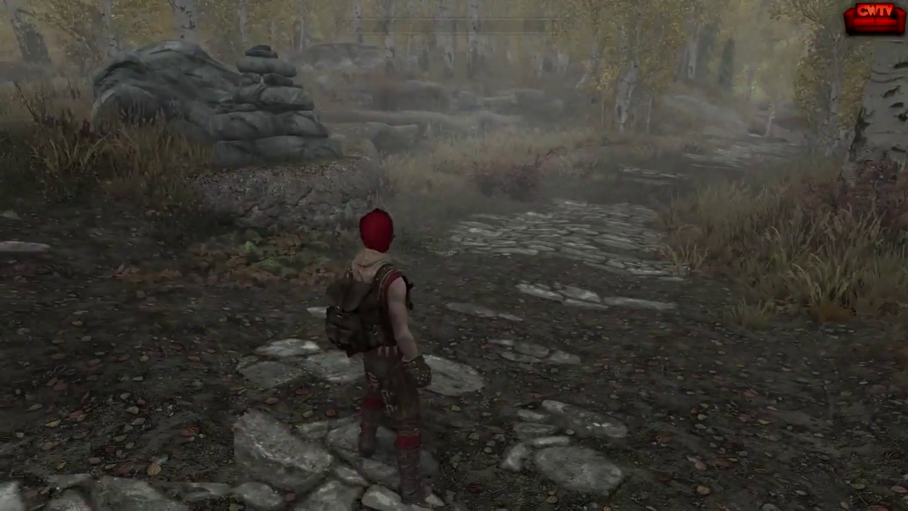
key("w")
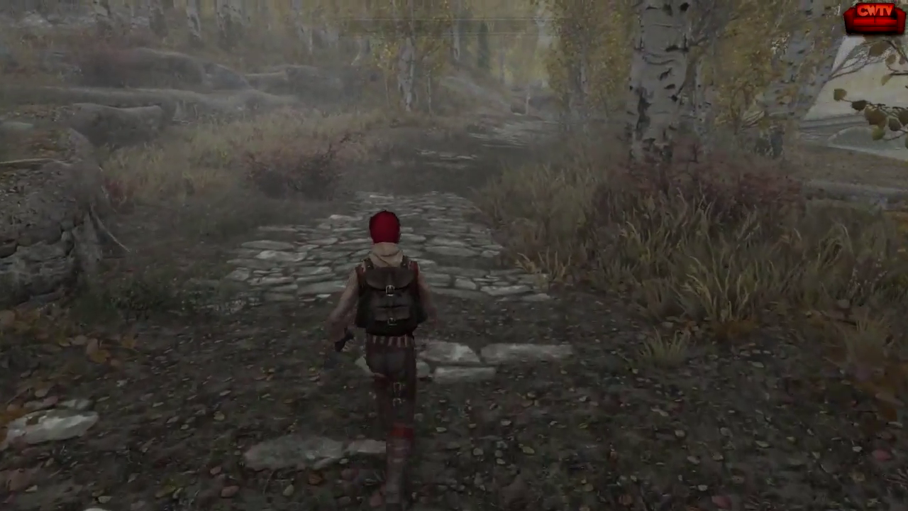
key("w")
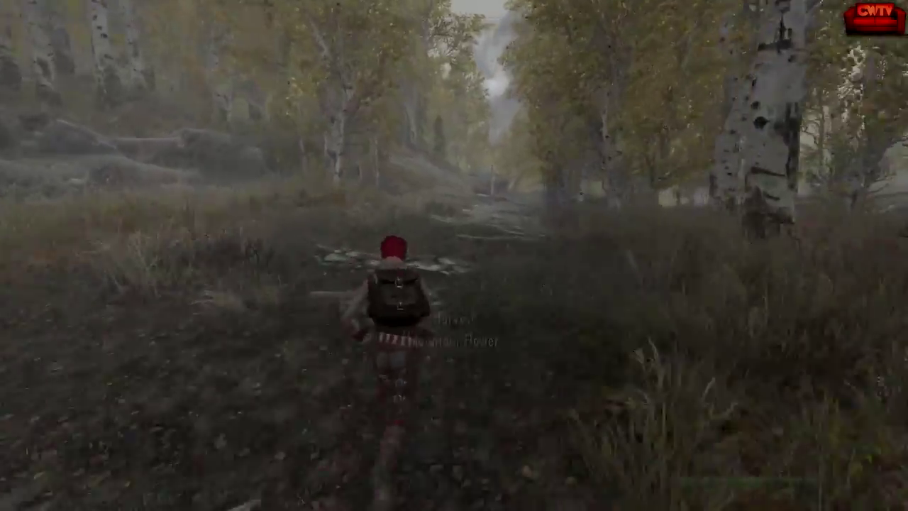
key("w")
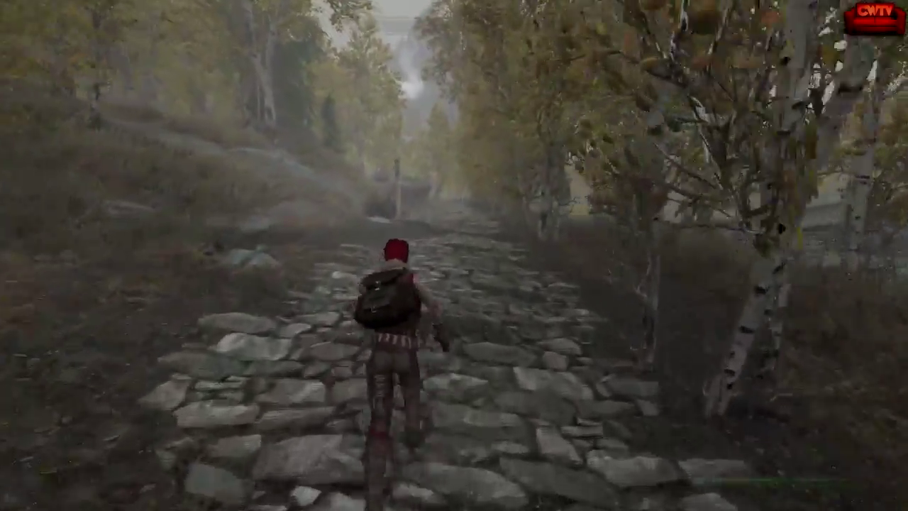
key("w")
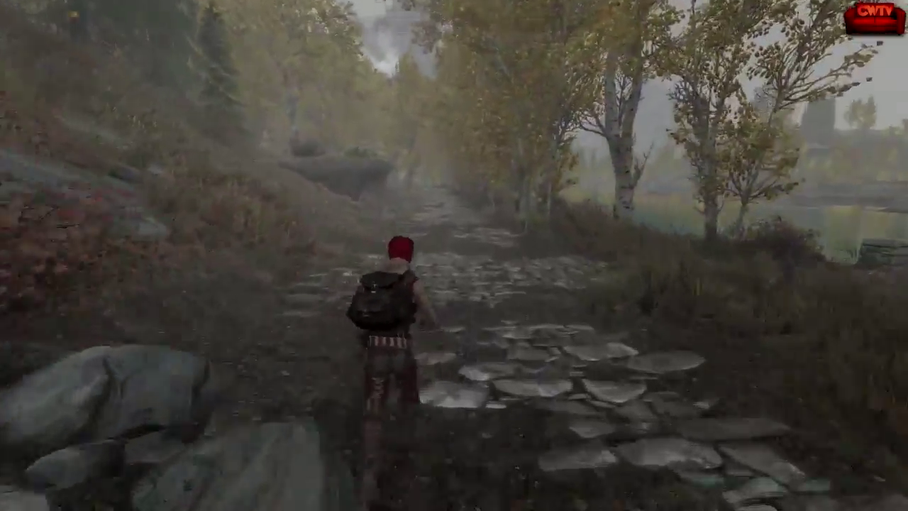
key("w")
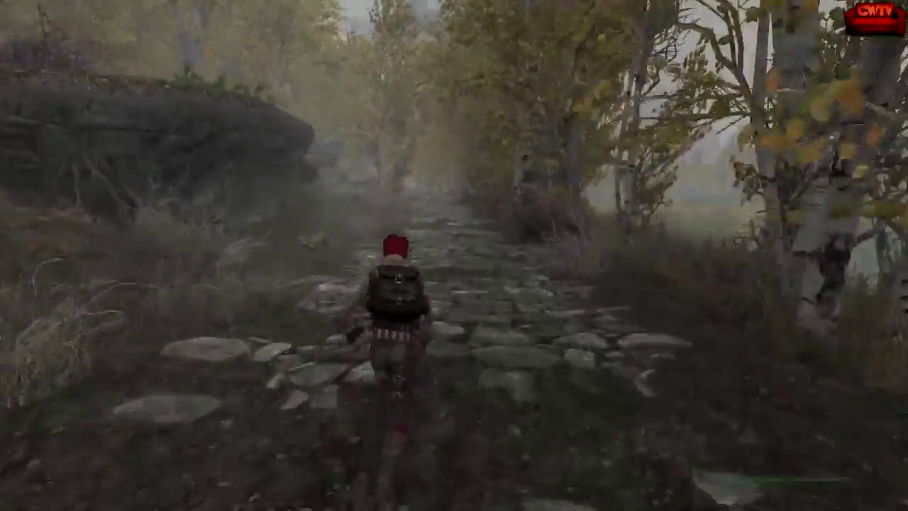
key("w")
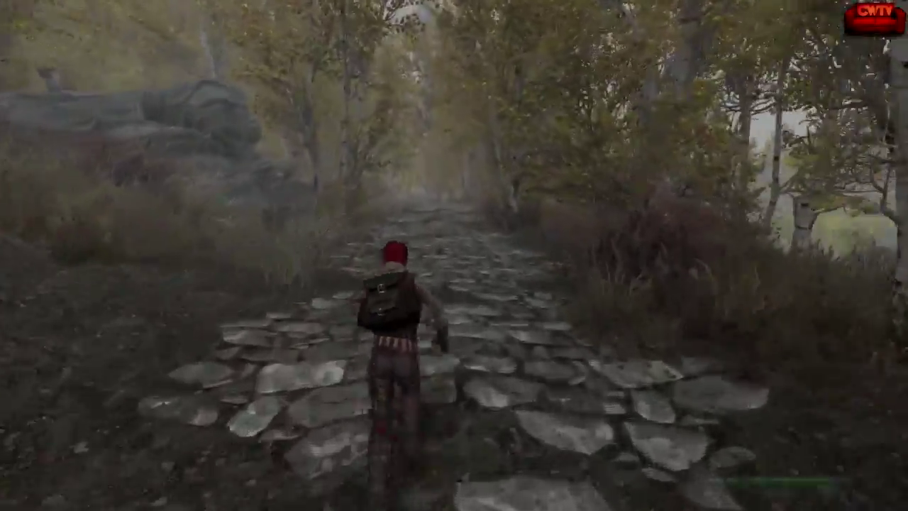
key("w")
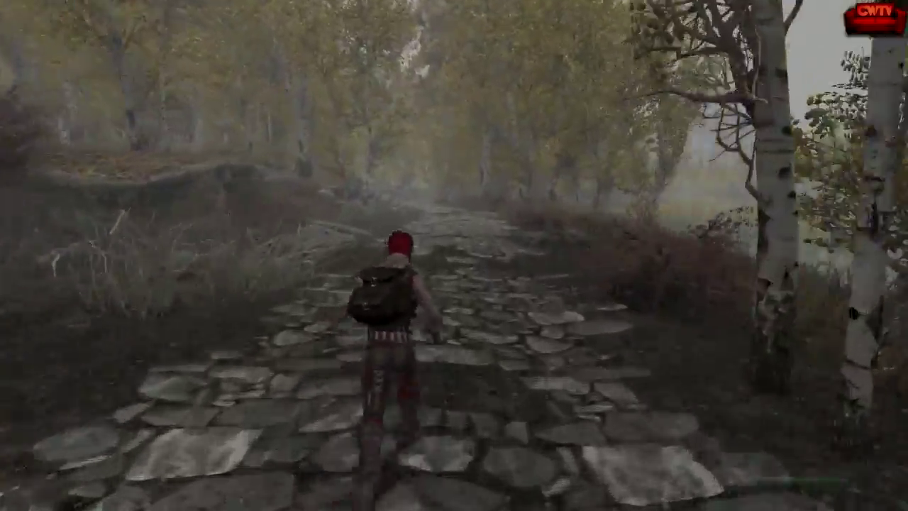
key("w")
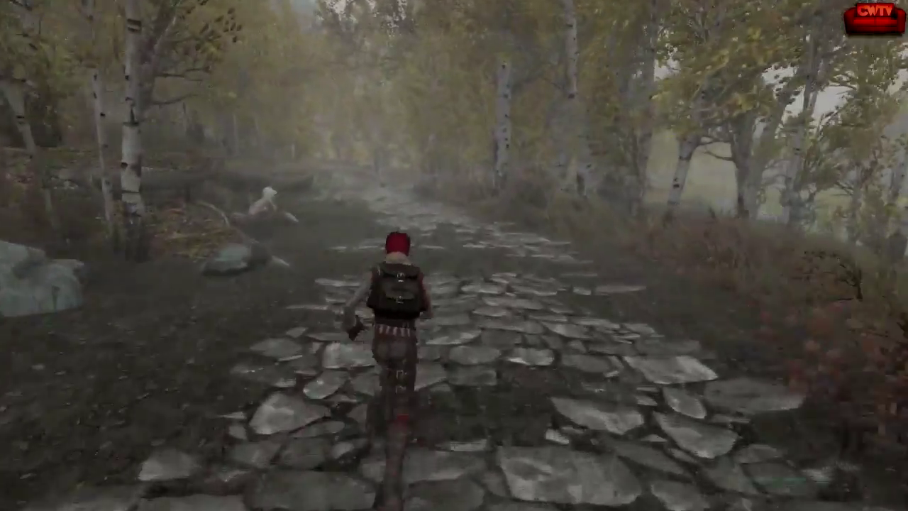
key("w")
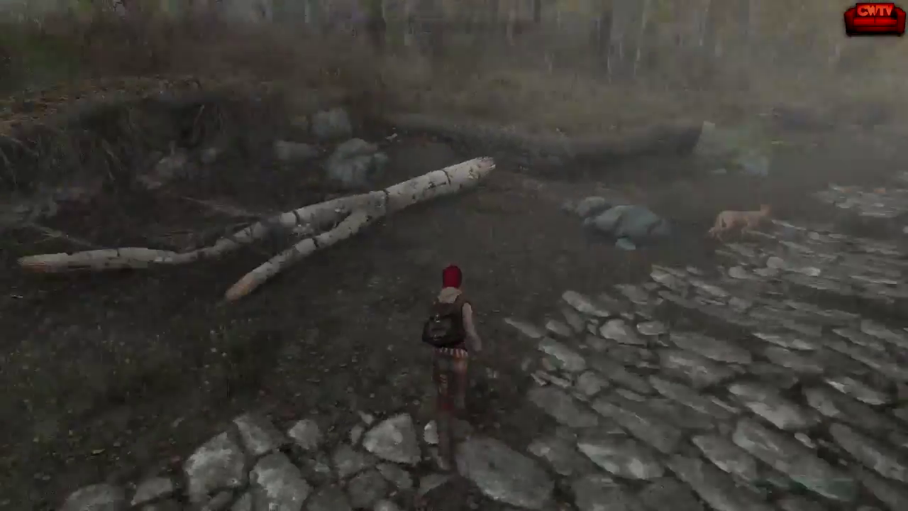
key("w")
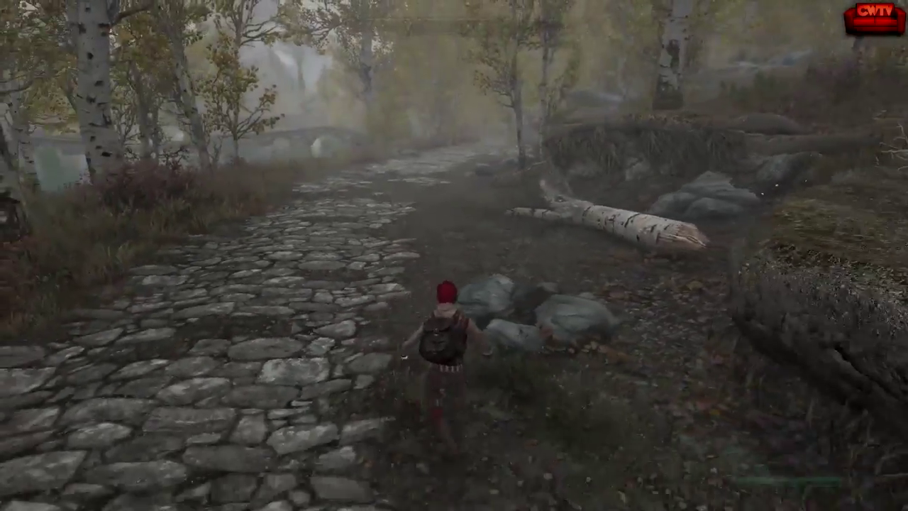
key("w")
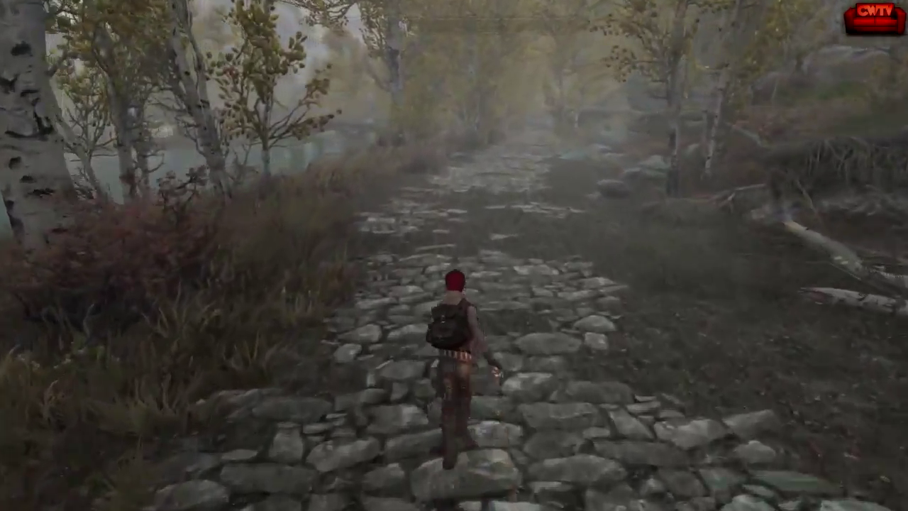
key("w")
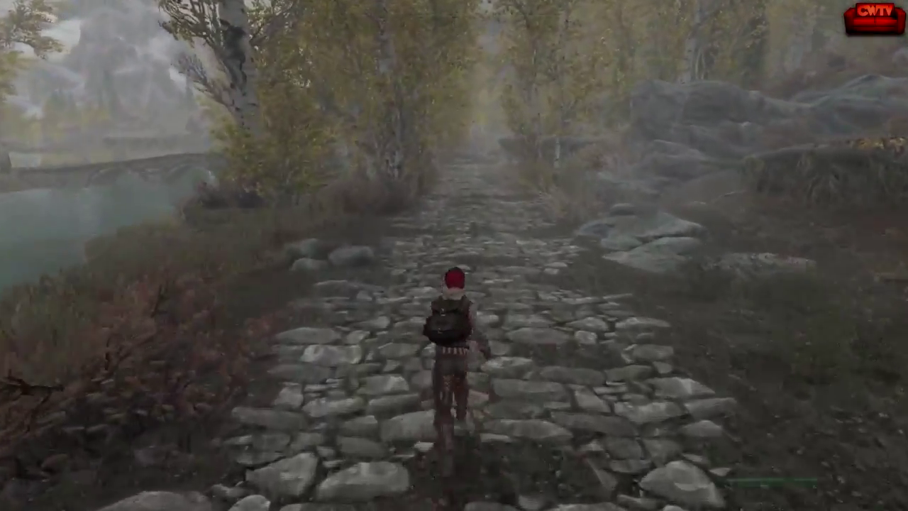
key("w")
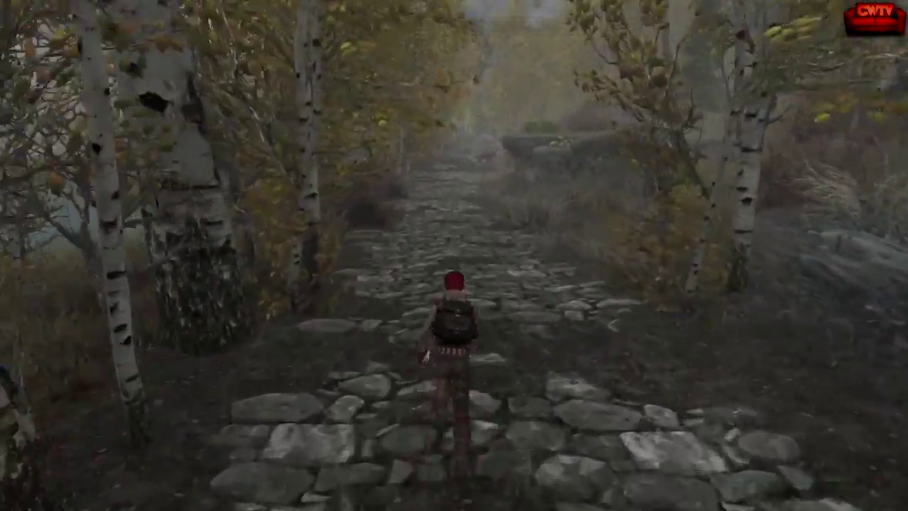
key("w")
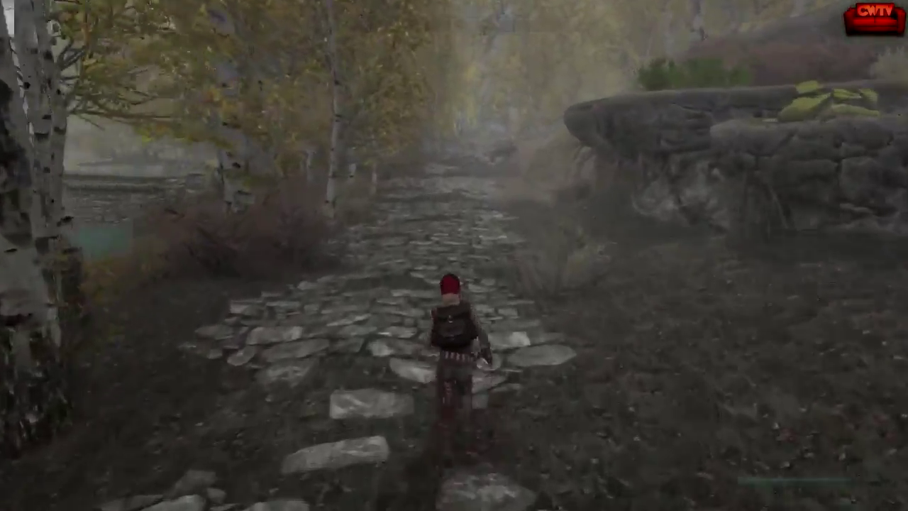
key("w")
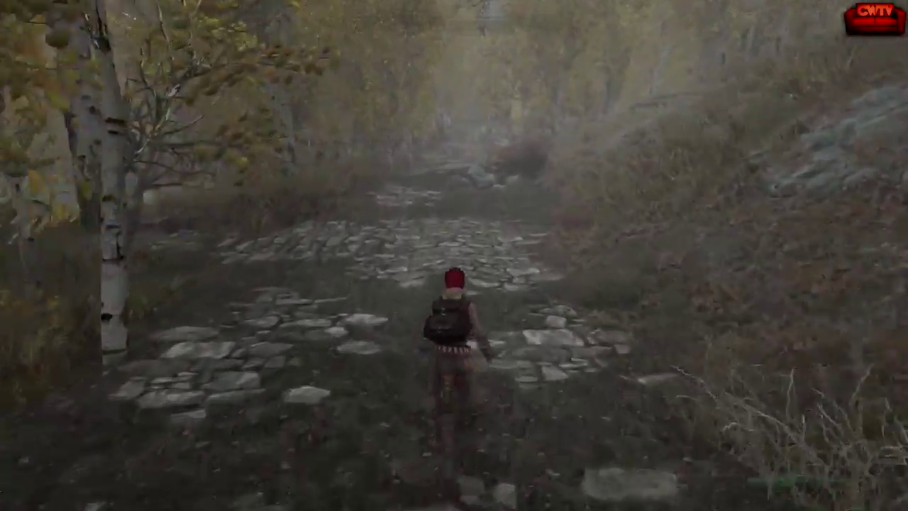
key("w")
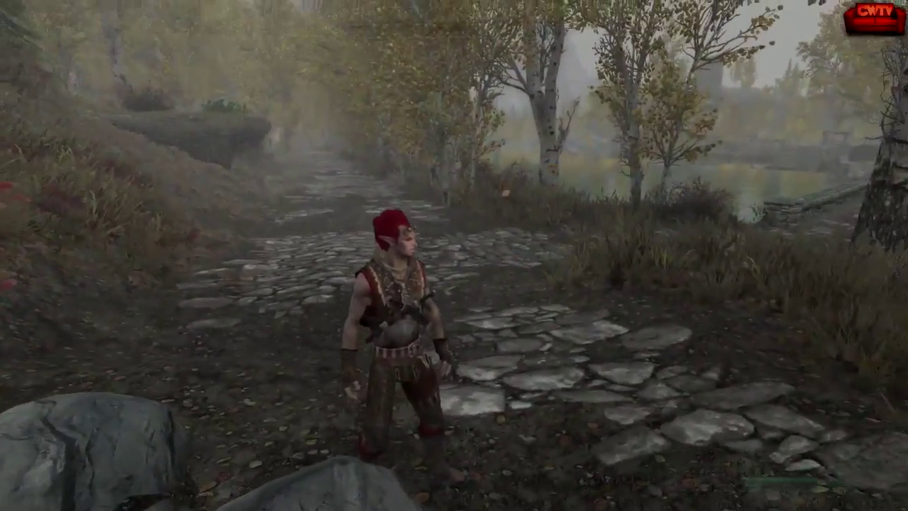
Turn to show the armour's front, then burn the approaching wolf with a fire spell
key("w")
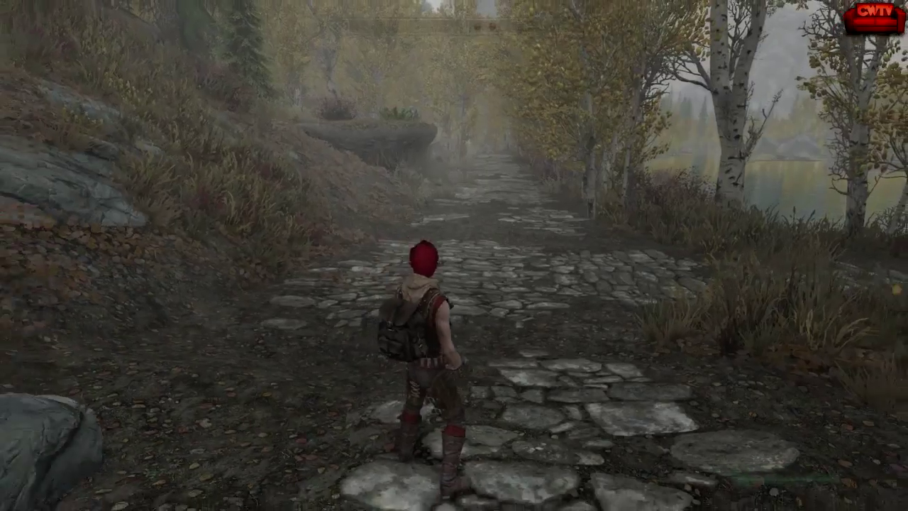
key("w")
key("w")
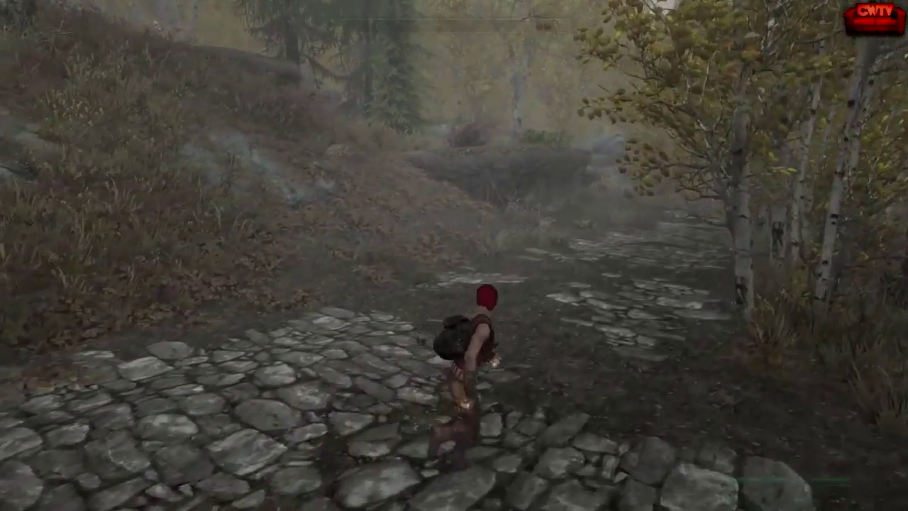
key("w")
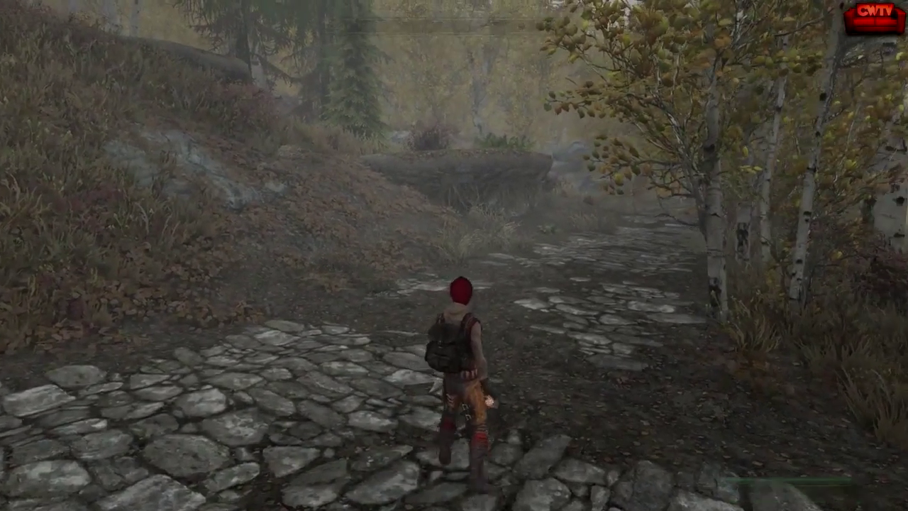
key("w")
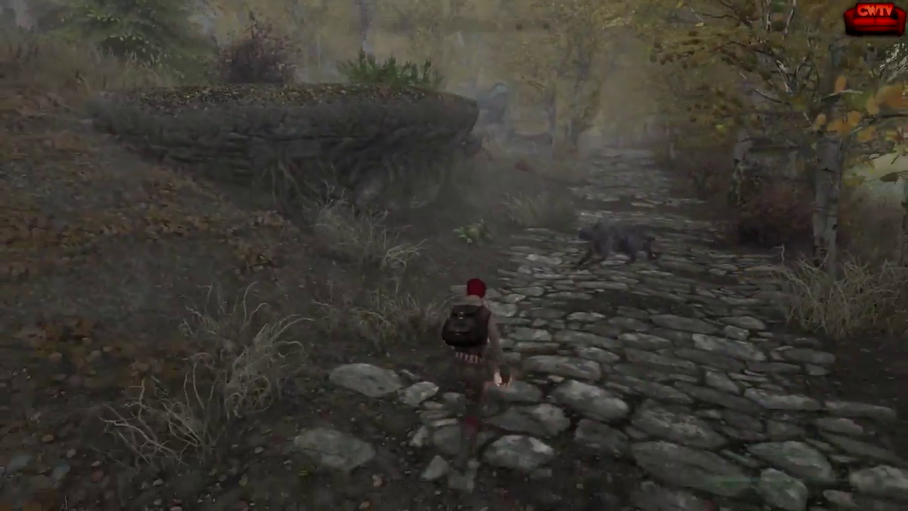
key("r")
left_click(454, 256)
key("w")
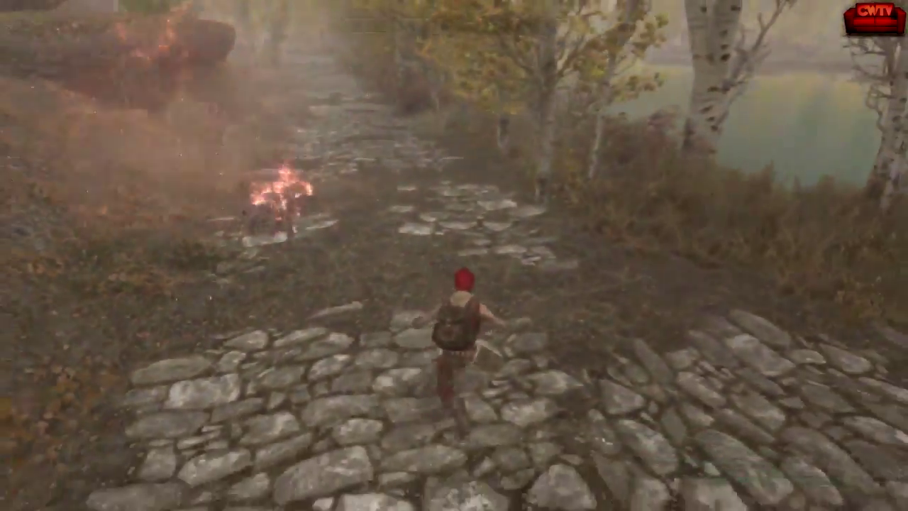
Run on past the dead wolf and turn to face the birch-lined bridge path
key("w")
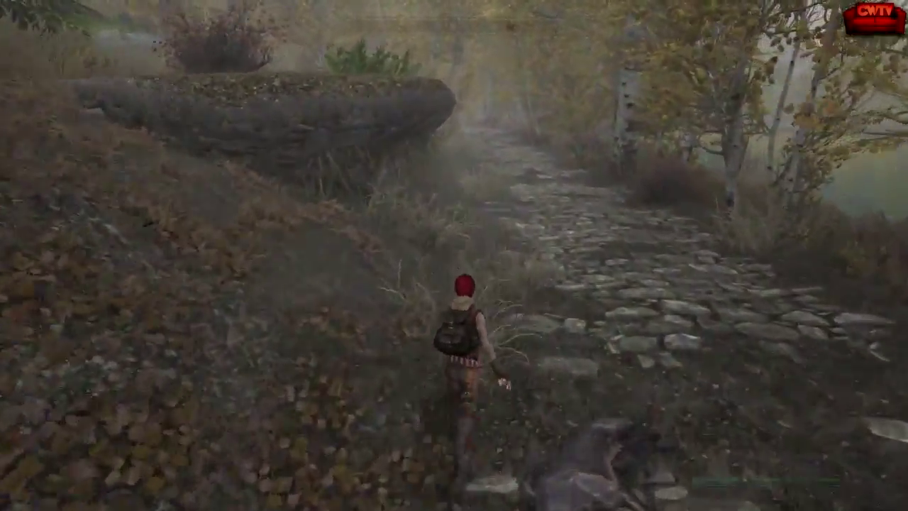
key("w")
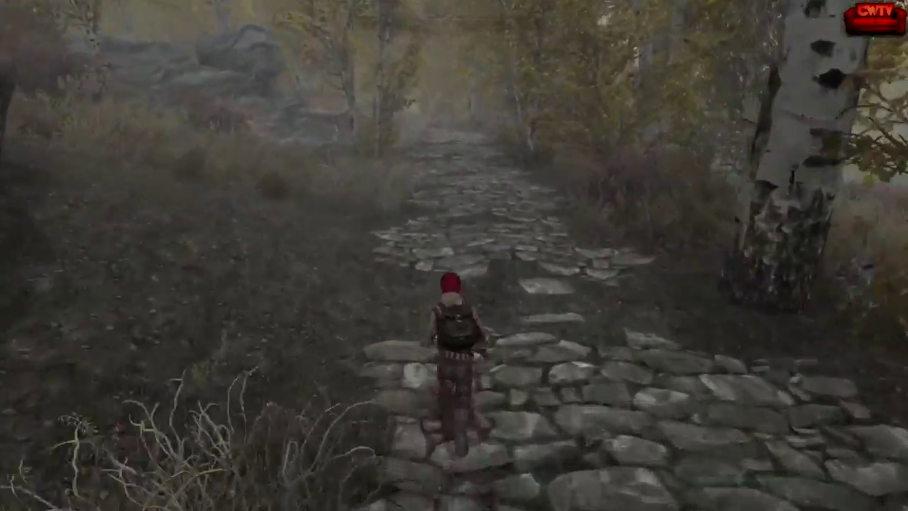
key("w")
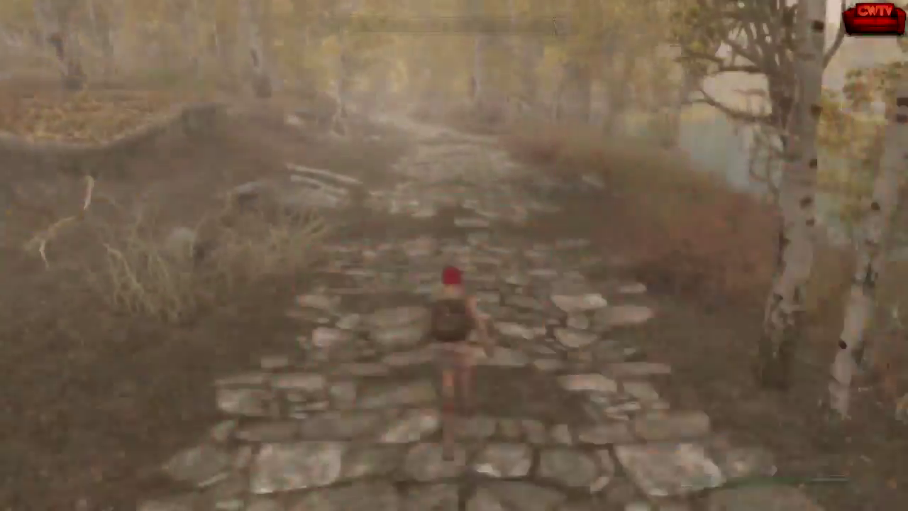
key("w")
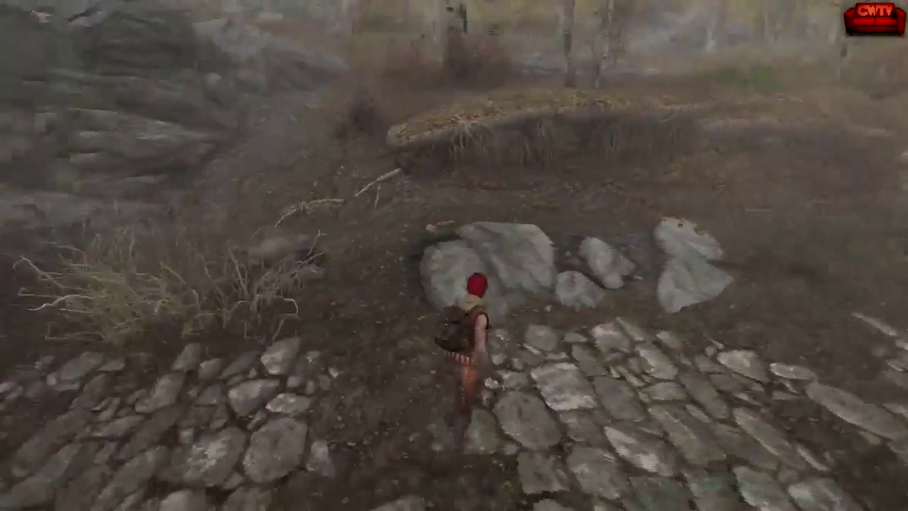
key("w")
key("w")
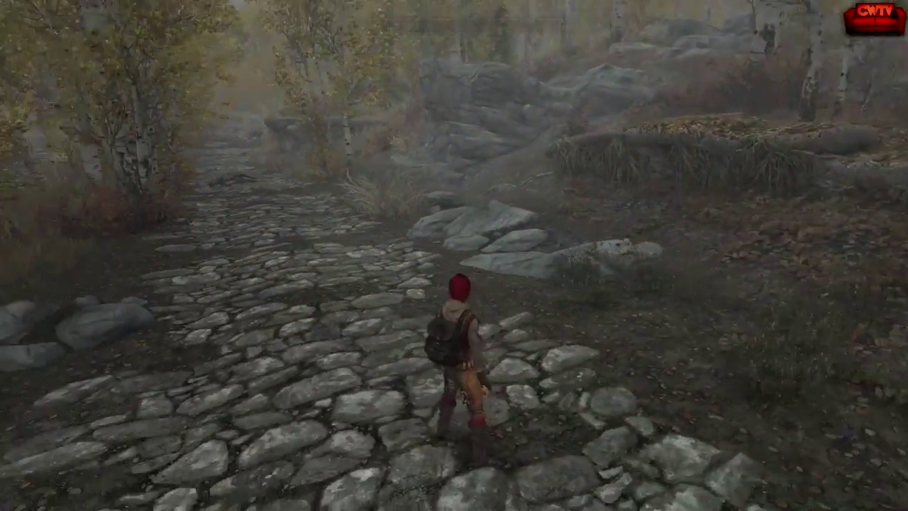
key("w")
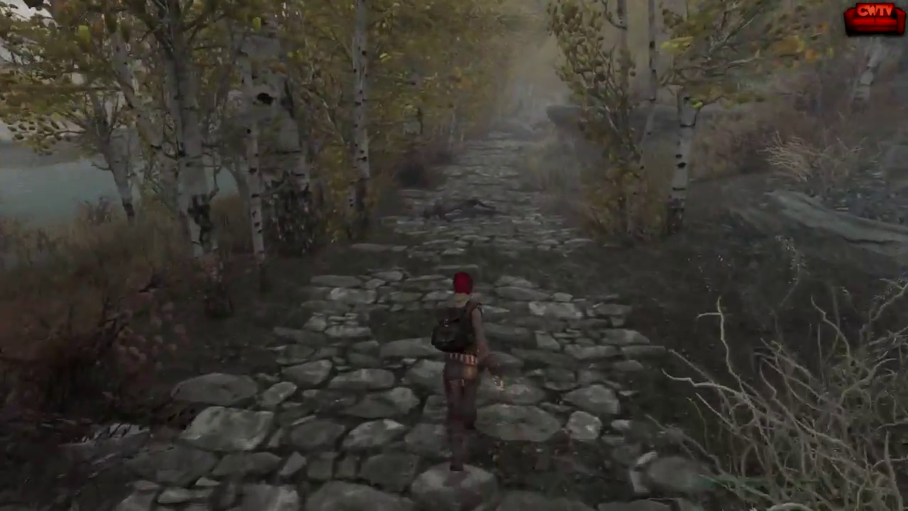
key("w")
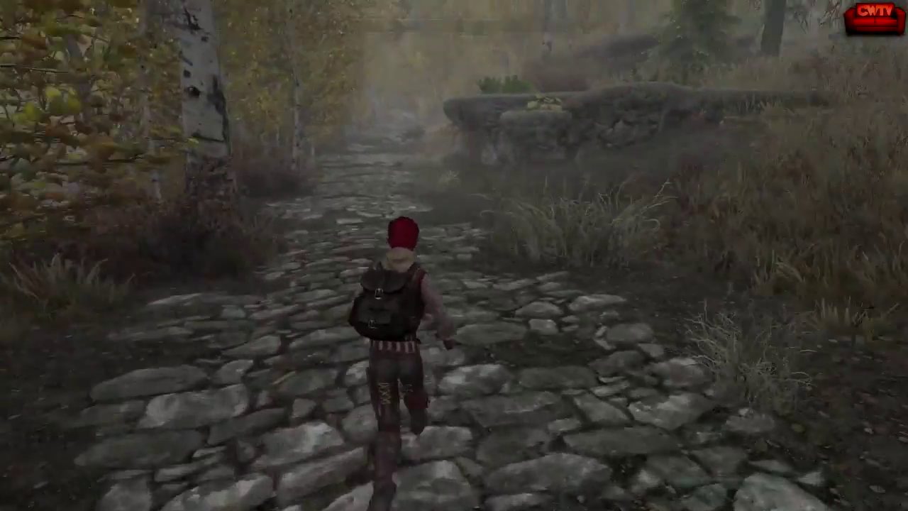
key("w")
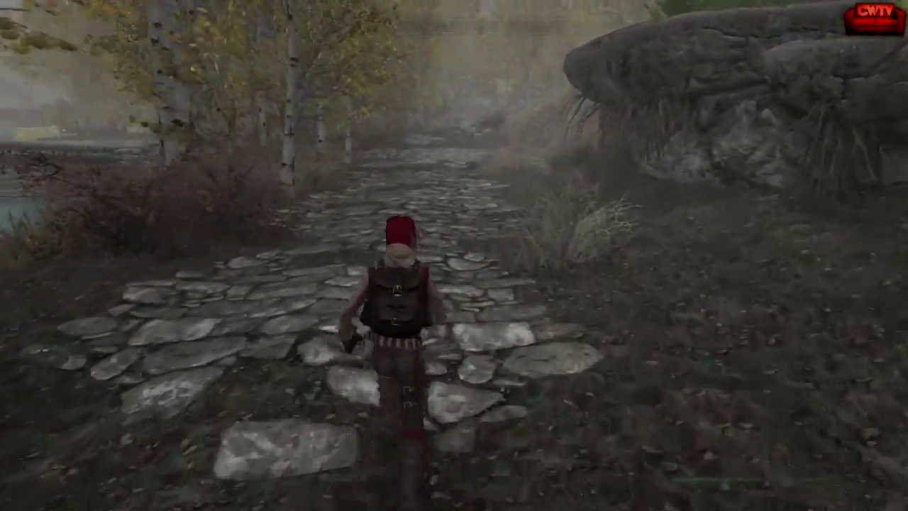
key("w")
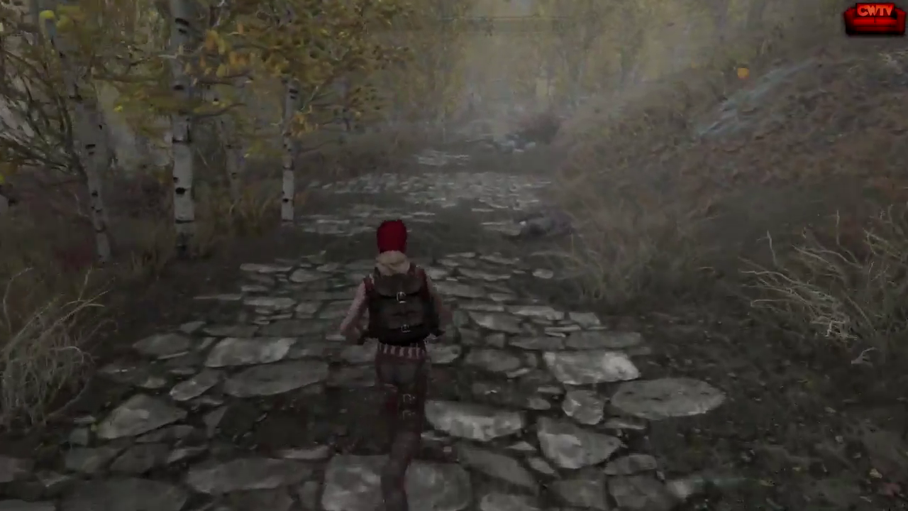
key("w")
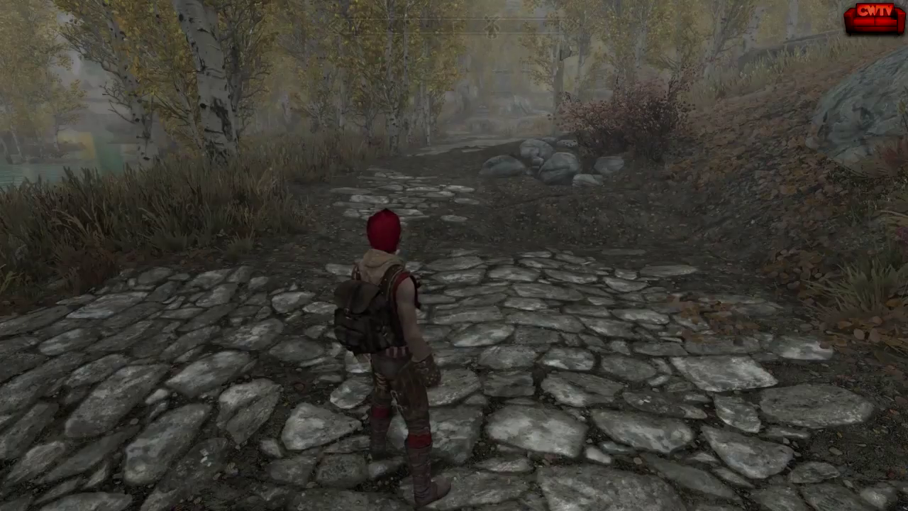
key("w")
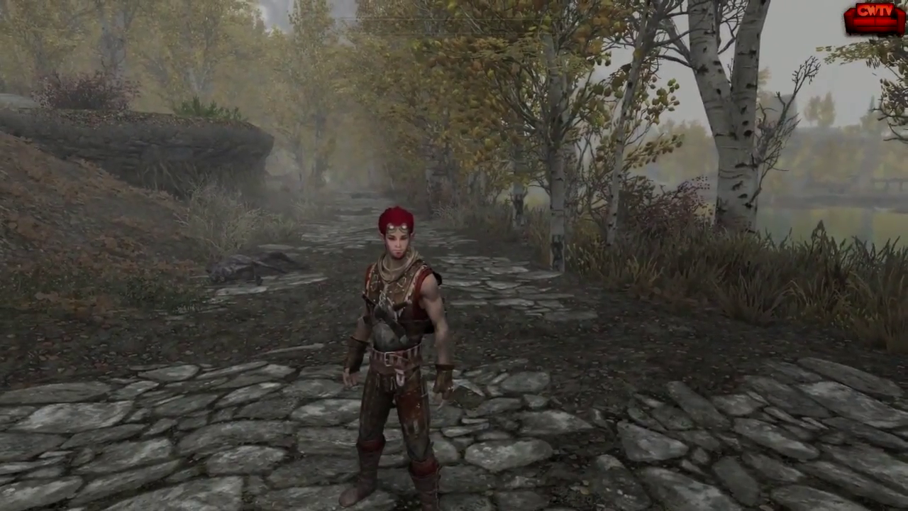
Rotate the camera behind the Bosmer to show the armour's back and leather pack
scroll(454, 256, "up", 3)
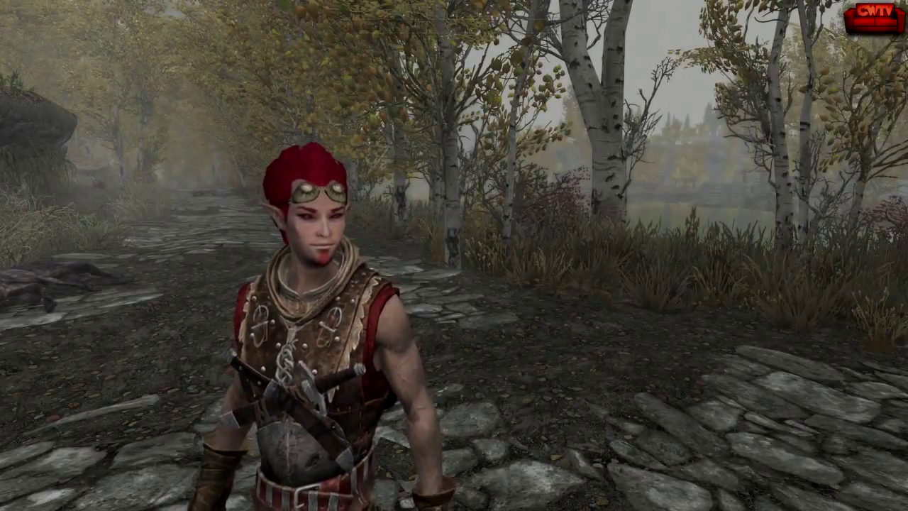
key("w")
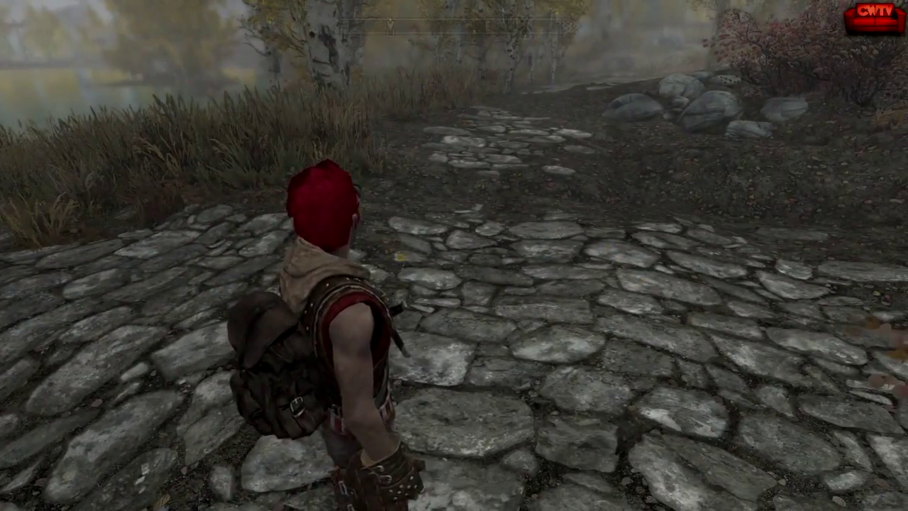
Circle the view around the darkened armour, then walk along the foggy cobblestone path
key("w")
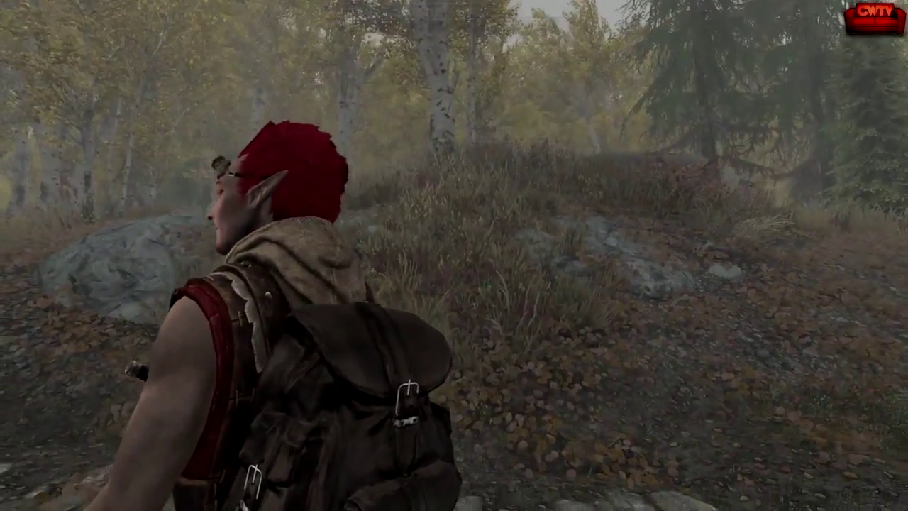
key("w")
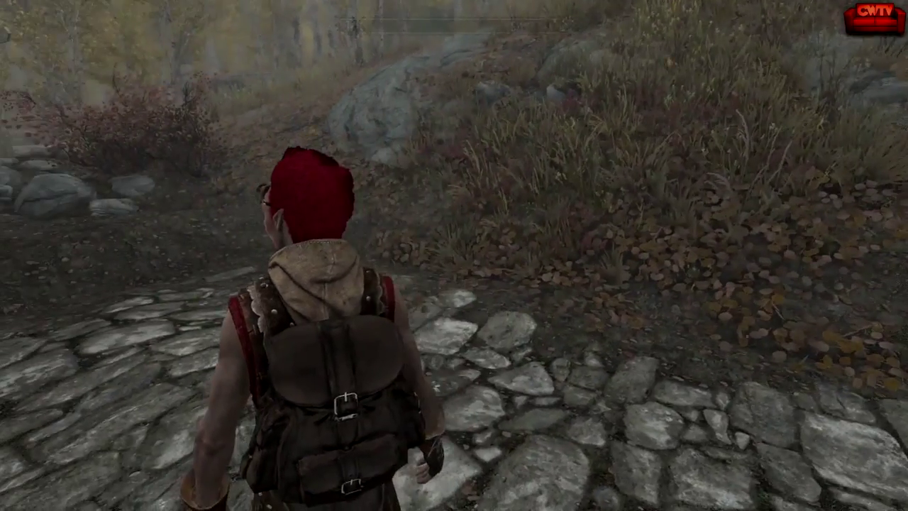
key("w")
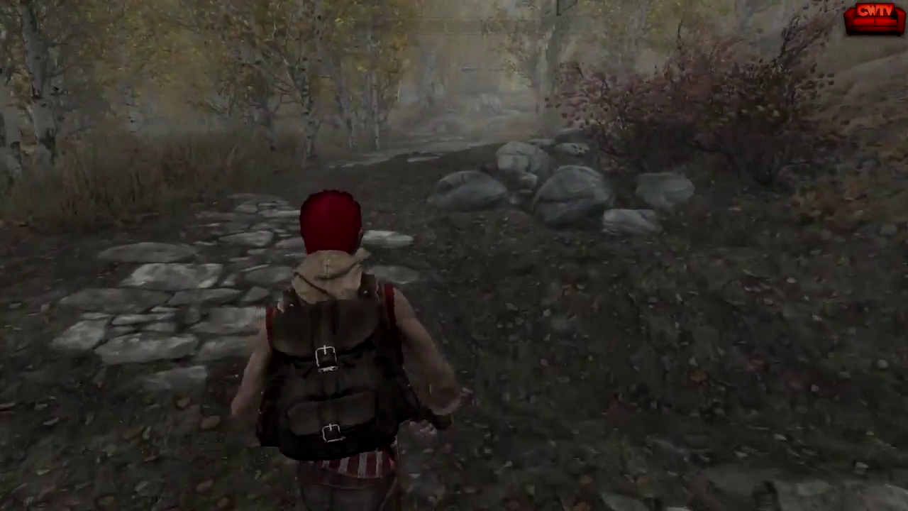
key("w")
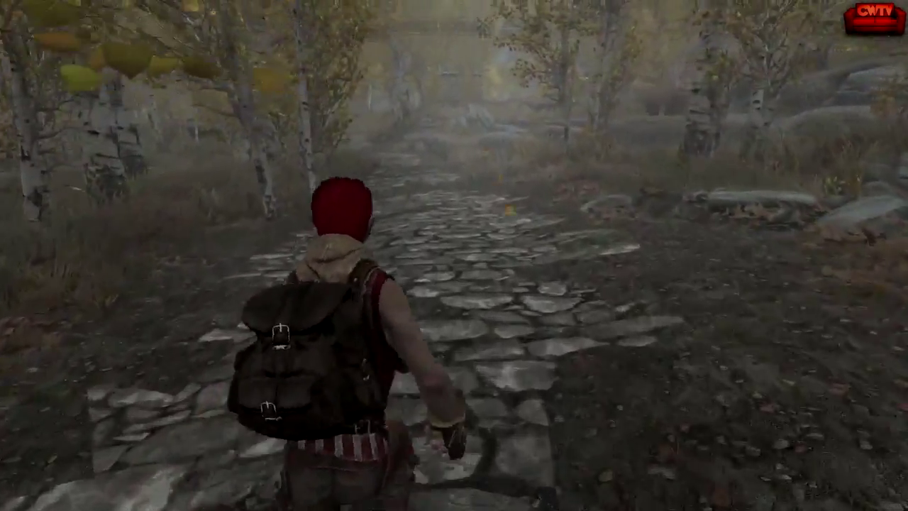
key("w")
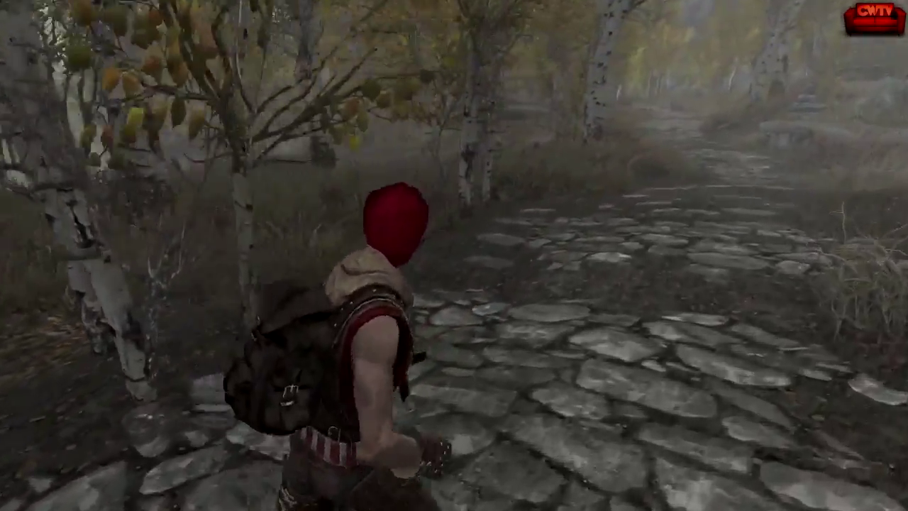
key("w")
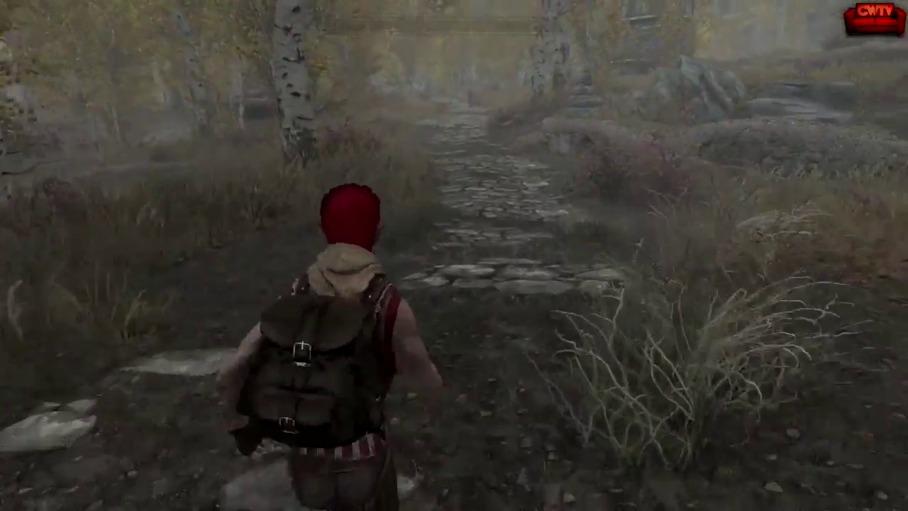
key("w")
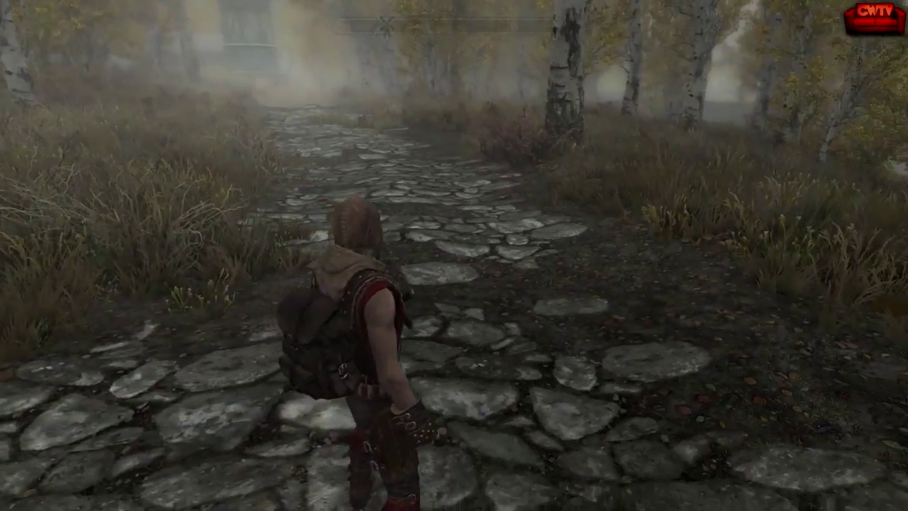
Quit Skyrim to the desktop from the journal's System tab, confirming with Yes
key("j")
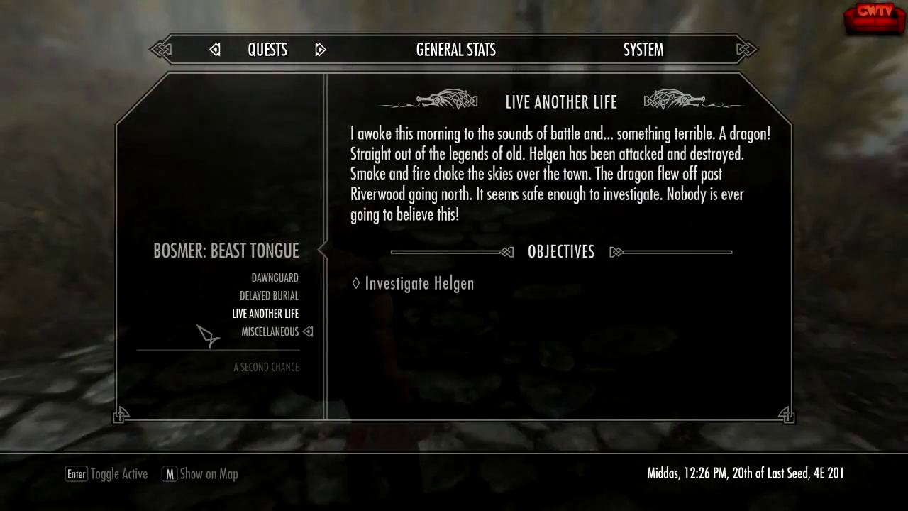
left_click(641, 51)
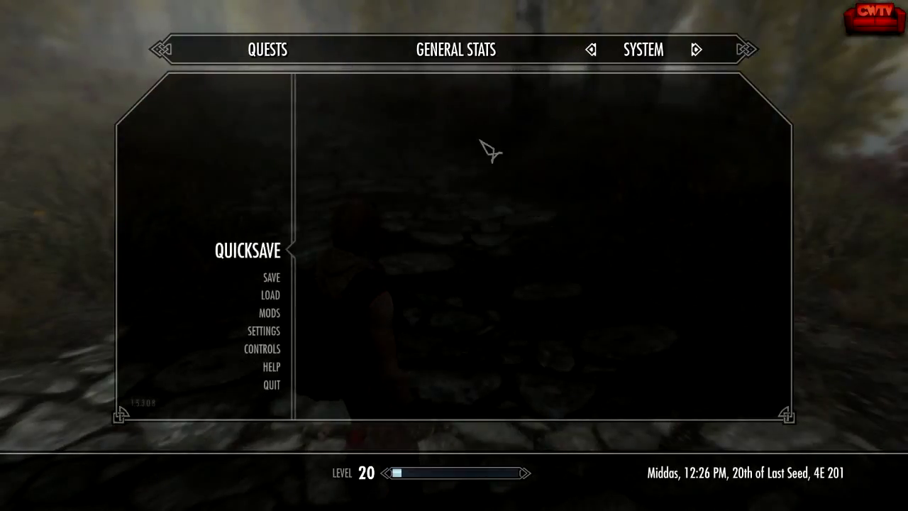
left_click(283, 387)
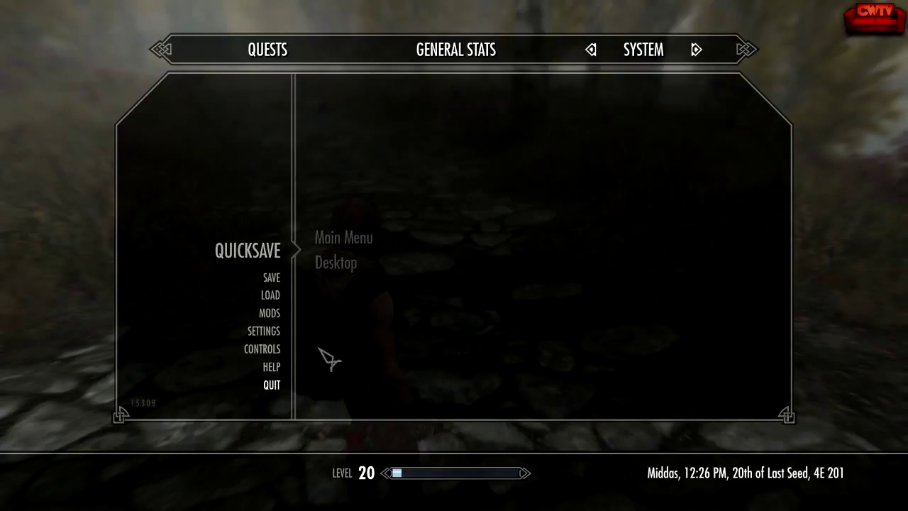
left_click(348, 277)
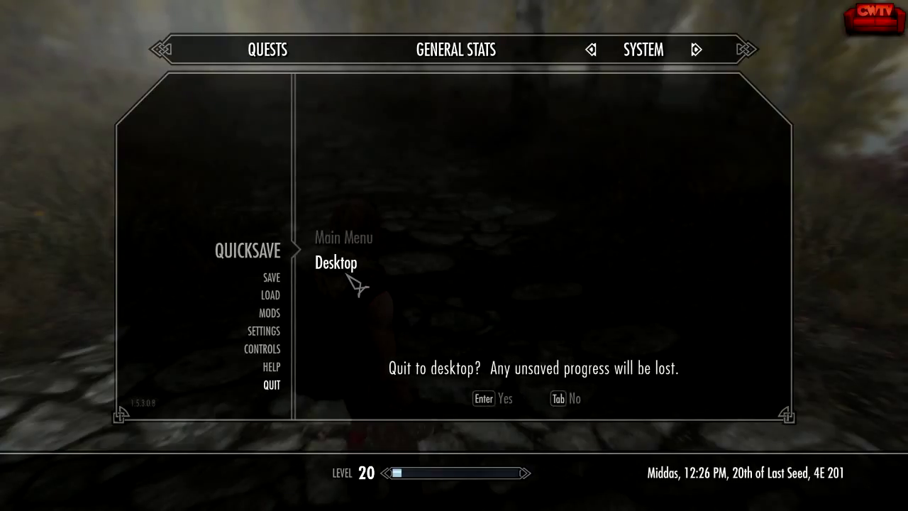
left_click(507, 399)
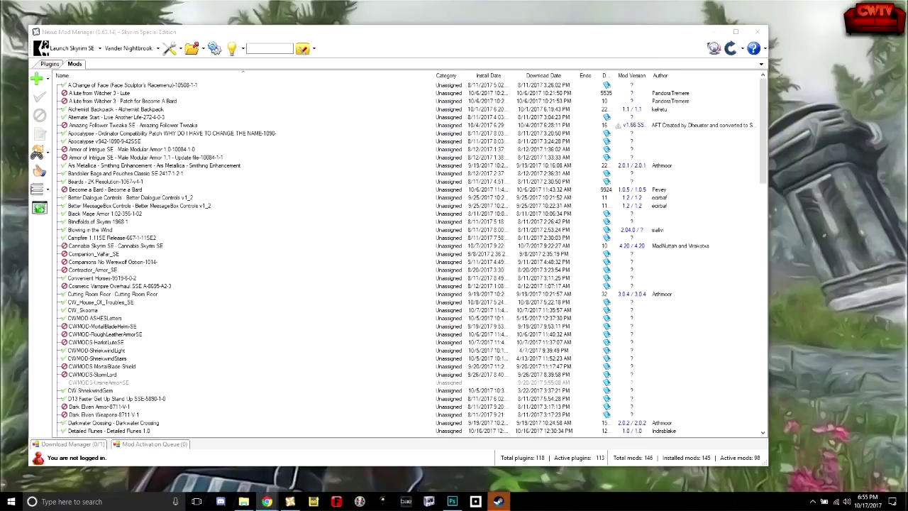
Minimize the Nexus Mod Manager window to reveal the desktop
left_click(713, 32)
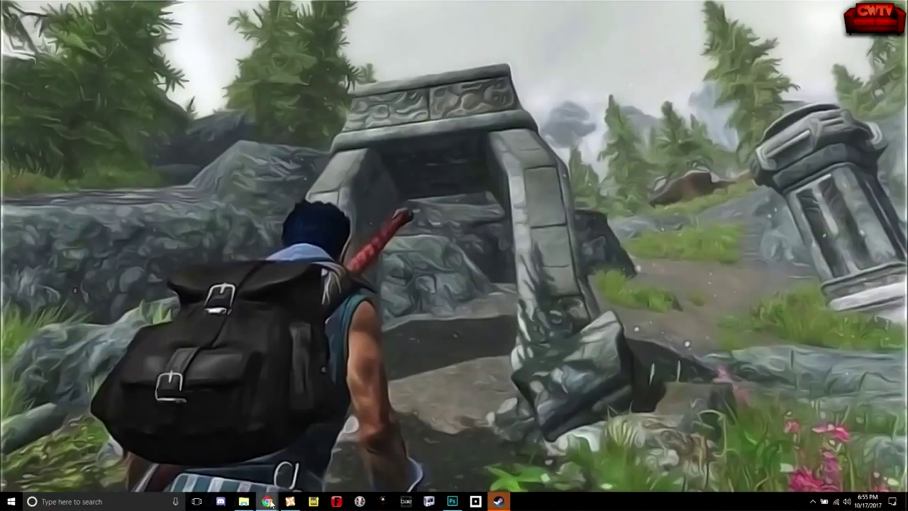
Open a second File Explorer window and move it to the left side of the screen
mouse_move(244, 502)
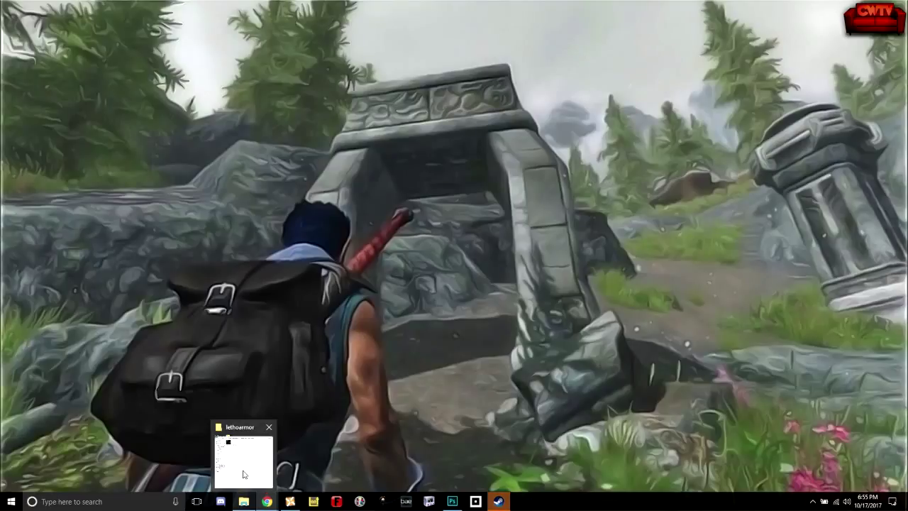
left_click(243, 465)
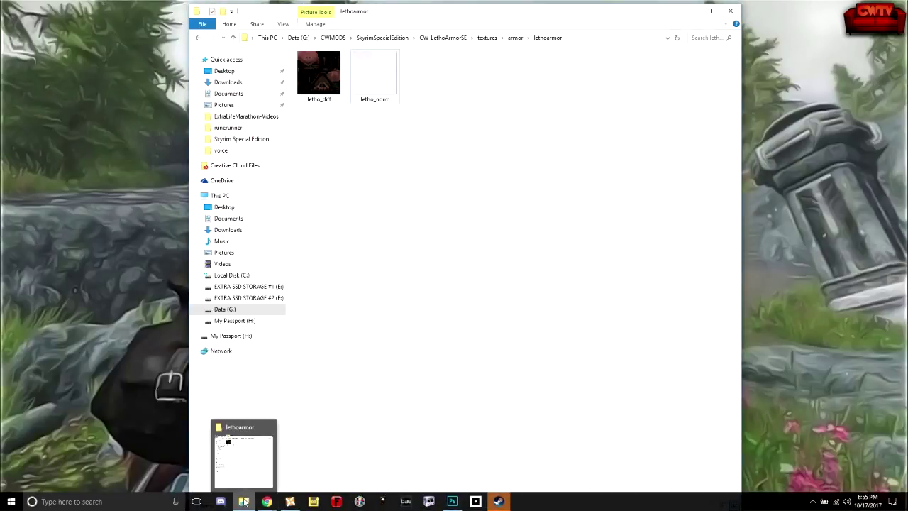
right_click(244, 502)
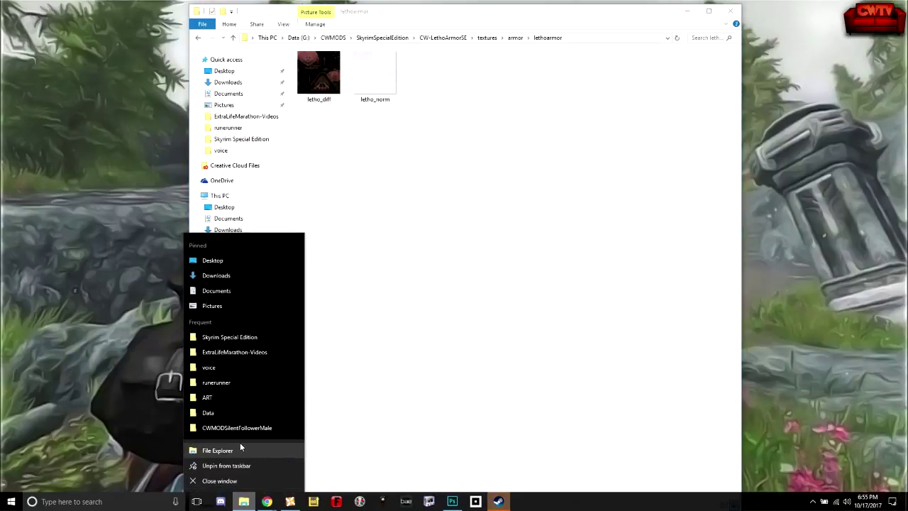
left_click(219, 452)
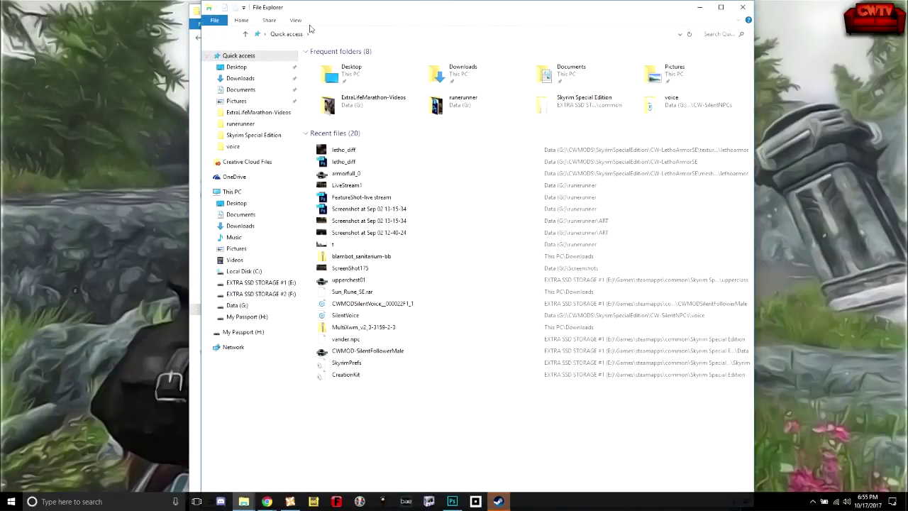
left_click_drag(310, 9, 115, 8)
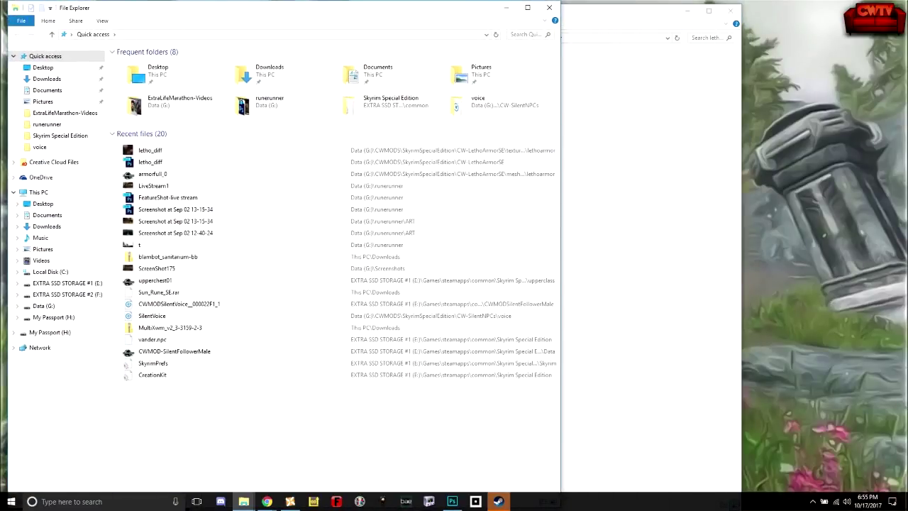
Browse to E:\Games\steamapps\common\Skyrim Special Edition\Data and scroll down to its BSA archives
left_click(66, 285)
double_click(134, 63)
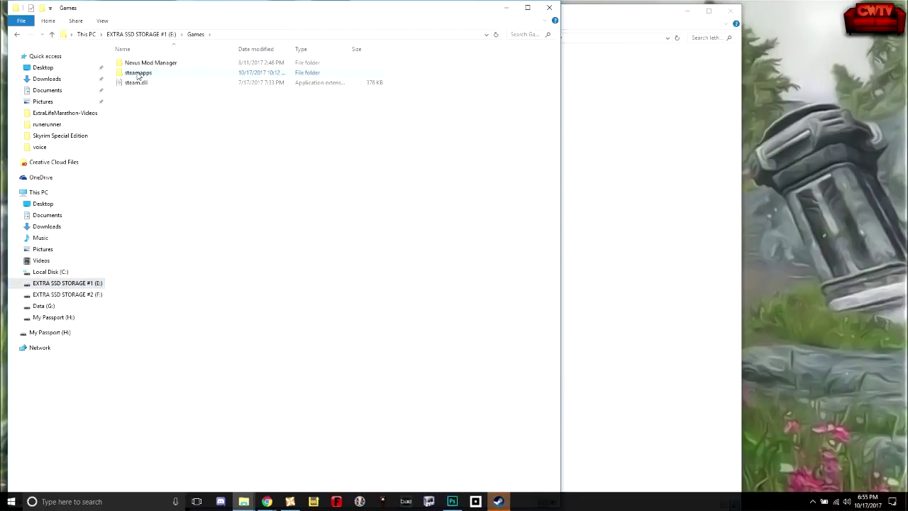
double_click(138, 74)
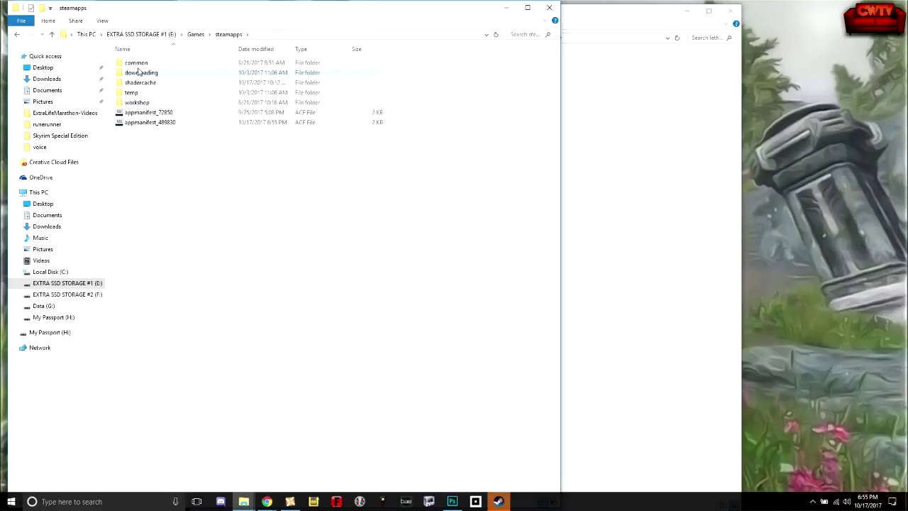
double_click(136, 64)
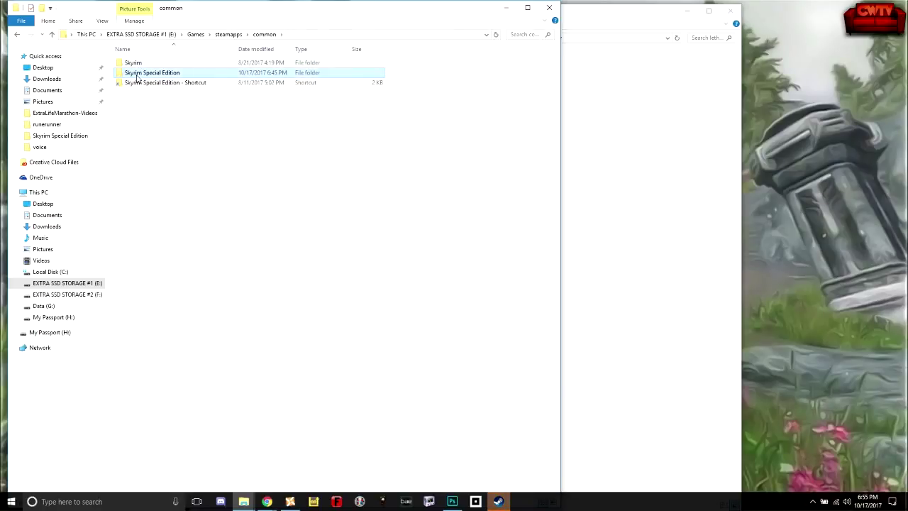
double_click(139, 73)
double_click(130, 83)
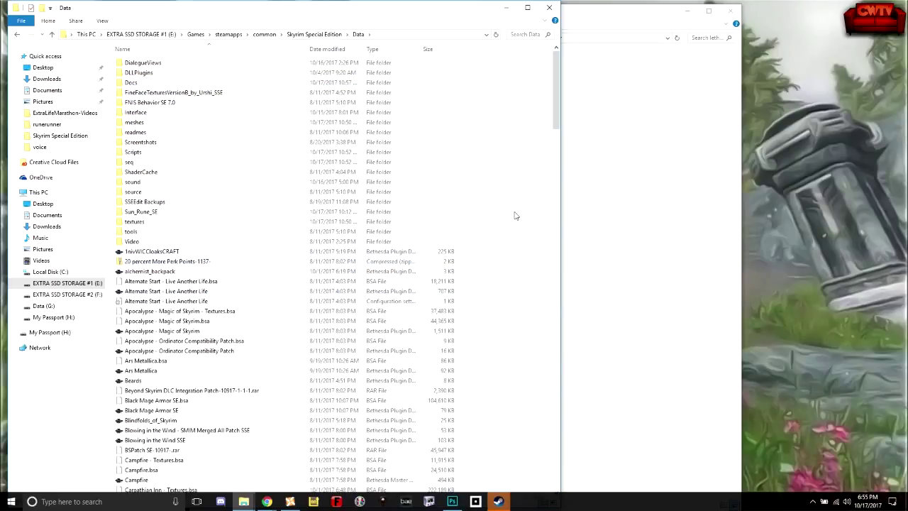
left_click_drag(558, 112, 549, 397)
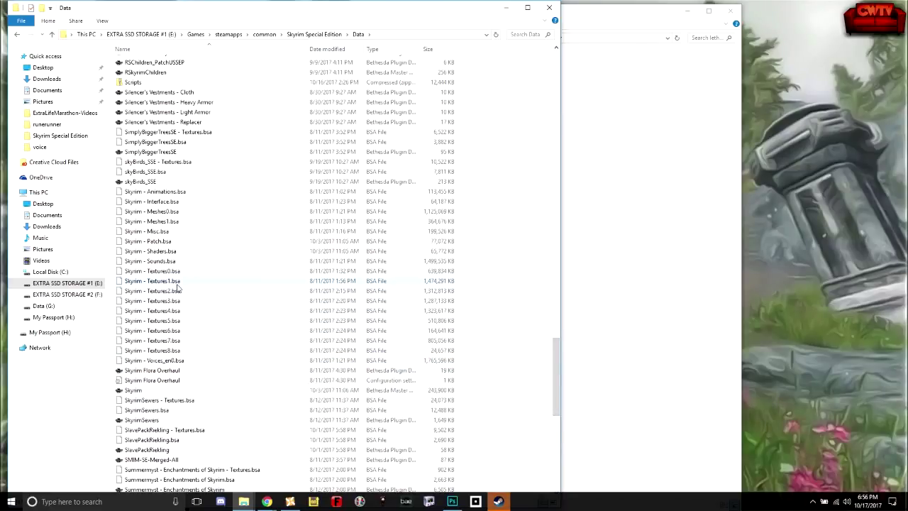
Launch B.A.E. and position its window to the right of the Skyrim Data folder
left_click(406, 502)
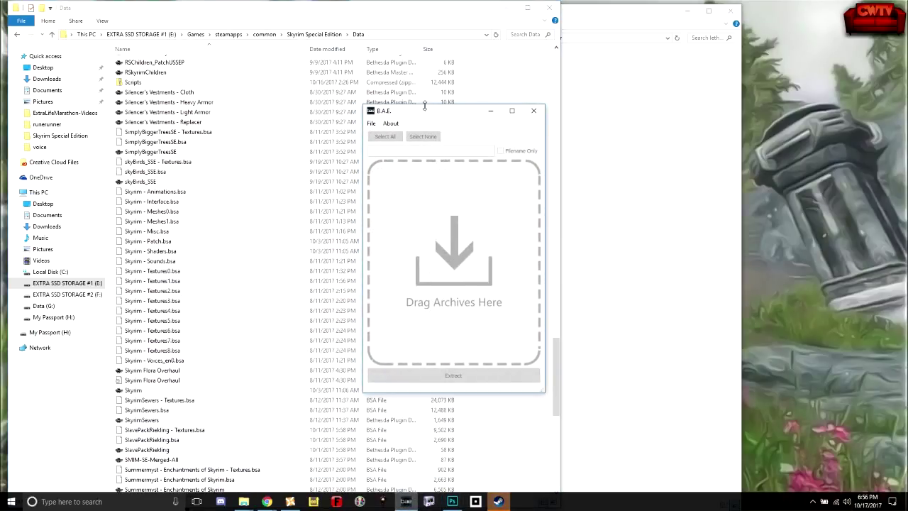
left_click_drag(410, 129, 745, 104)
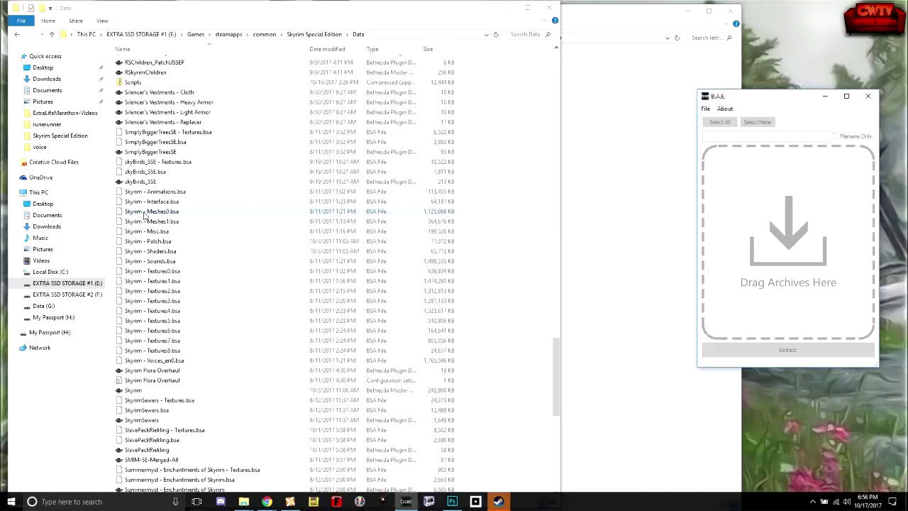
Load Skyrim - Meshes0.bsa into B.A.E. and browse its lodsettings folder
left_click_drag(151, 211, 766, 244)
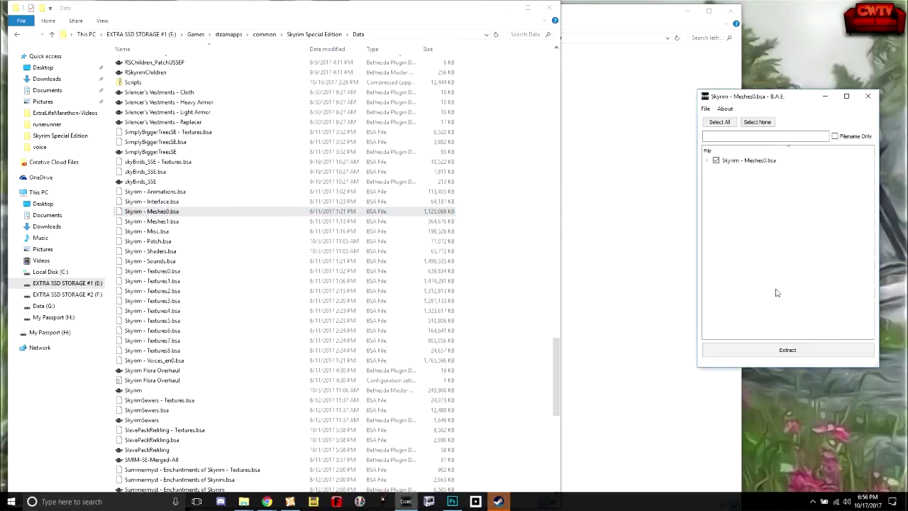
left_click(707, 161)
left_click(717, 169)
left_click(717, 169)
left_click(707, 161)
Load Skyrim - Textures0.bsa and inspect its textures folder
left_click(156, 272)
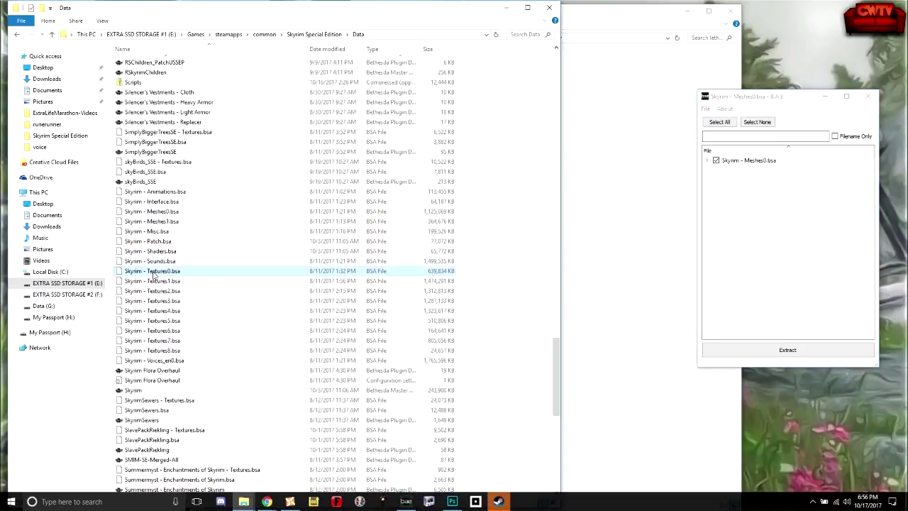
left_click_drag(155, 273, 788, 248)
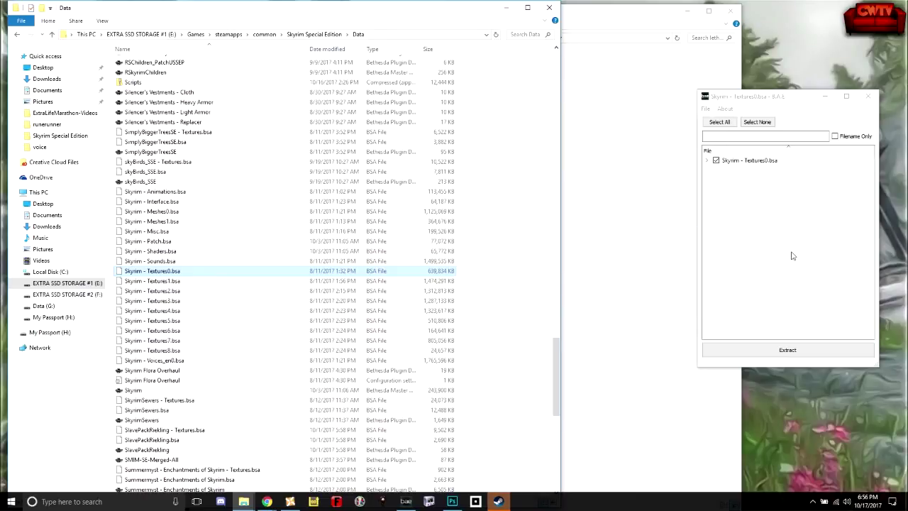
left_click(708, 161)
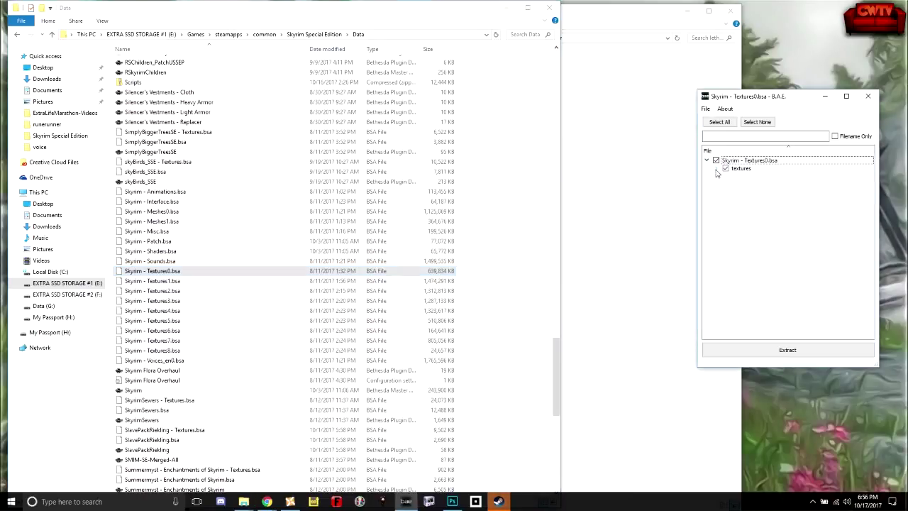
left_click(716, 169)
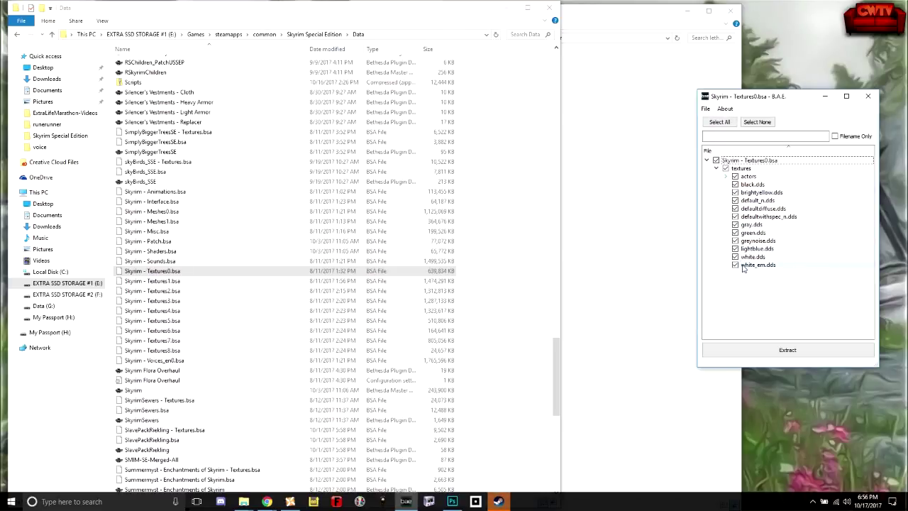
left_click(708, 162)
Load and inspect Skyrim - Textures1.bsa, then load Skyrim - Textures2.bsa in its place
left_click(155, 283)
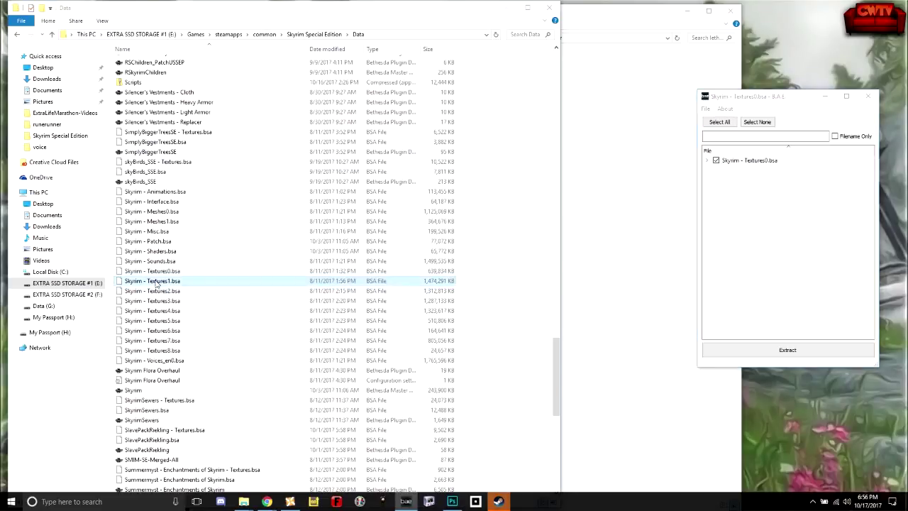
left_click_drag(156, 283, 786, 262)
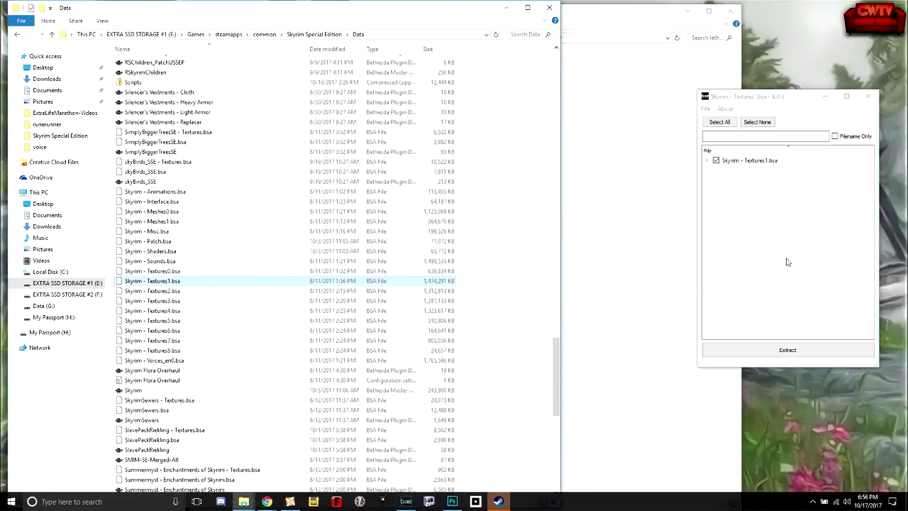
left_click(708, 160)
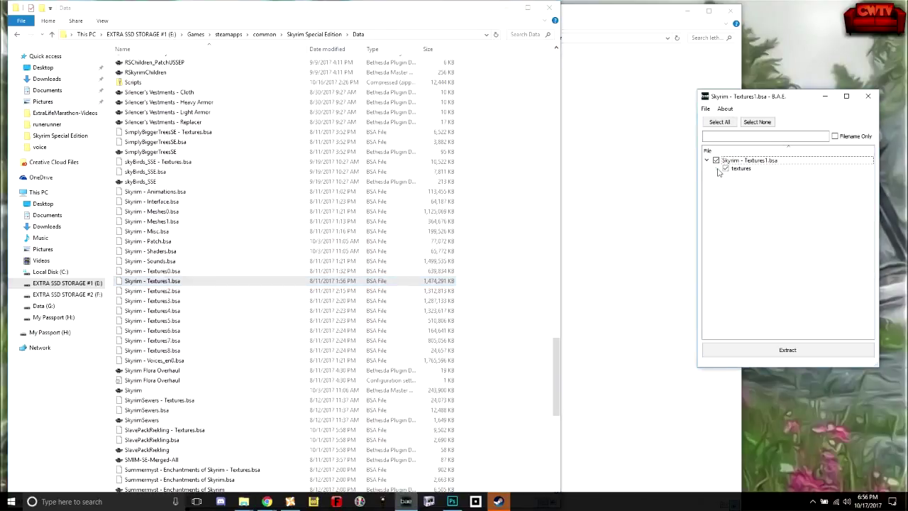
left_click(718, 170)
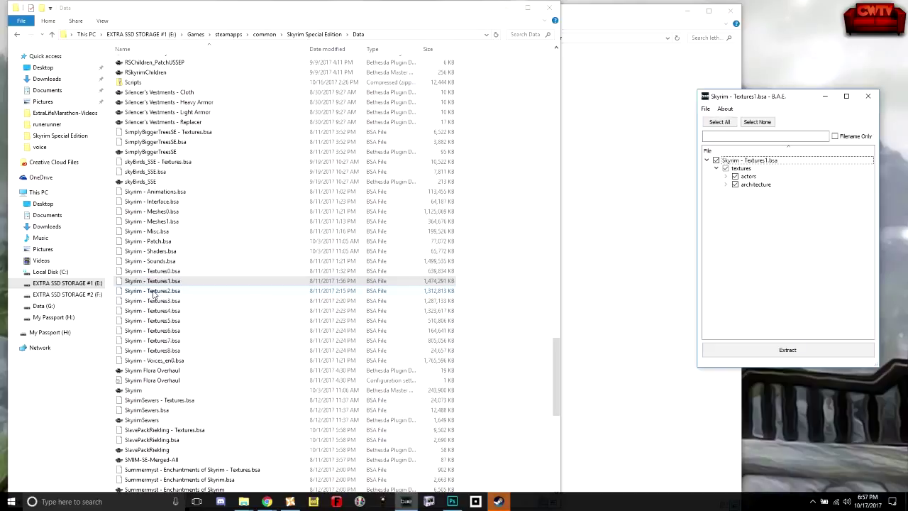
left_click_drag(154, 294, 763, 248)
Expand Textures2's textures > clothes folder and scroll through its contents
left_click(708, 160)
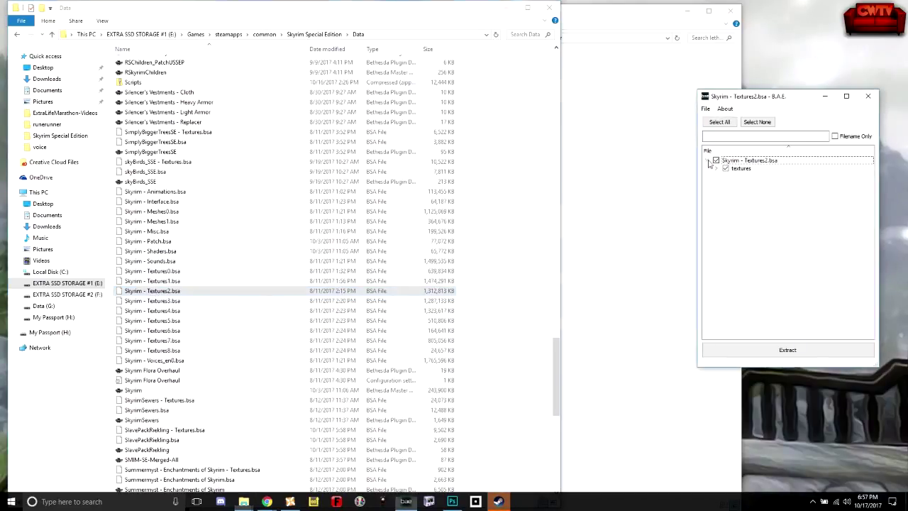
left_click(716, 169)
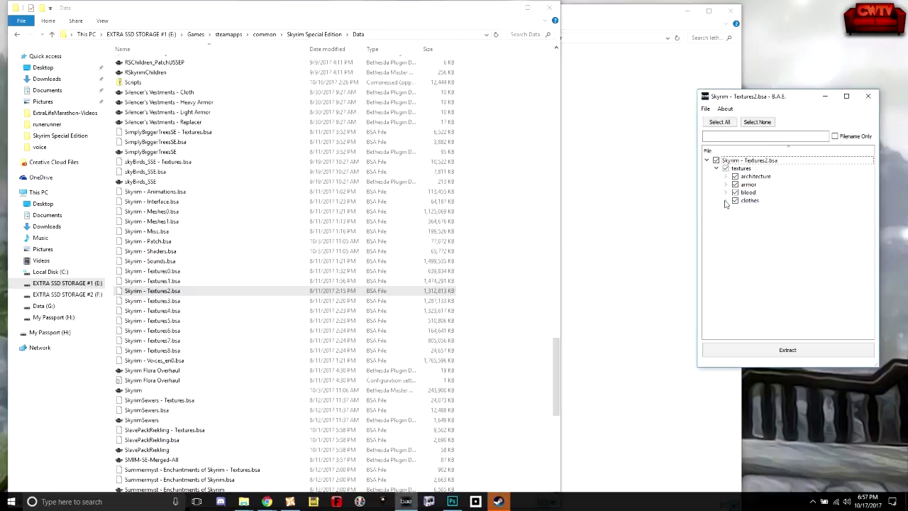
left_click(726, 200)
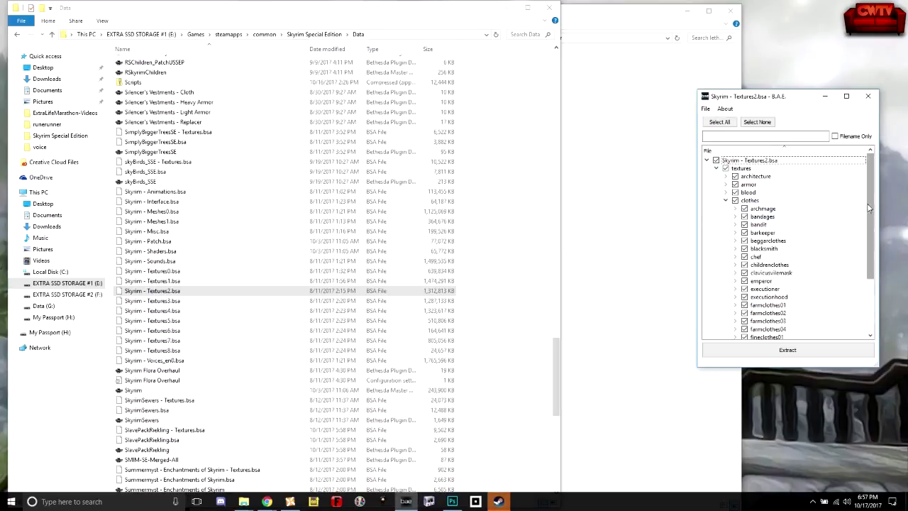
scroll(874, 220, "down", 2)
scroll(874, 220, "down", 3)
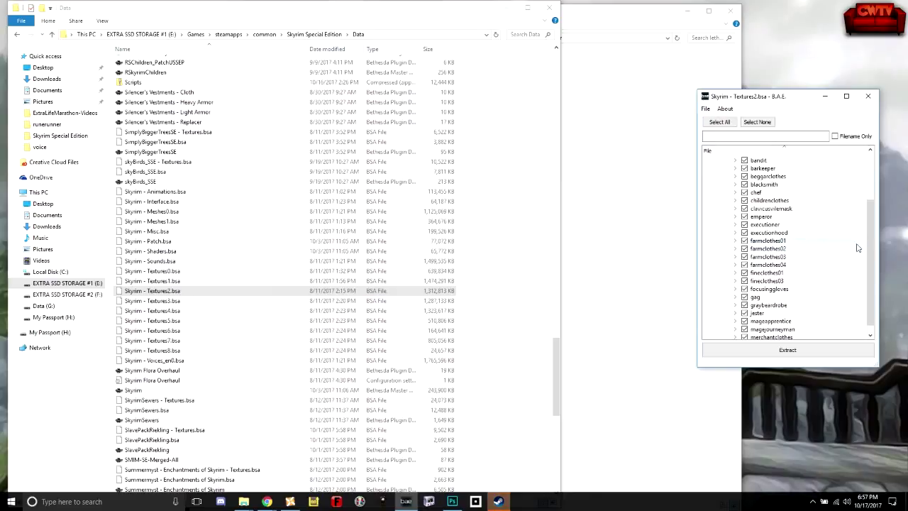
mouse_move(867, 242)
left_mouse_down()
mouse_move(873, 217)
mouse_move(877, 245)
mouse_move(868, 213)
mouse_move(873, 245)
left_mouse_up()
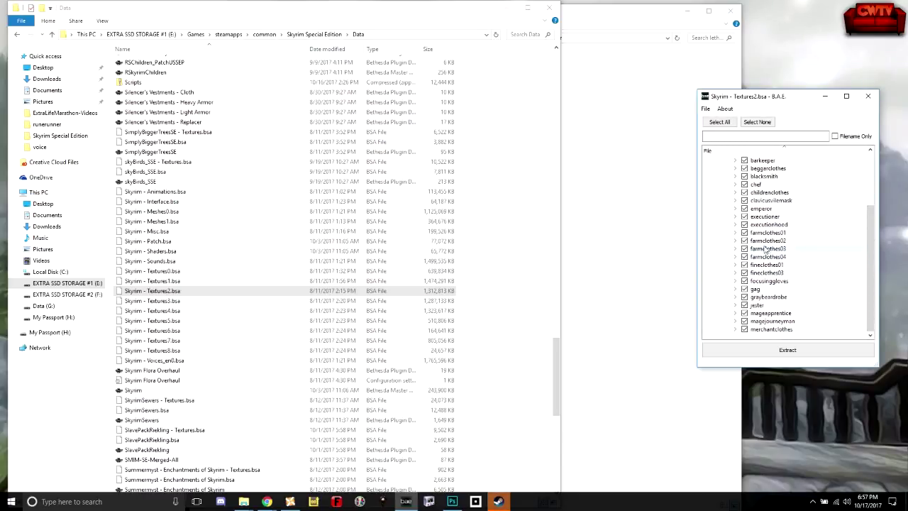
Inspect and close farmclothes03 and farmclothes01, then open farmclothes02
left_click(736, 249)
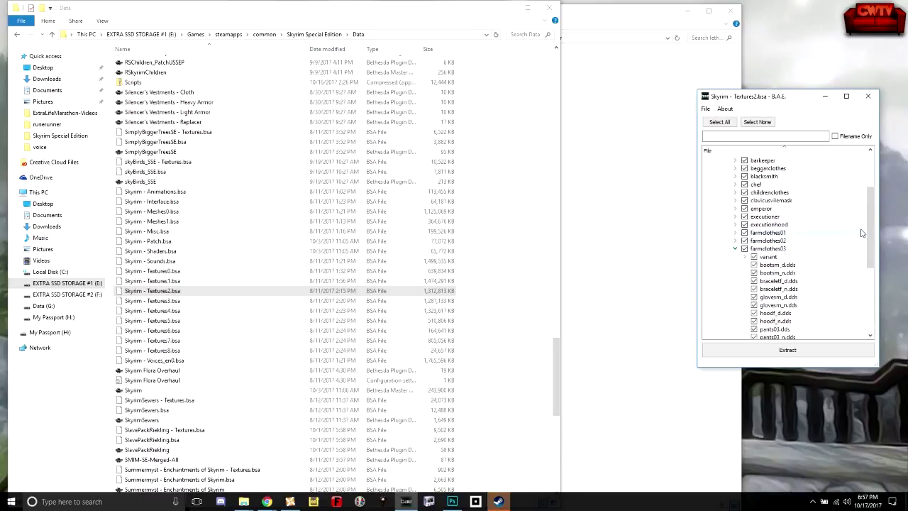
left_click_drag(873, 227, 877, 248)
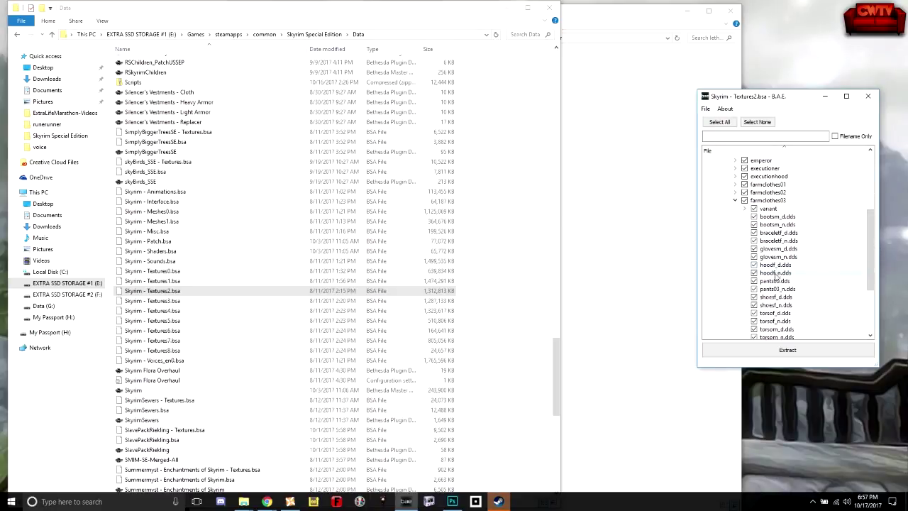
mouse_move(868, 262)
left_mouse_down()
mouse_move(868, 275)
mouse_move(868, 262)
left_mouse_up()
left_click(735, 200)
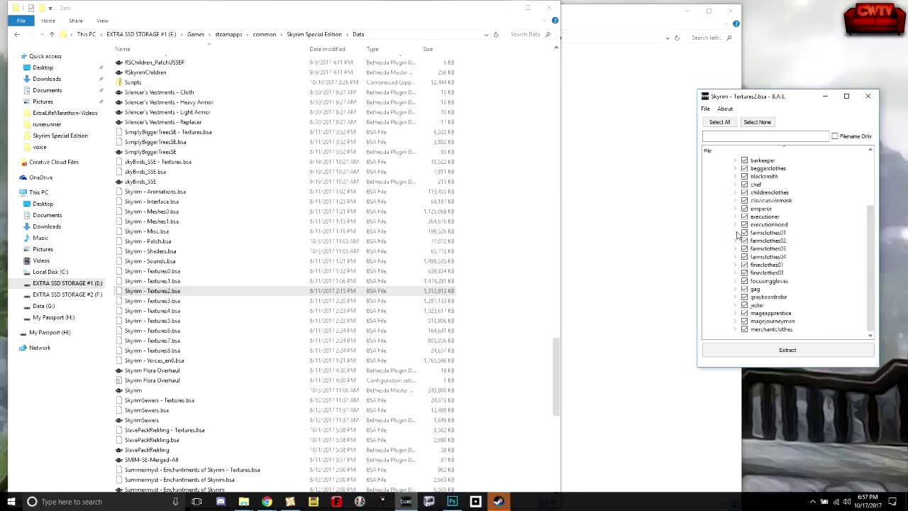
left_click(736, 233)
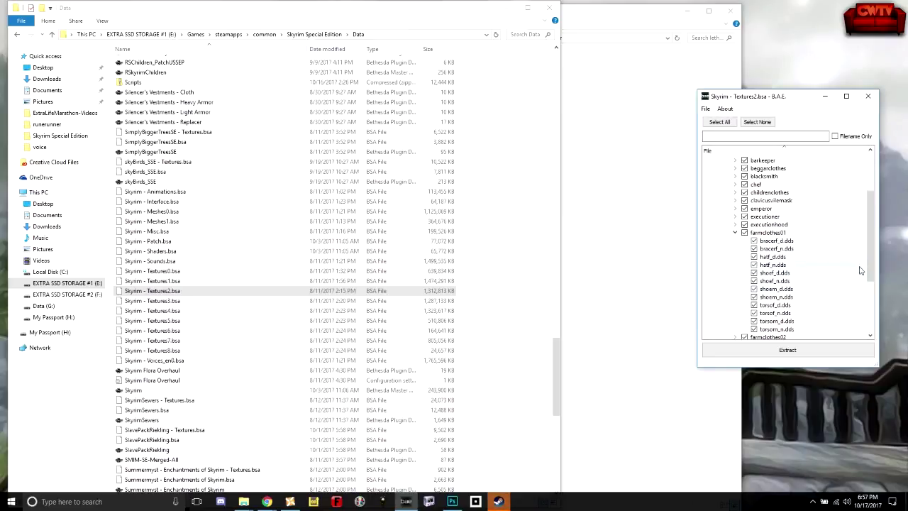
left_click_drag(870, 268, 871, 275)
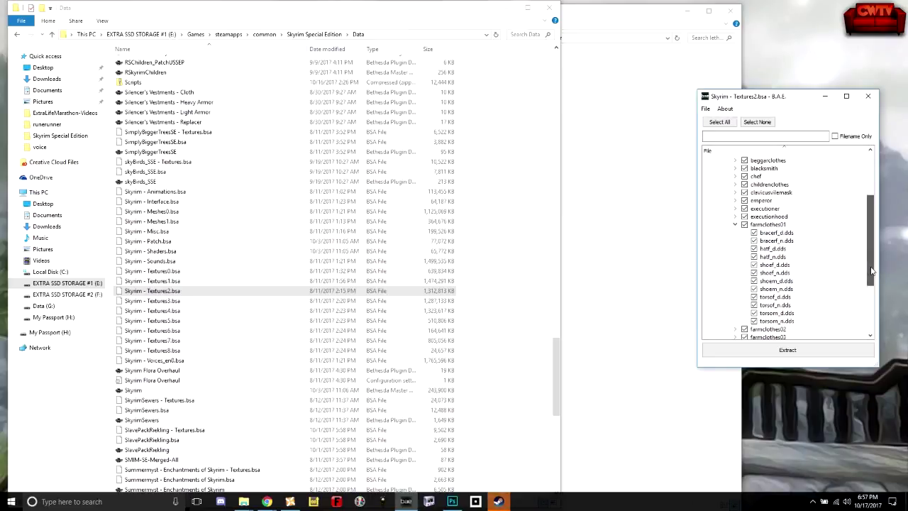
left_click(736, 225)
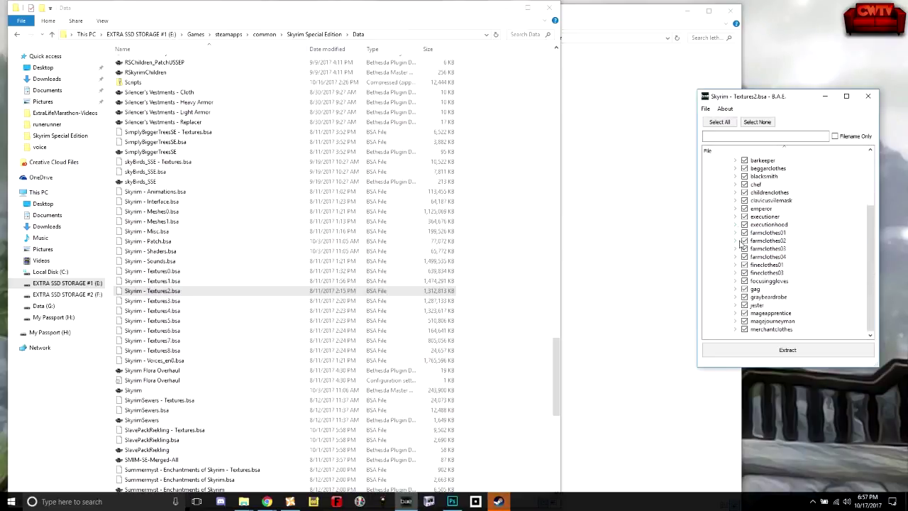
left_click(735, 240)
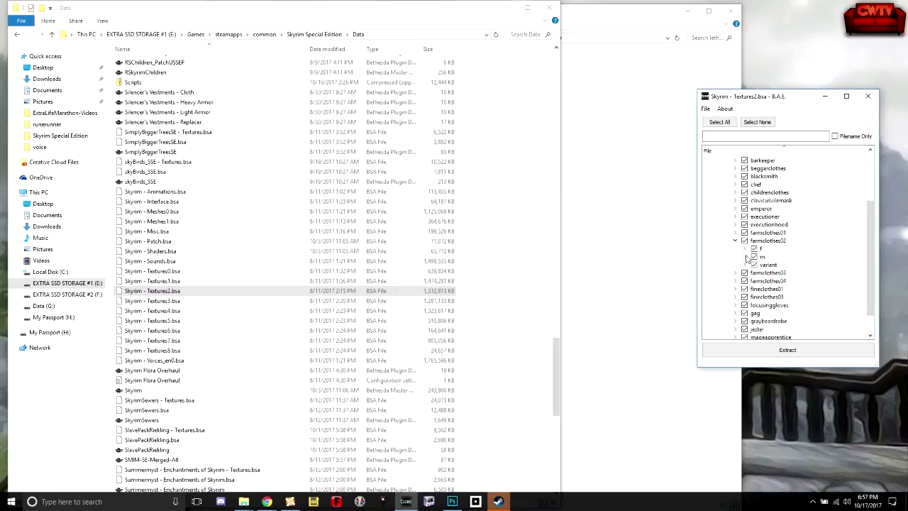
Check farmclothes02's m and f subfolders, then peek into farmclothes03 and farmclothes04
left_click(745, 256)
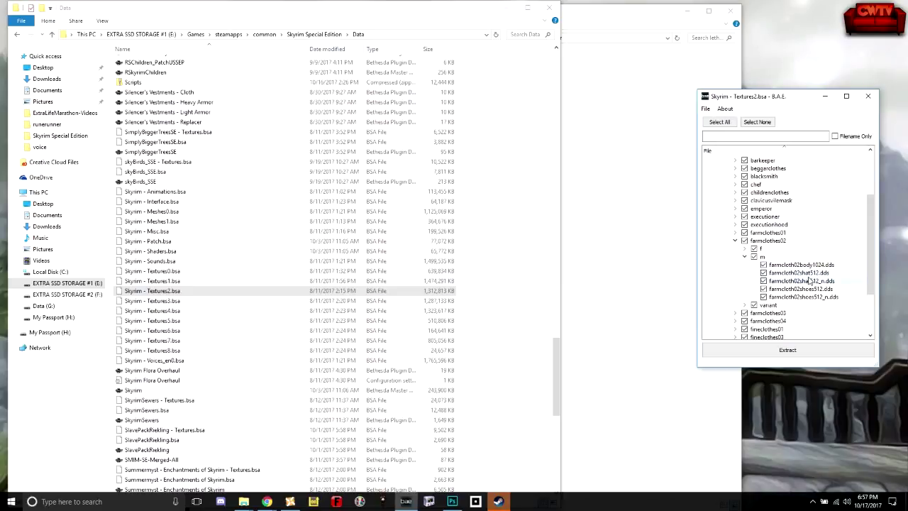
left_click(744, 257)
left_click(744, 250)
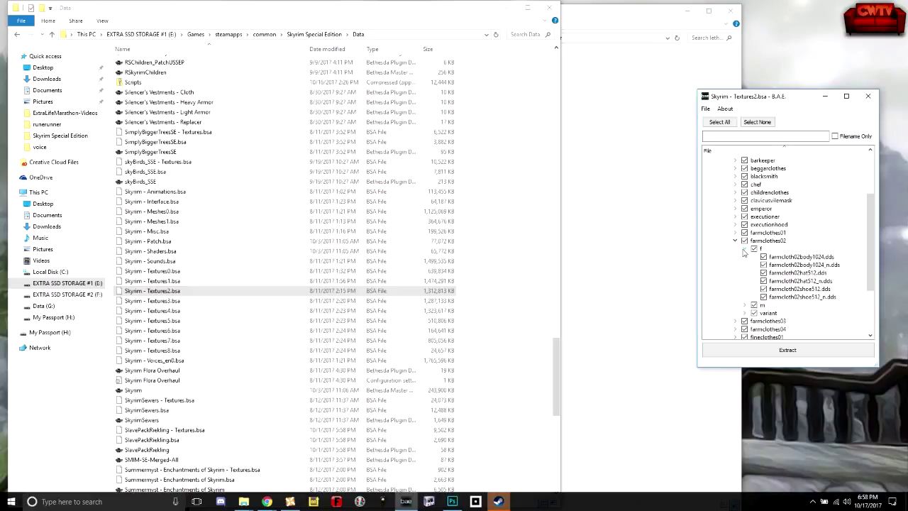
left_click(745, 250)
left_click(736, 242)
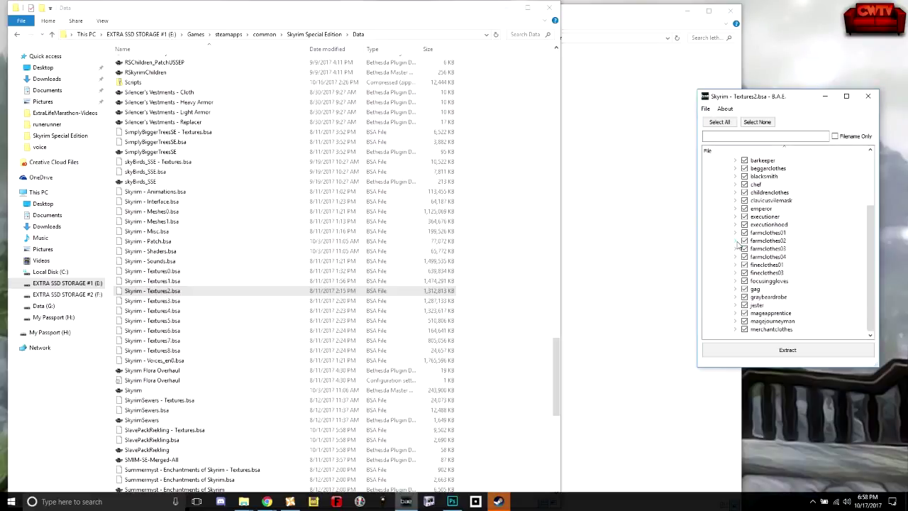
left_click(736, 249)
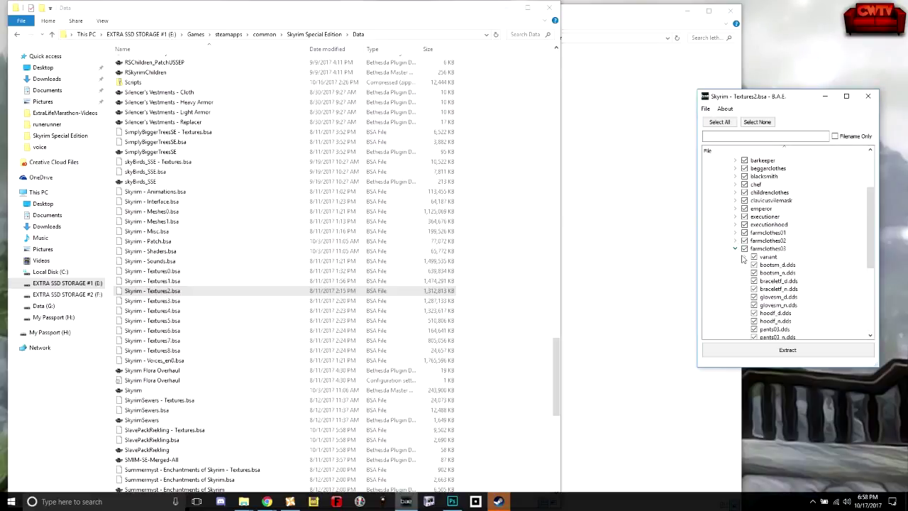
left_click(736, 250)
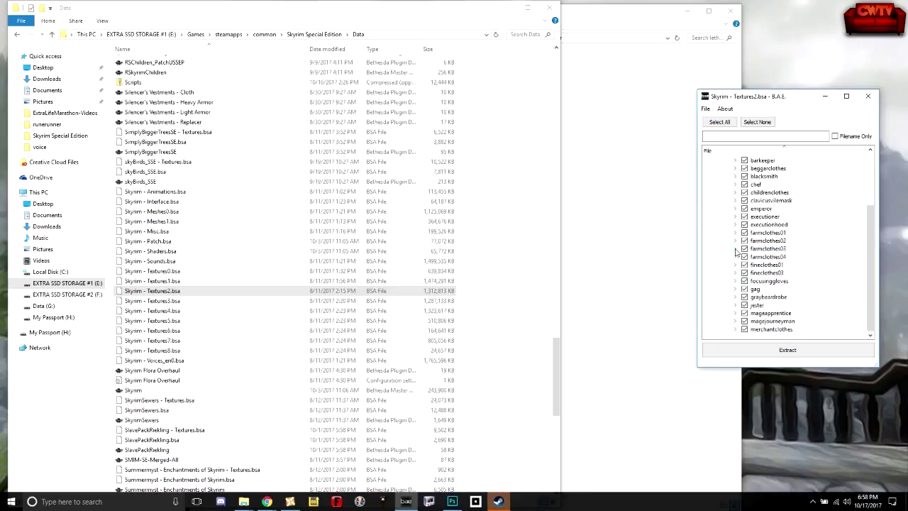
left_click(737, 257)
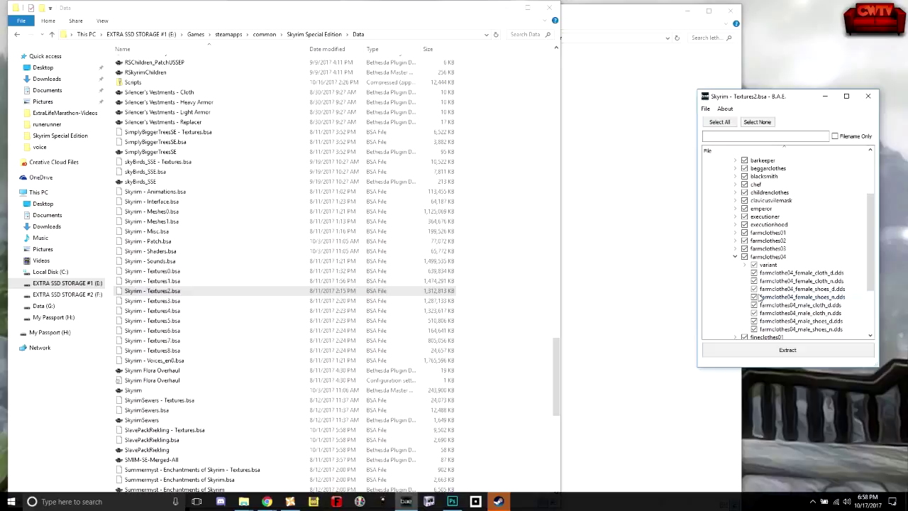
left_click(736, 257)
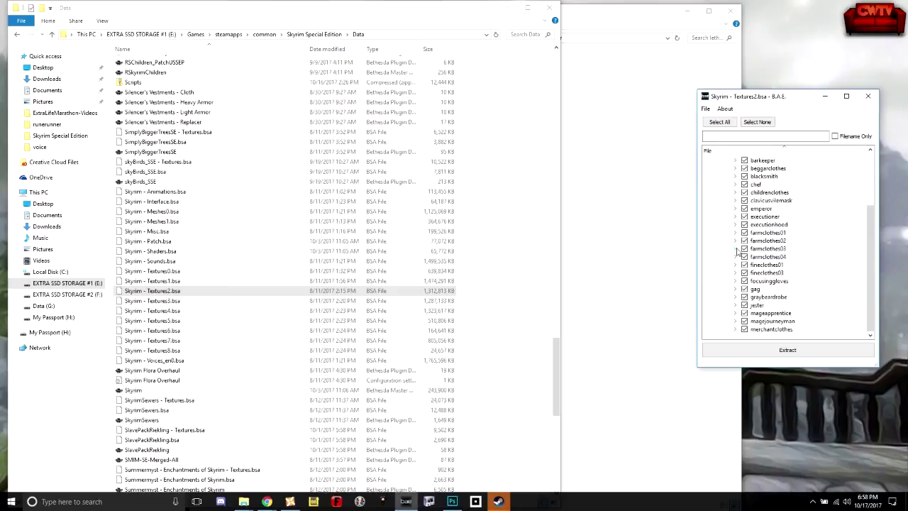
Re-expand farmclothes02 and open its m subfolder with the farmcloth02 textures
left_click(736, 248)
left_click(736, 248)
left_click(735, 240)
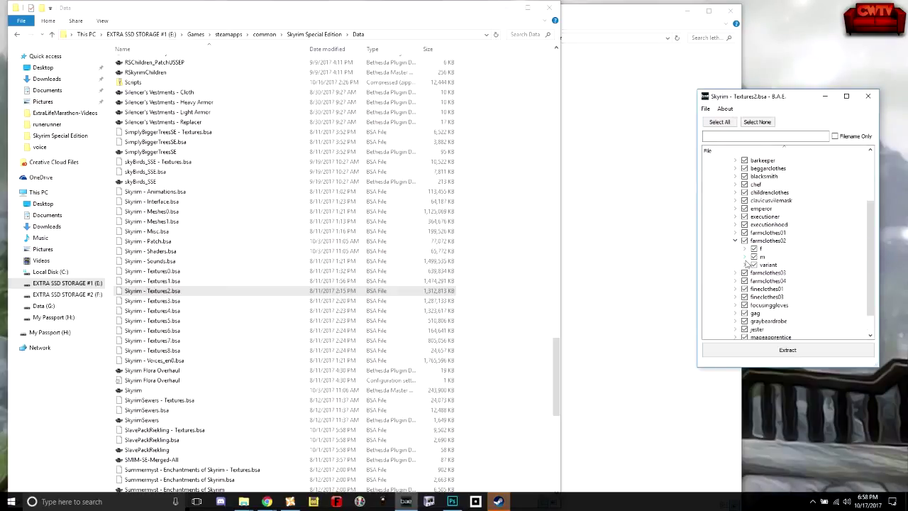
left_click(745, 264)
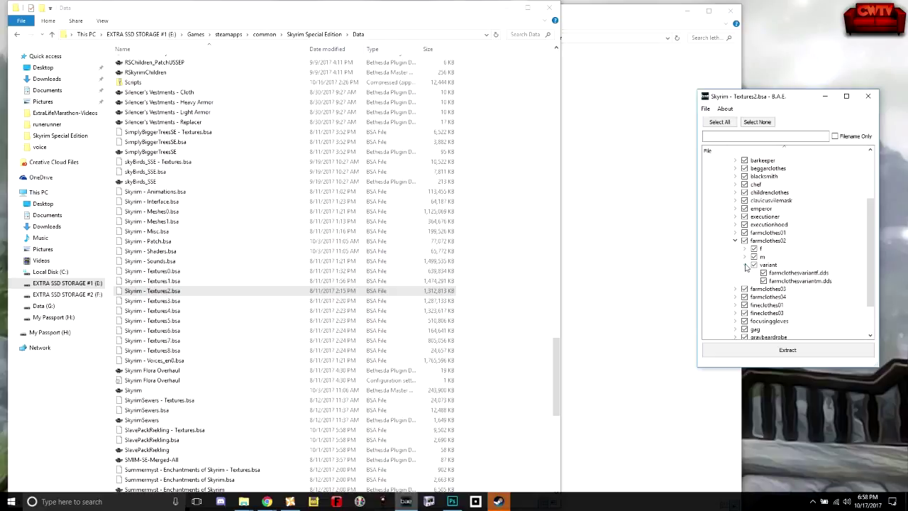
left_click(746, 264)
left_click(746, 257)
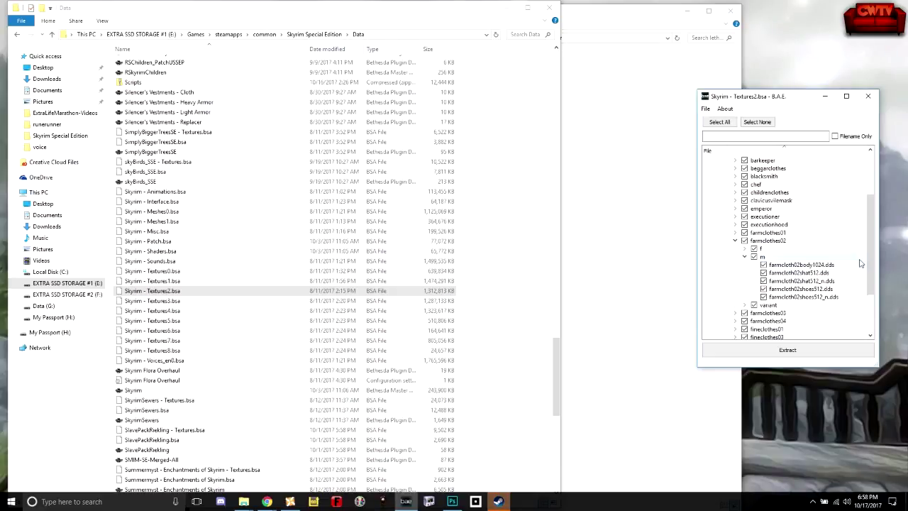
Check the files in farmclothes01, then scroll the tree back to the top
scroll(861, 264, "down", 2)
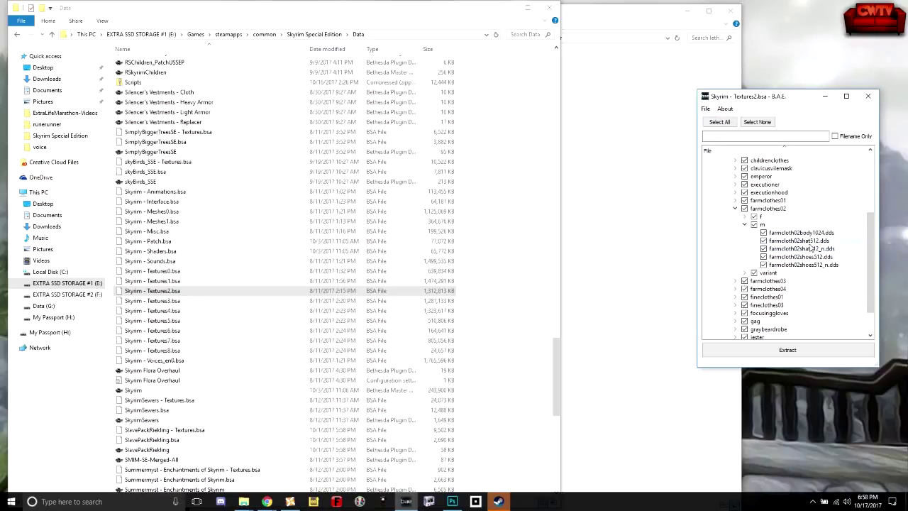
left_click(735, 201)
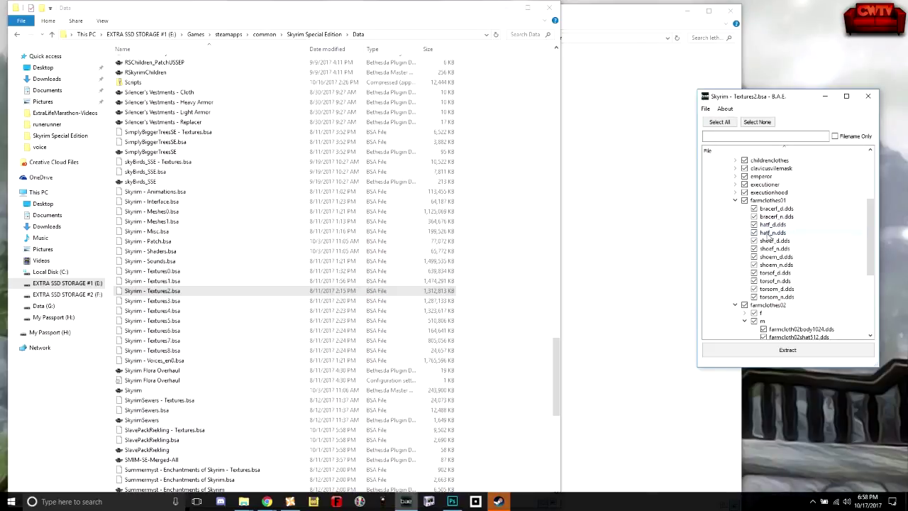
left_click(736, 203)
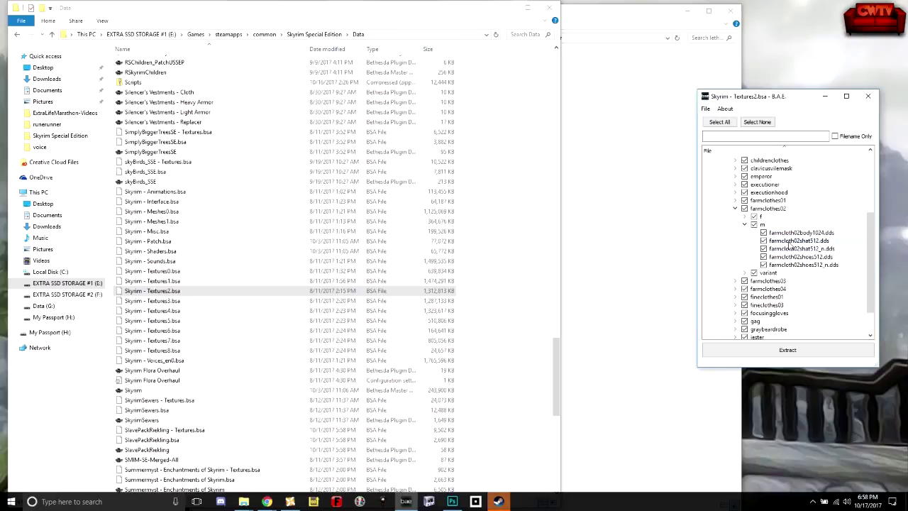
left_click_drag(870, 276, 870, 213)
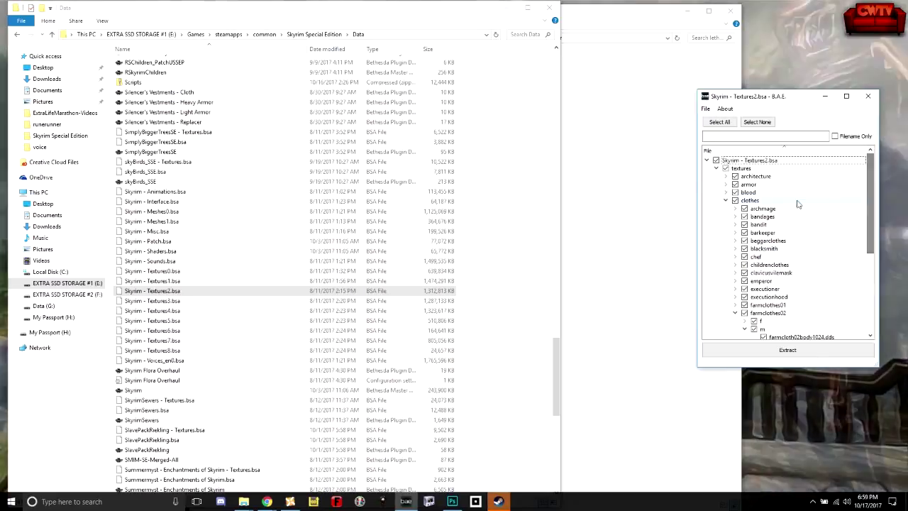
Untick the whole archive, mark only the farmcloth02shat512 hat textures, and start extracting
left_click(716, 162)
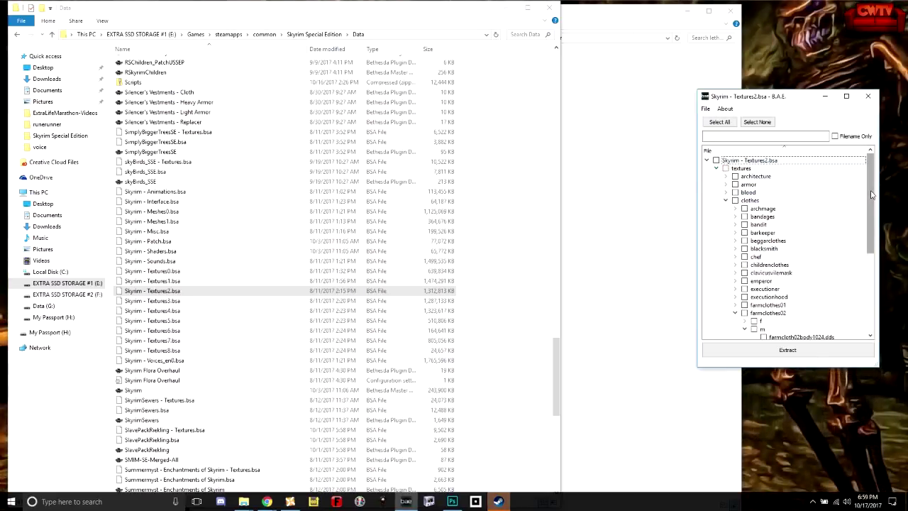
left_click_drag(873, 197, 879, 261)
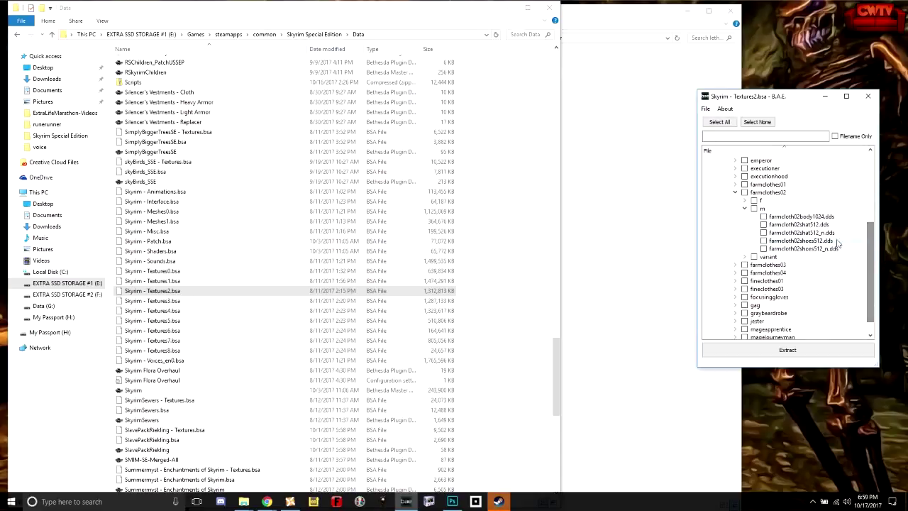
left_click(763, 225)
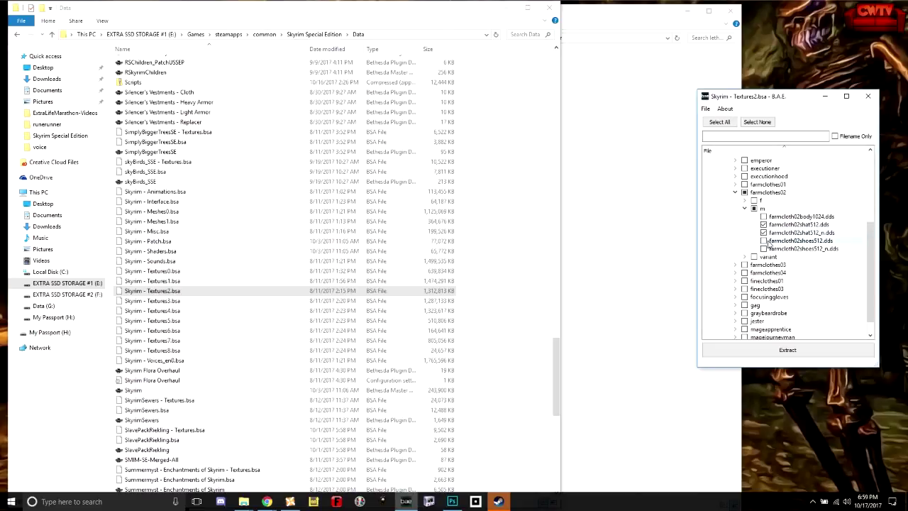
left_click(789, 351)
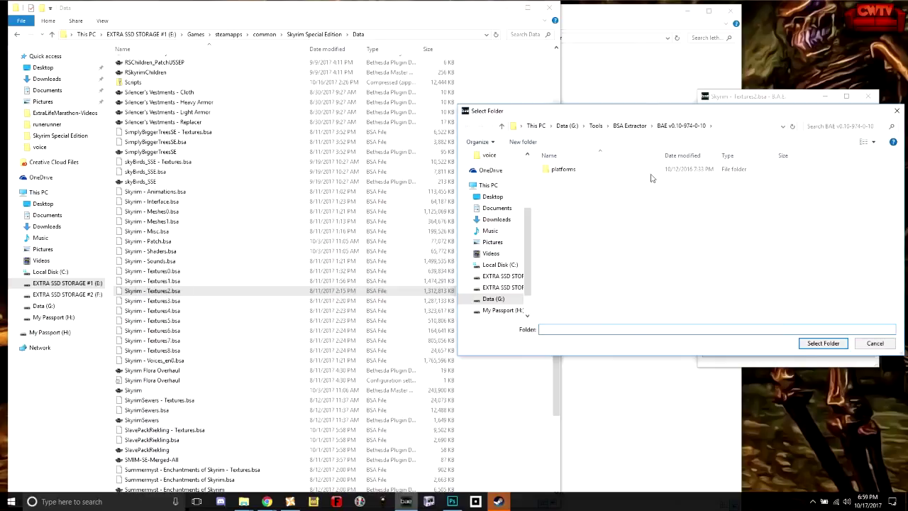
Browse the folder picker to Data (G:) > CWMODS > SkyrimSpecialEdition
left_click(495, 301)
double_click(565, 219)
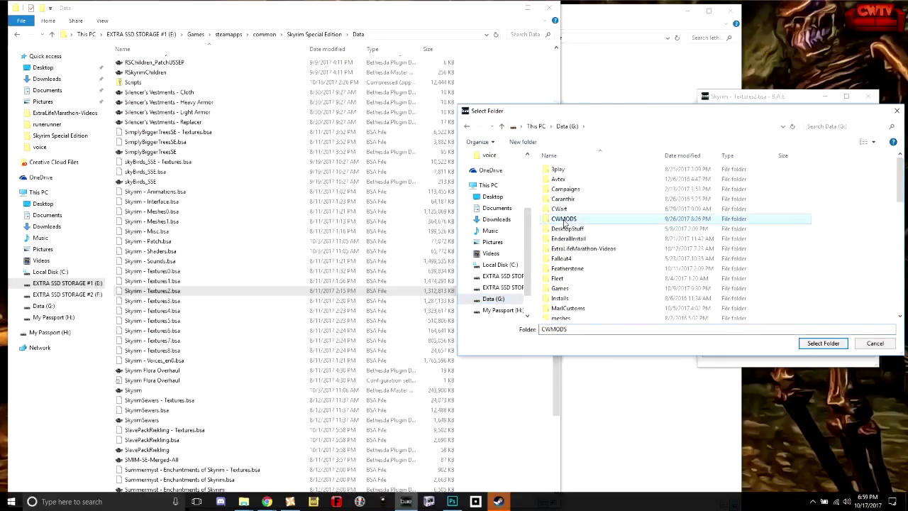
scroll(586, 241, "down", 10)
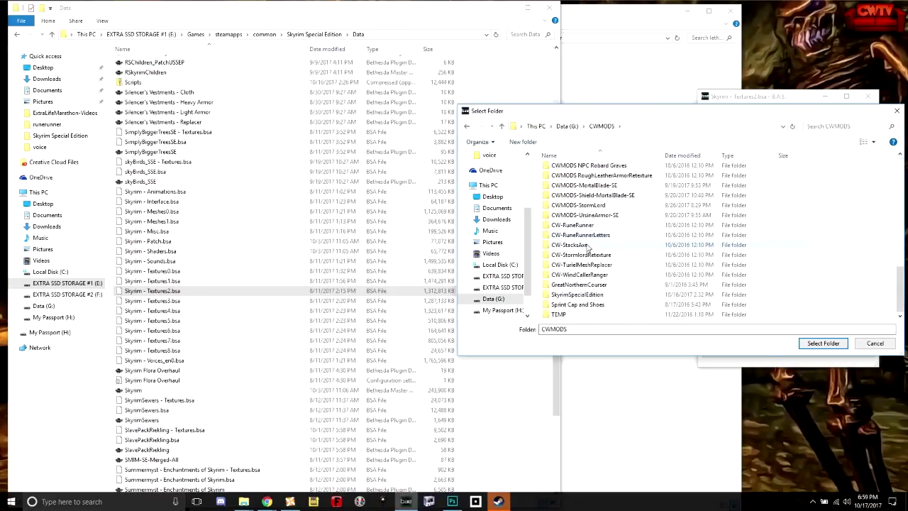
left_click(572, 296)
double_click(571, 296)
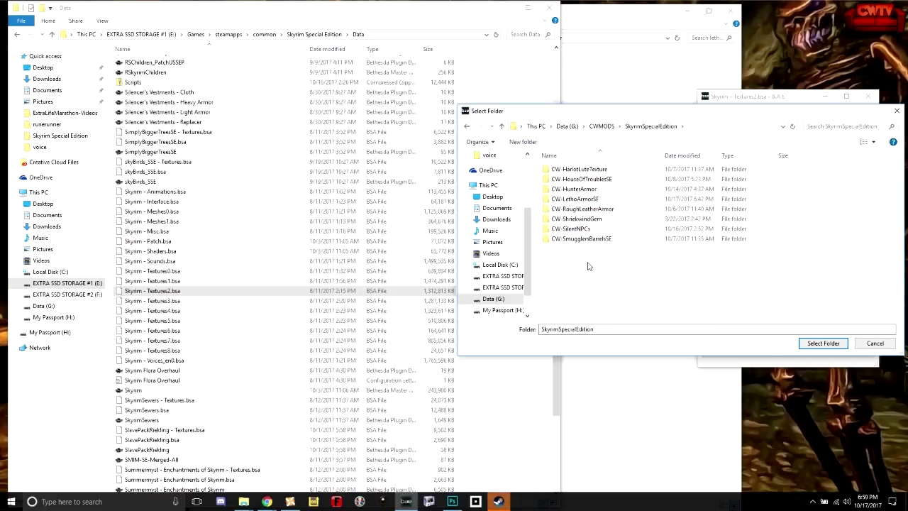
Create a CW-SprintCap folder there and extract the hat textures into it
left_click(523, 142)
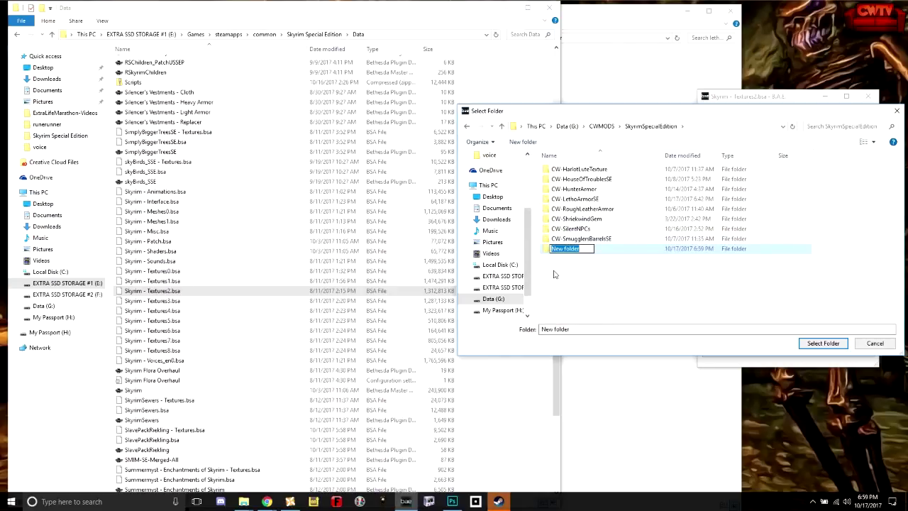
type("CW-")
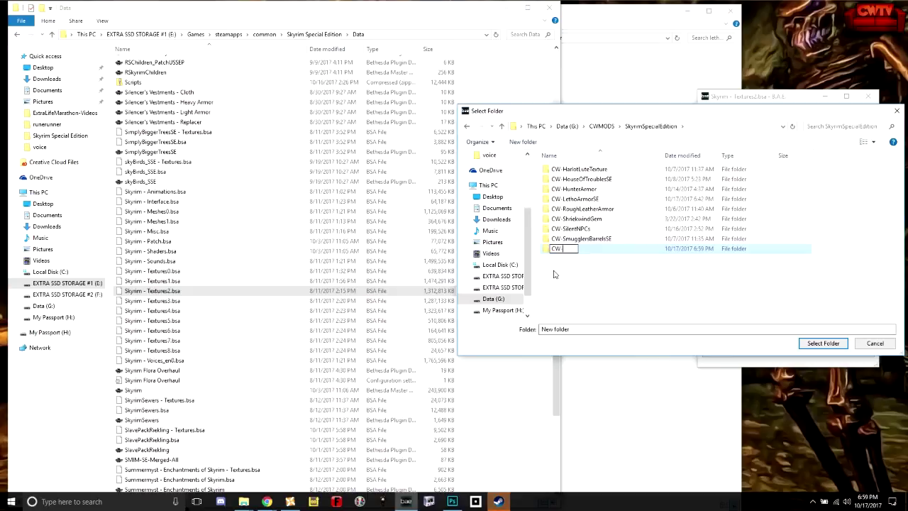
key("BackSpace")
type("-SprintCap")
key("Return")
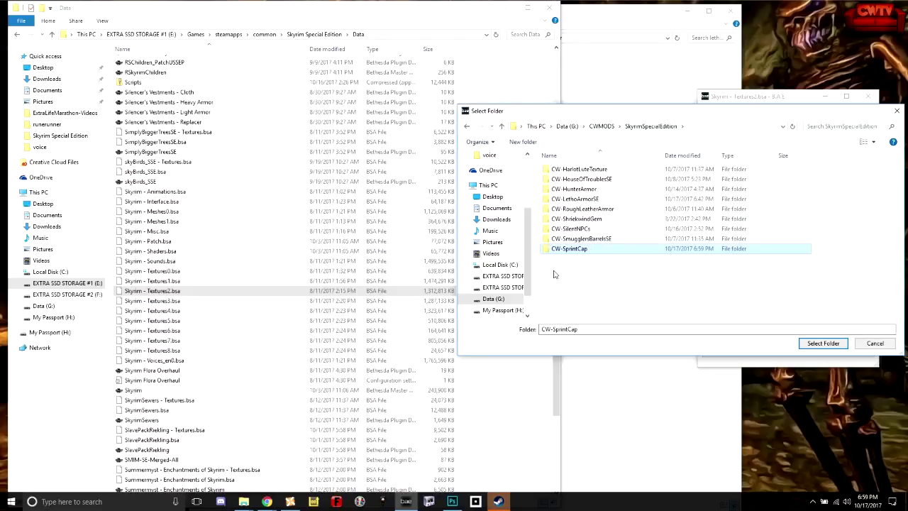
left_click(824, 343)
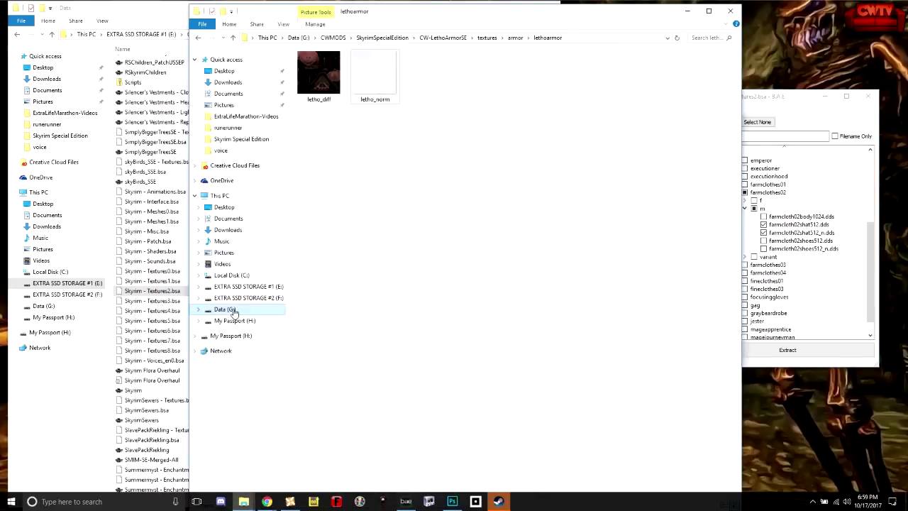
Browse Explorer to Data (G:) > CWMODS > SkyrimSpecialEdition
left_click(237, 311)
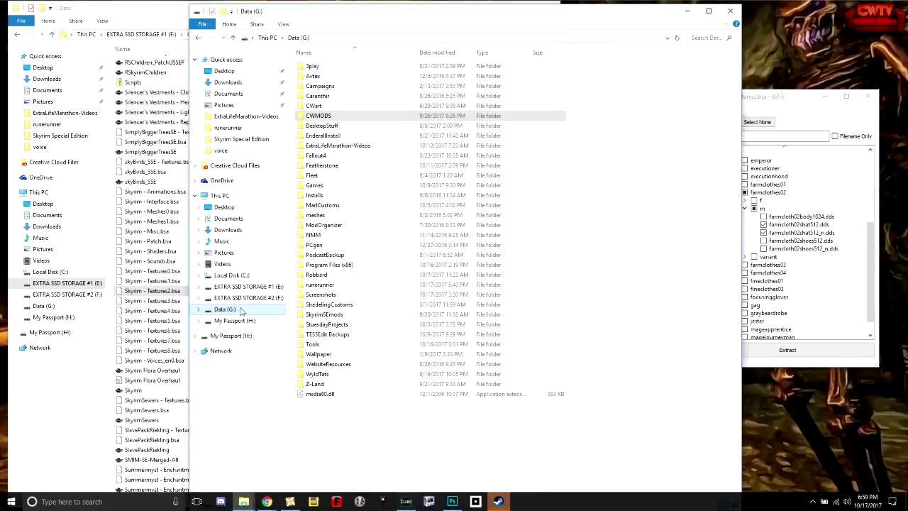
left_click(321, 118)
double_click(322, 117)
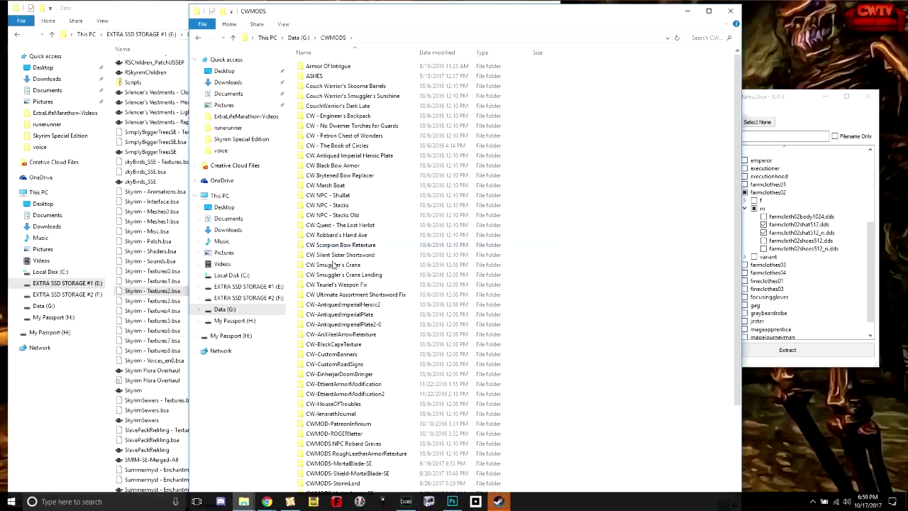
scroll(330, 306, "down", 3)
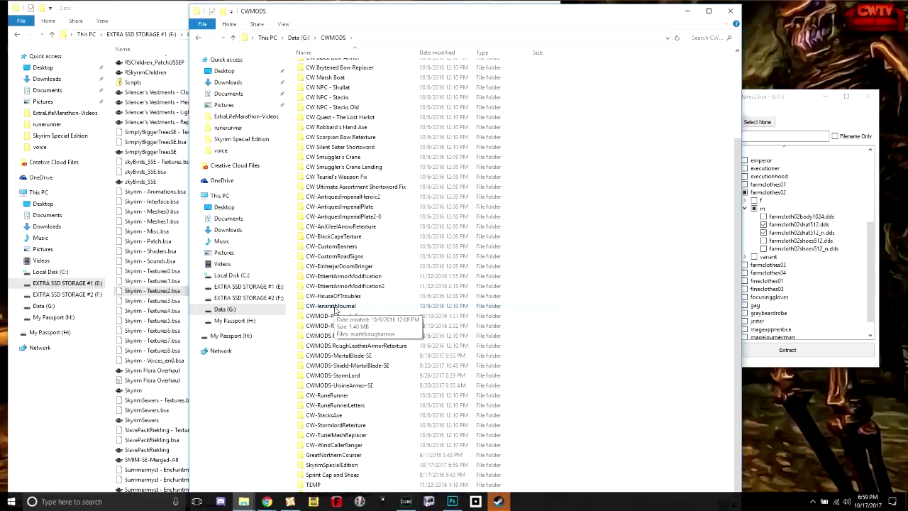
double_click(330, 456)
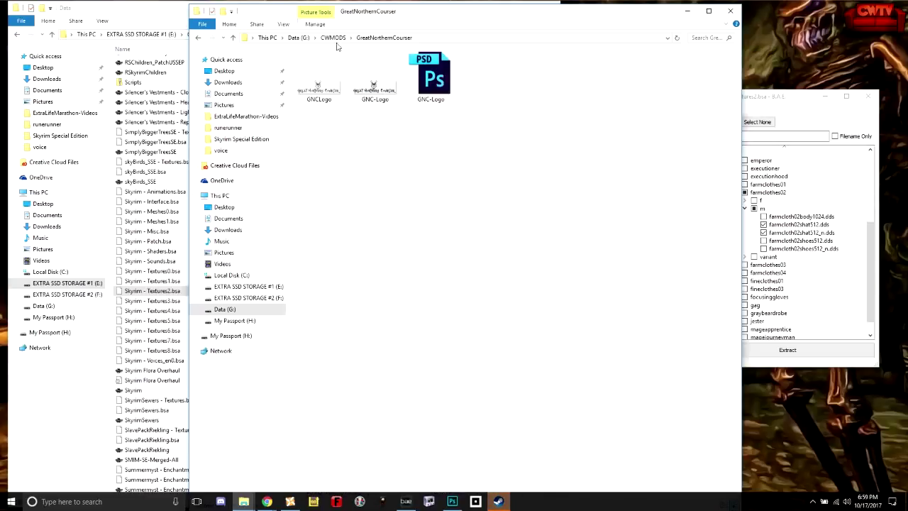
left_click(333, 38)
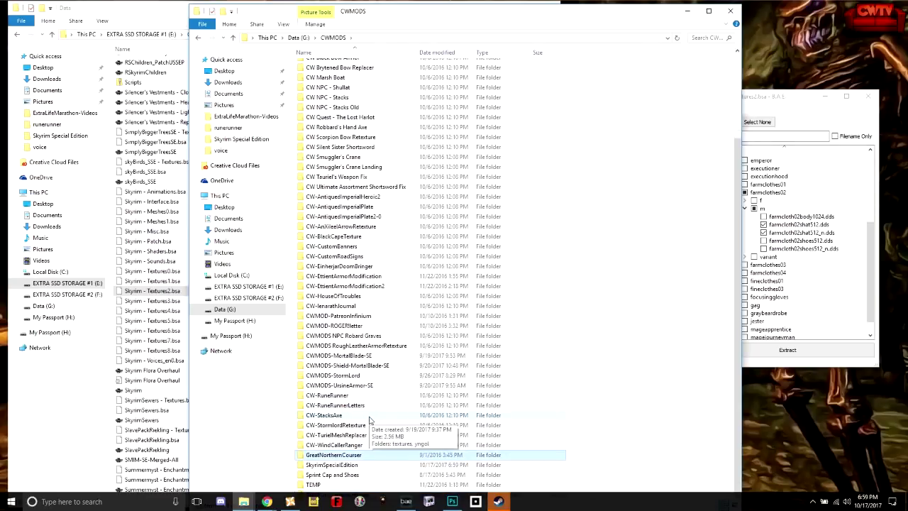
left_click(350, 467)
double_click(351, 470)
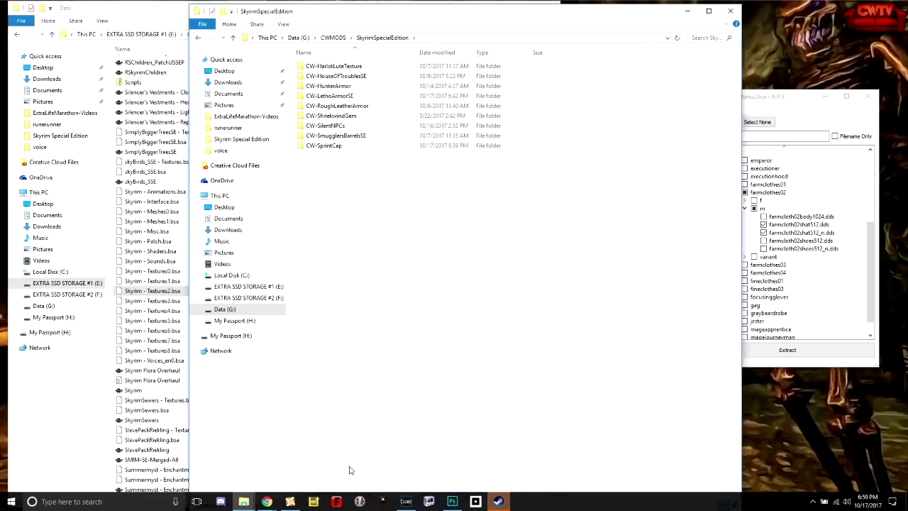
Open CW-SprintCap > textures > clothes > farmclothes02 > m to see the extracted hat textures
double_click(331, 146)
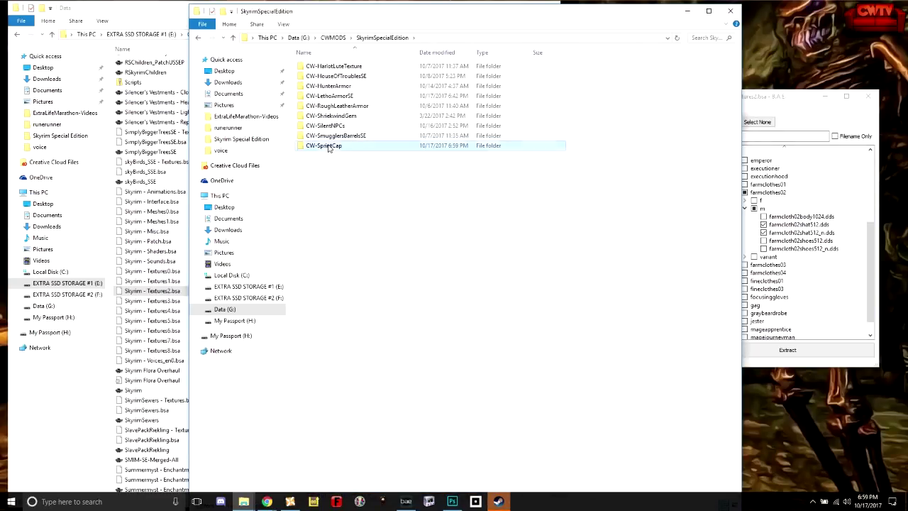
double_click(320, 67)
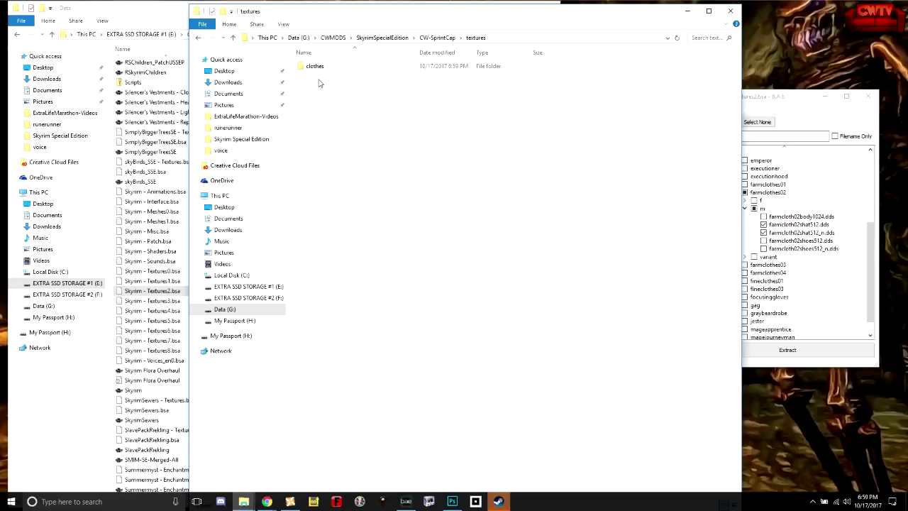
double_click(321, 68)
double_click(325, 67)
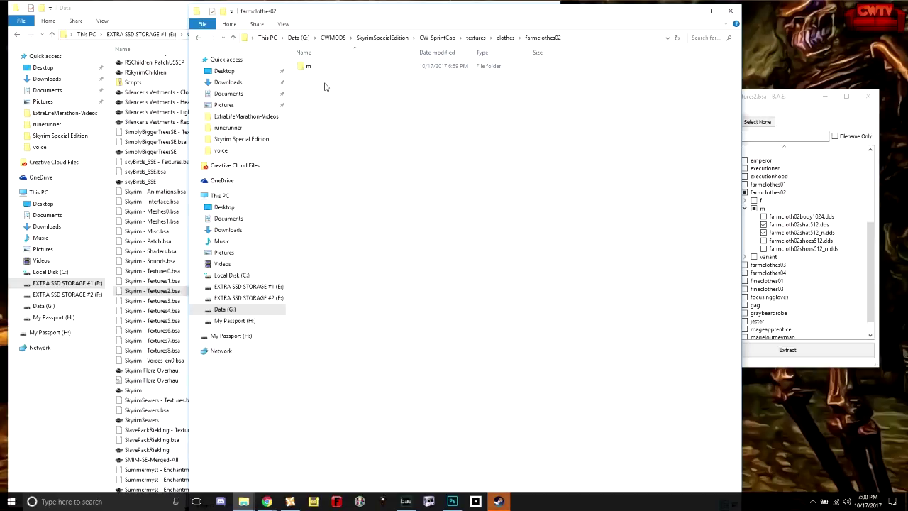
double_click(311, 68)
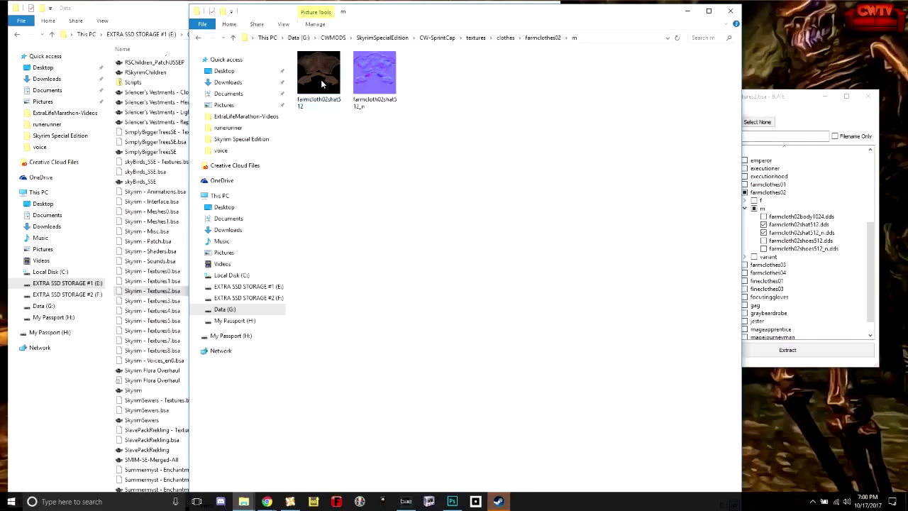
Open farmcloth02shat512.dds in Photoshop with default DDS settings, glance at letho_diff.psd, and return to it
double_click(320, 80)
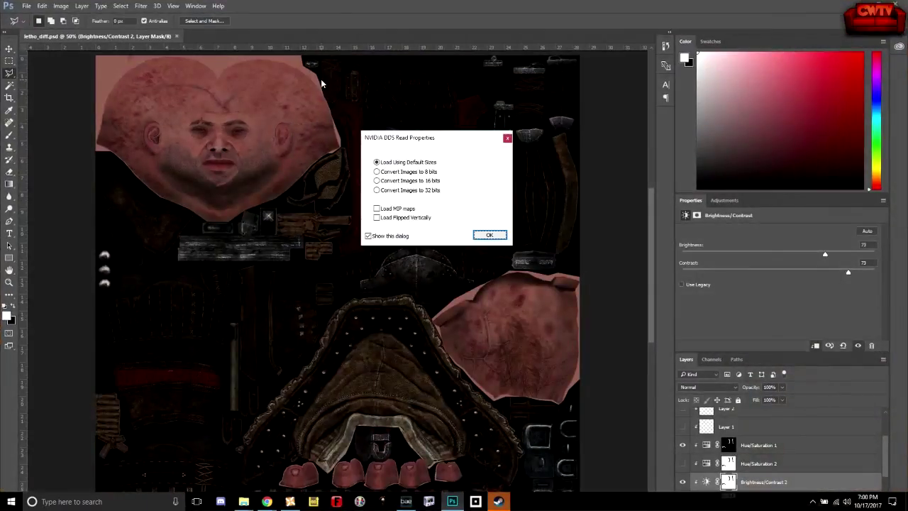
left_click(488, 236)
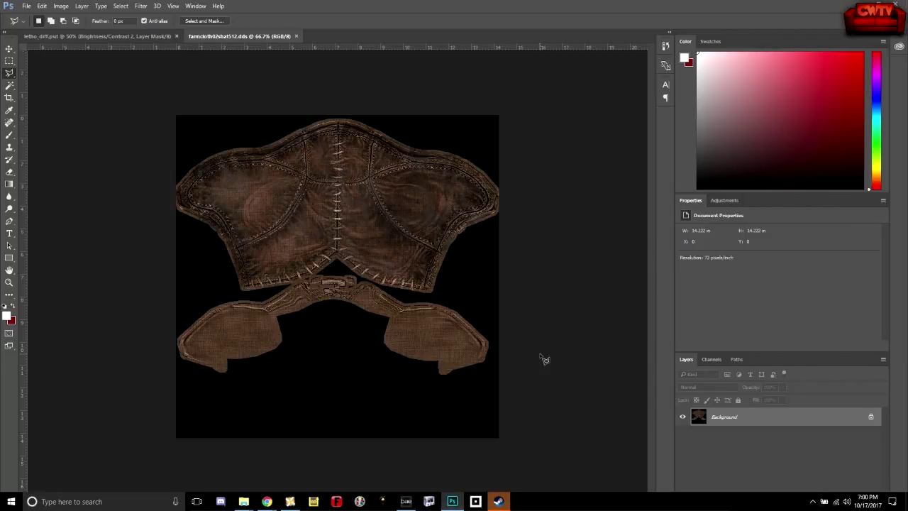
left_click(145, 38)
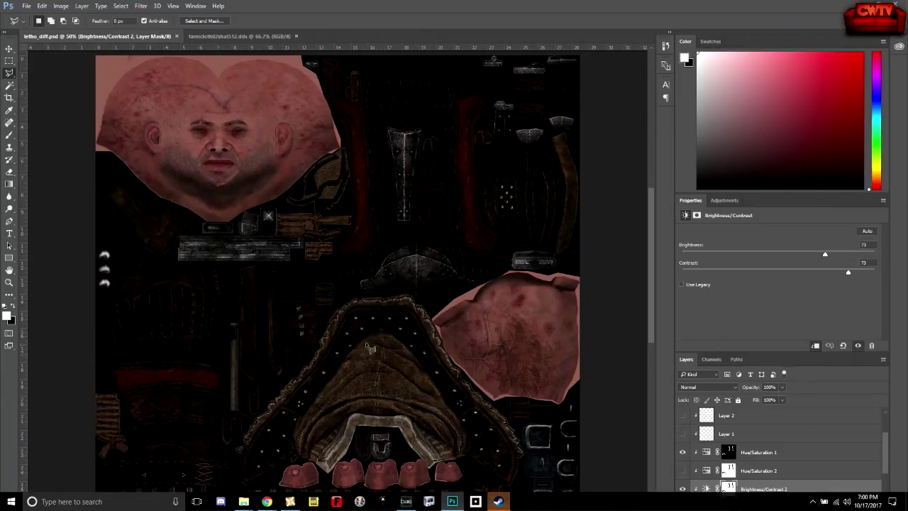
left_click(239, 35)
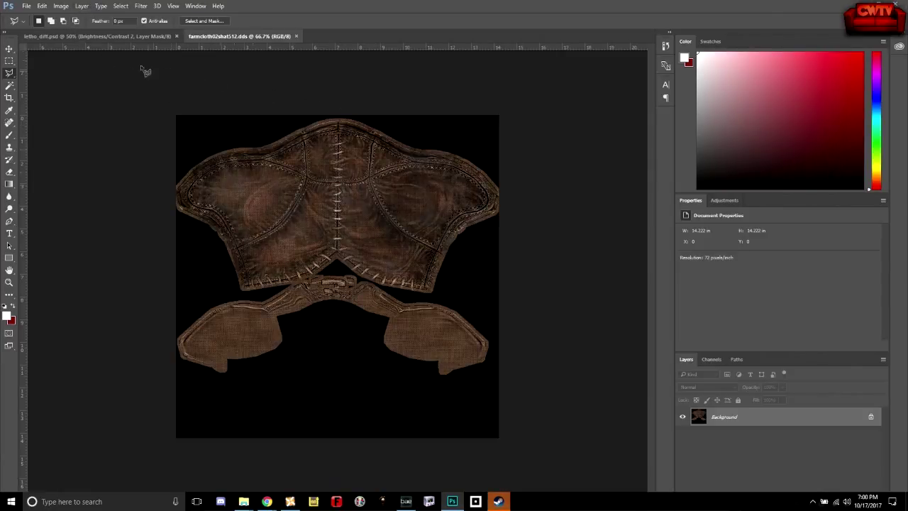
Add a Levels 1 adjustment layer clipped to the layer below
left_click(81, 6)
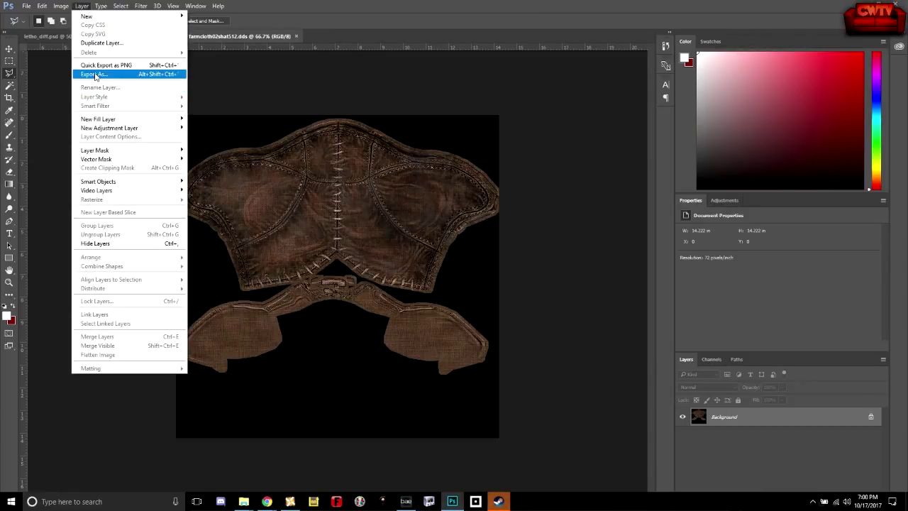
mouse_move(107, 130)
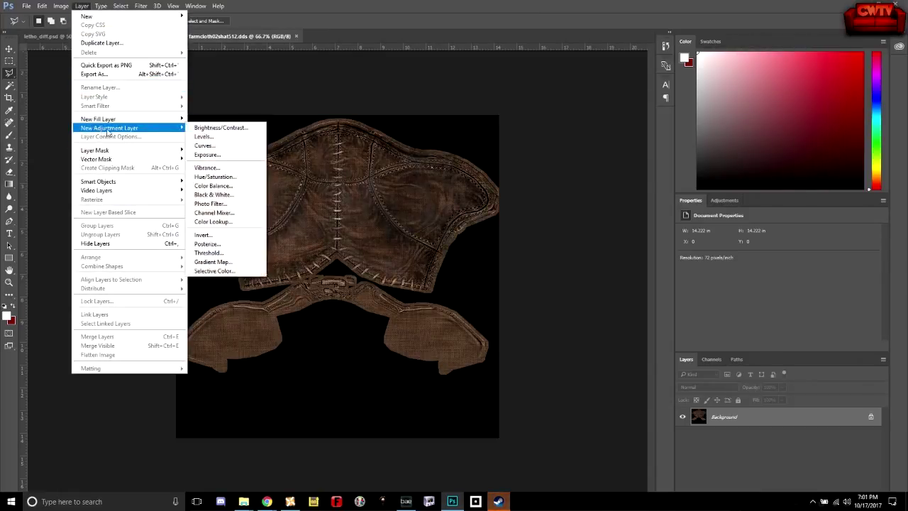
left_click(207, 137)
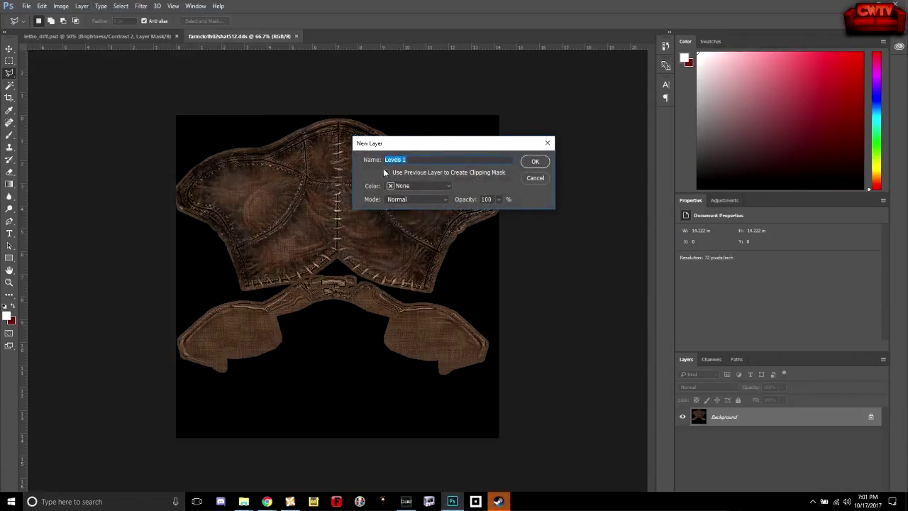
left_click(422, 172)
left_click(536, 162)
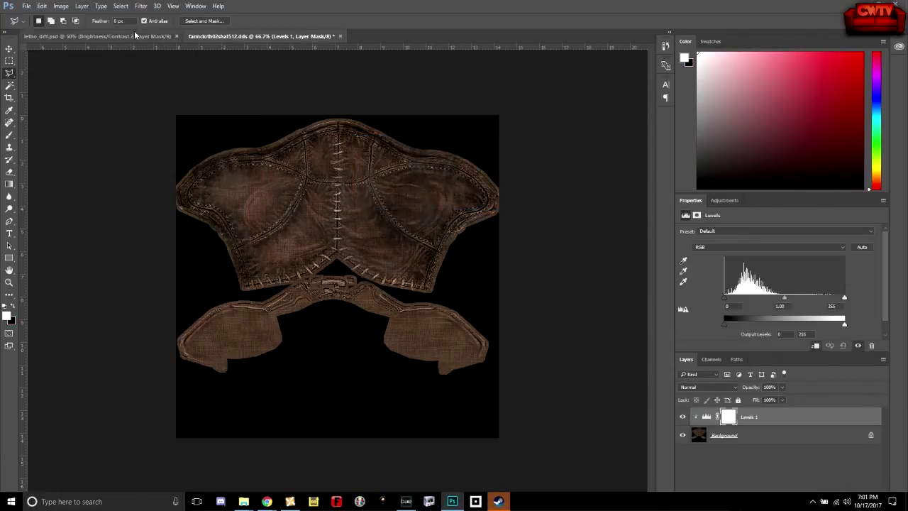
Add a Brightness/Contrast 1 adjustment layer above the Background layer
left_click(740, 436)
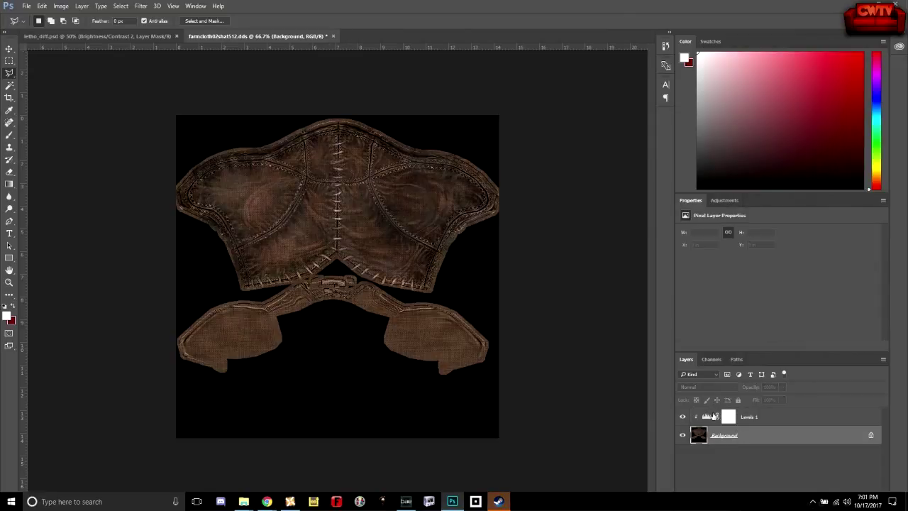
left_click(80, 9)
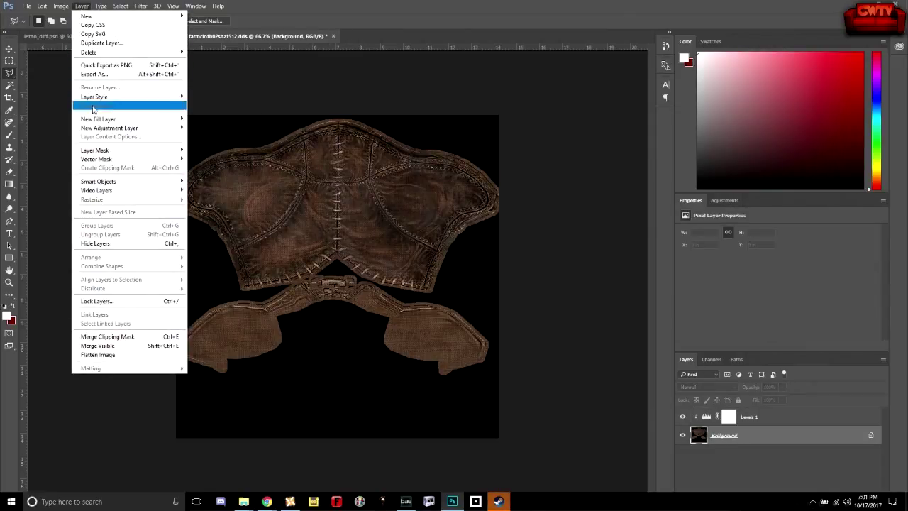
mouse_move(140, 134)
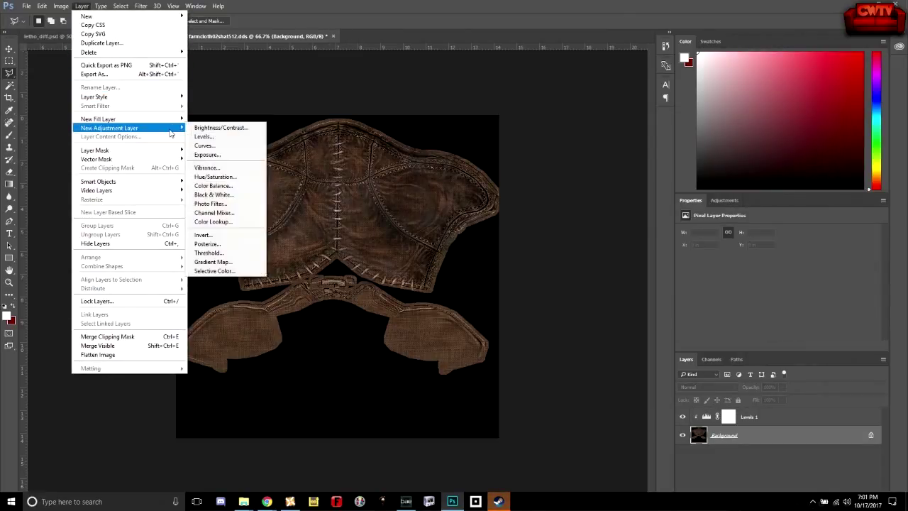
left_click(216, 128)
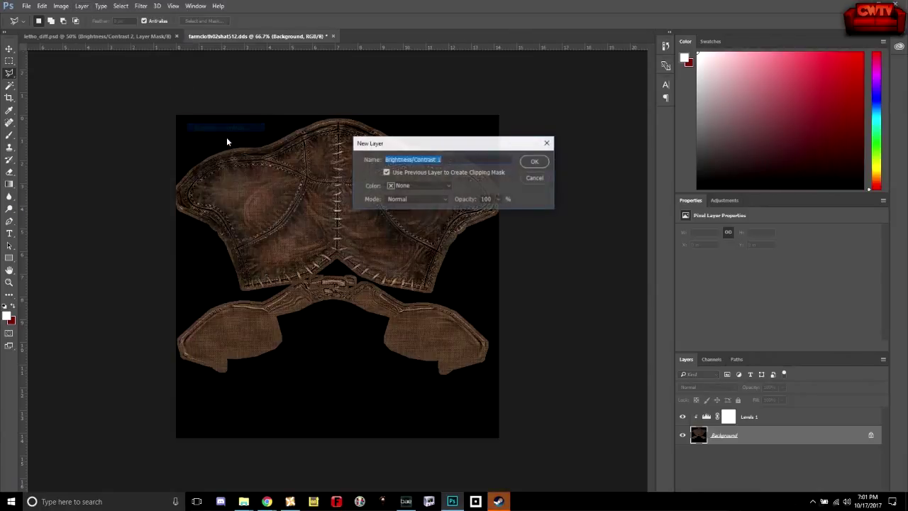
left_click(536, 162)
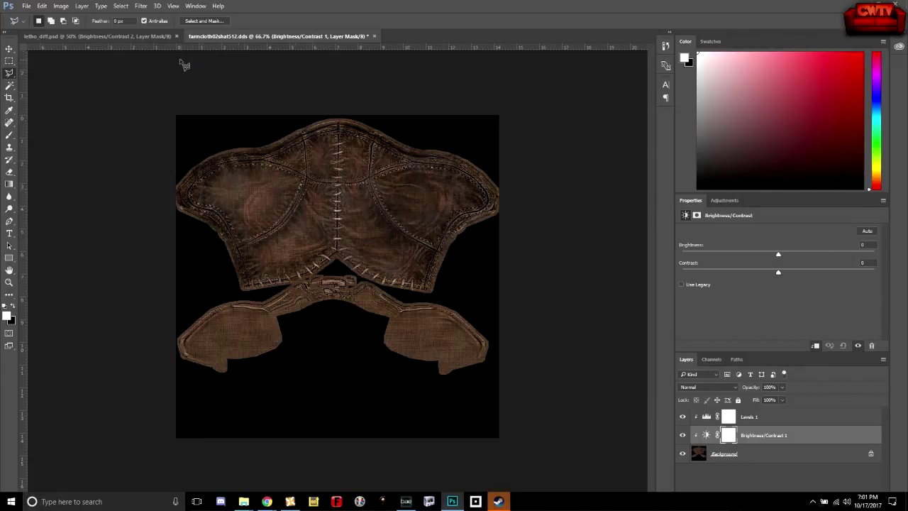
Check letho_diff's Levels 2, then set the hat's Levels 1 white output level to 131
left_click(147, 37)
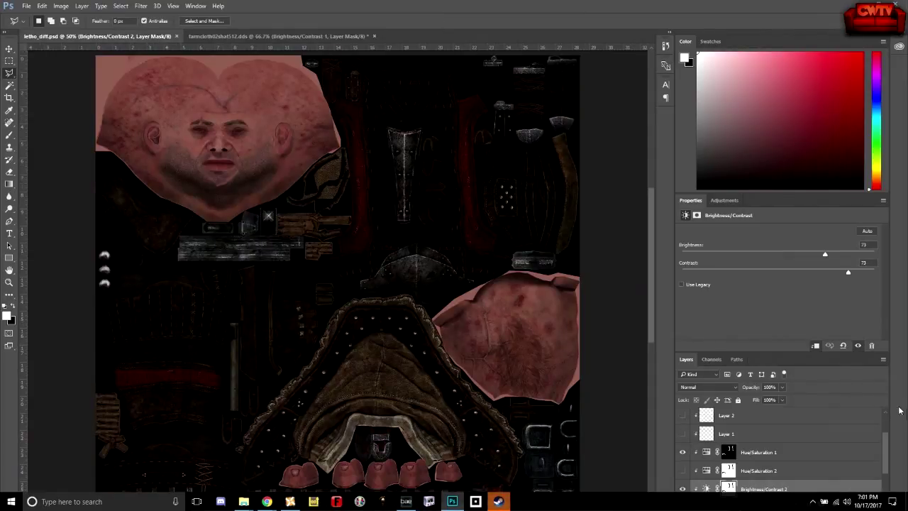
left_click_drag(886, 443, 886, 468)
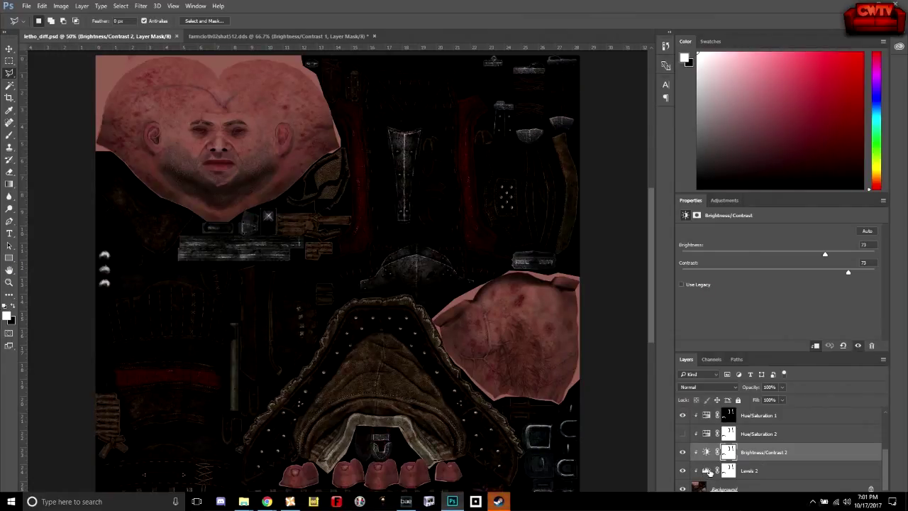
left_click(707, 471)
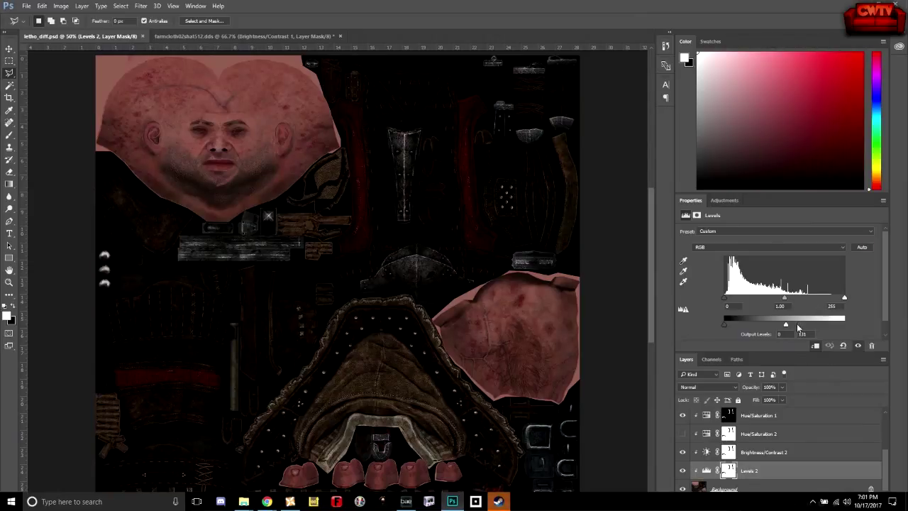
left_click(234, 36)
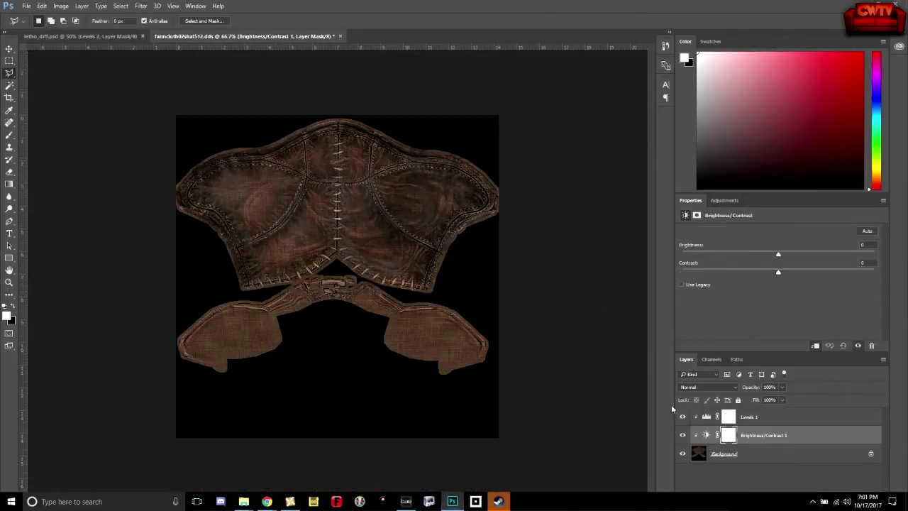
left_click(706, 418)
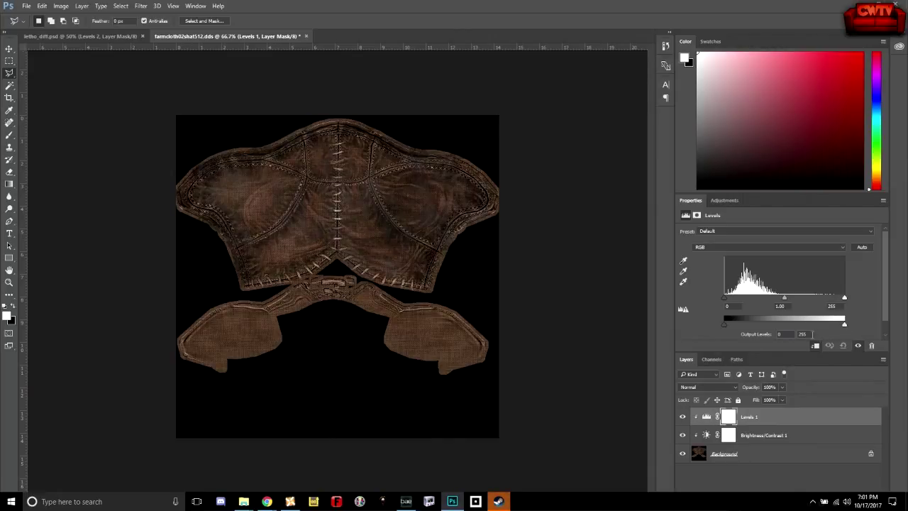
type("131")
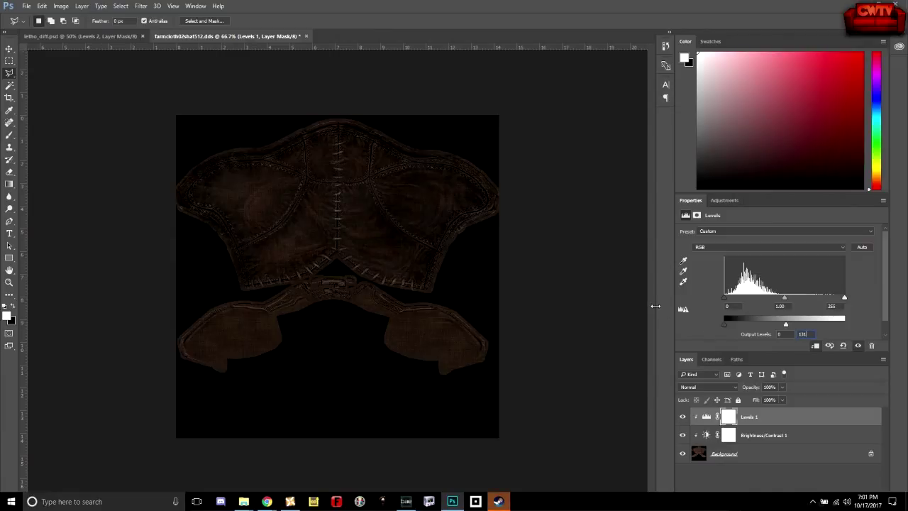
Check letho_diff's Brightness/Contrast 2 settings, then return to the hat texture's adjustment layers
left_click(103, 37)
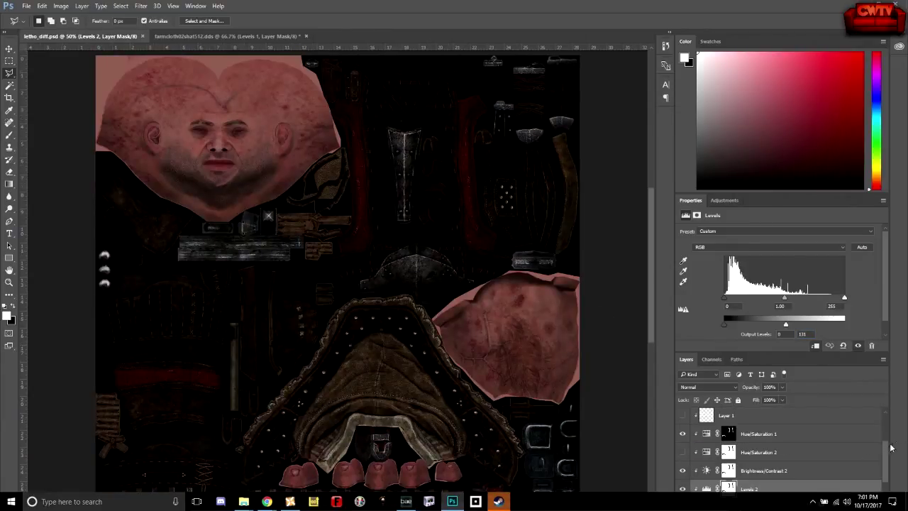
scroll(889, 463, "down", 1)
scroll(889, 462, "down", 1)
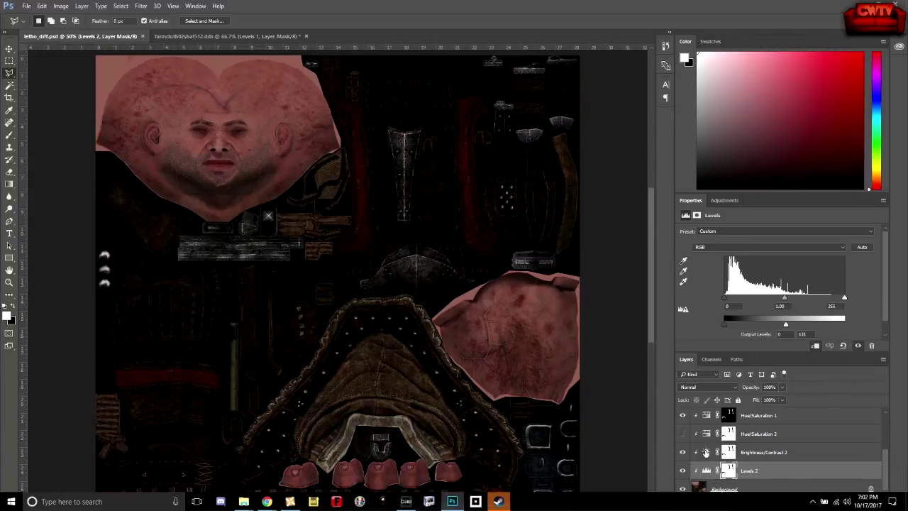
left_click(706, 453)
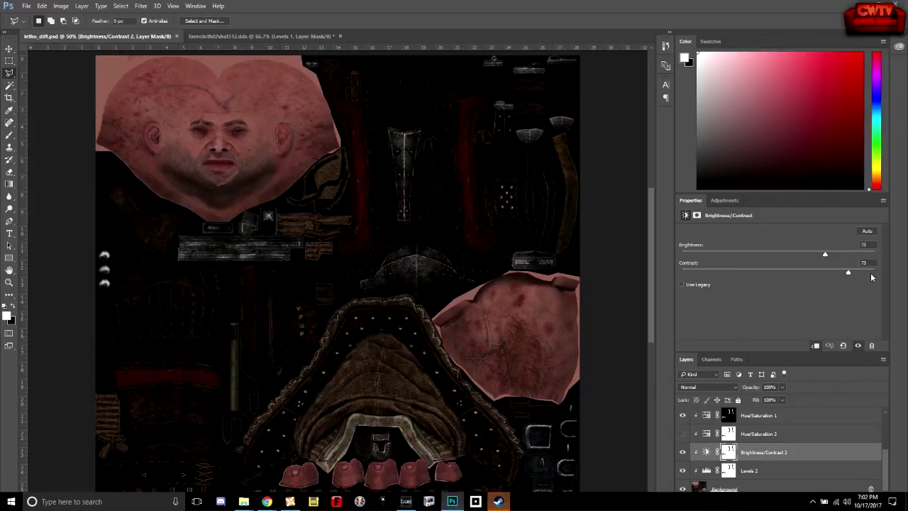
left_click(259, 35)
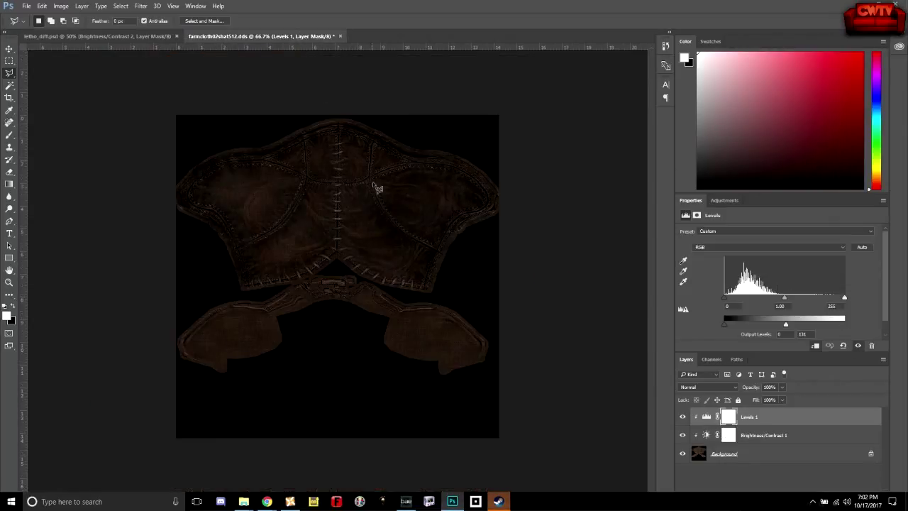
left_click(706, 437)
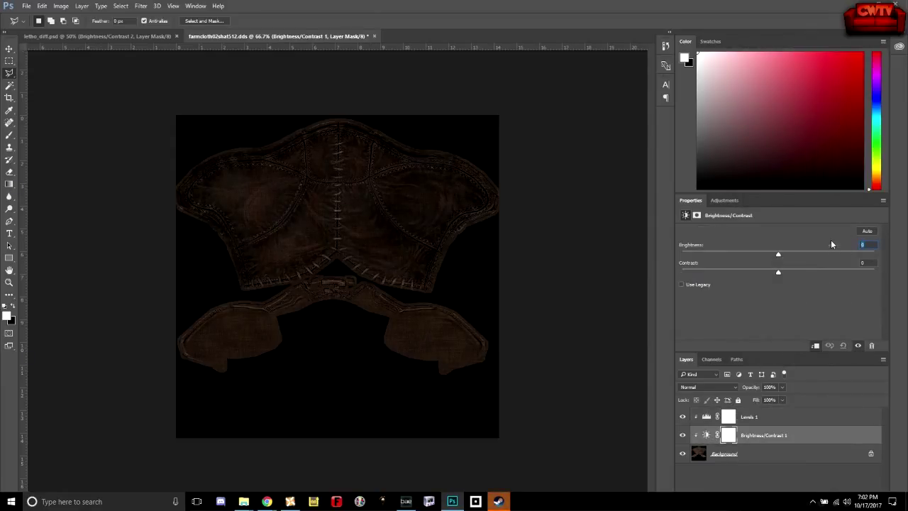
Set Brightness/Contrast 1 to 73/73, compare with letho_diff.psd, then select Levels 1
type("73")
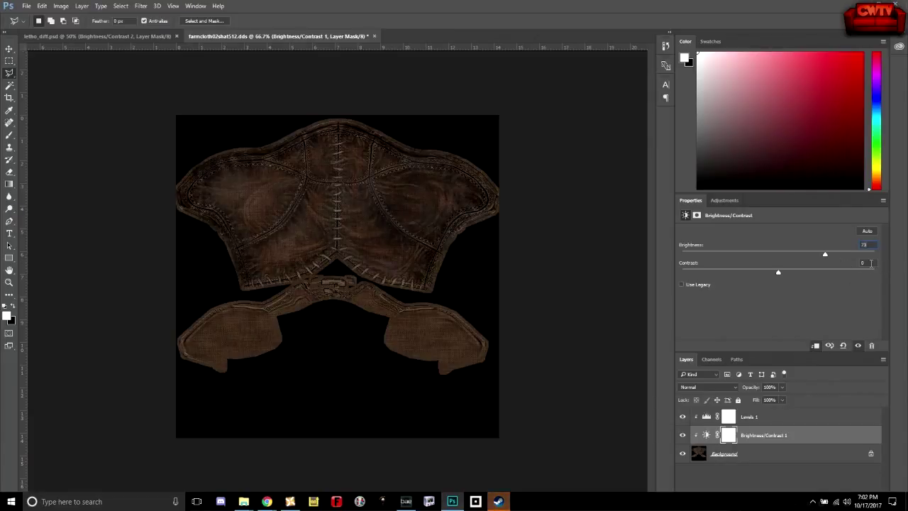
type("73")
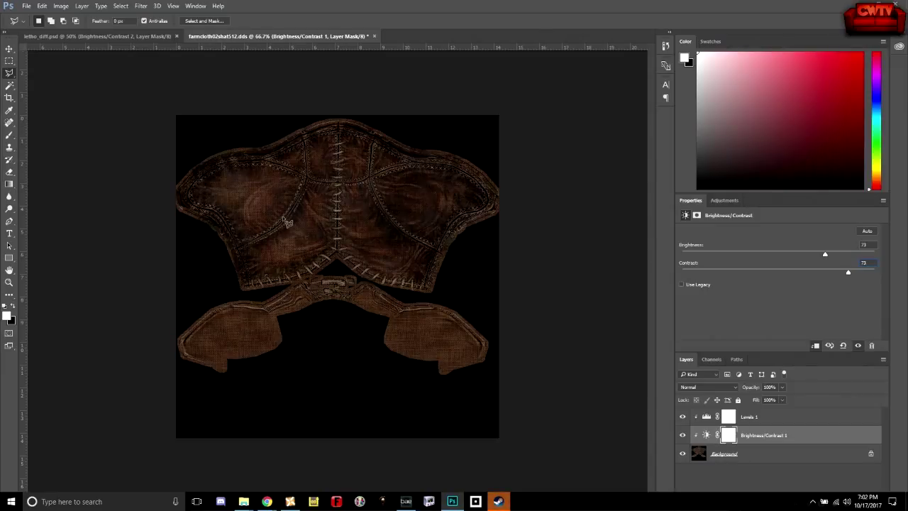
left_click(149, 39)
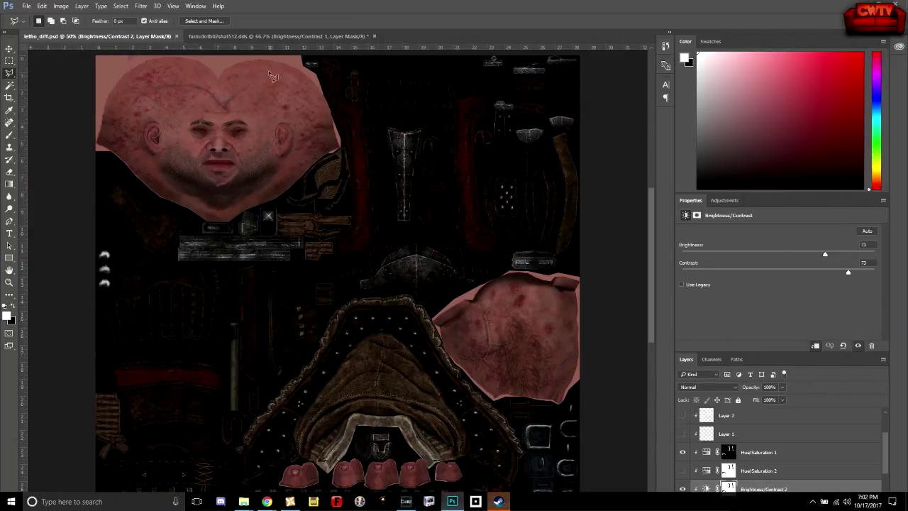
left_click(260, 36)
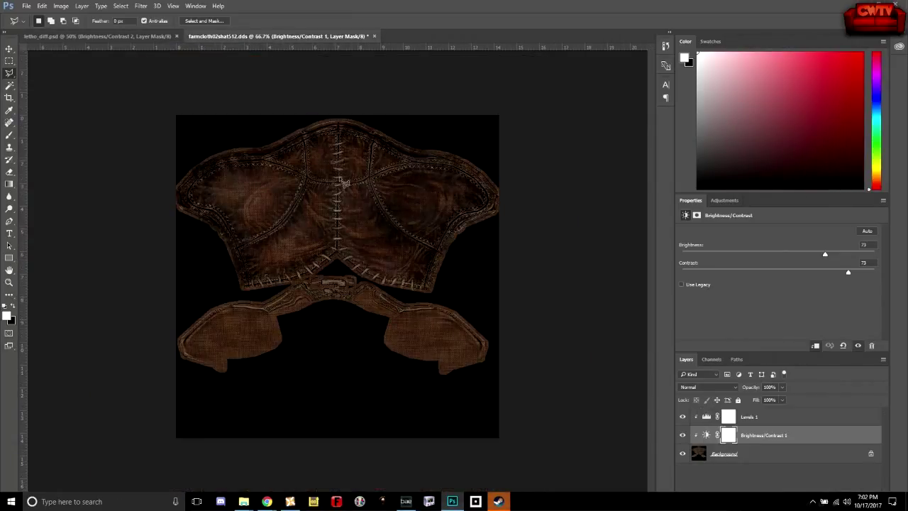
left_click(707, 420)
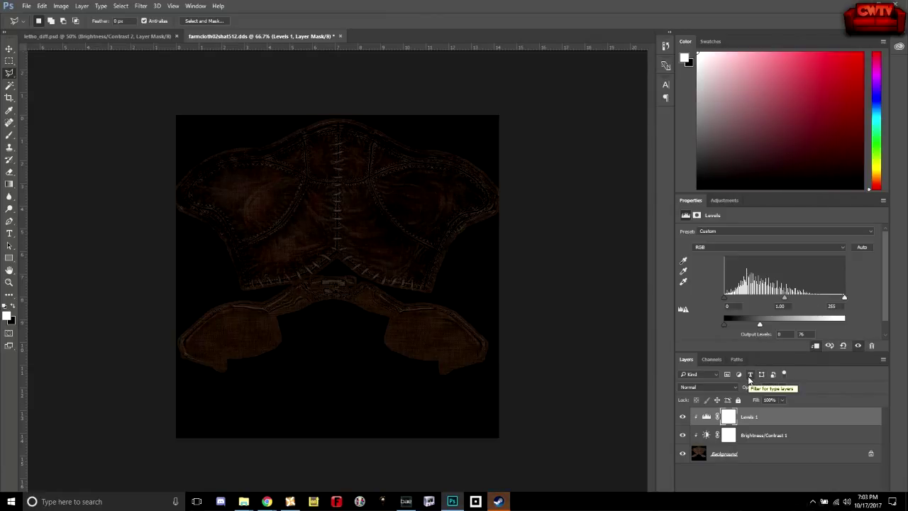
Save the hat as Photoshop file farmcloth02shat512.psd in CW-SprintCap, dismissing the Steam update notice
left_click(27, 6)
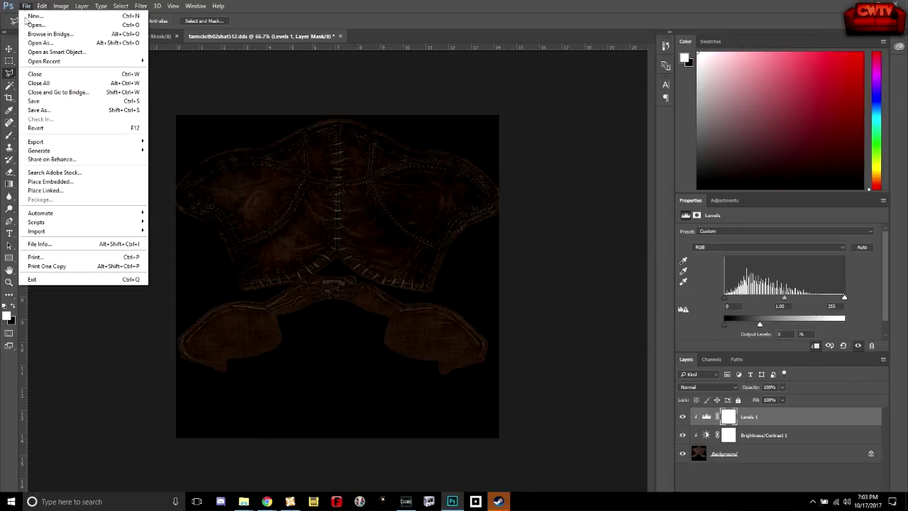
left_click(35, 111)
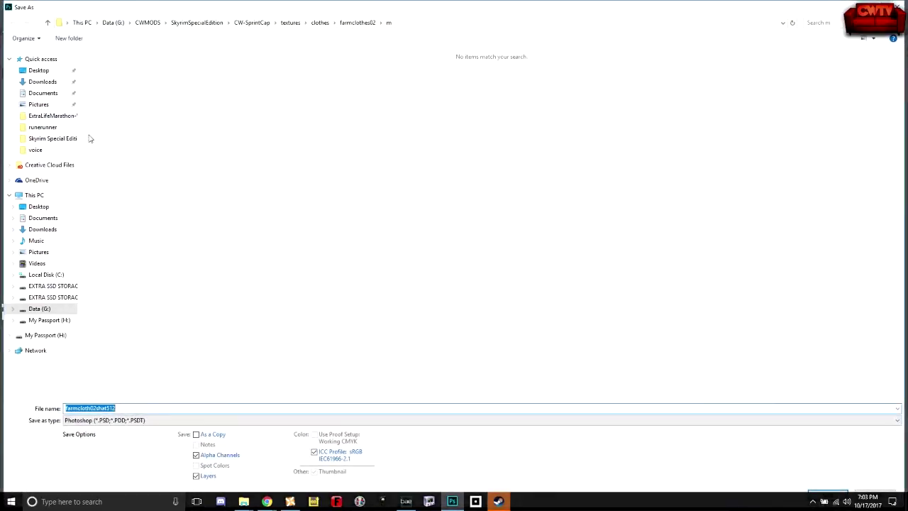
left_click(261, 23)
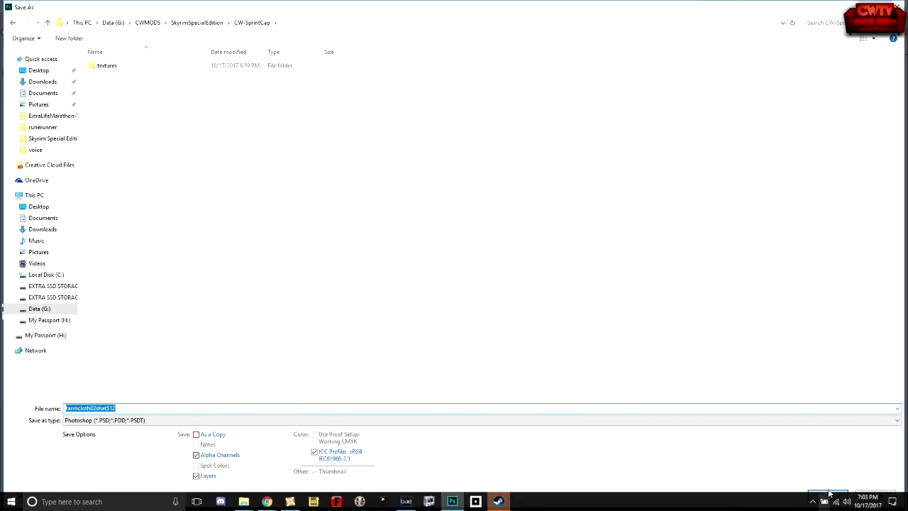
left_click(499, 502)
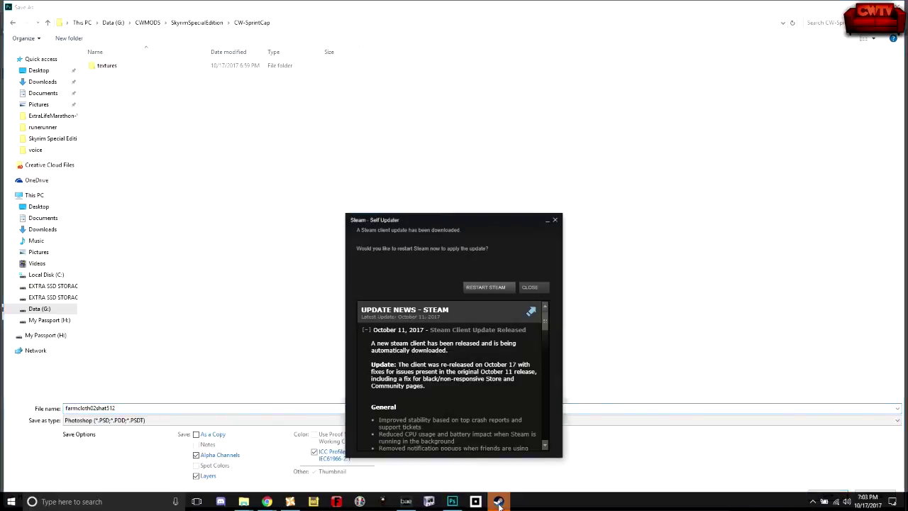
left_click(530, 286)
left_click(828, 494)
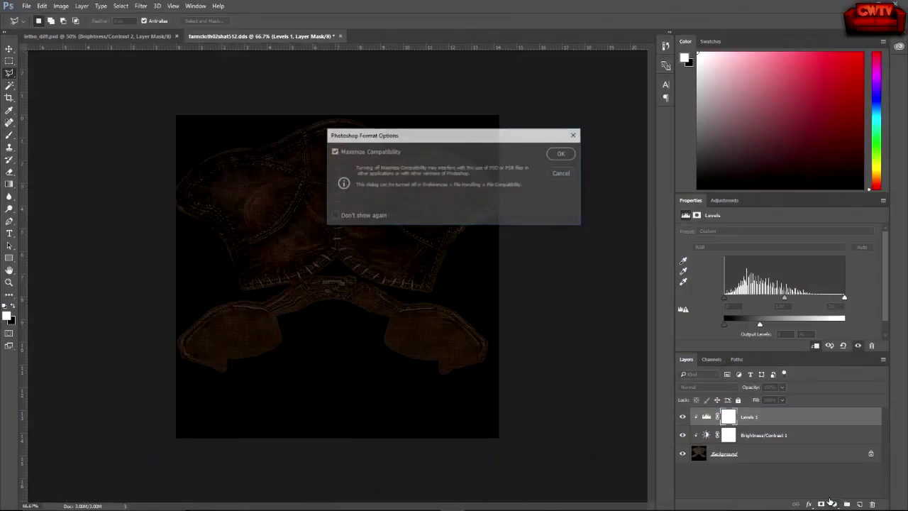
left_click(562, 156)
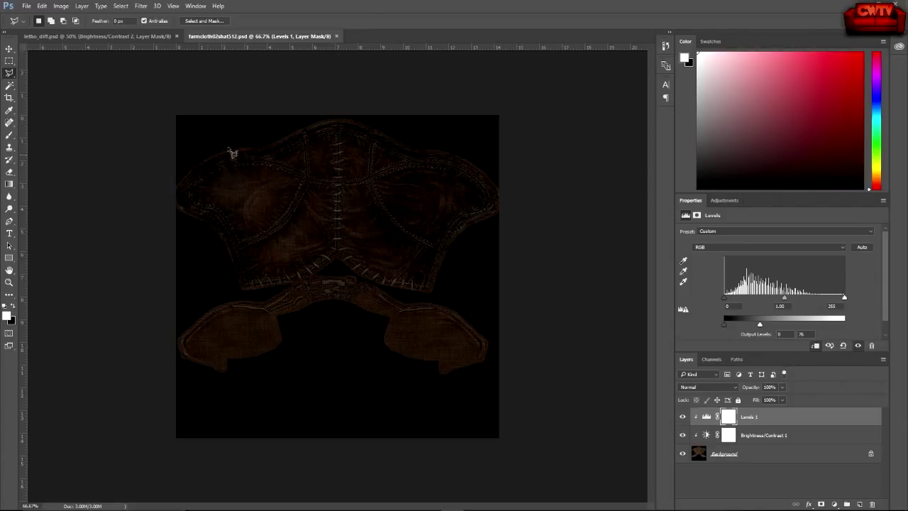
Start Save As and browse to the mod's textures\clothes\farmclothes02\m folder
left_click(25, 6)
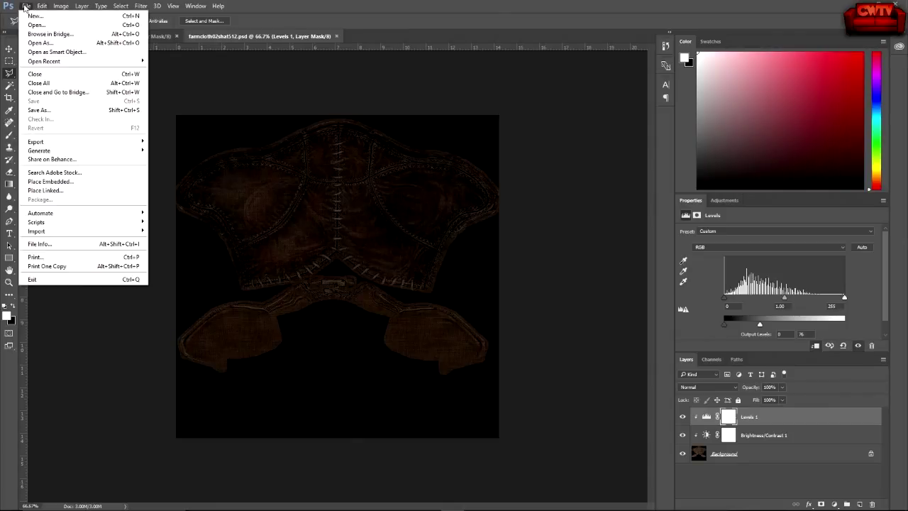
left_click(25, 7)
key("alt+e")
mouse_move(22, 9)
left_click(41, 111)
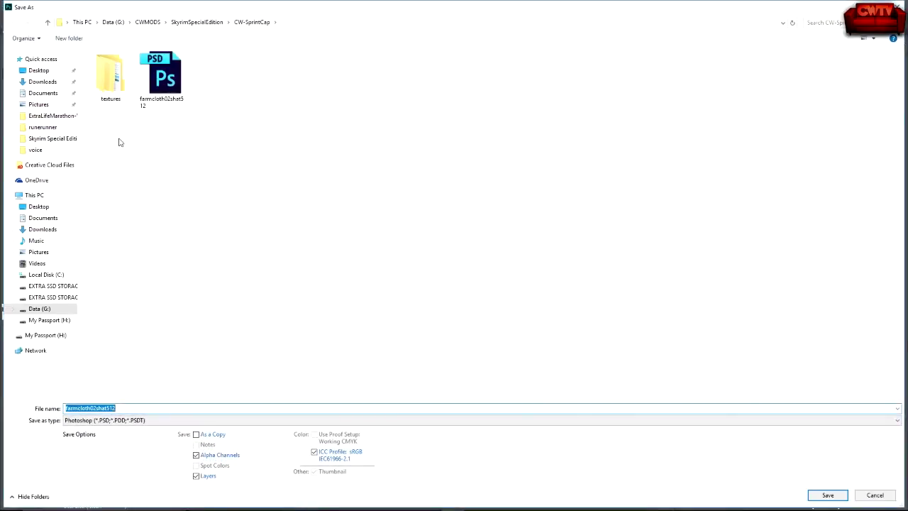
left_click(114, 82)
double_click(113, 82)
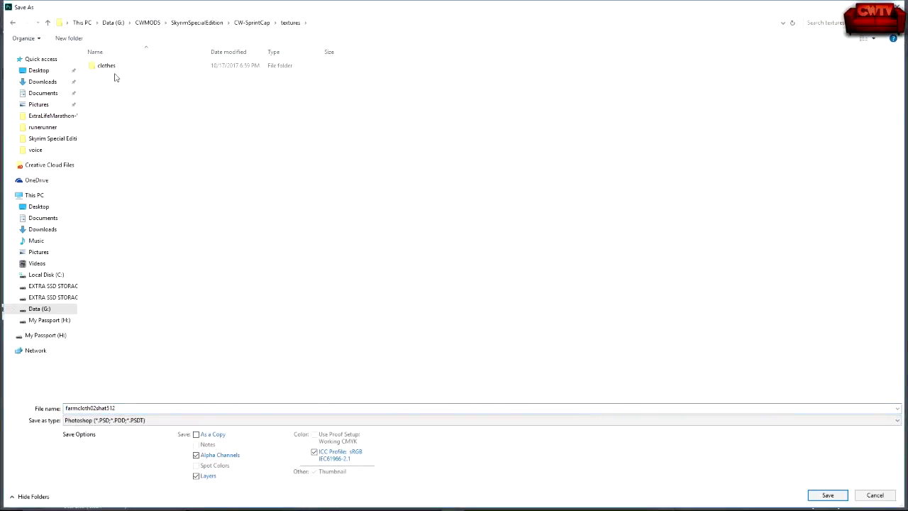
double_click(114, 67)
double_click(118, 66)
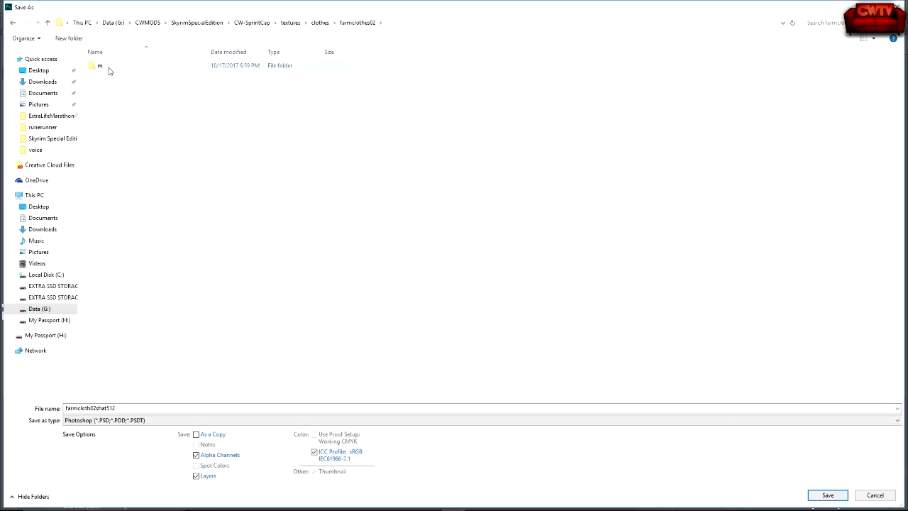
double_click(108, 67)
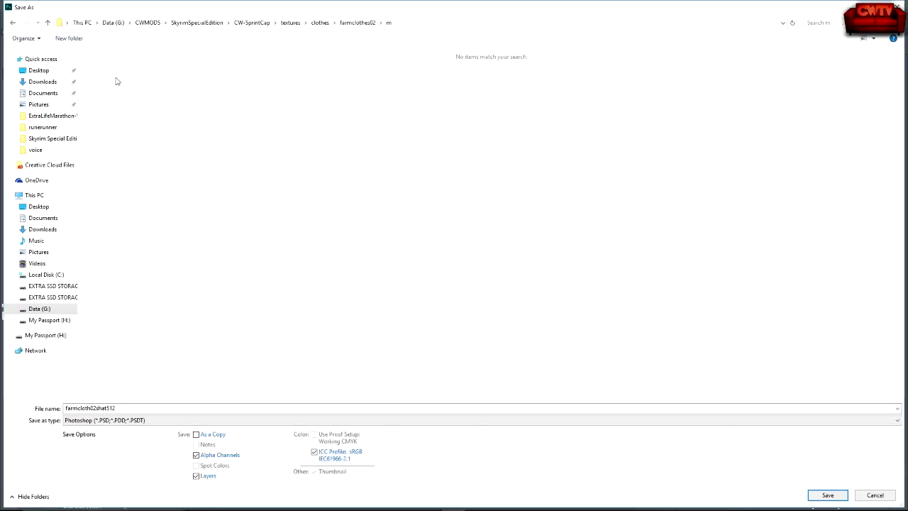
Save as DDS over farmcloth02shat512, confirming the replacement and the DXT5 compression settings
left_click(150, 423)
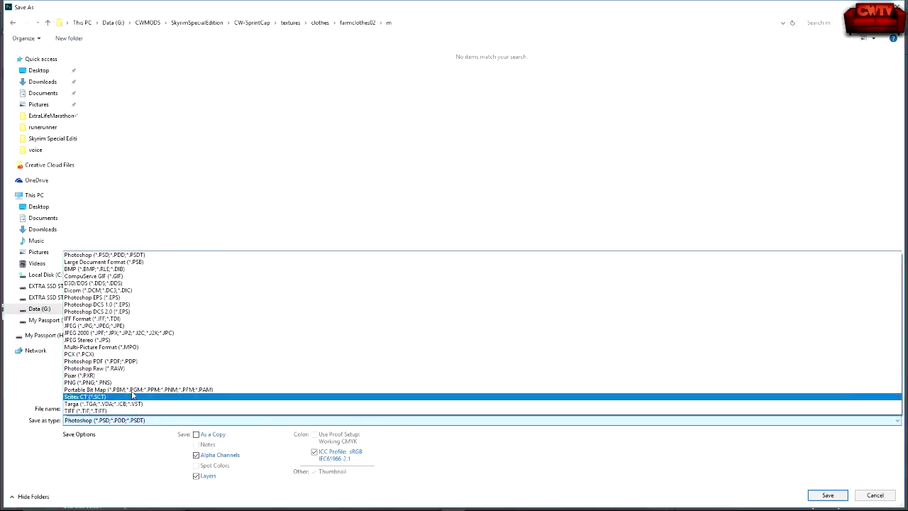
left_click(106, 284)
left_click(106, 94)
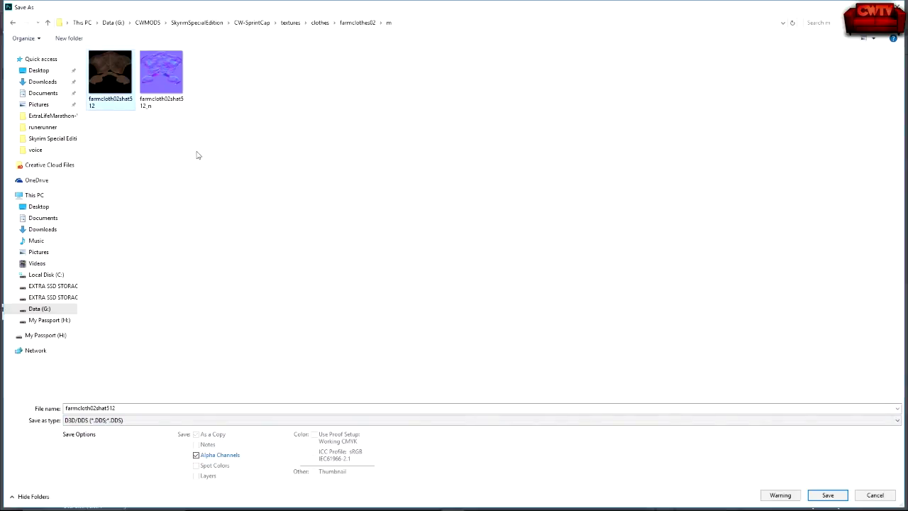
left_click(829, 495)
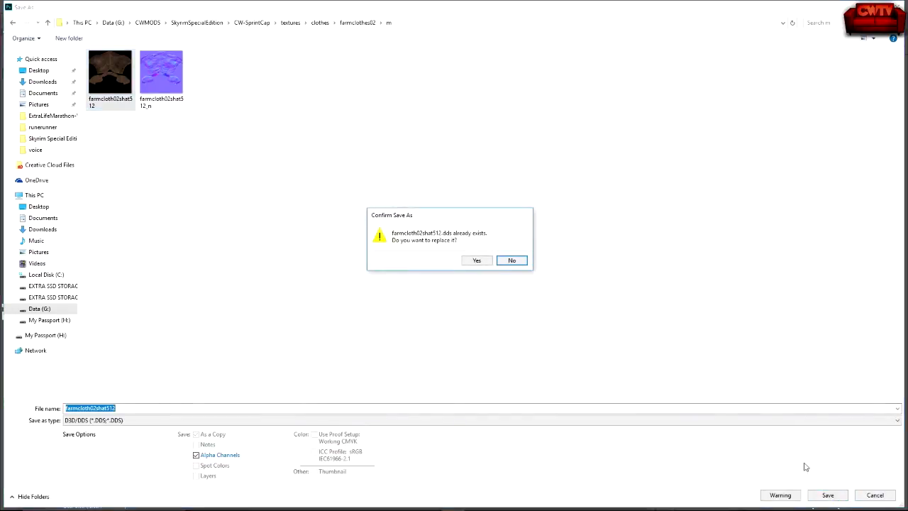
left_click(476, 263)
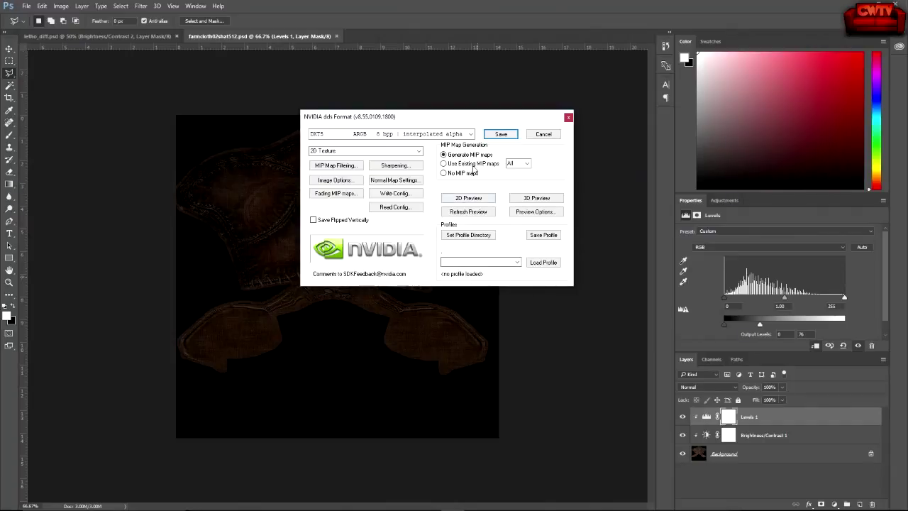
left_click(501, 136)
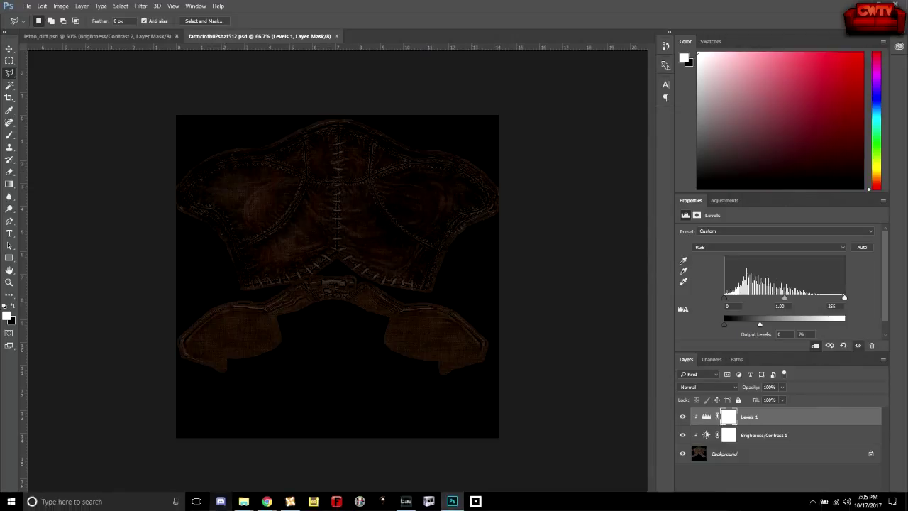
In the m folder window, delete the farmcloth02shat512_n normal map
mouse_move(245, 502)
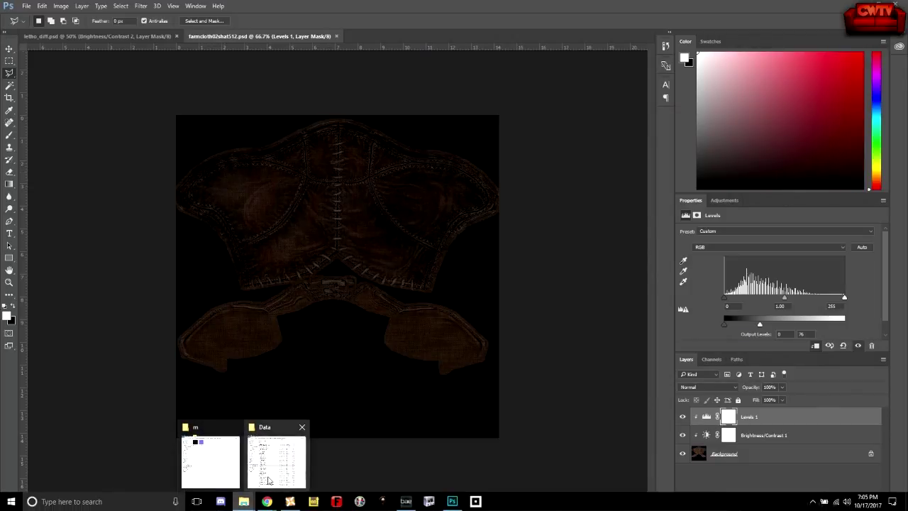
mouse_move(270, 471)
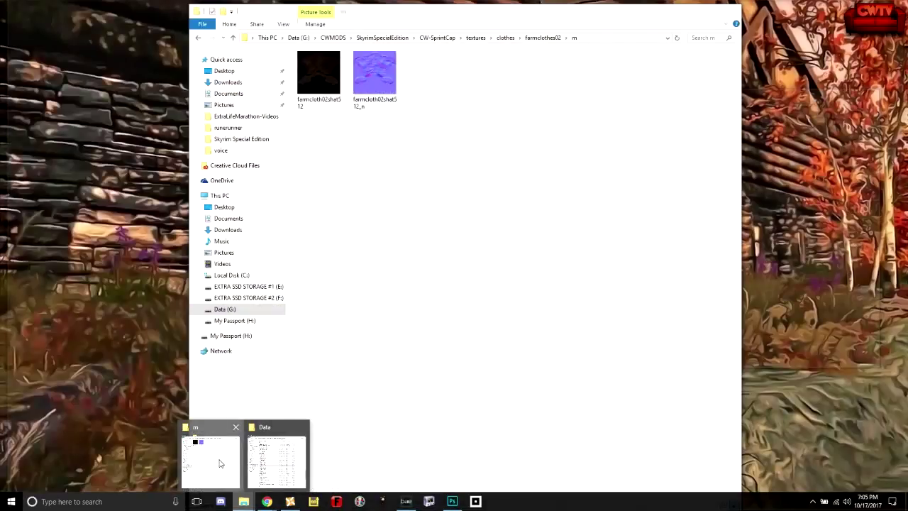
left_click(220, 463)
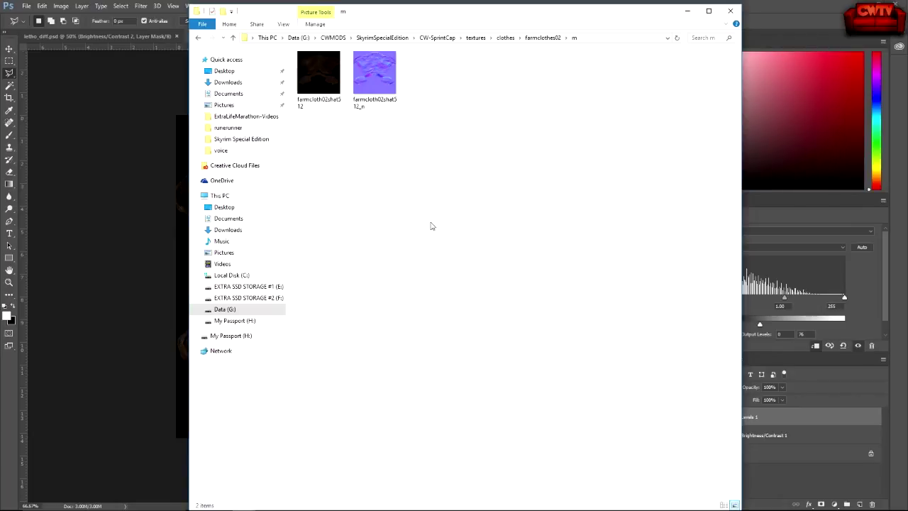
left_click(370, 84)
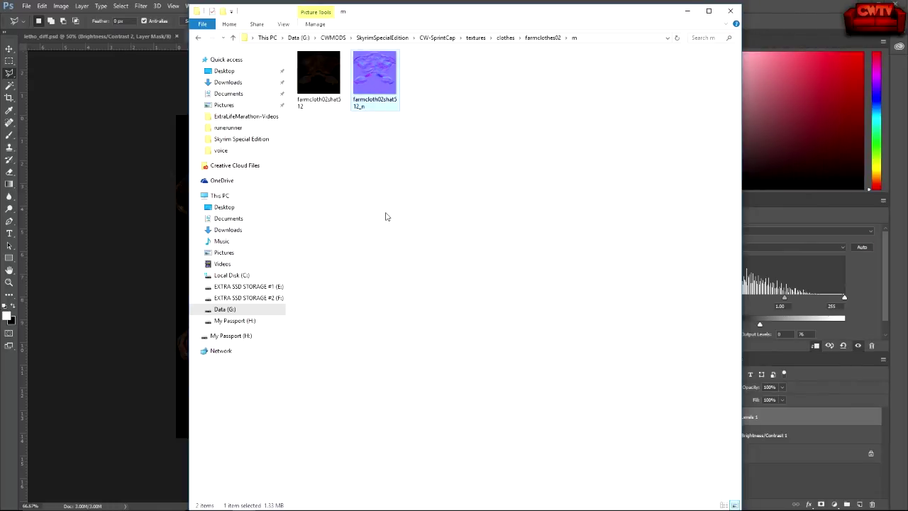
key("Delete")
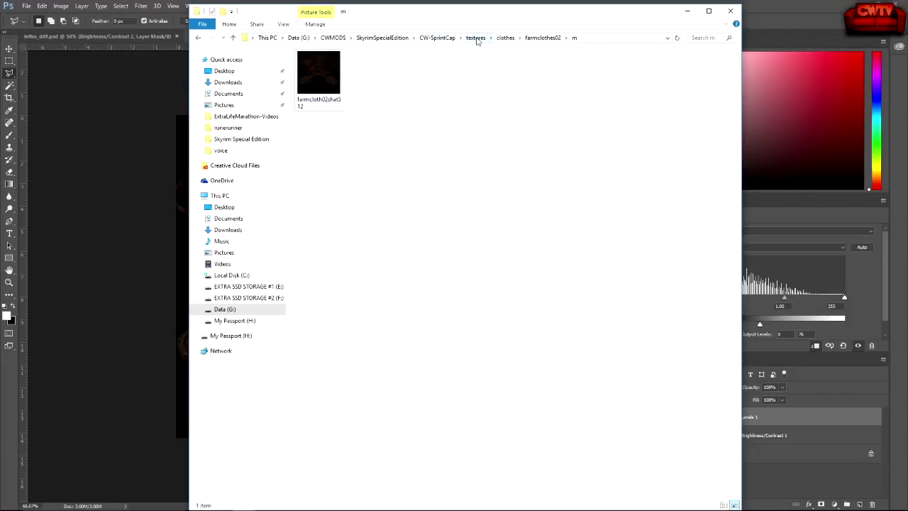
Browse back through clothes\farmclothes02\m, then up to the CW-SprintCap folder
left_click(477, 39)
double_click(309, 67)
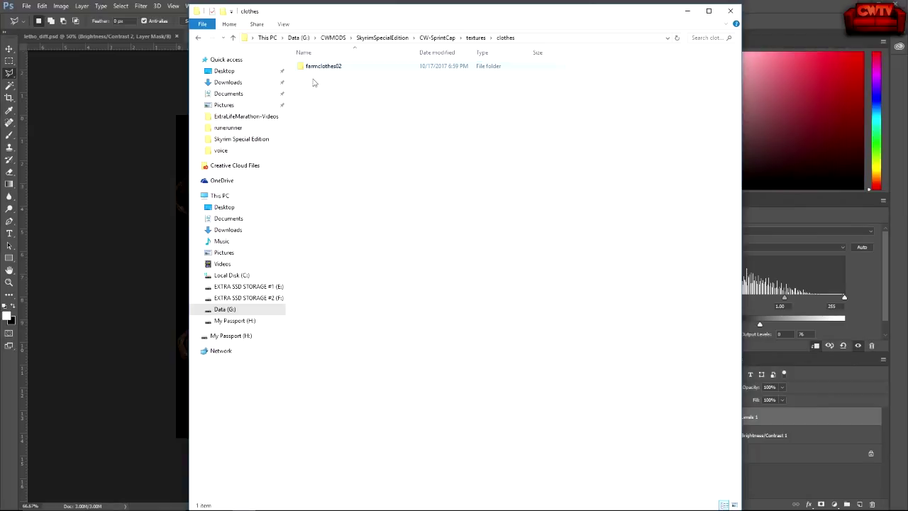
double_click(324, 67)
double_click(310, 69)
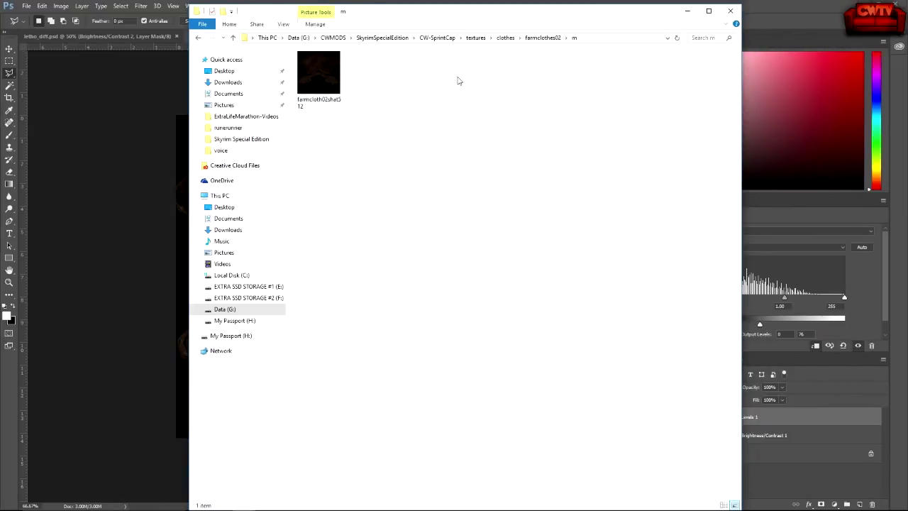
left_click(440, 38)
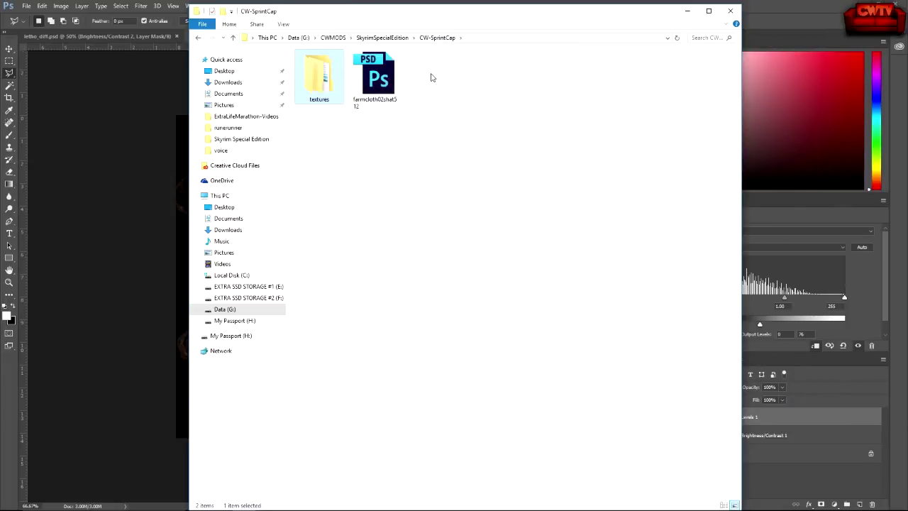
Create a new compressed (zipped) folder named CWMOD-SprintCap in CW-SprintCap
right_click(426, 163)
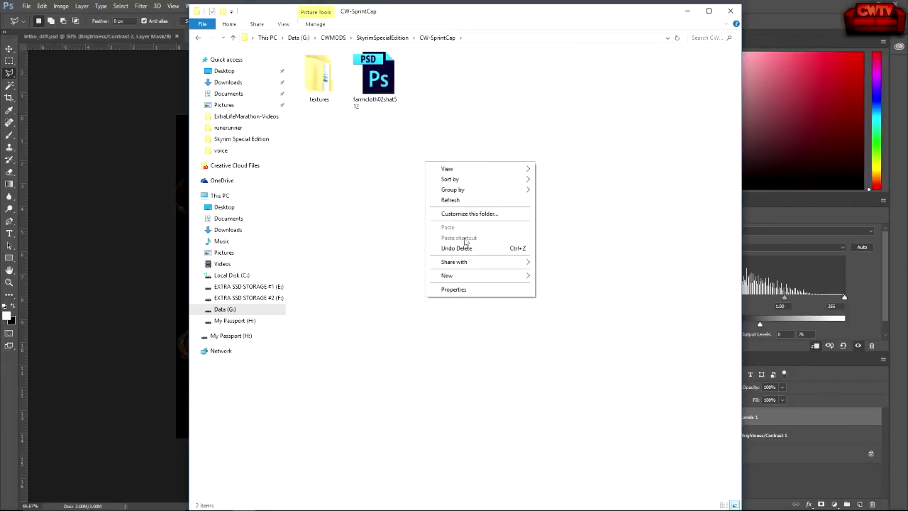
mouse_move(464, 276)
left_click(557, 332)
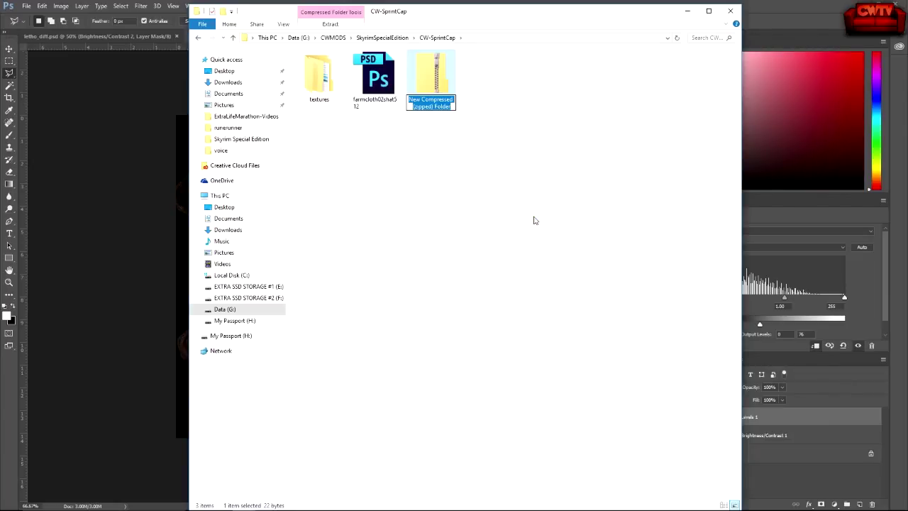
type("CWMOD")
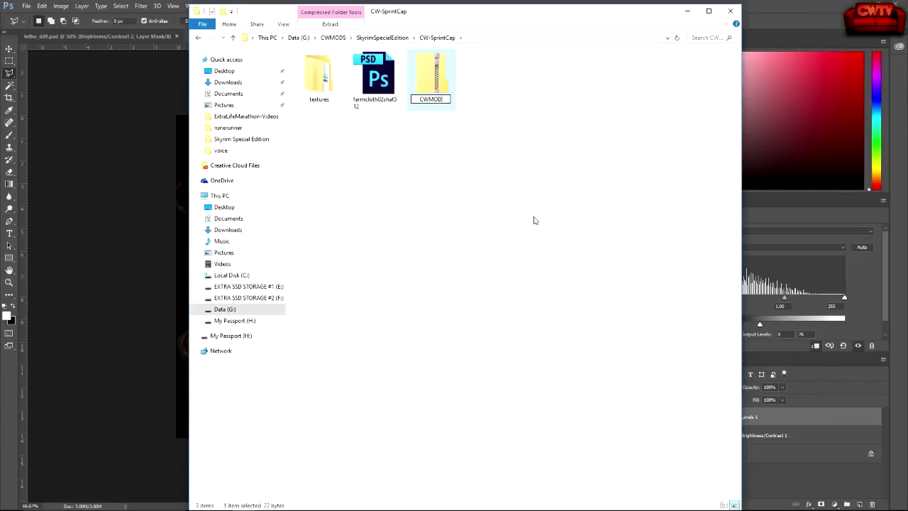
type("-SprintCap")
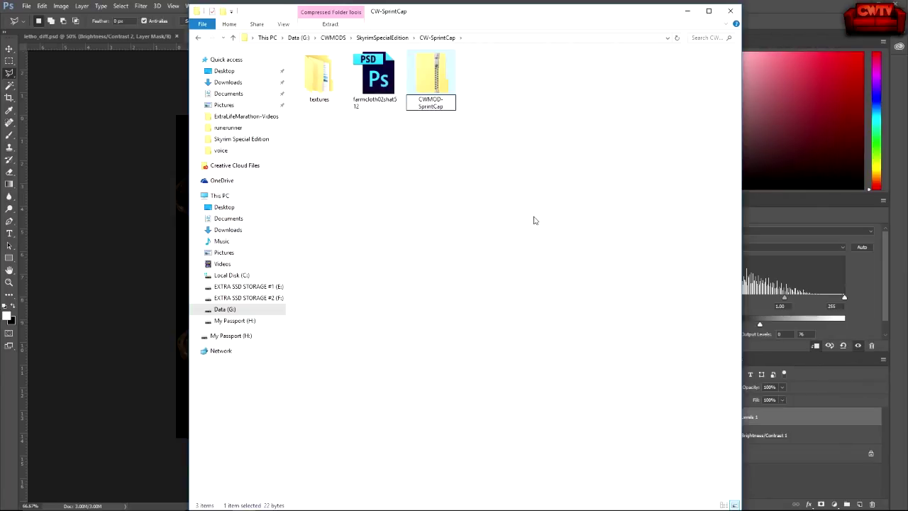
key("Return")
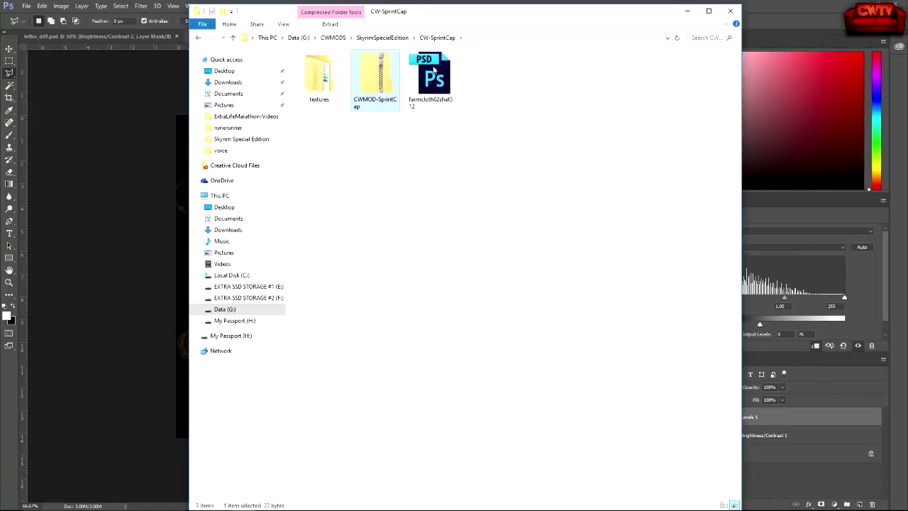
Drag the textures folder into the CWMOD-SprintCap archive and minimize the window
left_click(318, 74)
left_click_drag(318, 74, 371, 84)
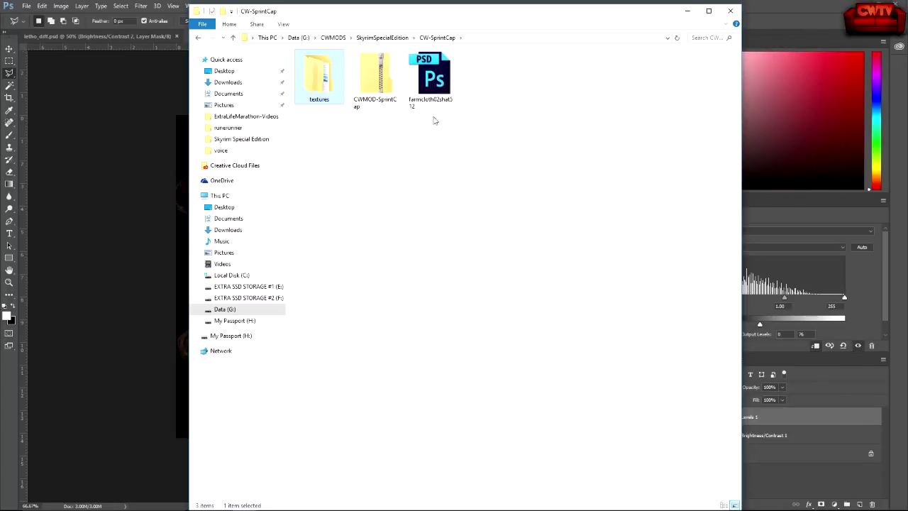
left_click(688, 11)
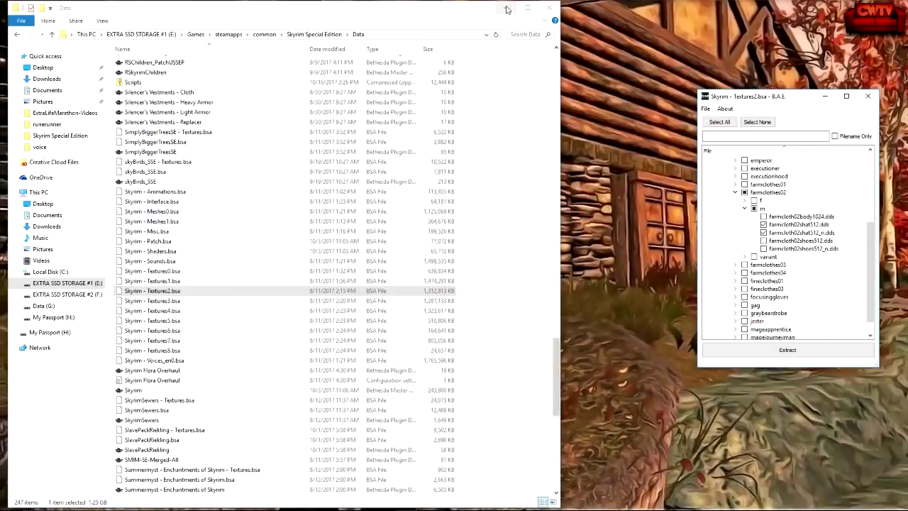
Minimize the Data window, close B.A.E., and bring Nexus Mod Manager forward
left_click(506, 9)
left_click(869, 96)
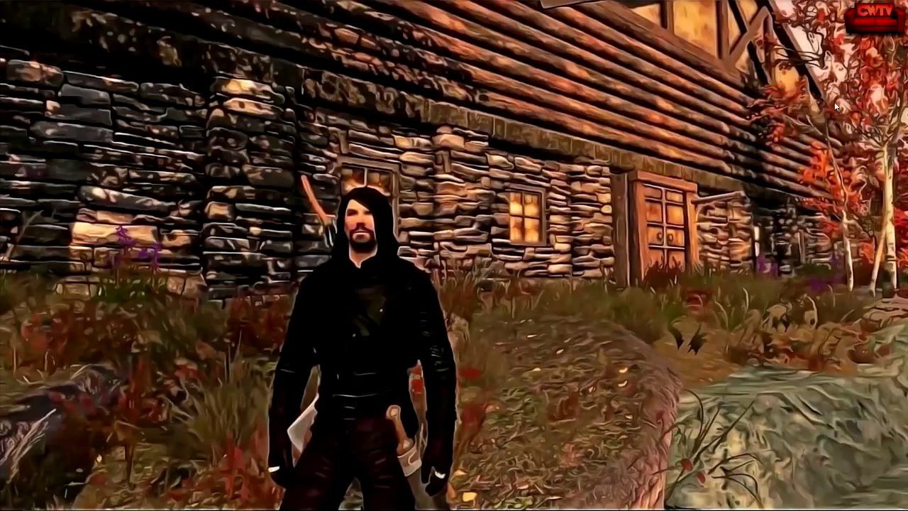
mouse_move(352, 507)
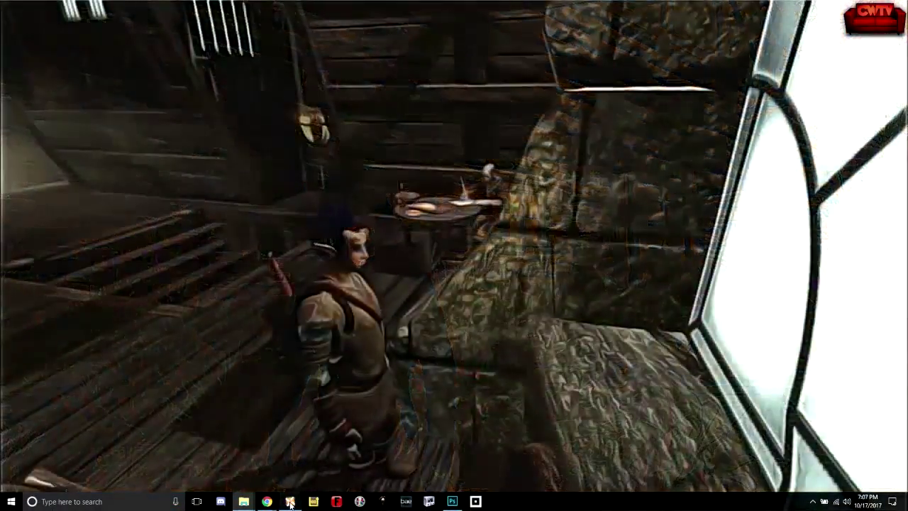
left_click(291, 502)
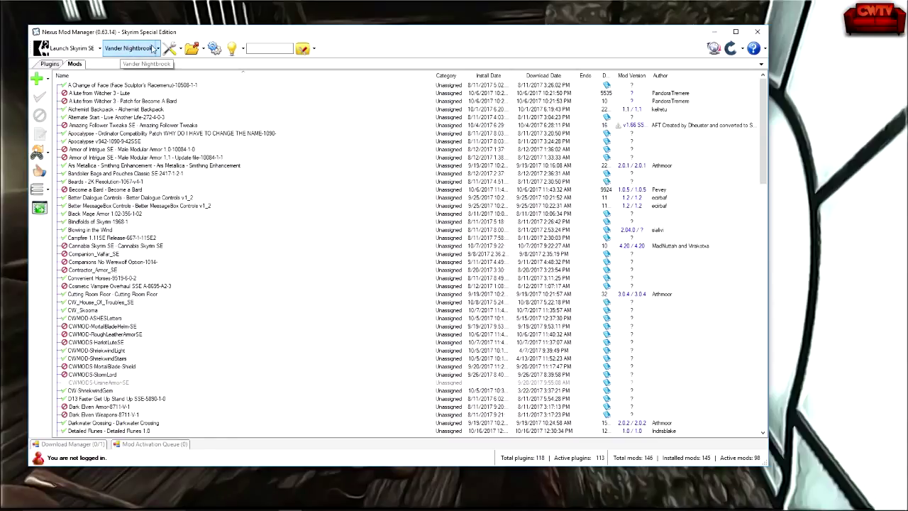
Add the mod archive G:\CWMODS\SkyrimSpecialEdition\CW-SprintCap\CWMOD-SprintCap
left_click(37, 80)
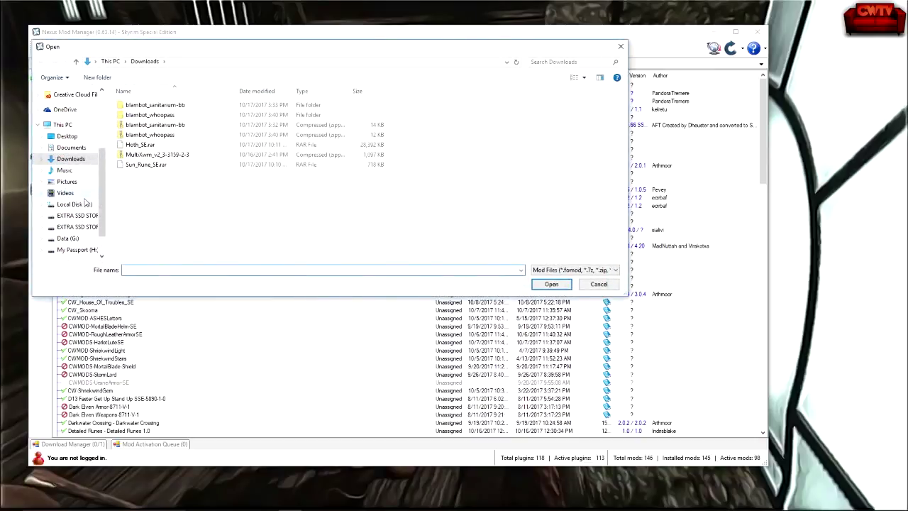
left_click(73, 239)
double_click(147, 155)
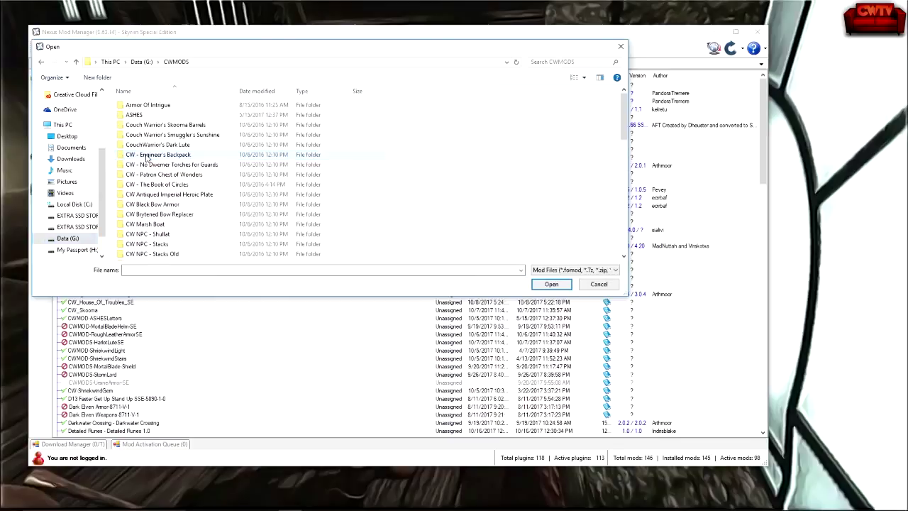
scroll(153, 166, "down", 5)
scroll(155, 168, "down", 1)
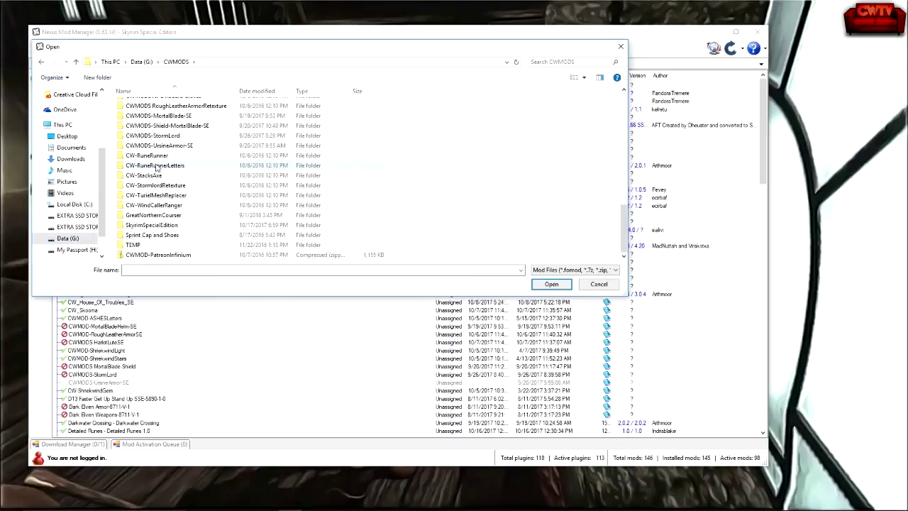
double_click(157, 226)
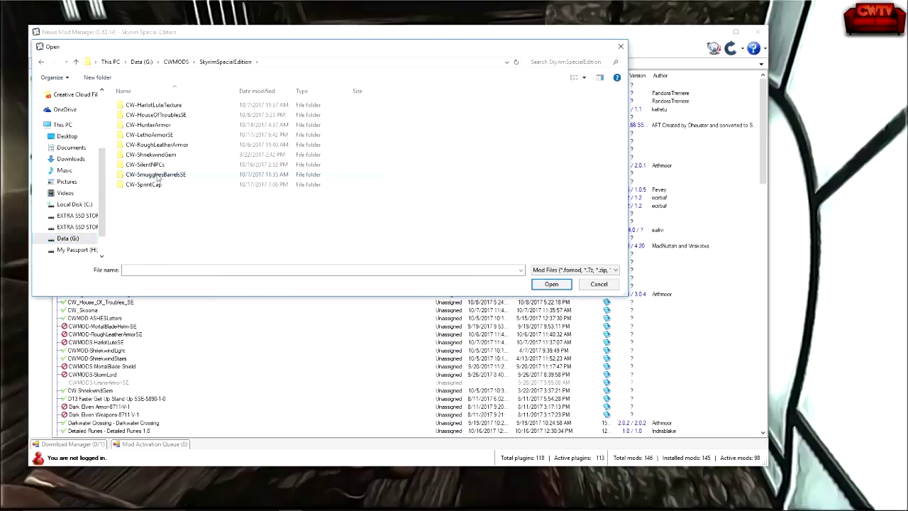
double_click(151, 184)
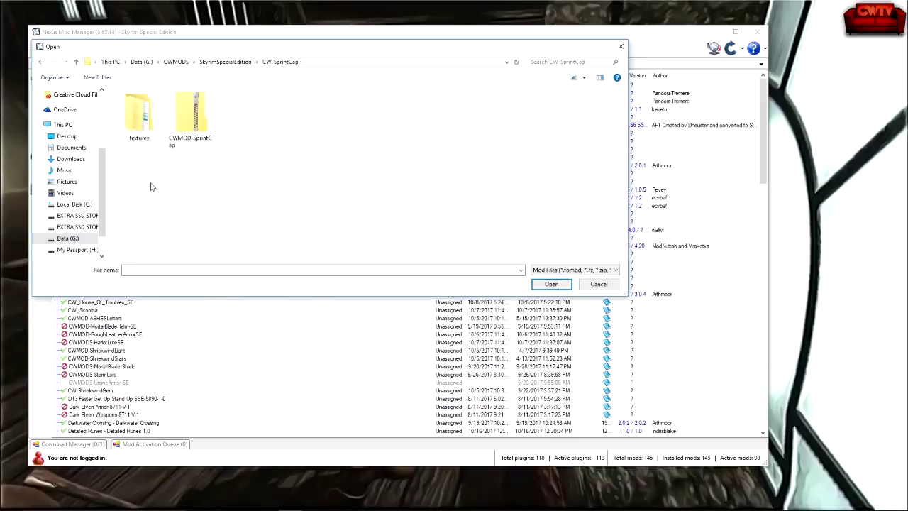
left_click(190, 119)
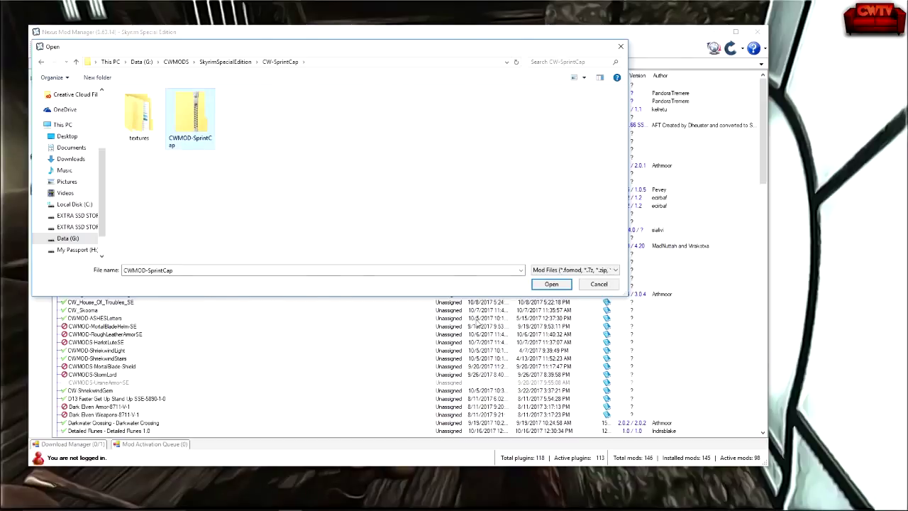
left_click(551, 283)
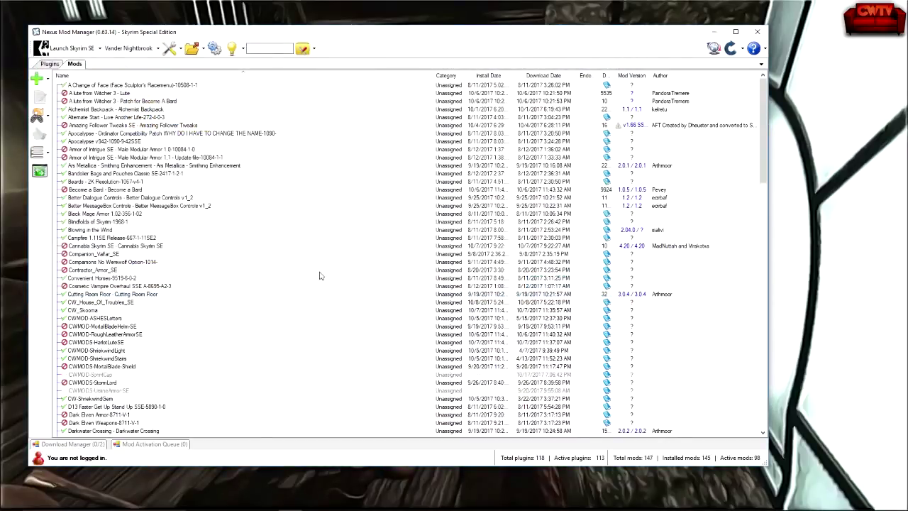
Activate CWMOD-SprintCap, choosing No in the Upgrade dialog to install it separately
left_click(68, 444)
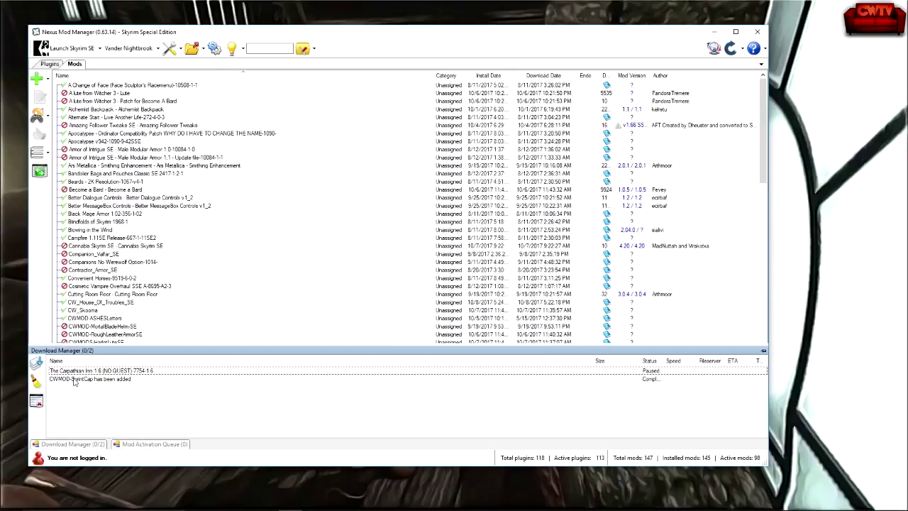
left_click(233, 304)
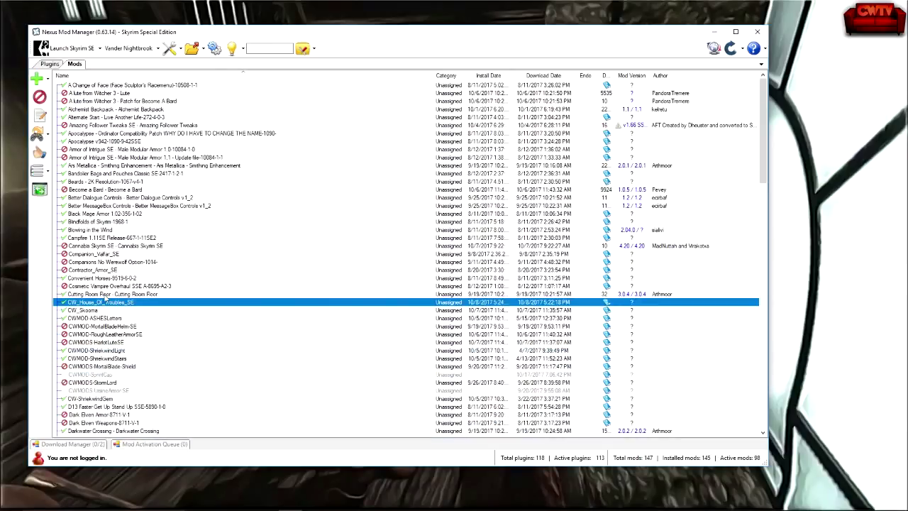
left_click(101, 375)
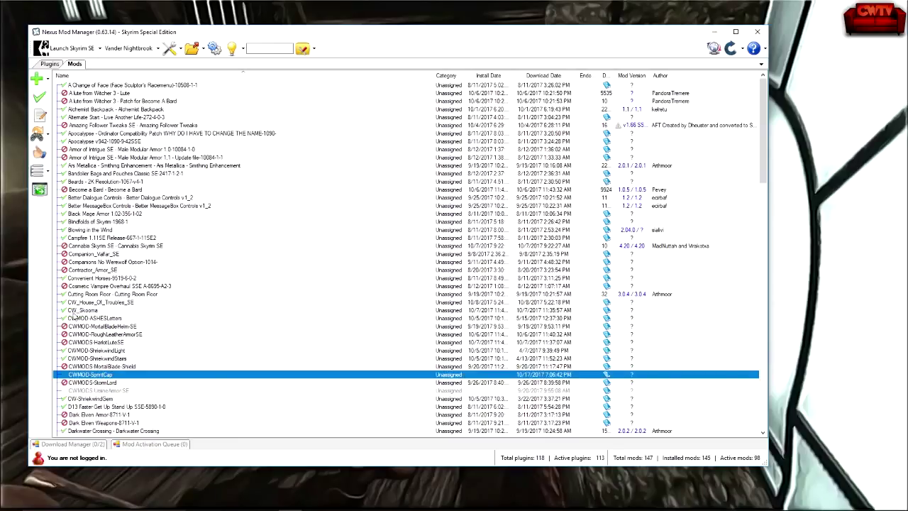
left_click(38, 100)
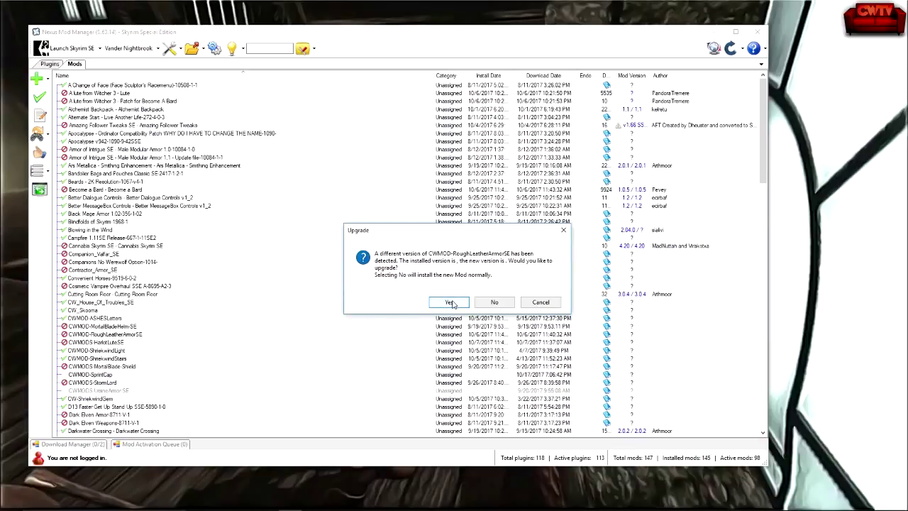
left_click(493, 304)
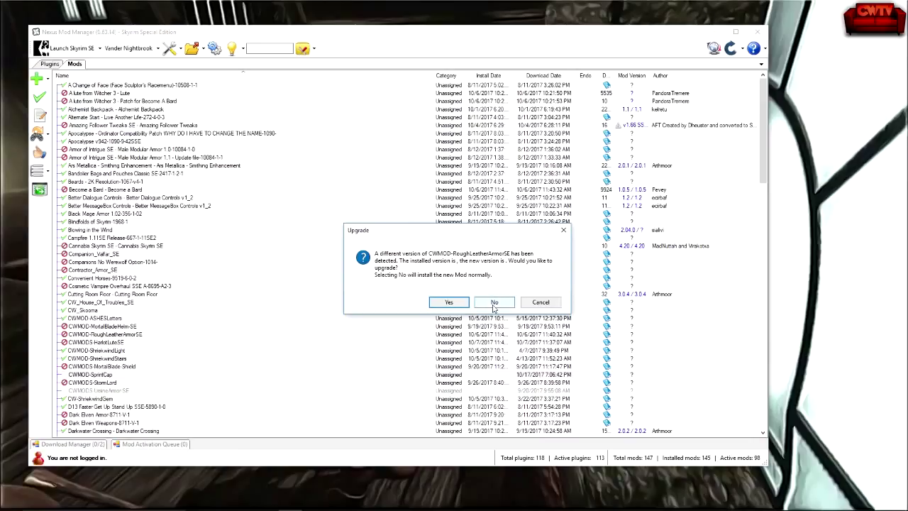
left_click(495, 303)
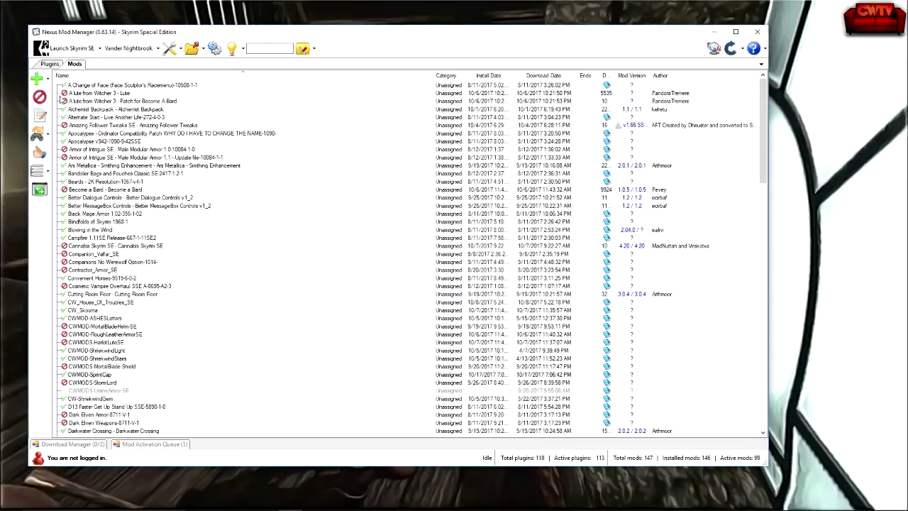
Show the Plugins tab and scroll down the load order and back to the top
left_click(49, 64)
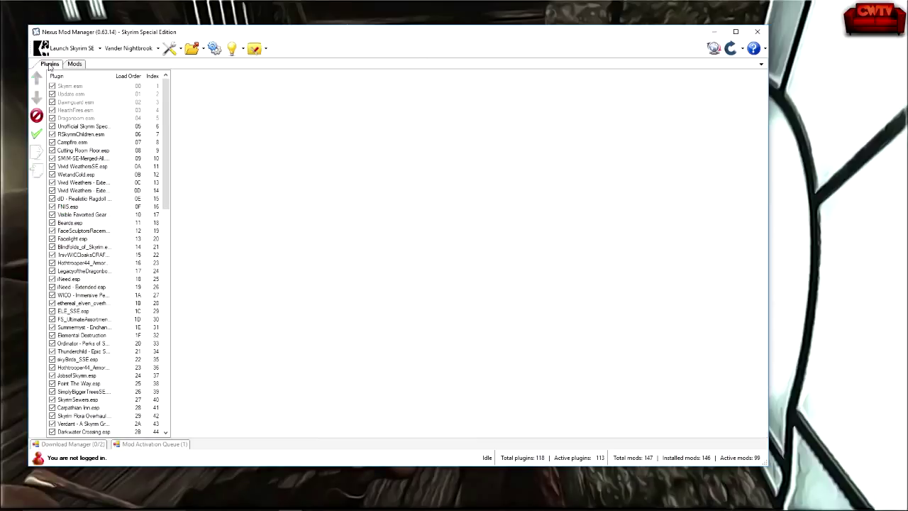
left_click_drag(165, 177, 189, 421)
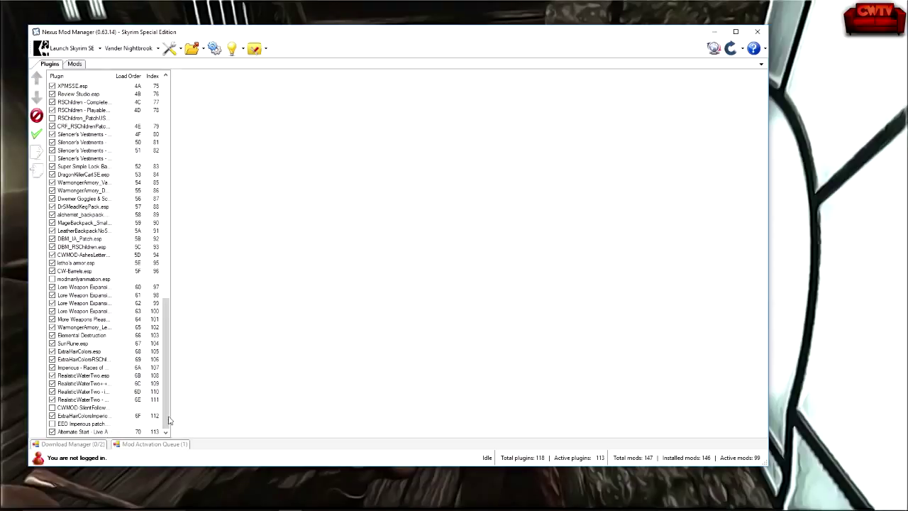
left_click_drag(169, 420, 169, 173)
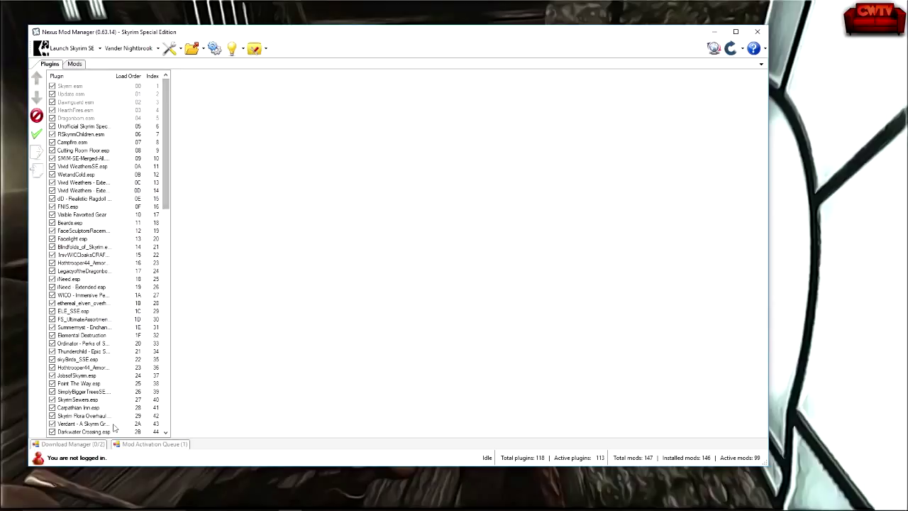
In the Explorer window, browse Data\textures\clothes\farmclothes02\m to view the installed farmcloth02shat512 texture
mouse_move(142, 506)
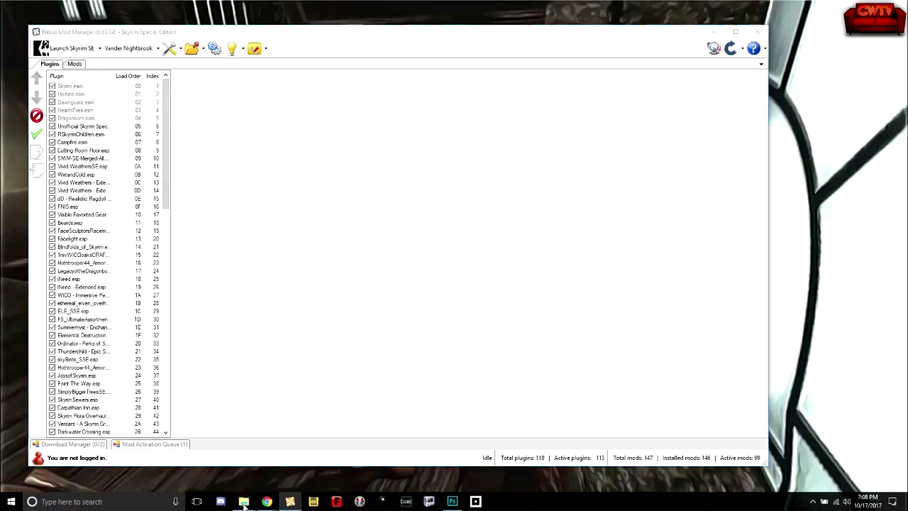
mouse_move(243, 502)
left_click(262, 474)
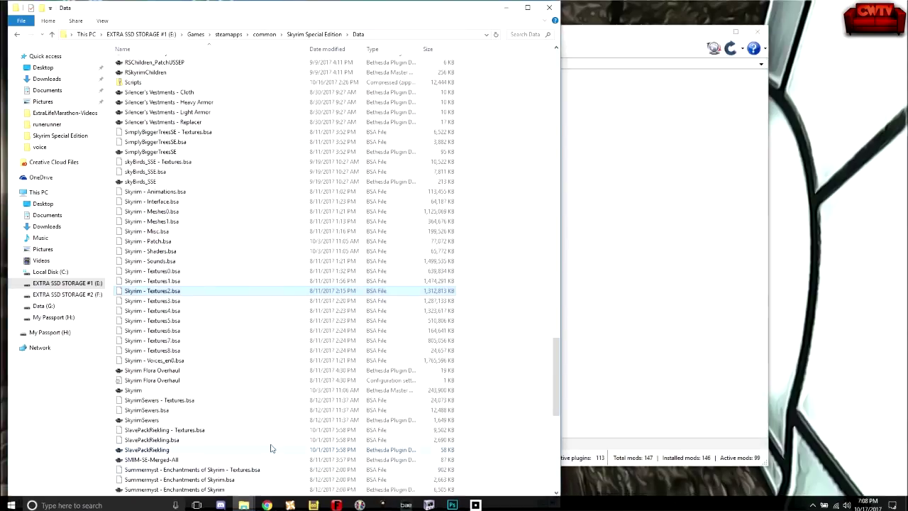
left_click_drag(559, 397, 586, 97)
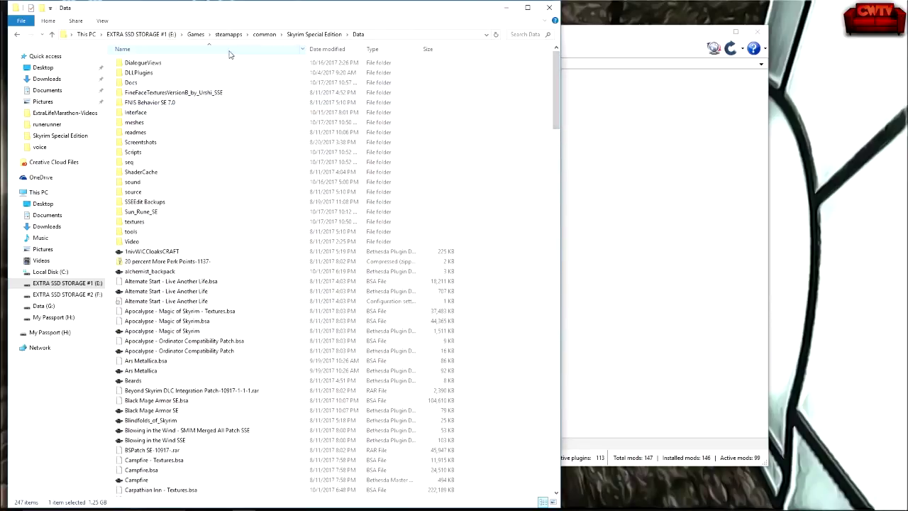
left_click(316, 39)
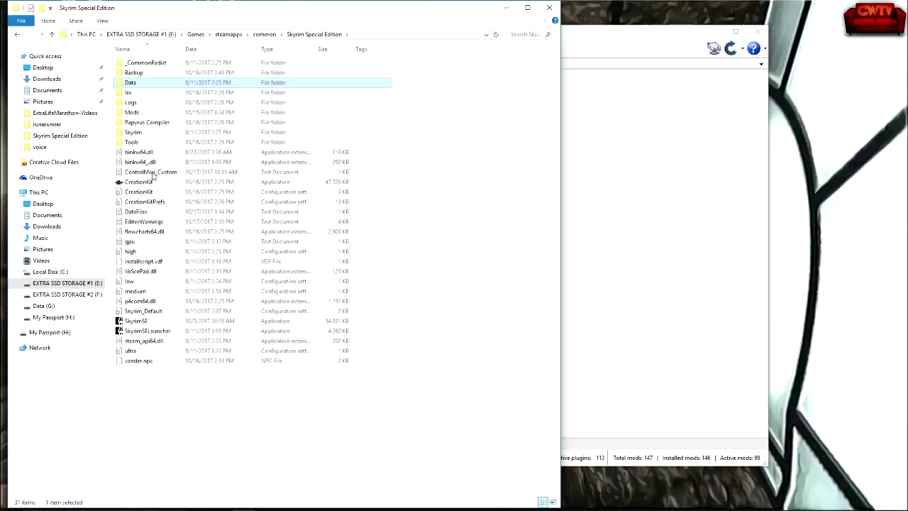
double_click(131, 83)
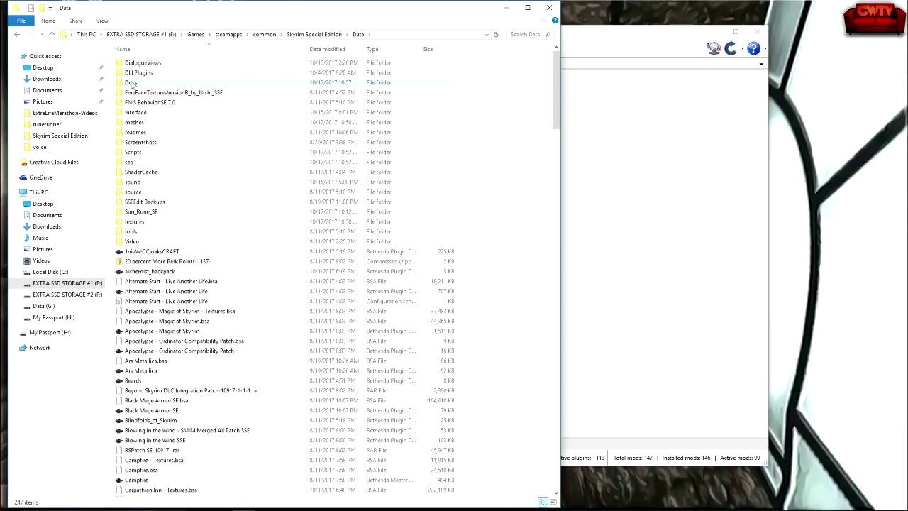
left_click(136, 224)
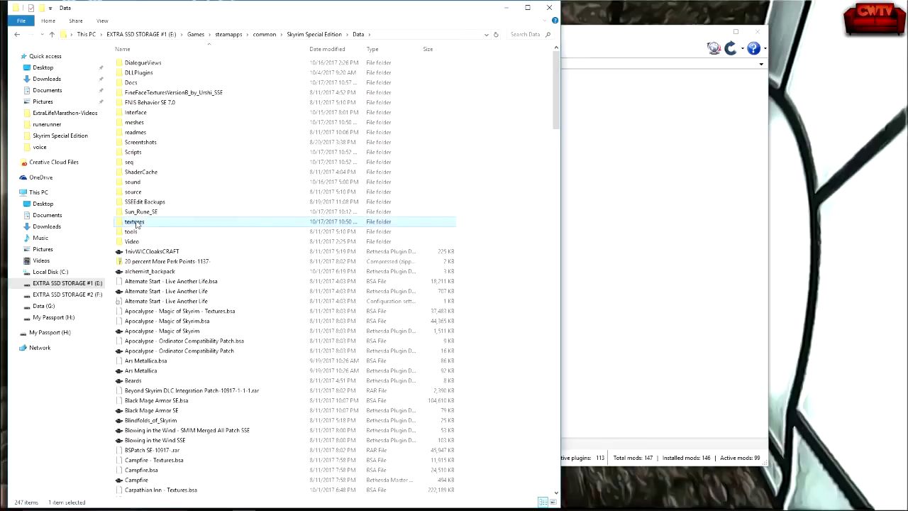
double_click(135, 222)
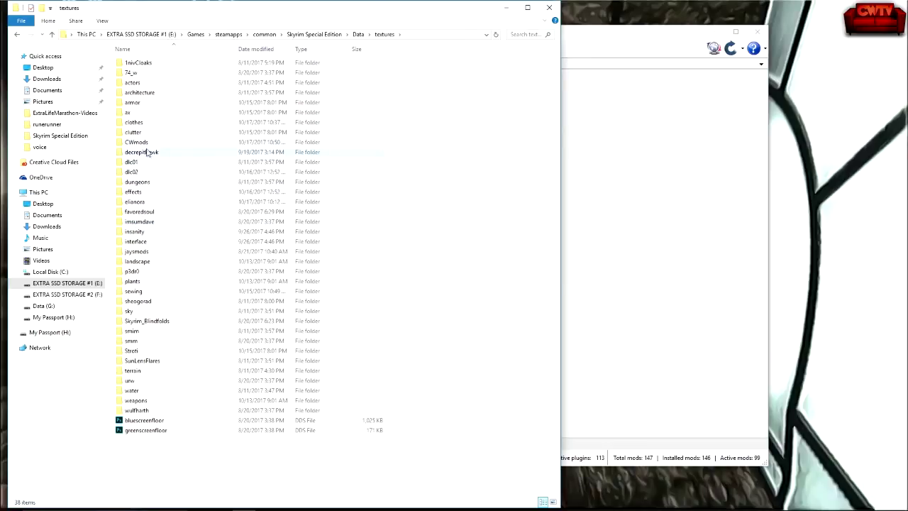
double_click(134, 122)
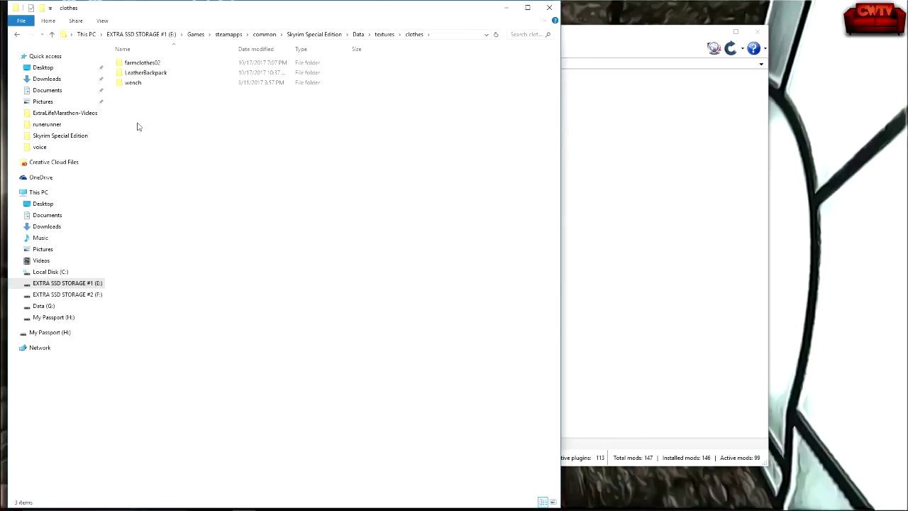
double_click(146, 63)
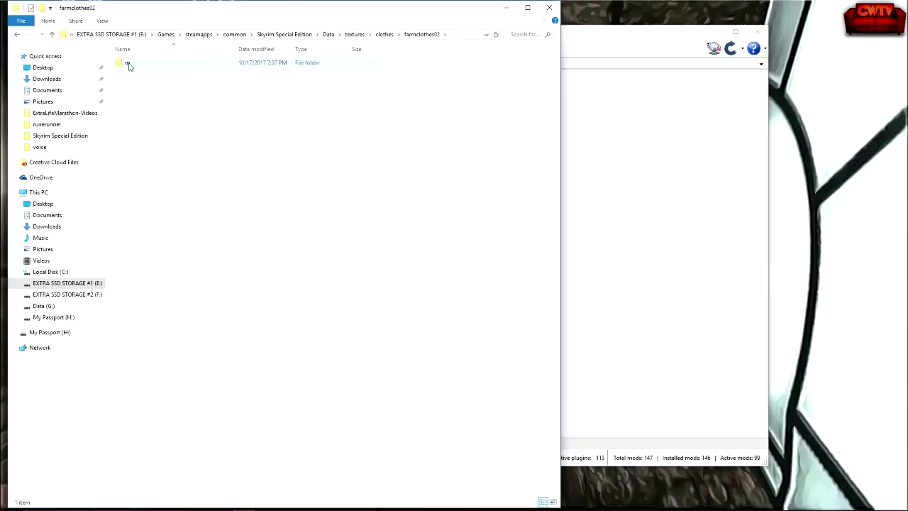
double_click(129, 65)
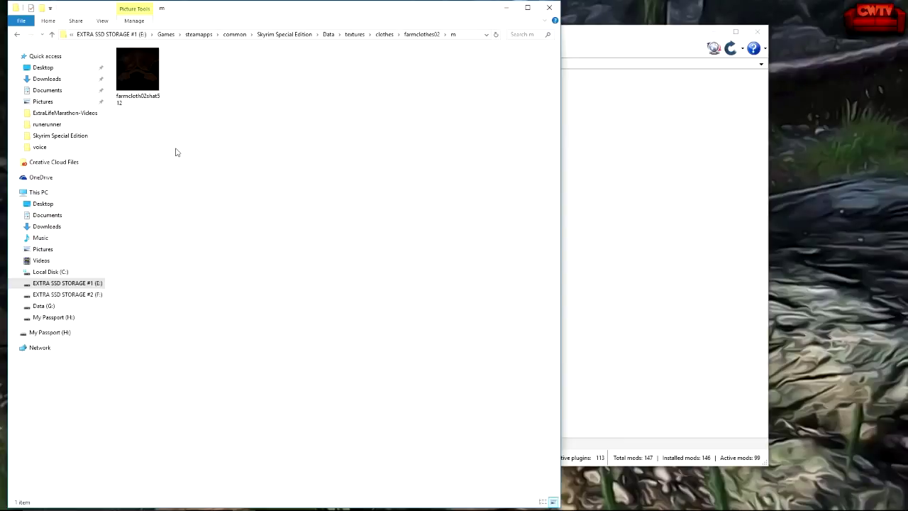
Close the file browser, launch Skyrim SE from the Mods tab, and press PLAY
left_click(549, 7)
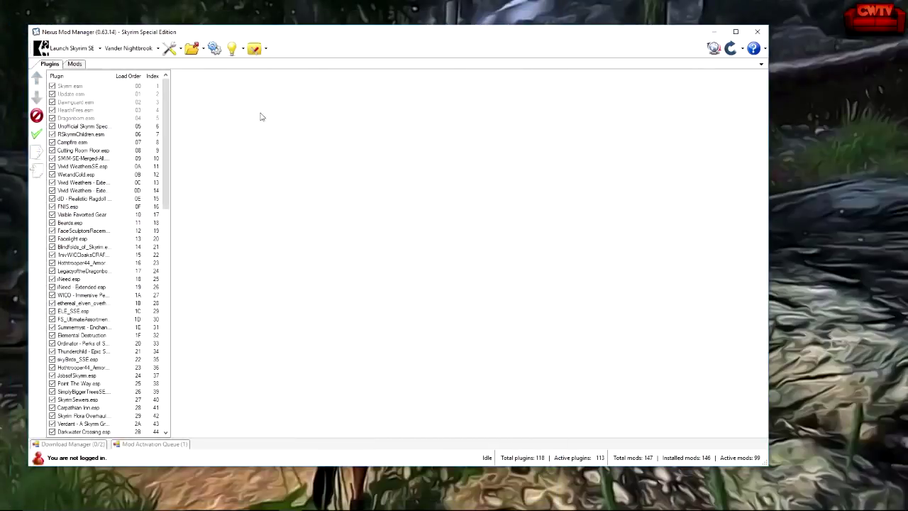
left_click(75, 64)
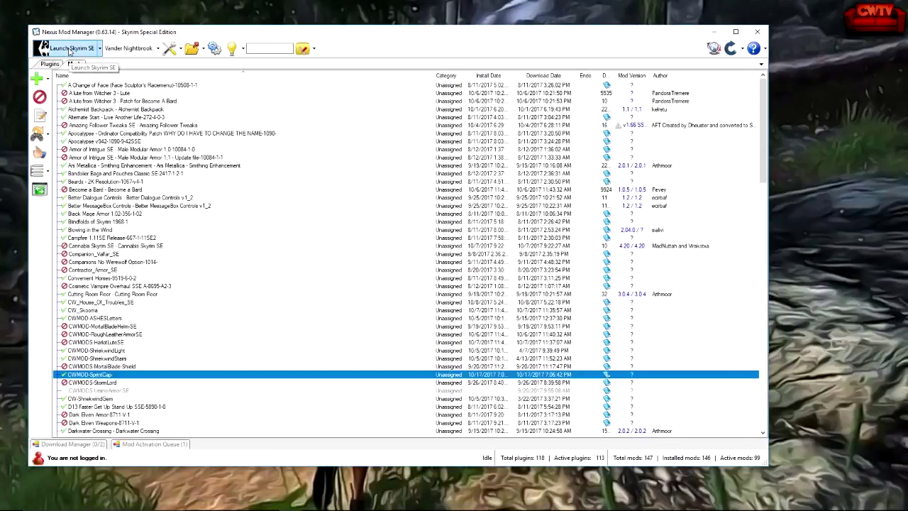
left_click(70, 50)
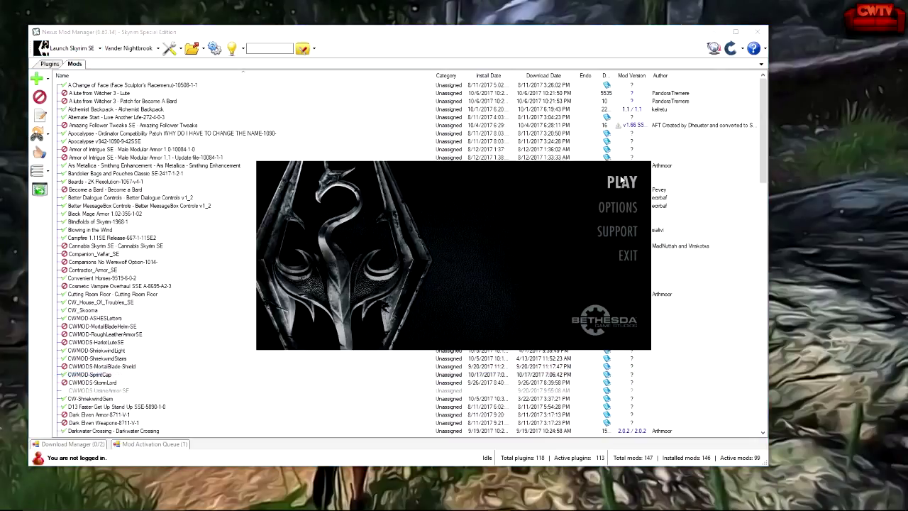
left_click(621, 183)
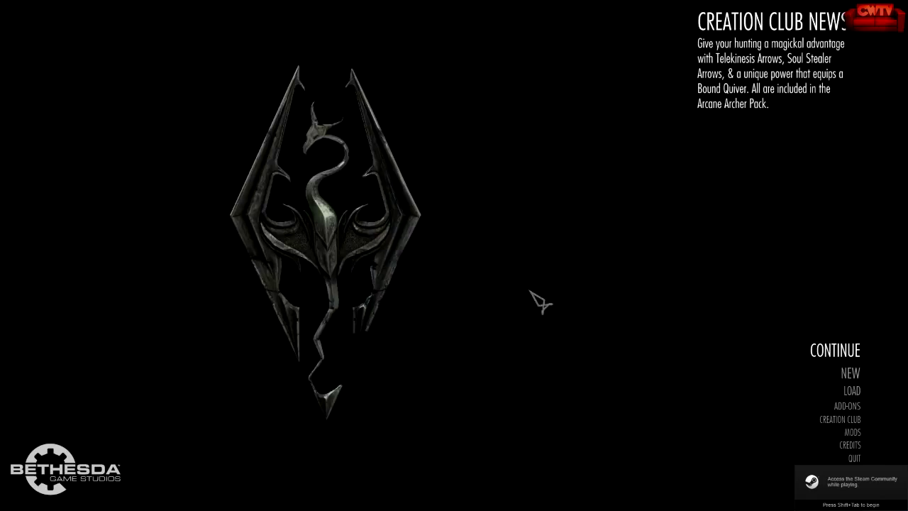
Load save 007 of the level 20 Bosmer character, confirming Yes to load the game
left_click(850, 390)
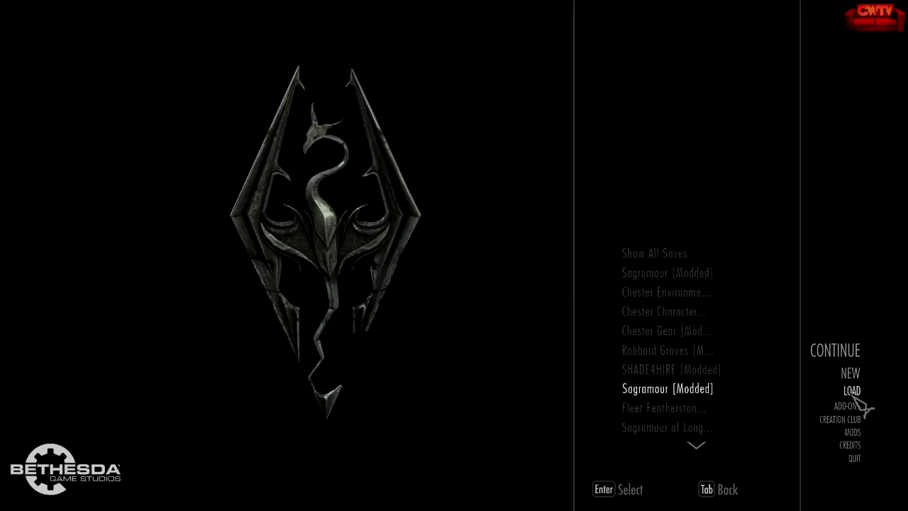
scroll(692, 386, "down", 8)
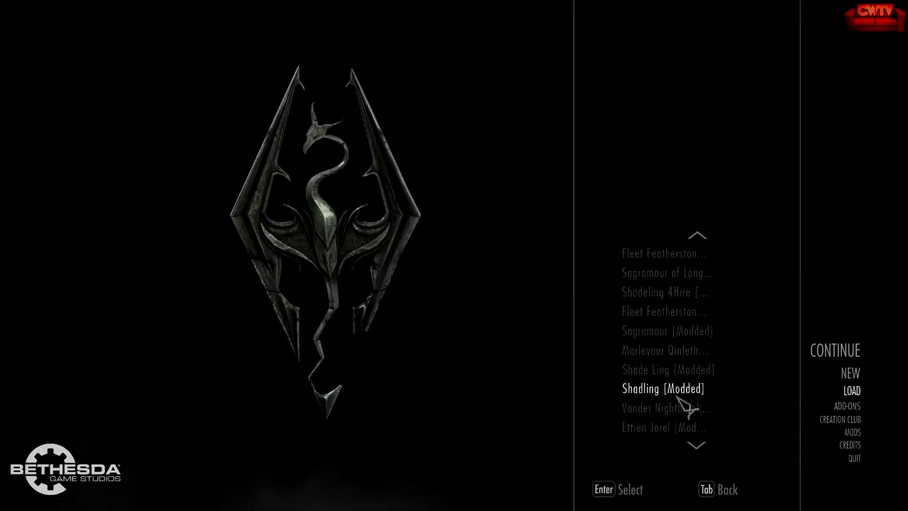
left_click(669, 415)
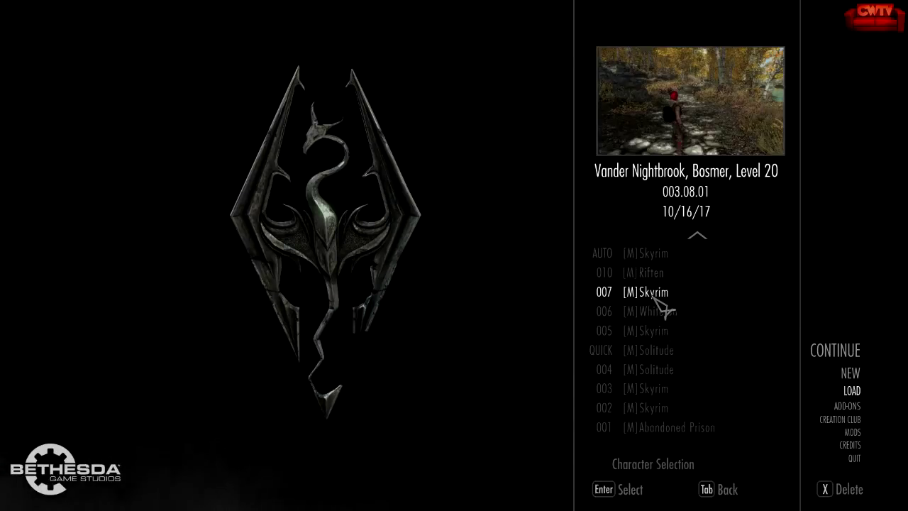
left_click(660, 303)
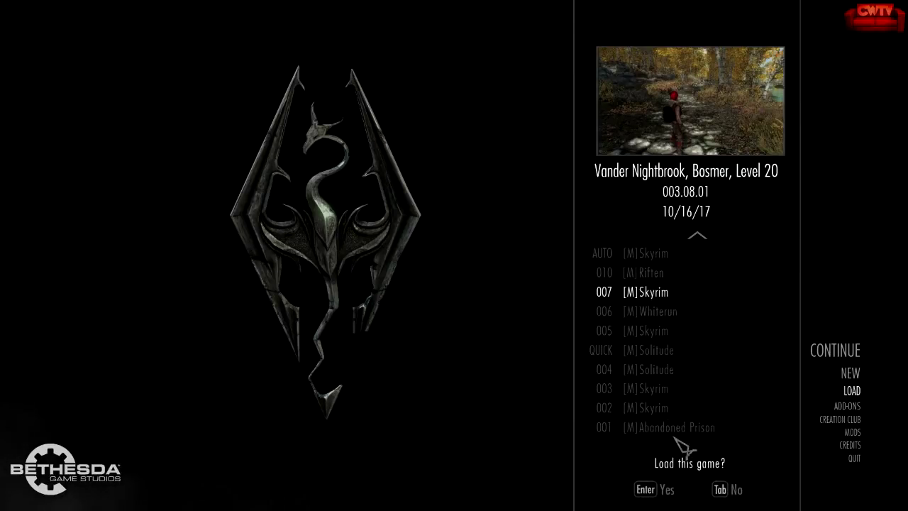
left_click(669, 494)
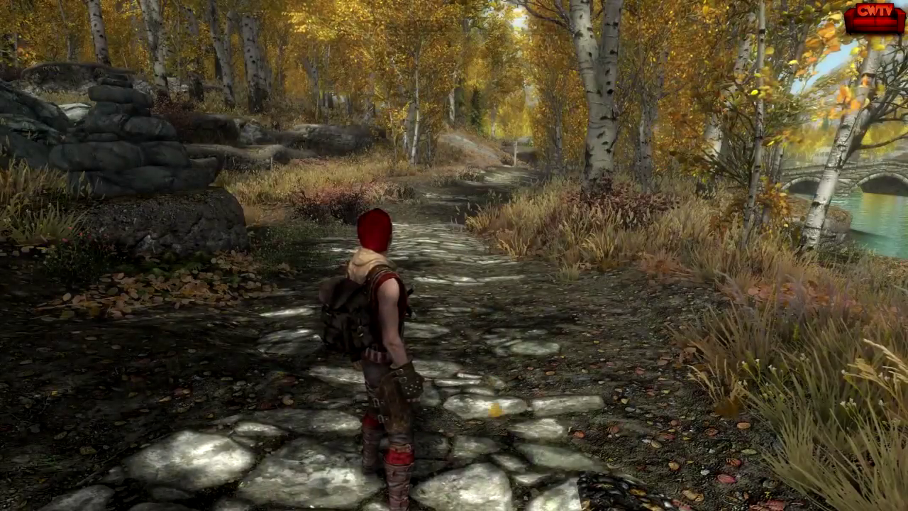
Open the character's inventory to its Apparel items
scroll(454, 255, "up", 3)
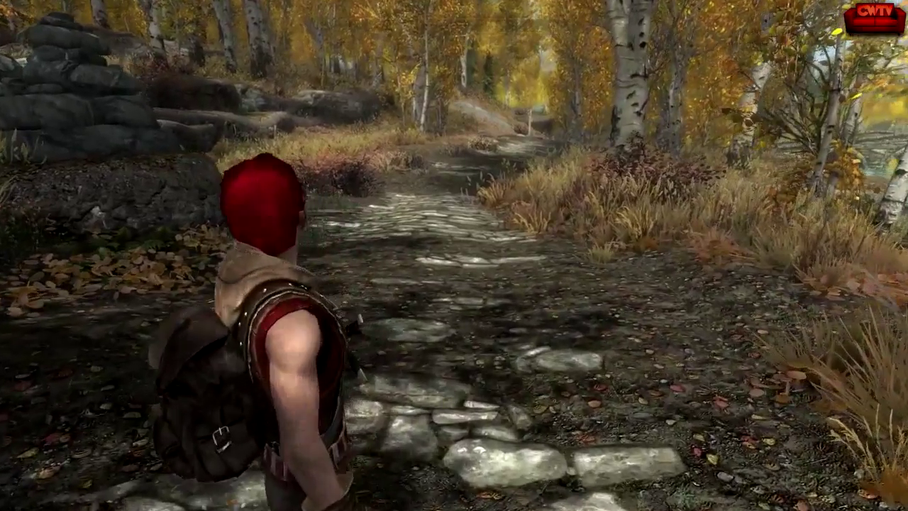
mouse_move(454, 255)
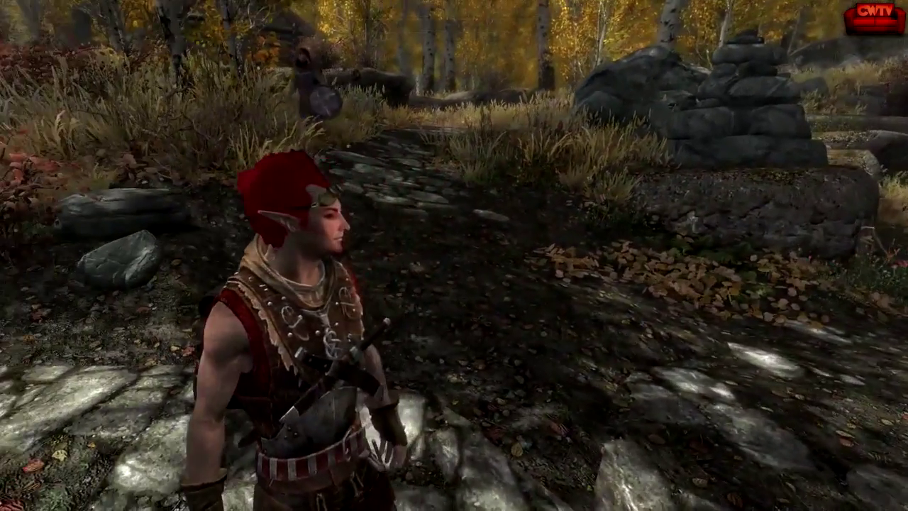
key("i")
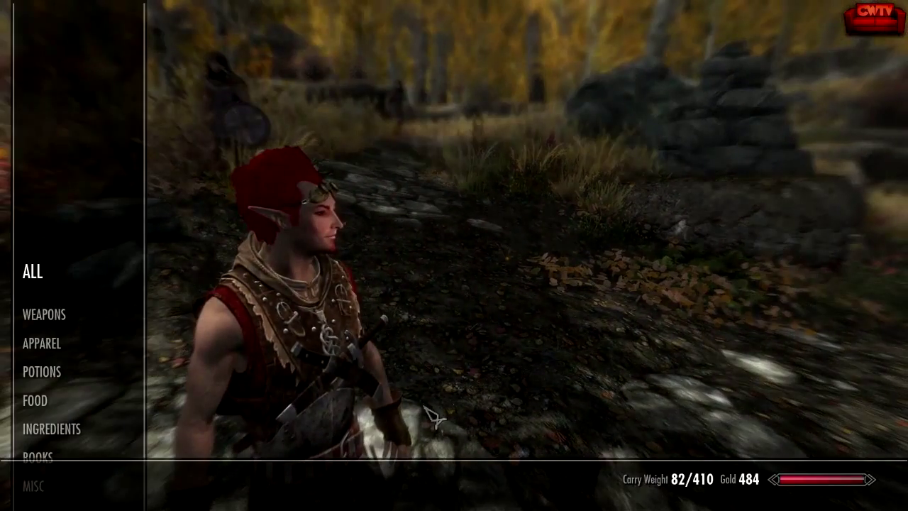
left_click(89, 343)
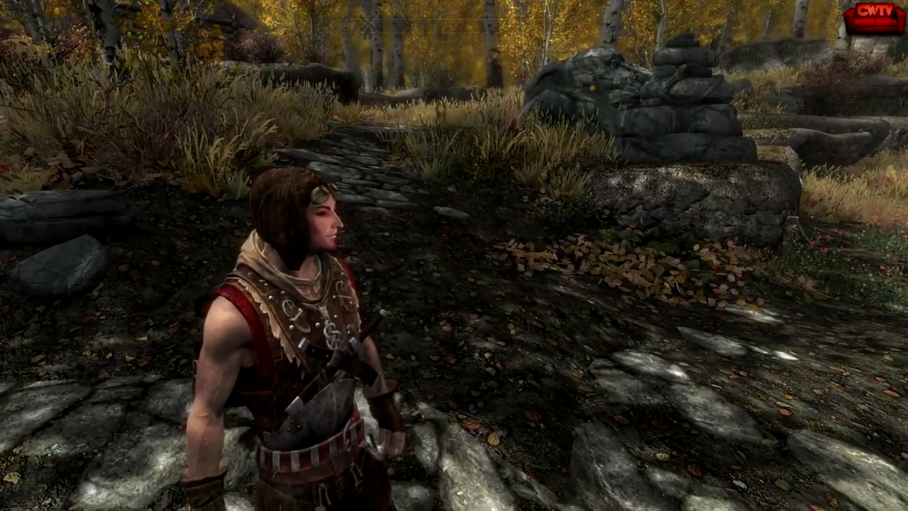
From the journal's System page, quit Skyrim to the desktop and confirm Yes
key("j")
left_click(628, 68)
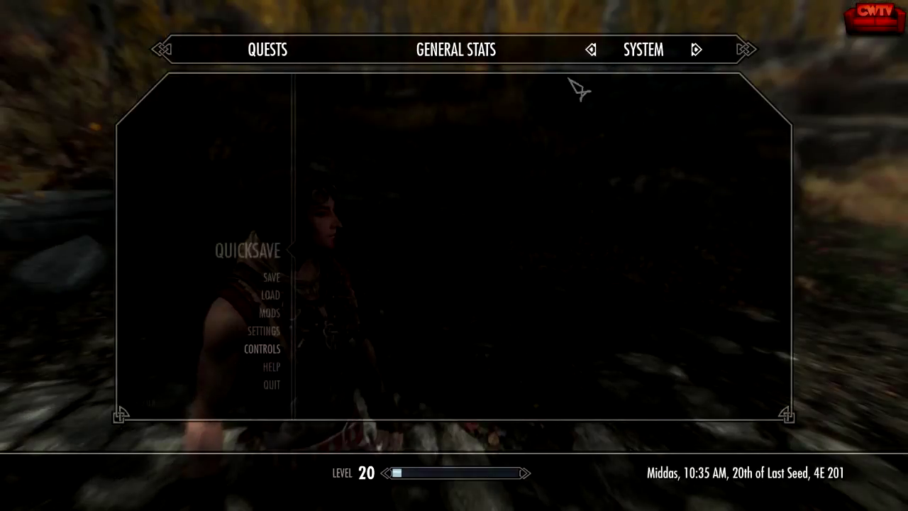
left_click(284, 390)
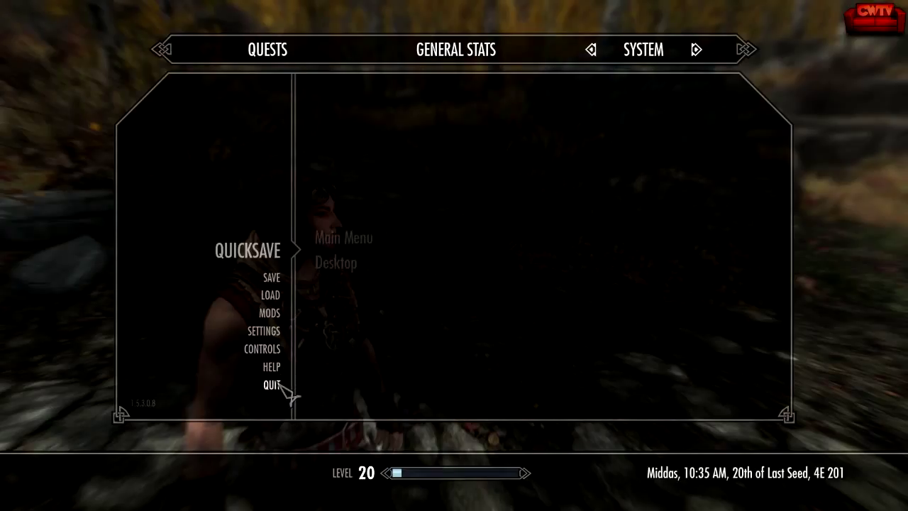
left_click(335, 264)
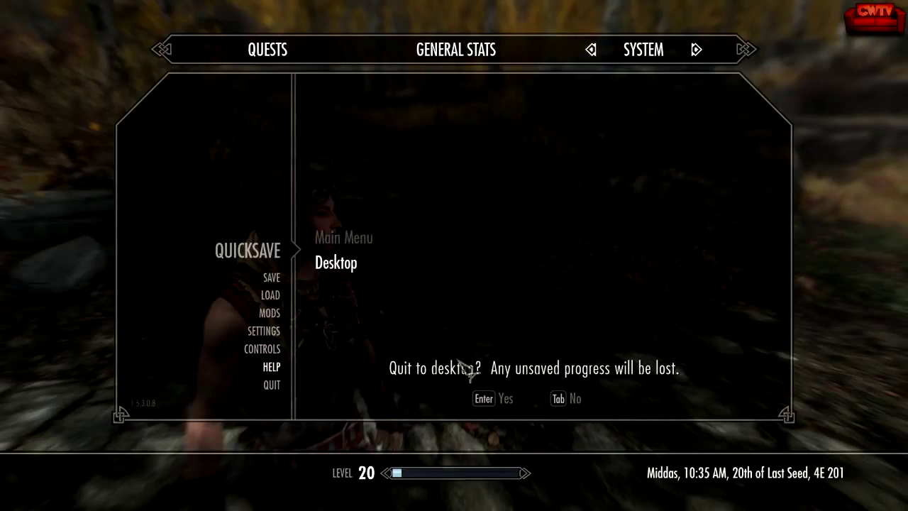
left_click(505, 399)
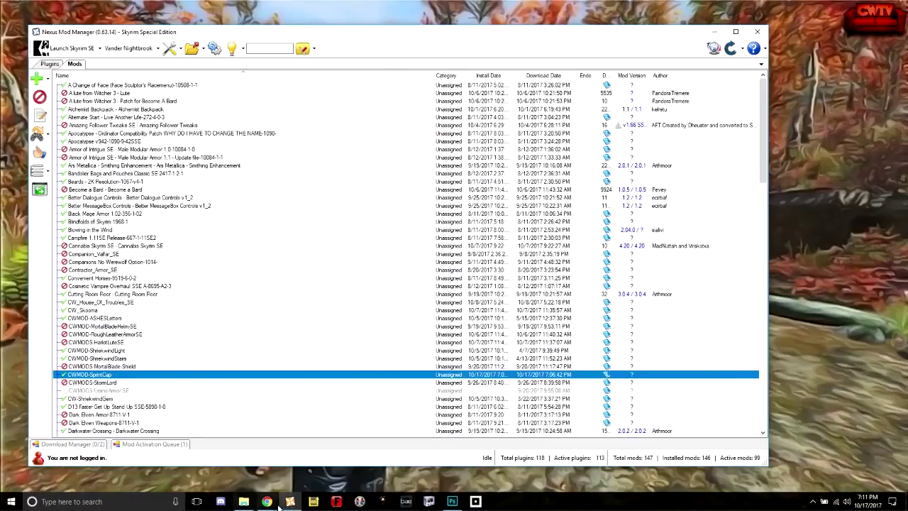
Select the Levels 1 adjustment and set its white output level to 132
left_click(451, 502)
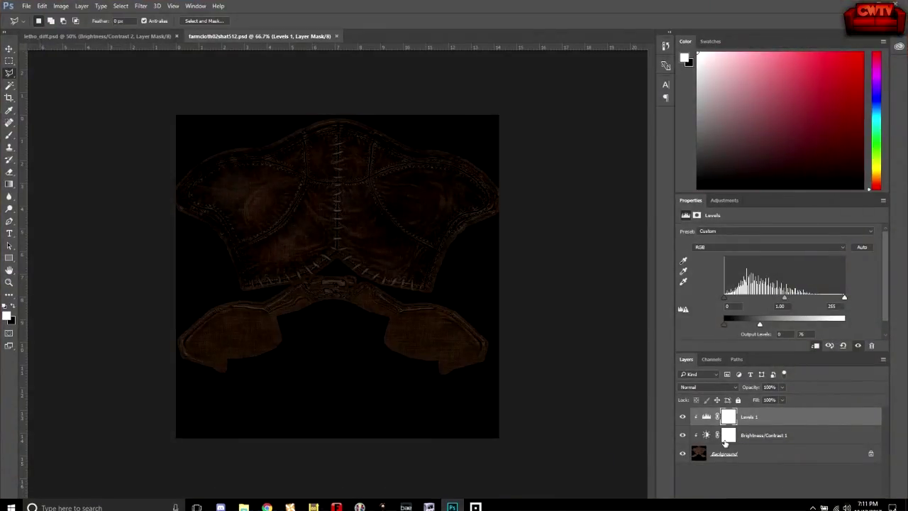
left_click(706, 418)
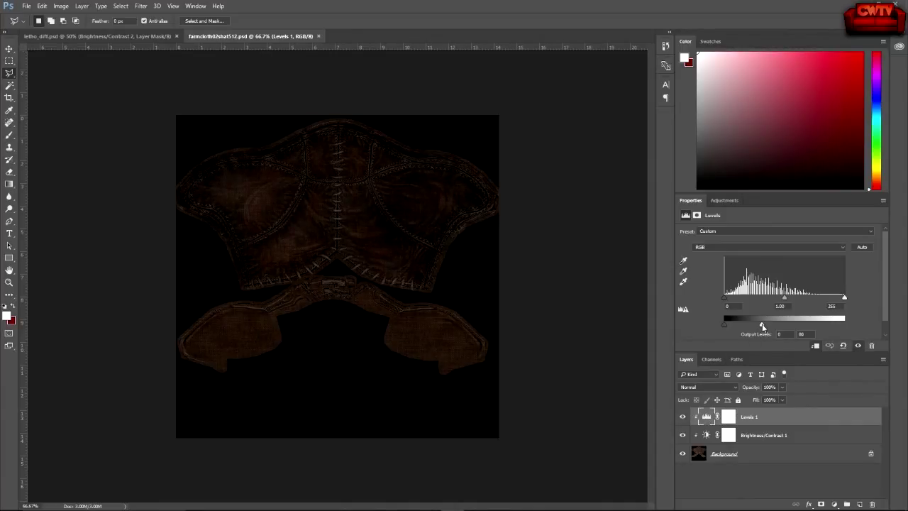
left_click_drag(763, 327, 766, 326)
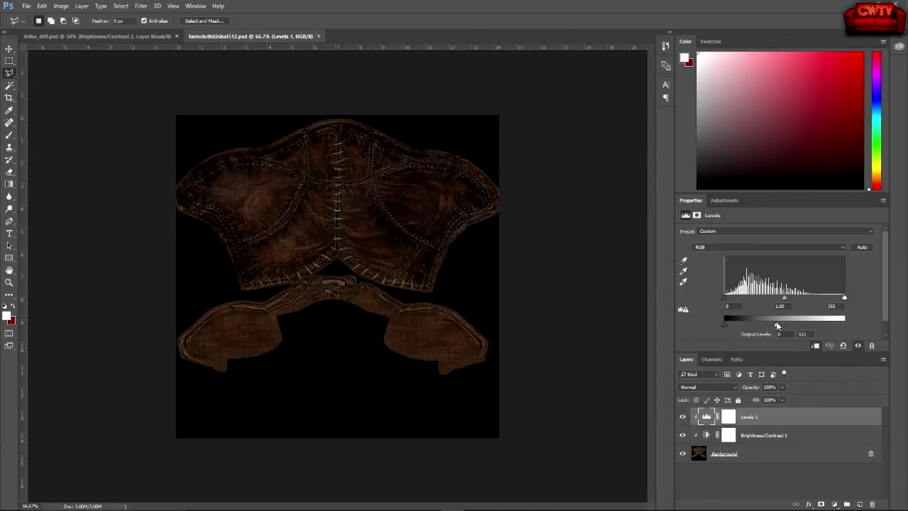
left_click_drag(777, 324, 758, 329)
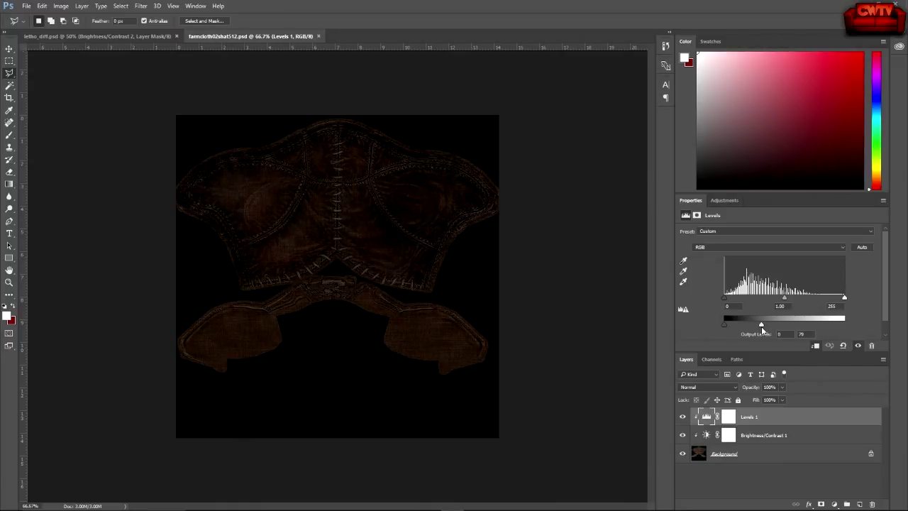
left_click_drag(772, 327, 788, 335)
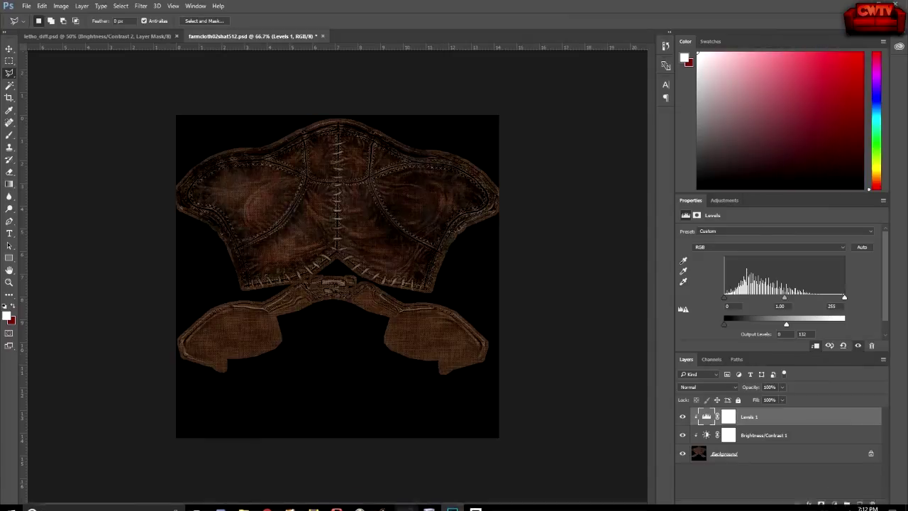
mouse_move(268, 503)
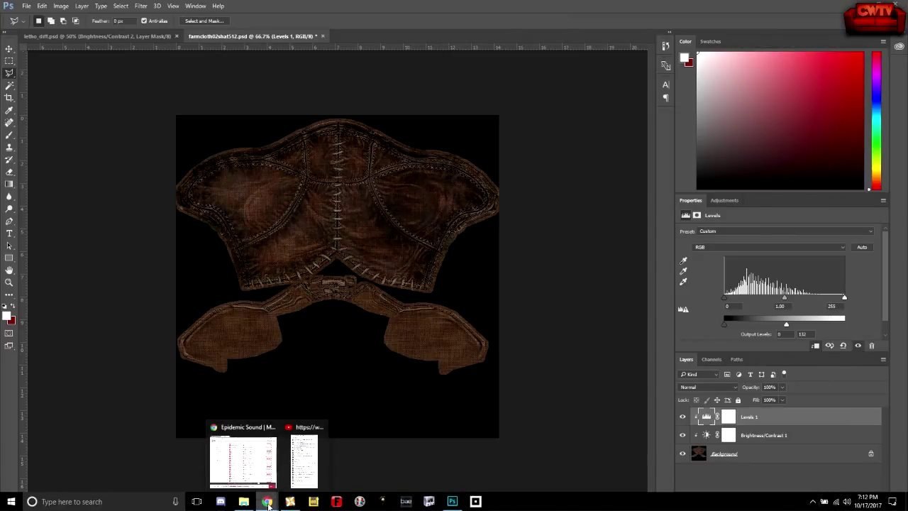
In a new Chrome window, search Google Images for 'riften logo'
right_click(268, 502)
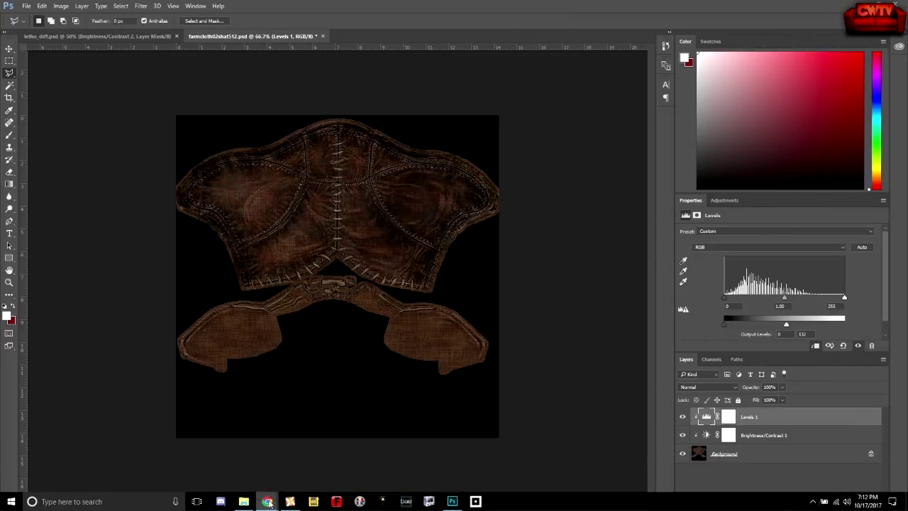
left_click(256, 457)
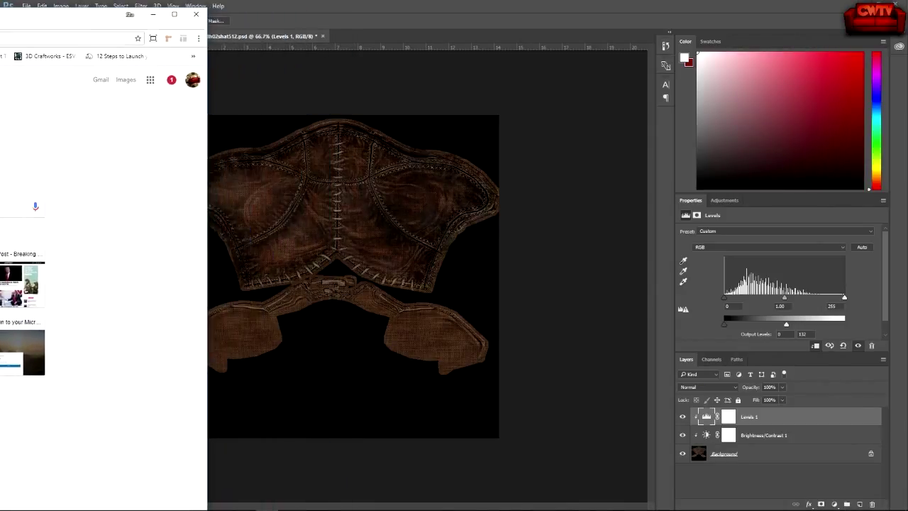
left_click_drag(54, 20, 594, 13)
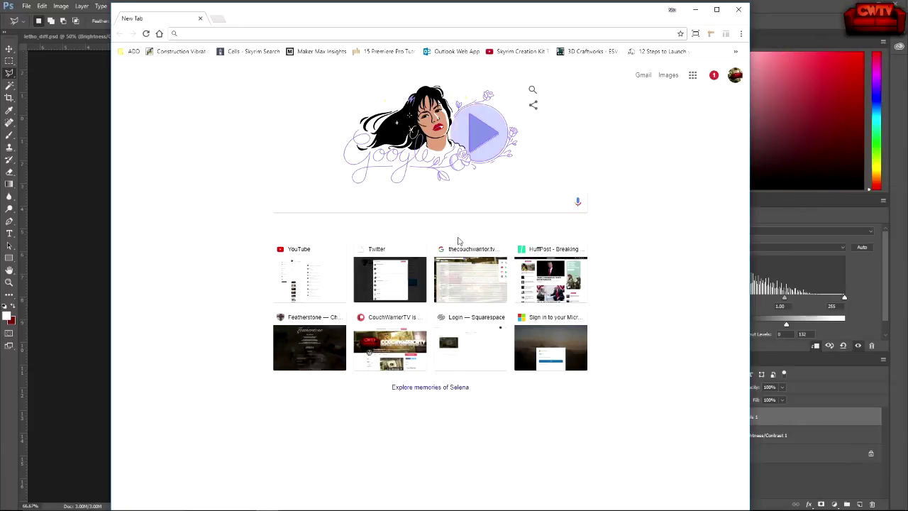
type("rift")
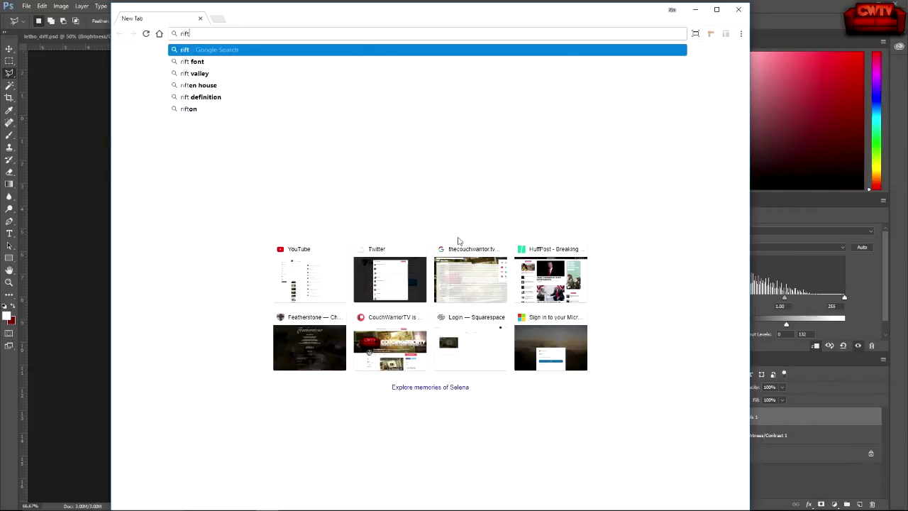
type("en logo")
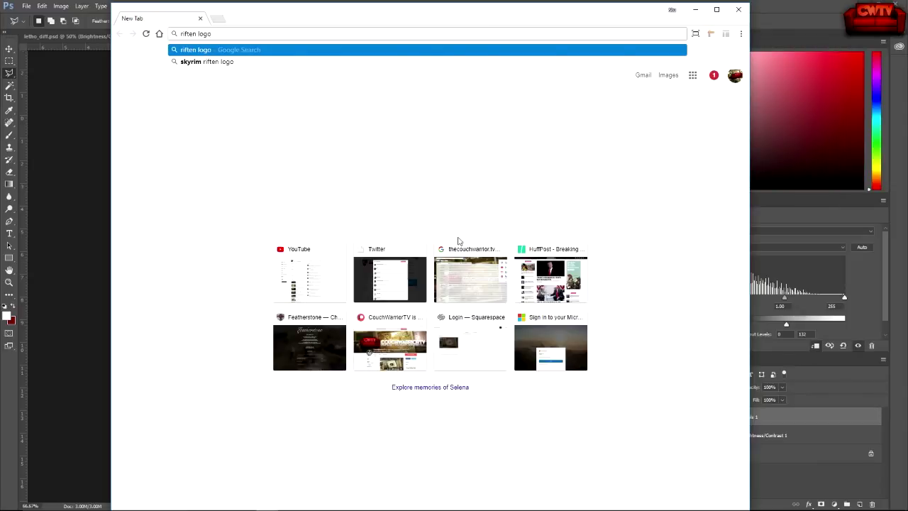
key("Return")
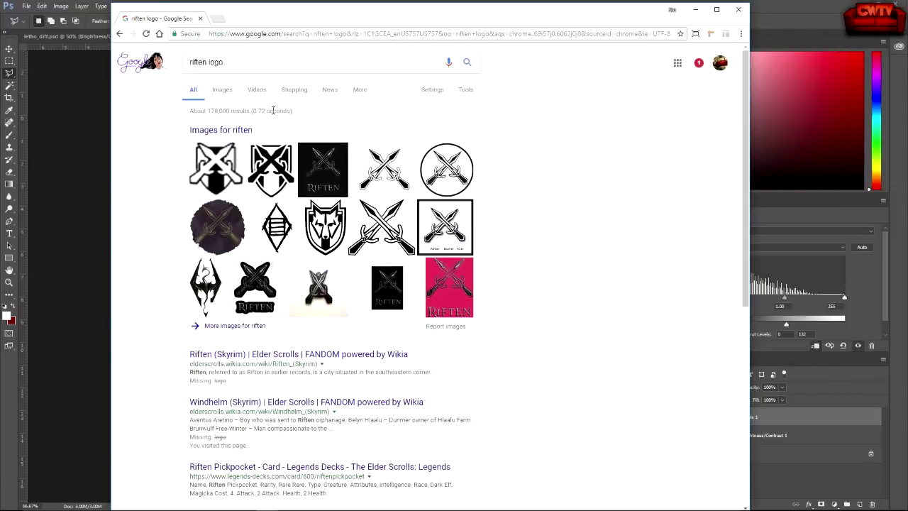
left_click(223, 90)
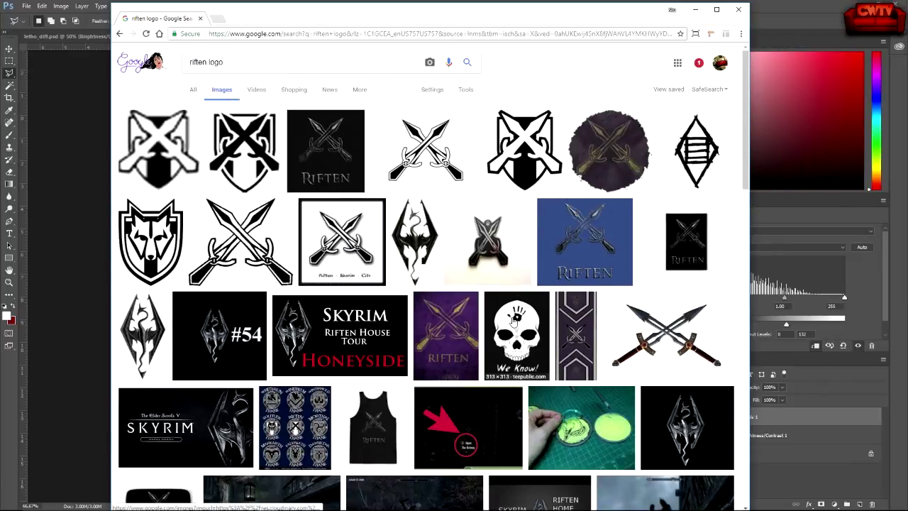
Preview the crossed-swords Riften shield logo from the image results
scroll(516, 319, "down", 4)
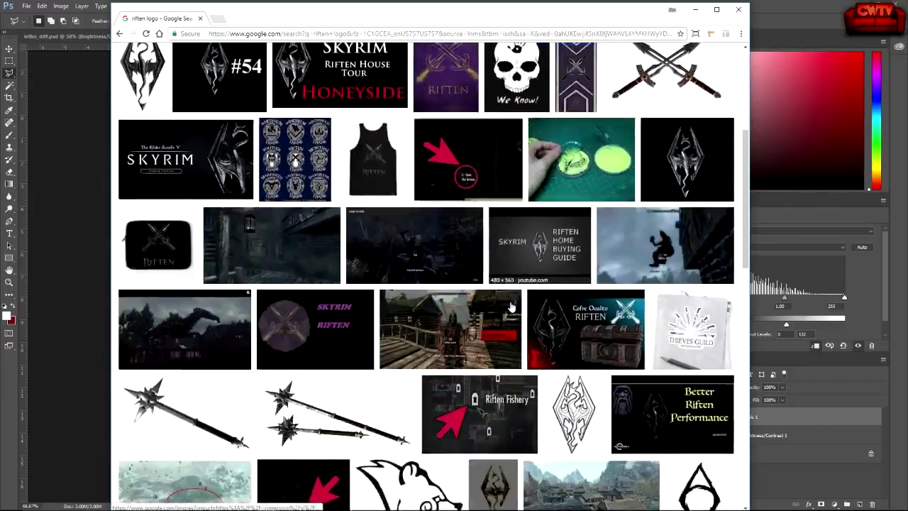
scroll(511, 307, "down", 8)
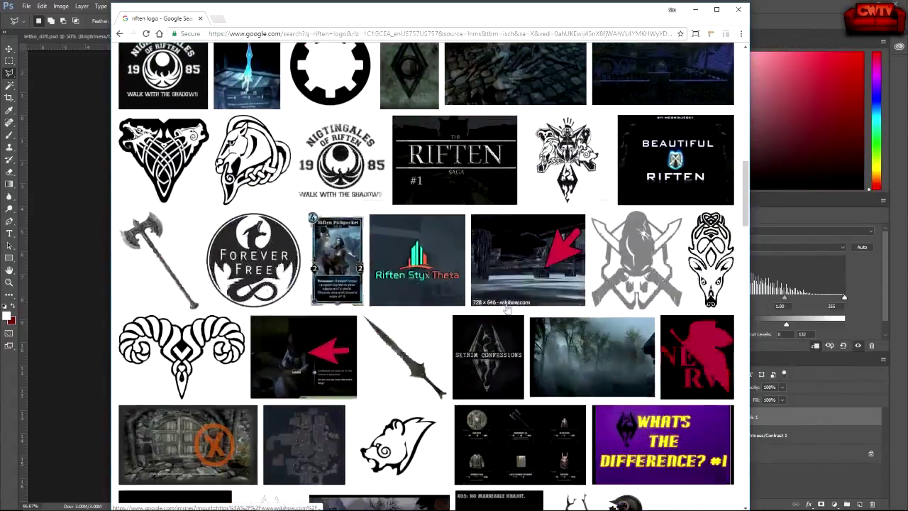
scroll(507, 310, "down", 7)
scroll(507, 305, "up", 4)
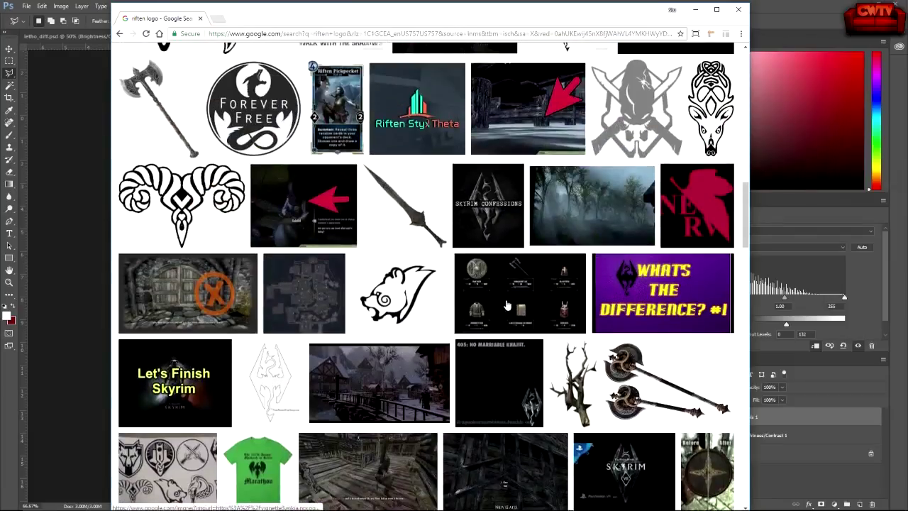
scroll(507, 305, "up", 15)
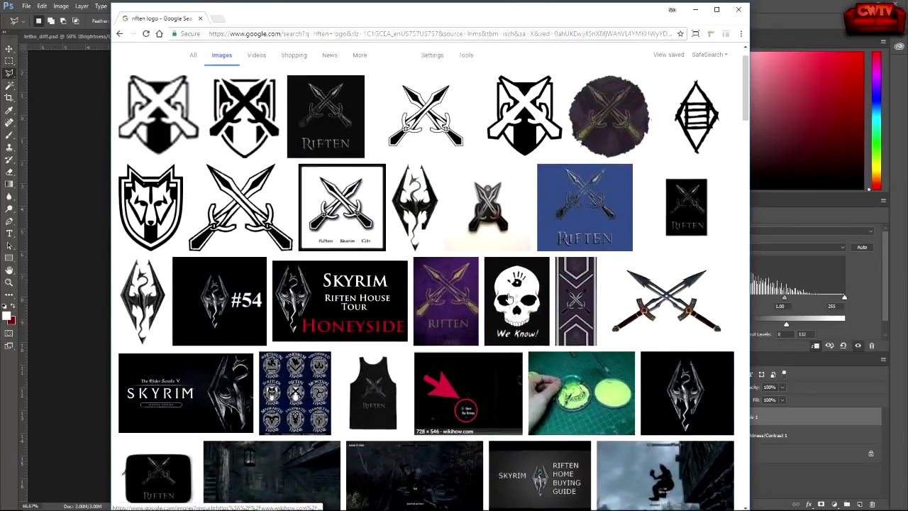
scroll(509, 298, "up", 1)
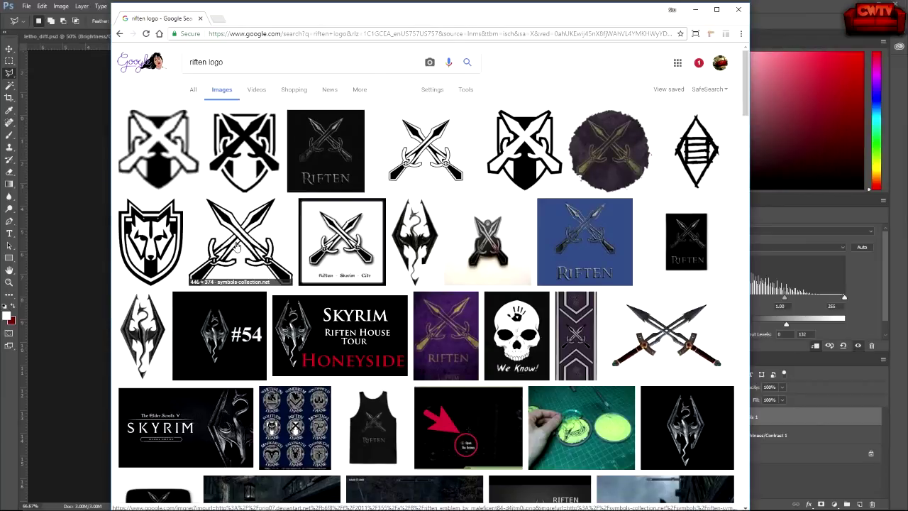
left_click(526, 163)
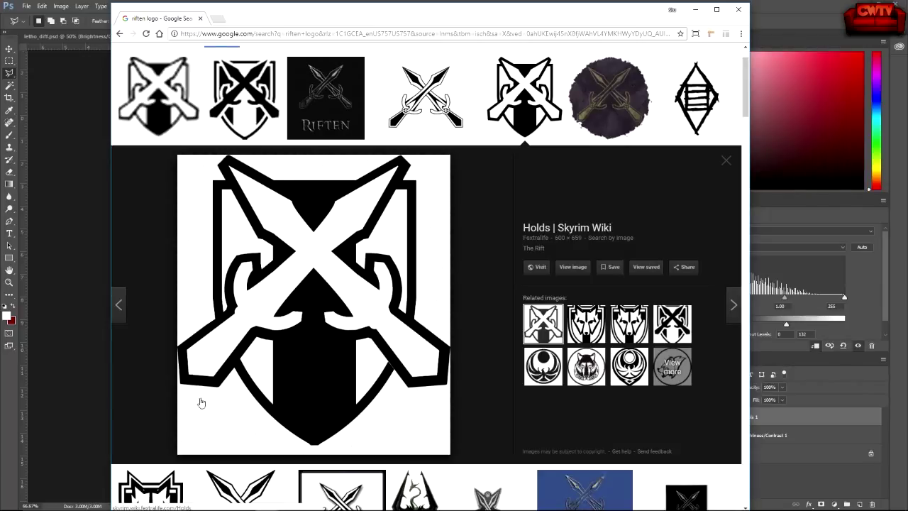
Save the full-size crest as Riften.png in Data (G:) > runerunner, then minimize Chrome
left_click(573, 267)
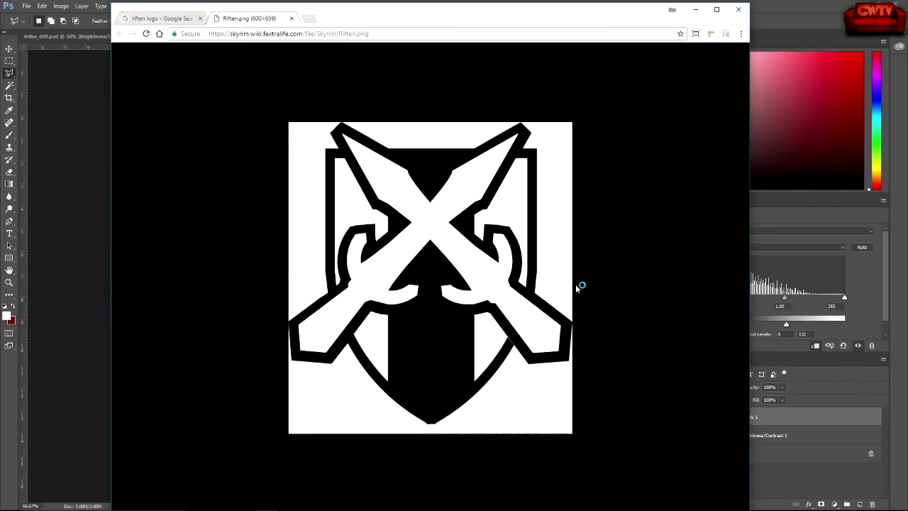
right_click(442, 233)
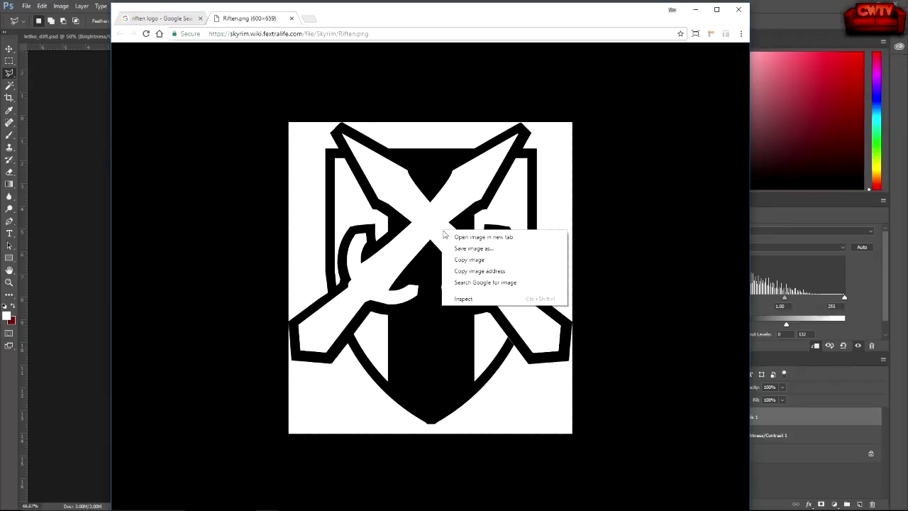
left_click(460, 249)
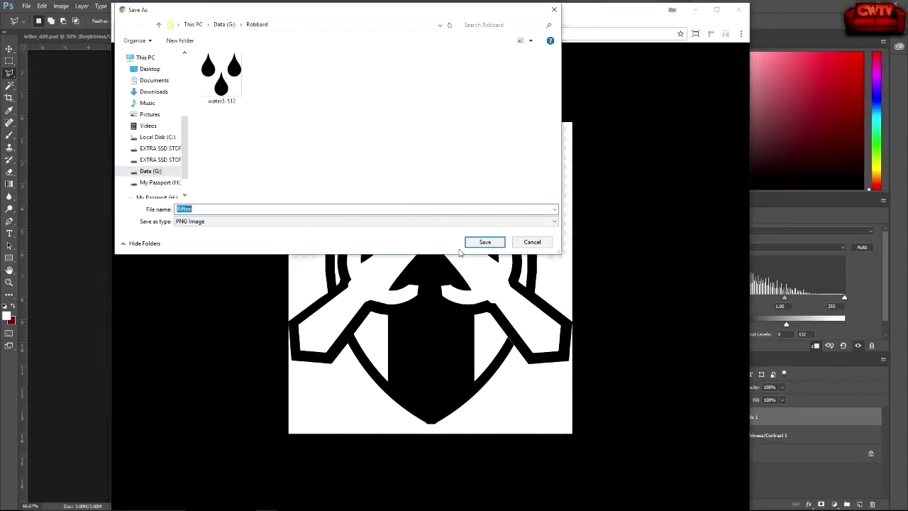
left_click(223, 25)
scroll(233, 150, "down", 4)
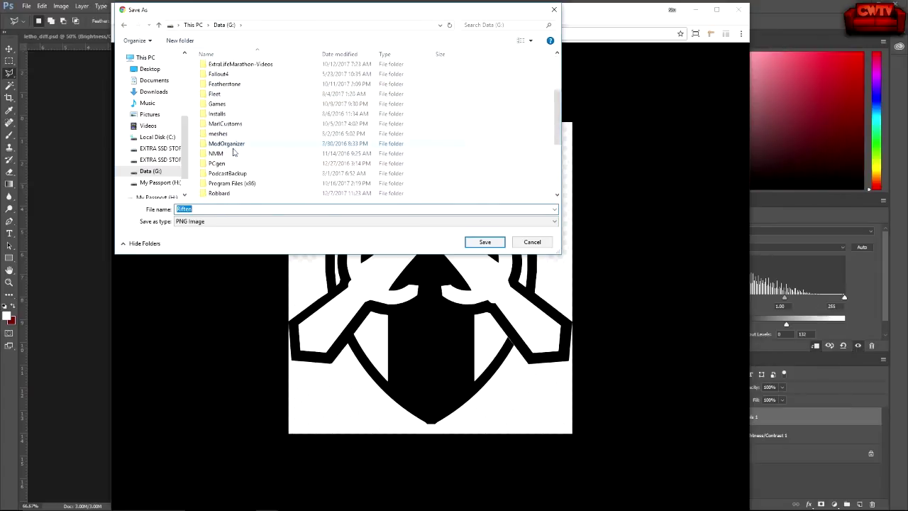
scroll(233, 152, "down", 2)
scroll(233, 150, "up", 1)
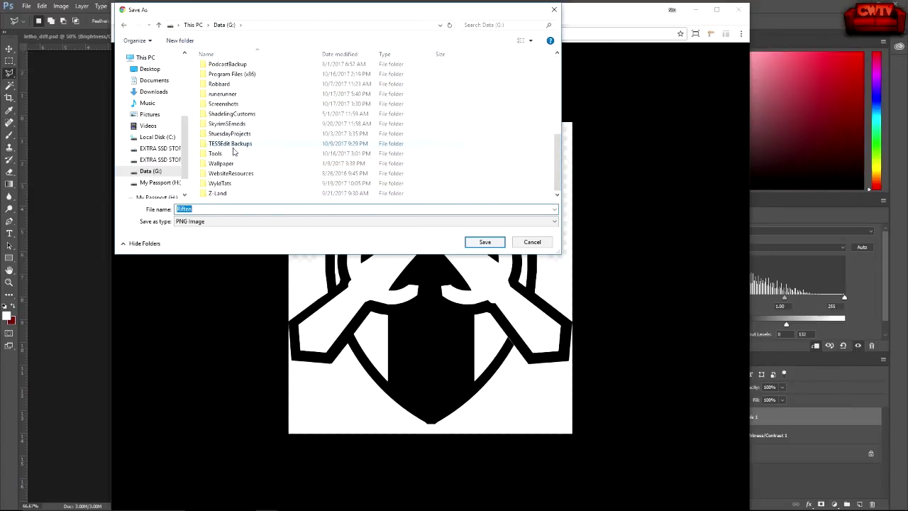
scroll(234, 150, "down", 1)
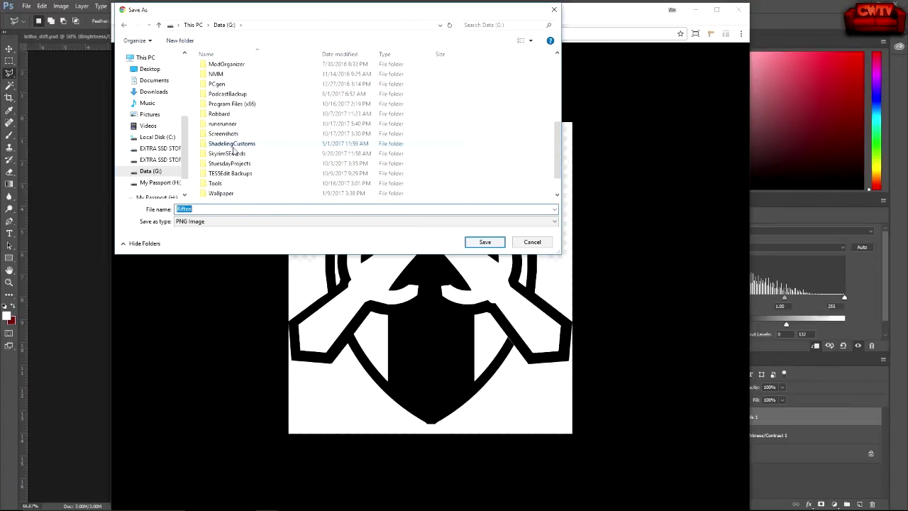
double_click(232, 124)
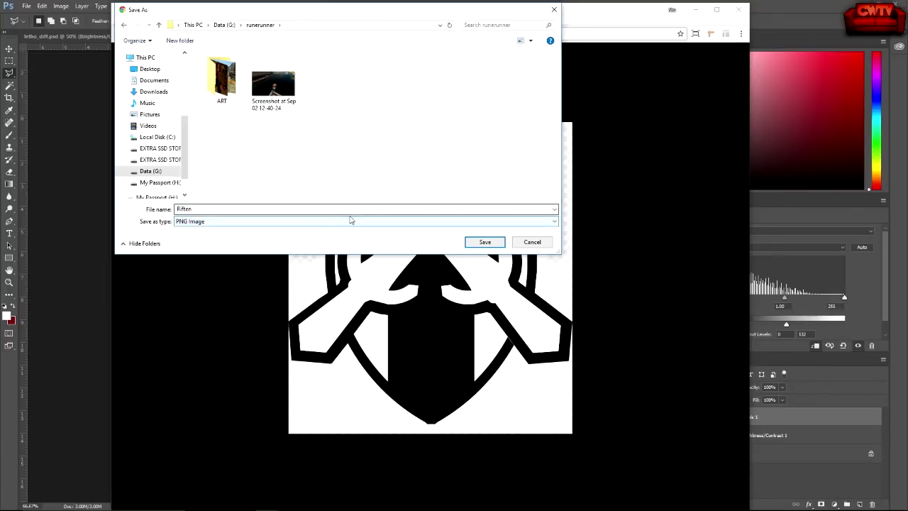
left_click(485, 242)
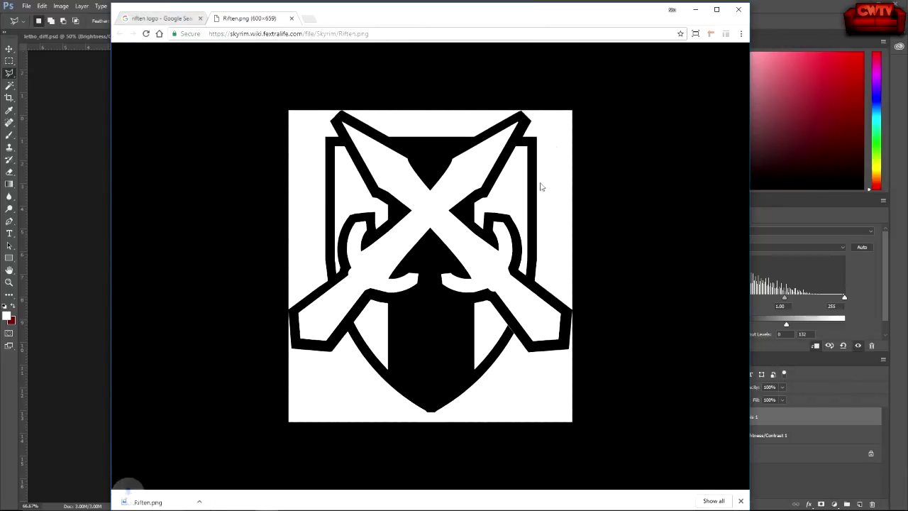
left_click(697, 10)
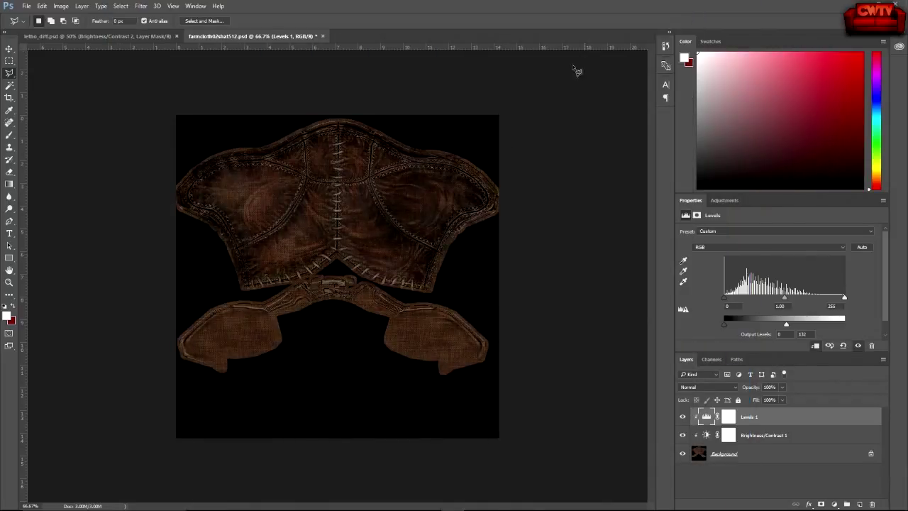
Open Riften.png from Data (G:) > runerunner in Photoshop
left_click(29, 6)
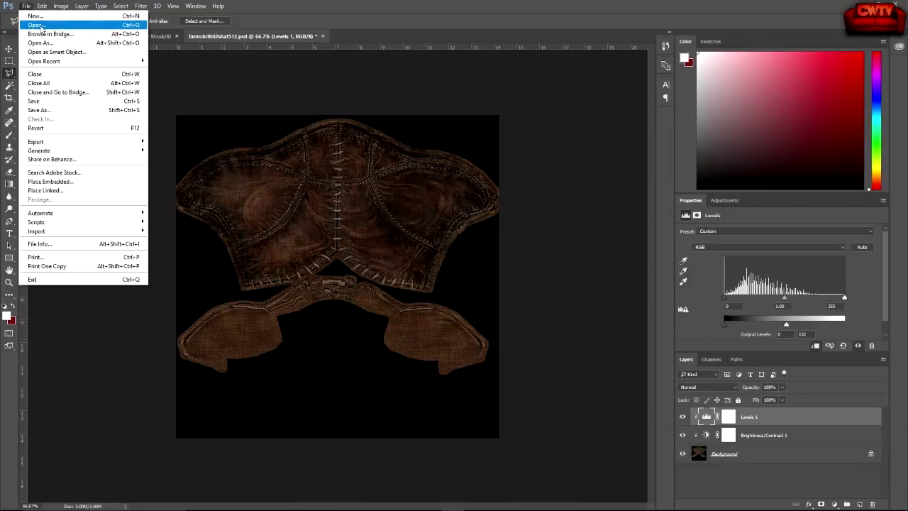
left_click(43, 27)
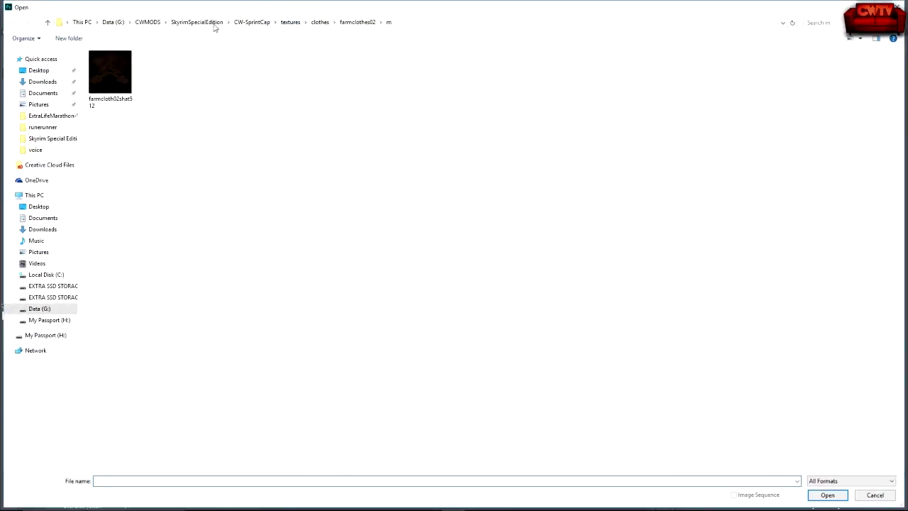
left_click(45, 310)
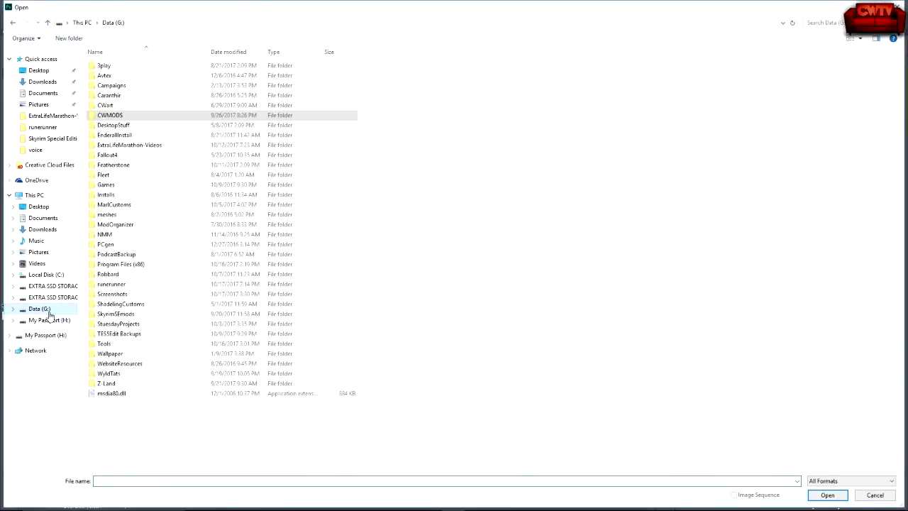
double_click(119, 288)
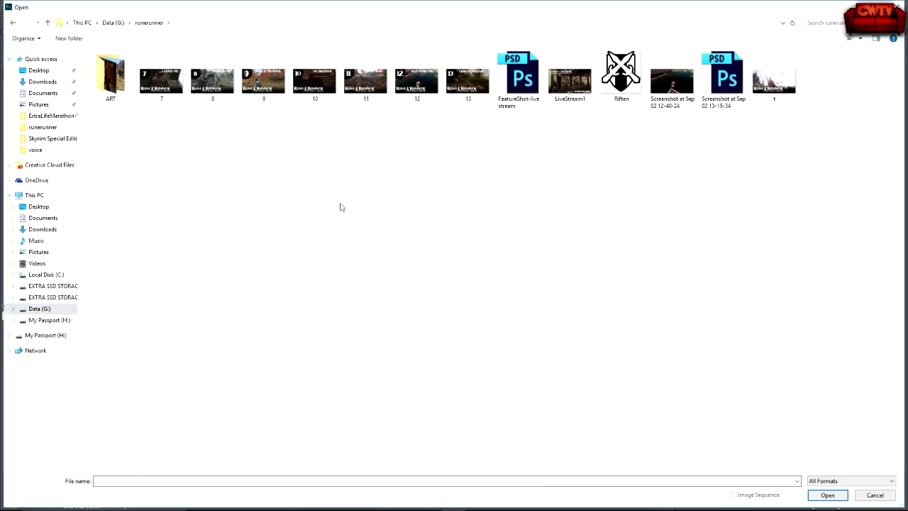
left_click(629, 81)
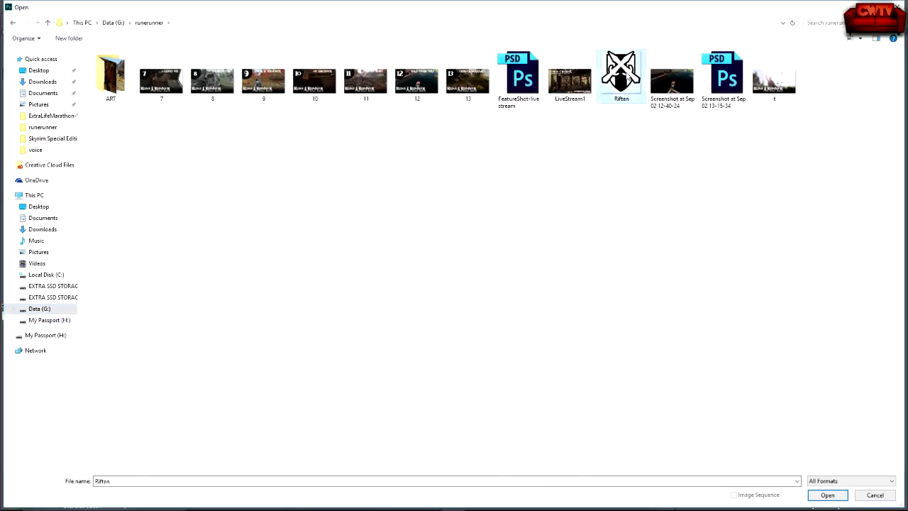
left_click(828, 495)
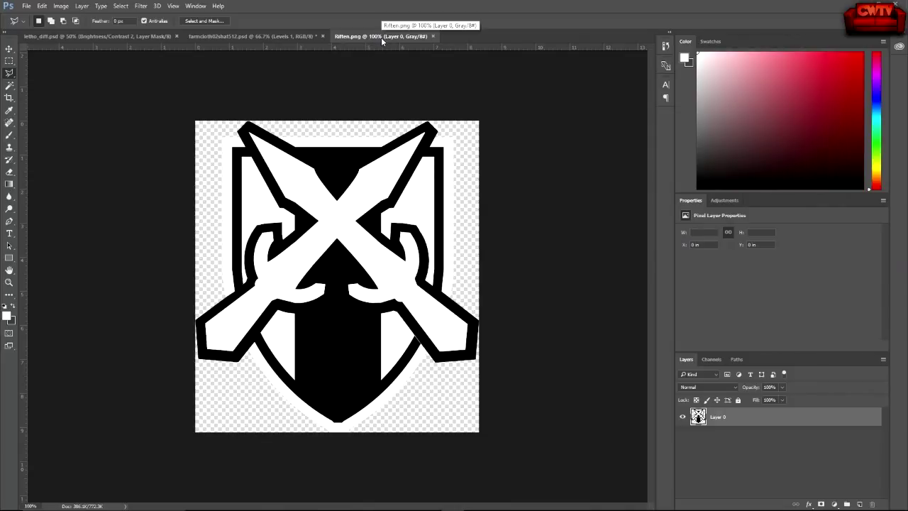
Copy the Riften logo layer onto the hat texture document and close Riften.png
left_click_drag(381, 34, 73, 216)
left_click_drag(217, 220, 218, 231)
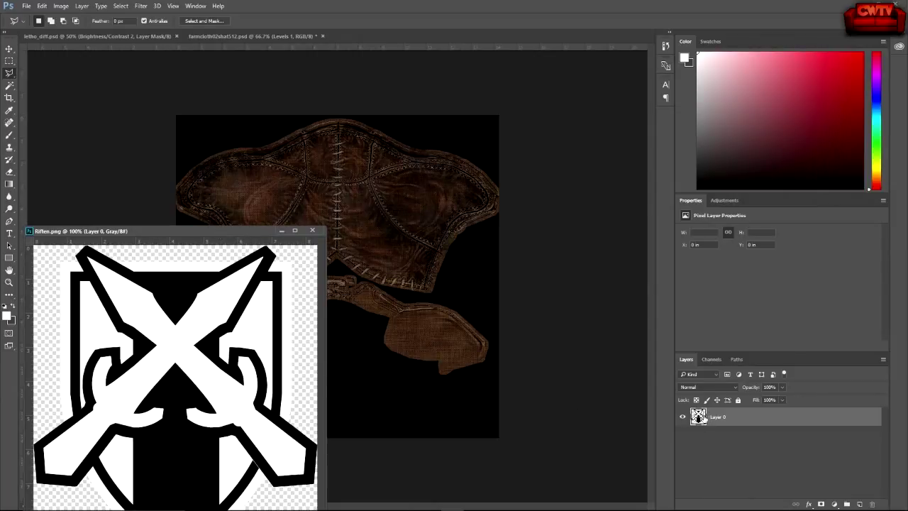
left_click_drag(699, 417, 447, 272)
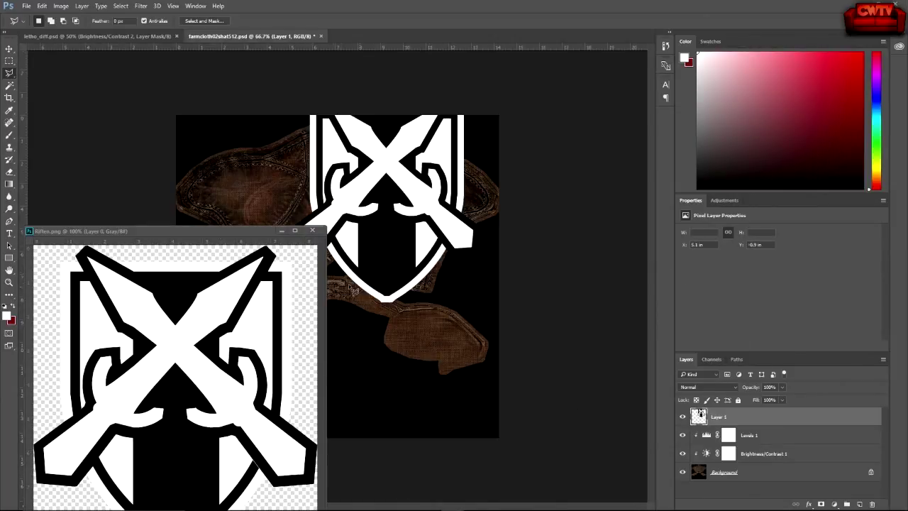
left_click(313, 230)
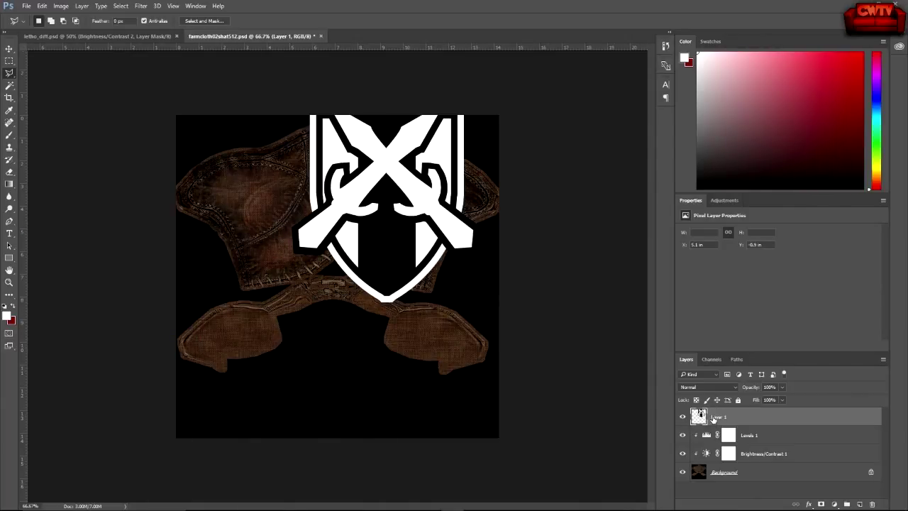
Convert the logo's Layer 1 into an embedded smart object
right_click(713, 419)
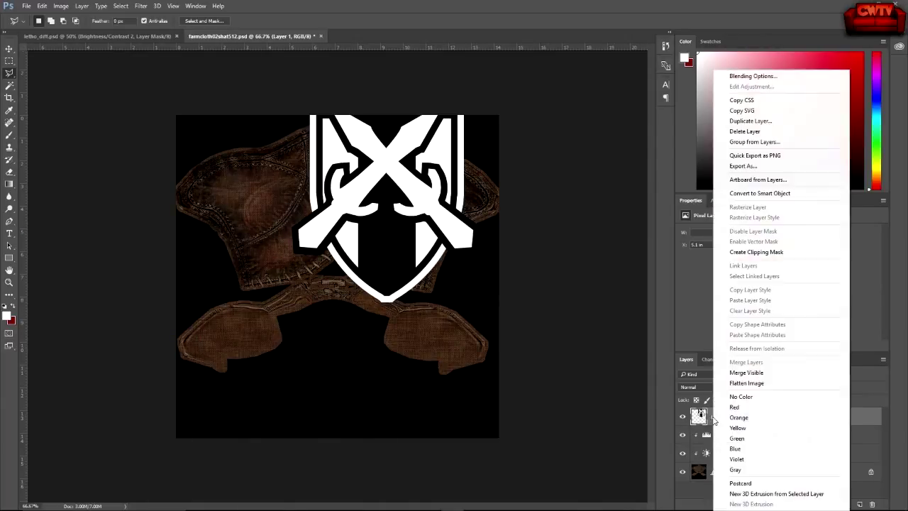
left_click(746, 196)
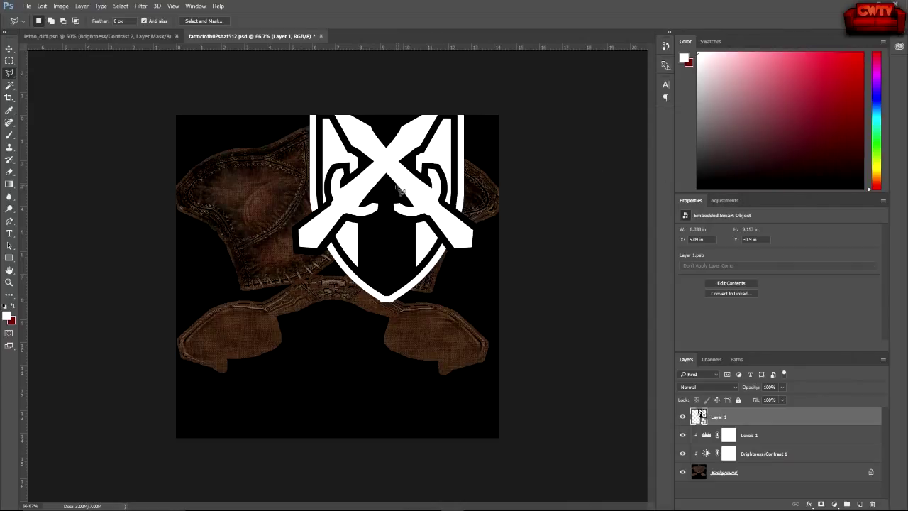
left_click(9, 48)
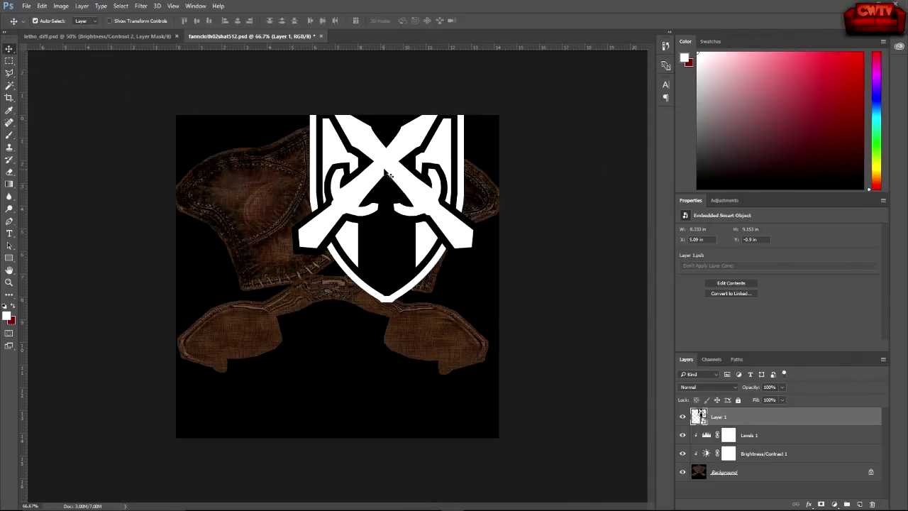
Scale the logo down and place it on the hat's upper-right leather panel
left_click_drag(389, 174, 362, 247)
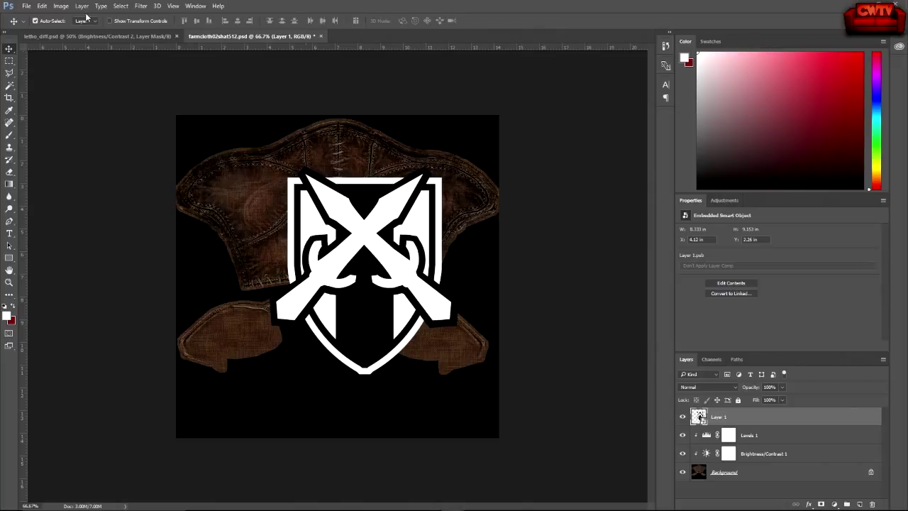
left_click(42, 6)
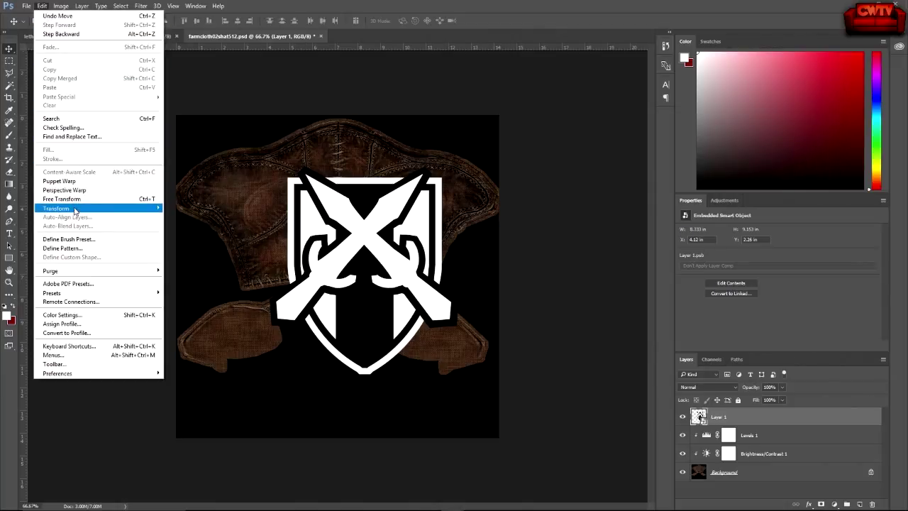
mouse_move(80, 209)
left_click(179, 221)
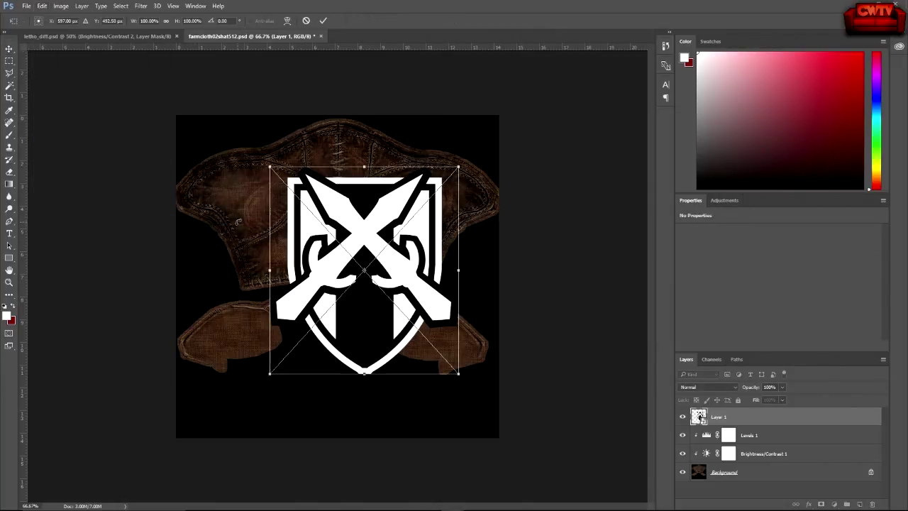
left_click_drag(270, 168, 390, 299)
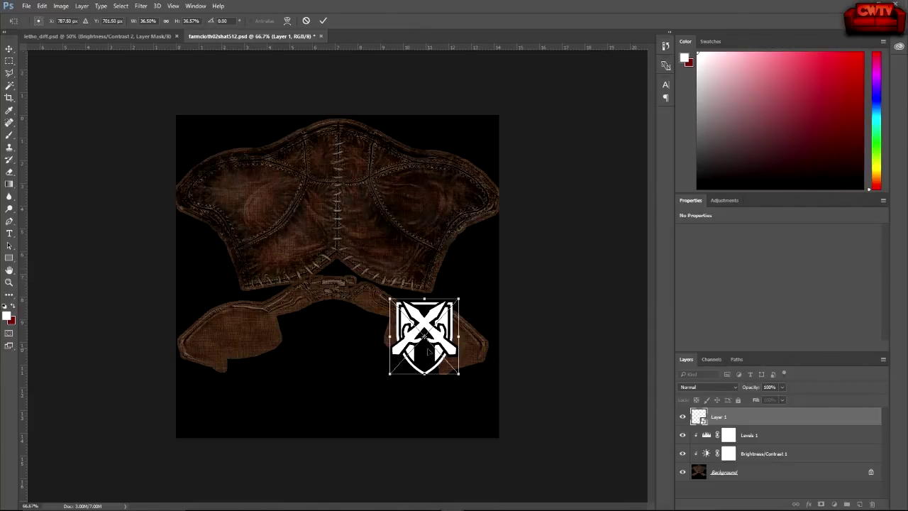
left_click_drag(427, 359, 441, 196)
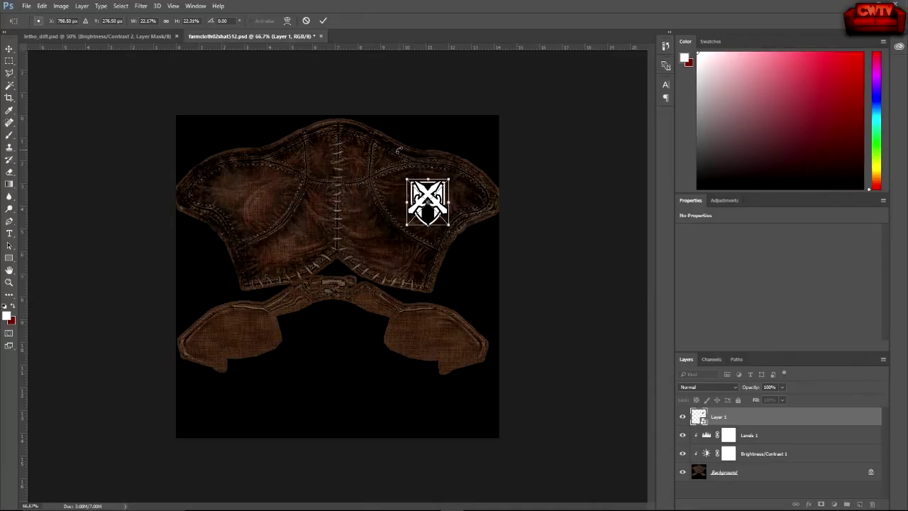
key("Return")
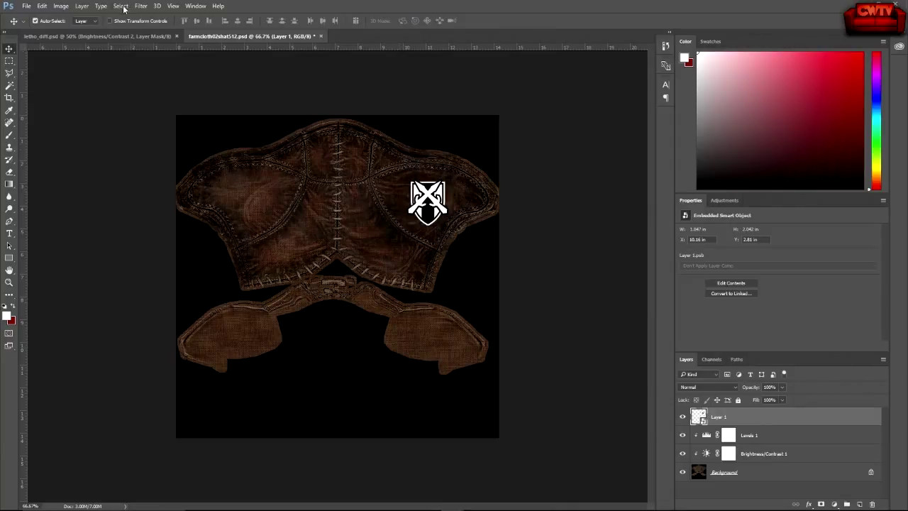
Rotate the logo about -90° onto its side and commit the transform
left_click(41, 7)
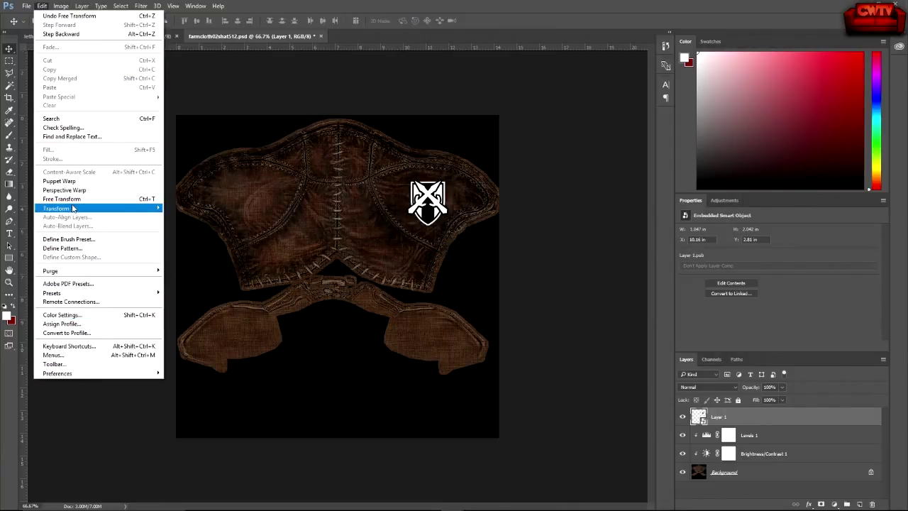
mouse_move(73, 209)
left_click(189, 230)
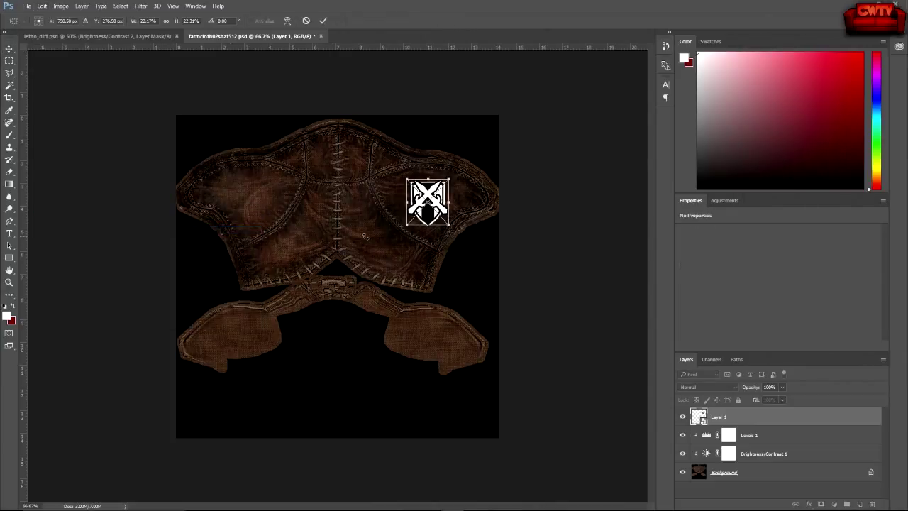
left_click_drag(462, 177, 392, 152)
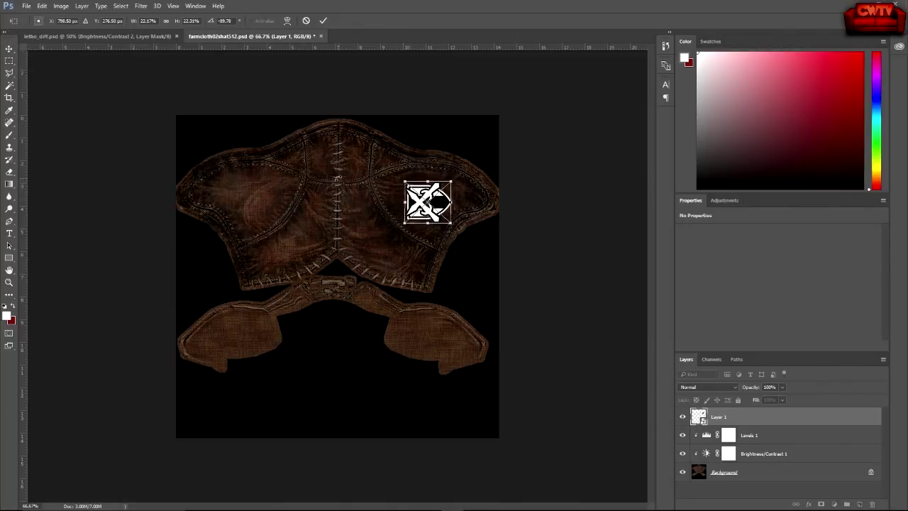
mouse_move(428, 202)
left_mouse_down()
mouse_move(423, 185)
mouse_move(429, 195)
left_mouse_up()
key("Return")
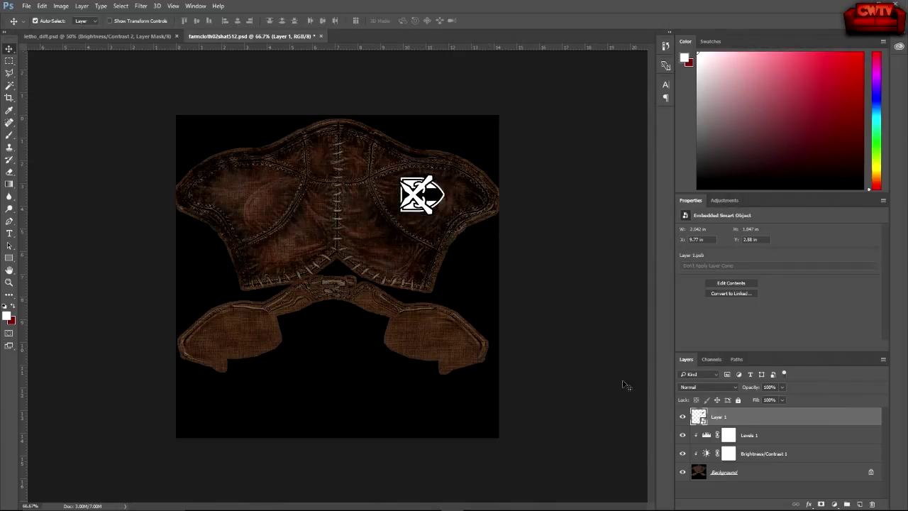
Duplicate Layer 1 and flip the copy horizontally
left_click_drag(806, 420, 859, 503)
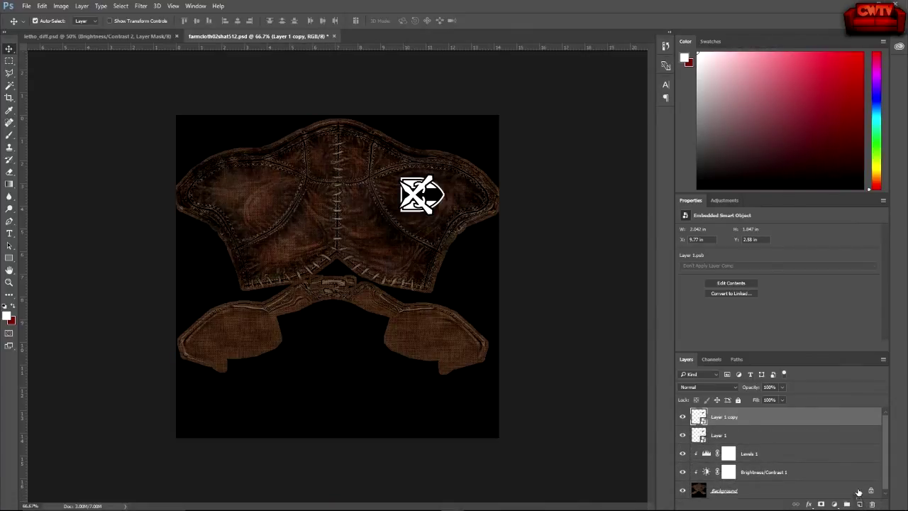
left_click(42, 5)
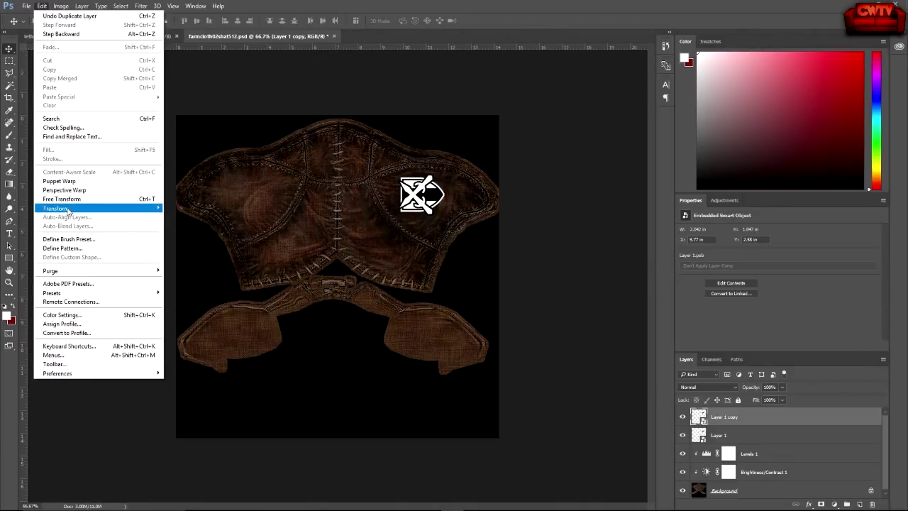
mouse_move(68, 209)
left_click(201, 310)
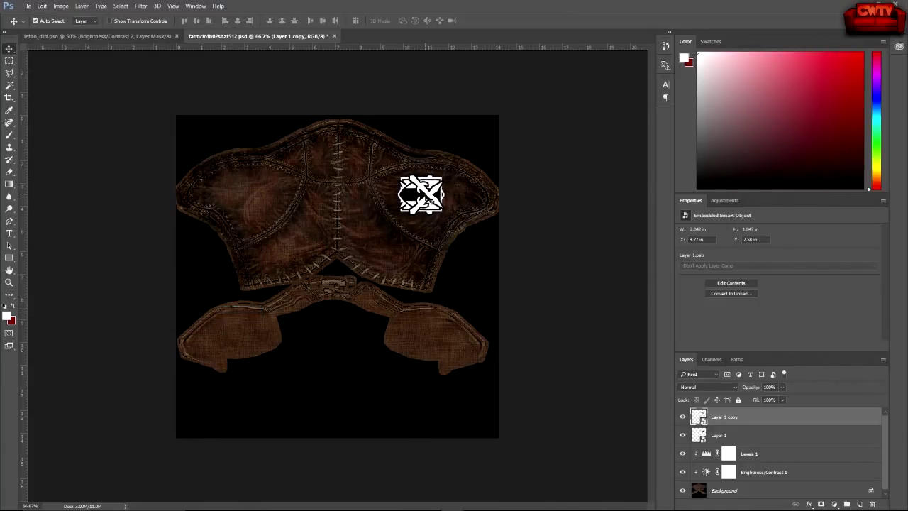
Move the flipped copy onto the upper-left leather panel, level with the right logo
left_click_drag(428, 202, 272, 190)
left_click_drag(256, 211, 254, 212)
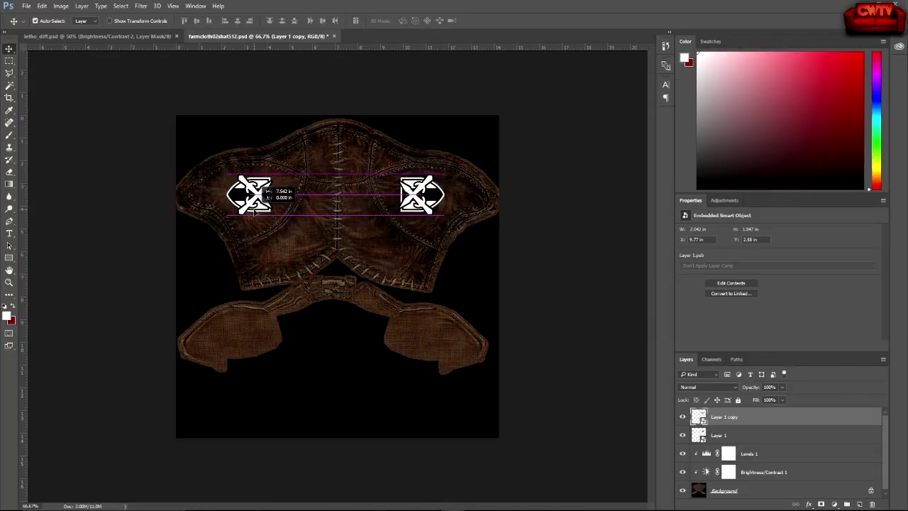
left_click_drag(253, 213, 254, 213)
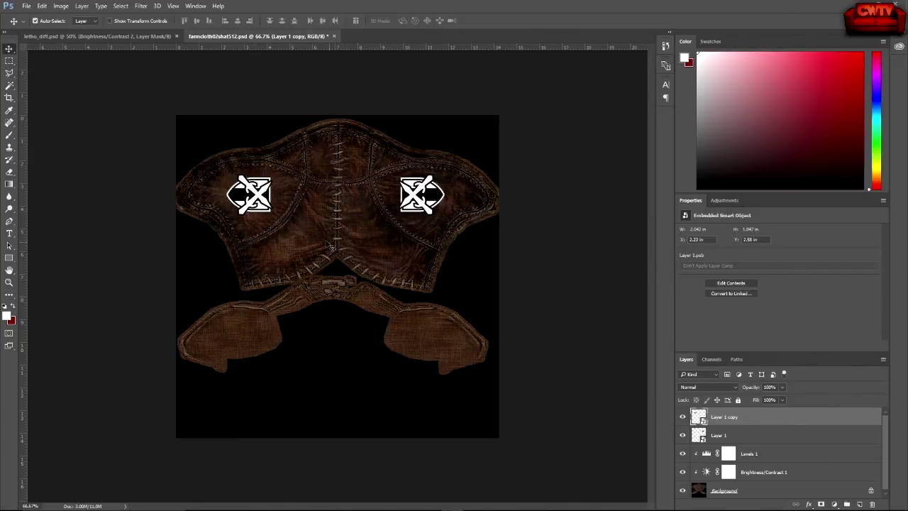
left_click_drag(259, 203, 264, 202)
Apply Multiply blending to both crest layers, Layer 1 copy and Layer 1
left_click(747, 437)
left_click(745, 420)
left_click(735, 388)
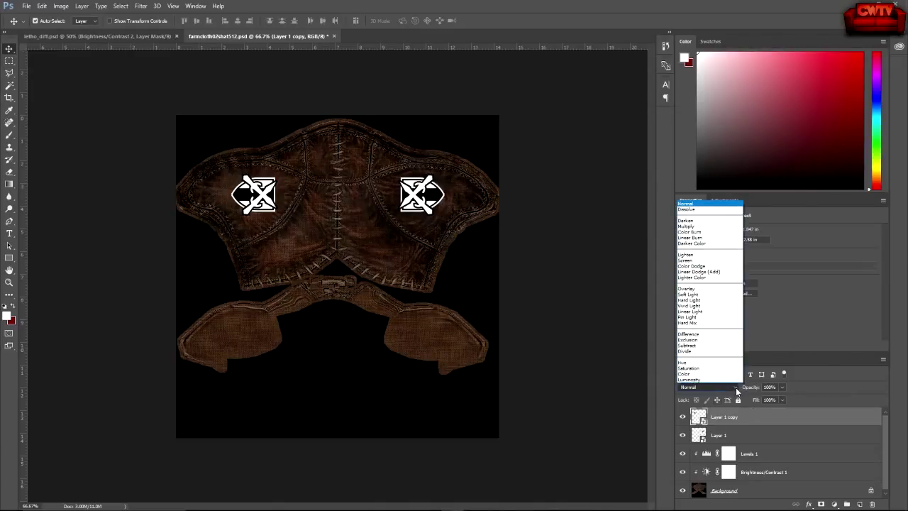
left_click(716, 227)
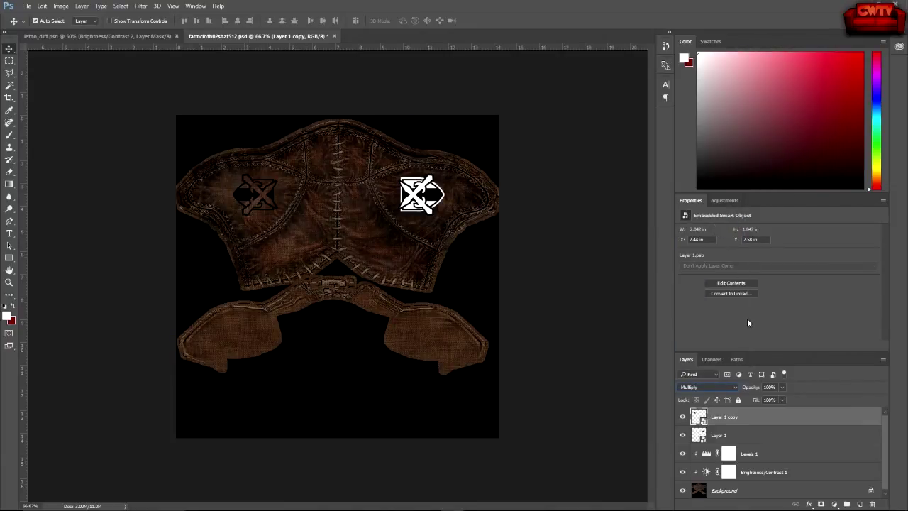
left_click(746, 433)
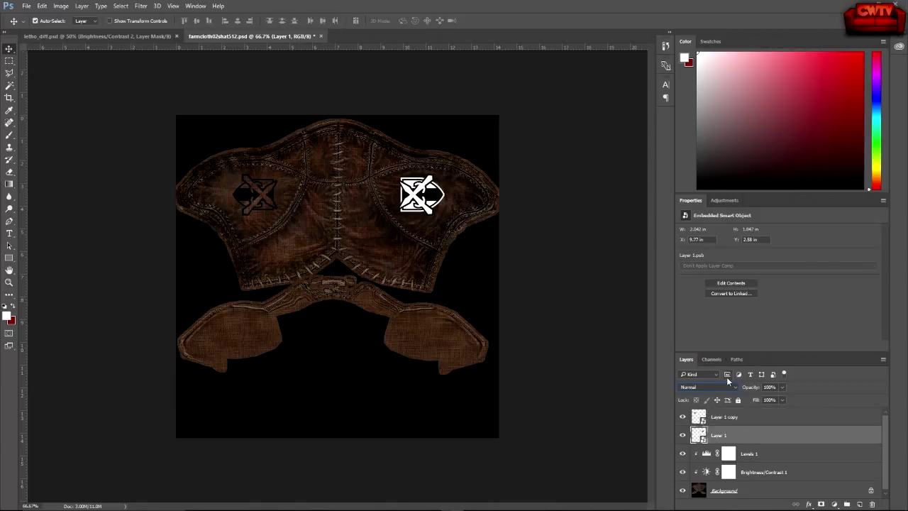
left_click(734, 386)
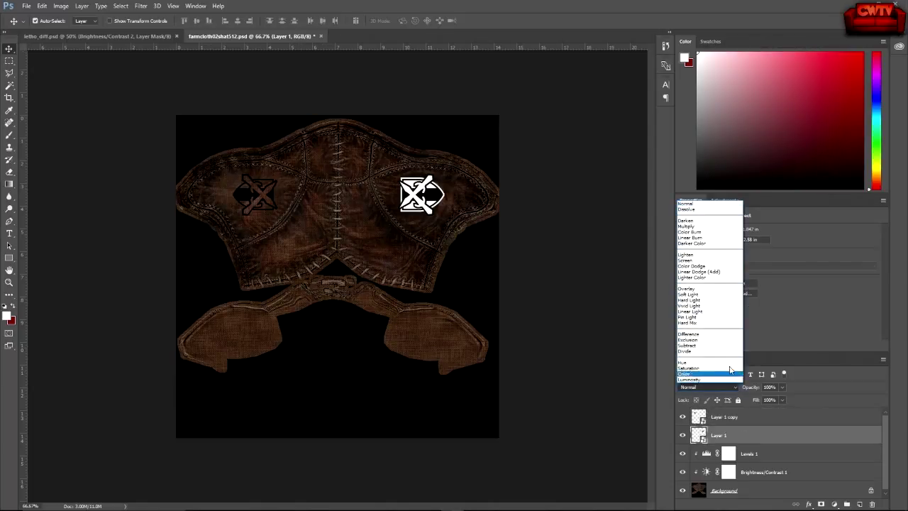
left_click(706, 226)
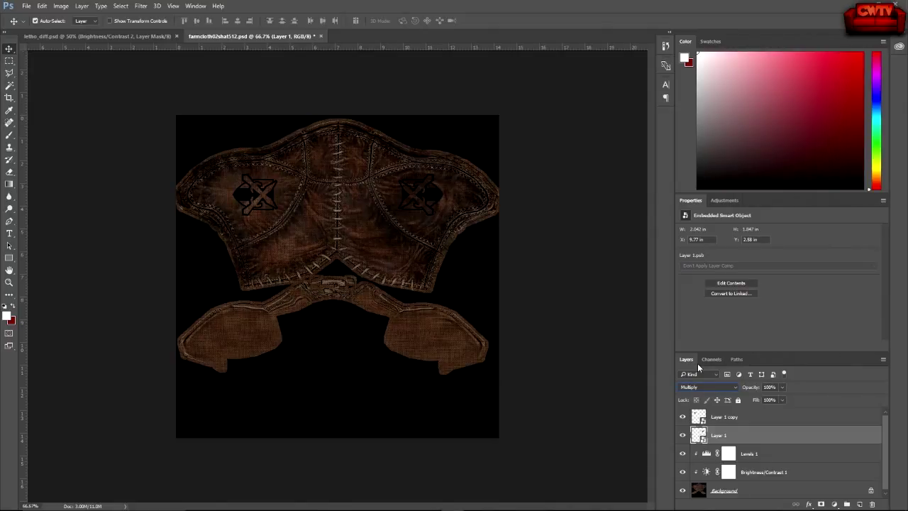
Switch Layer 1 copy to Overlay blending and lower its opacity to 32%
left_click(758, 417)
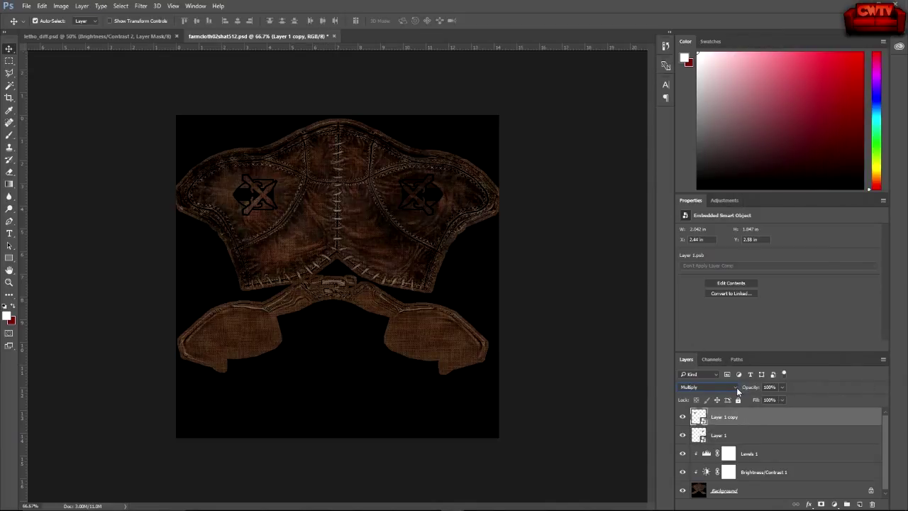
left_click(735, 387)
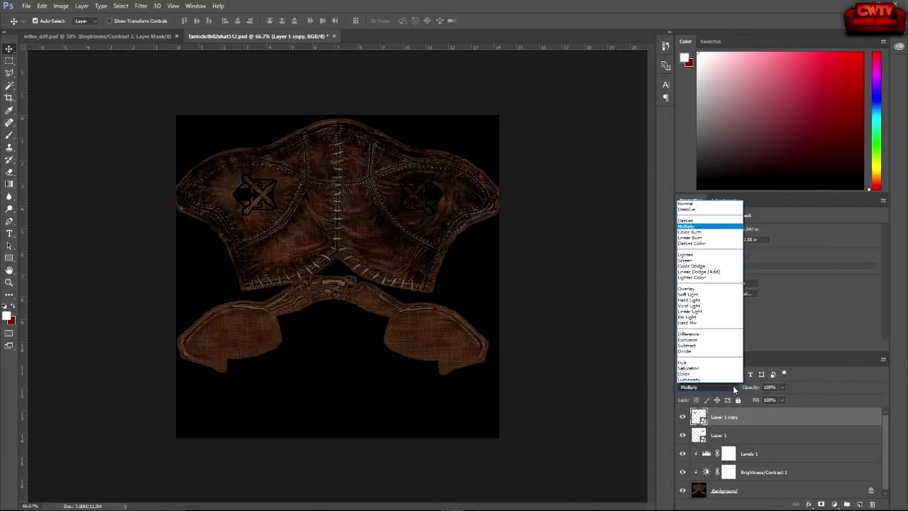
left_click(704, 289)
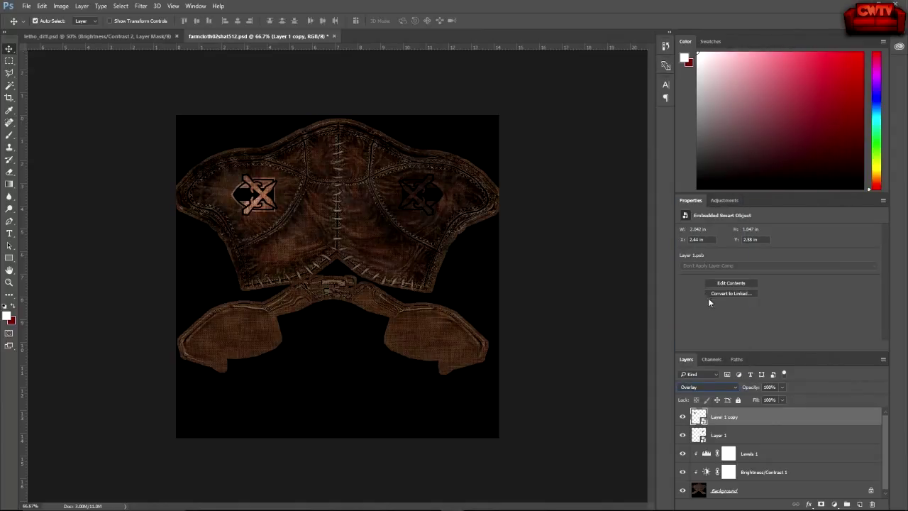
left_click(782, 386)
left_click_drag(784, 401, 758, 403)
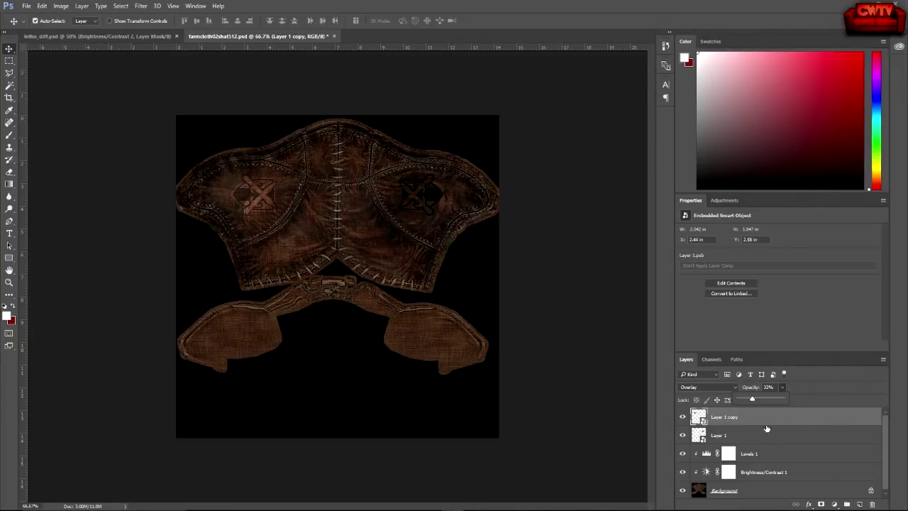
Try Screen blending on the right crest, Layer 1, then revert it to Multiply
left_click(733, 436)
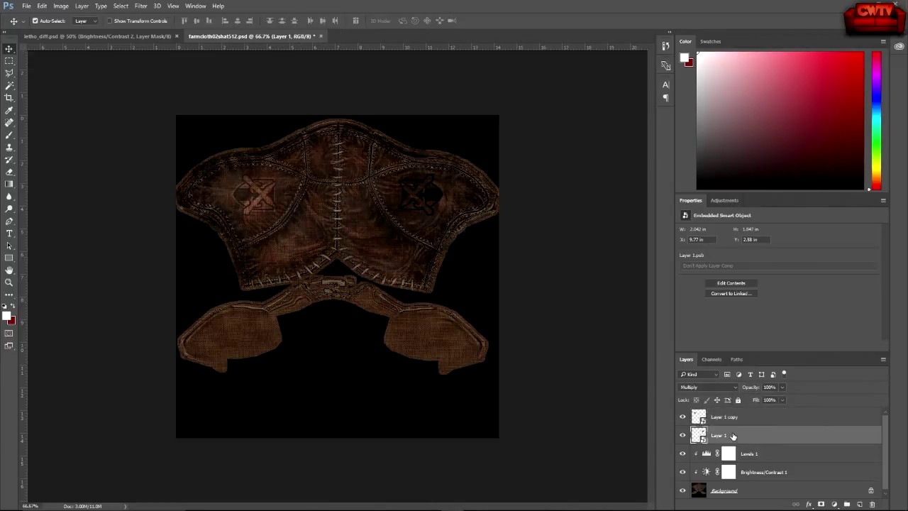
left_click(734, 385)
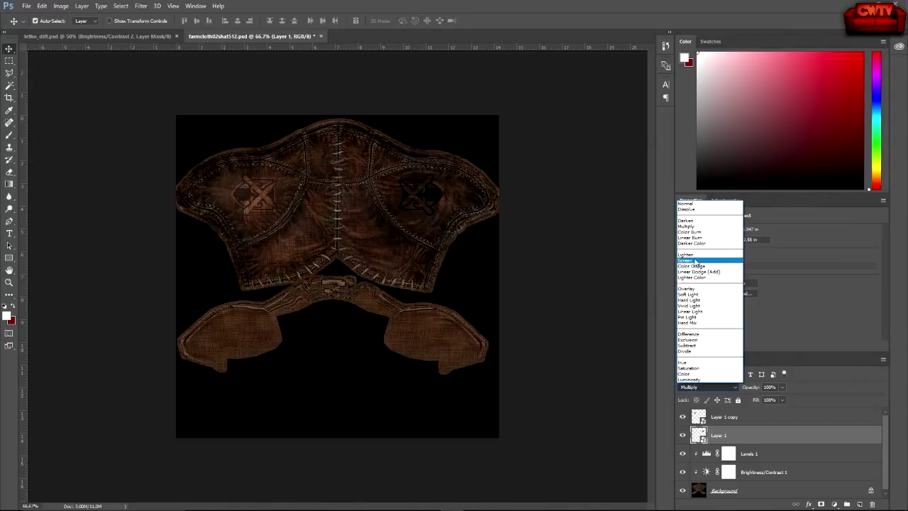
left_click(696, 260)
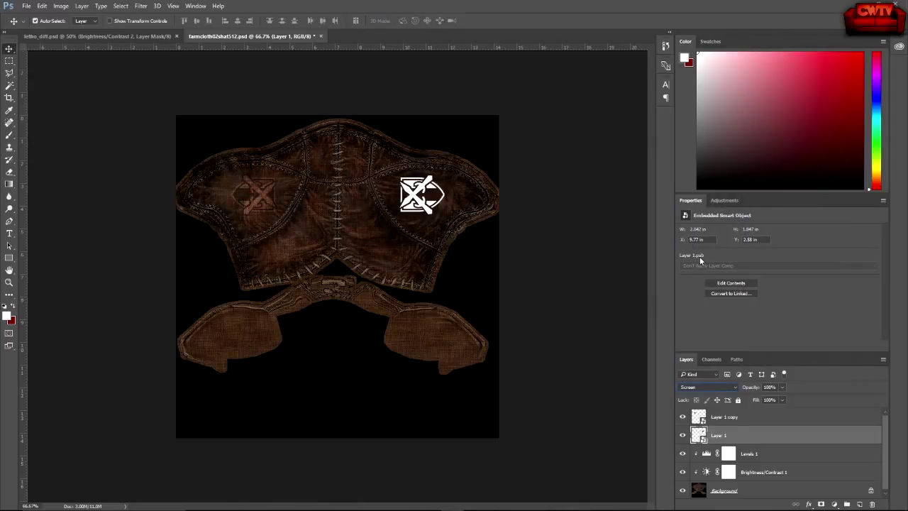
left_click(722, 386)
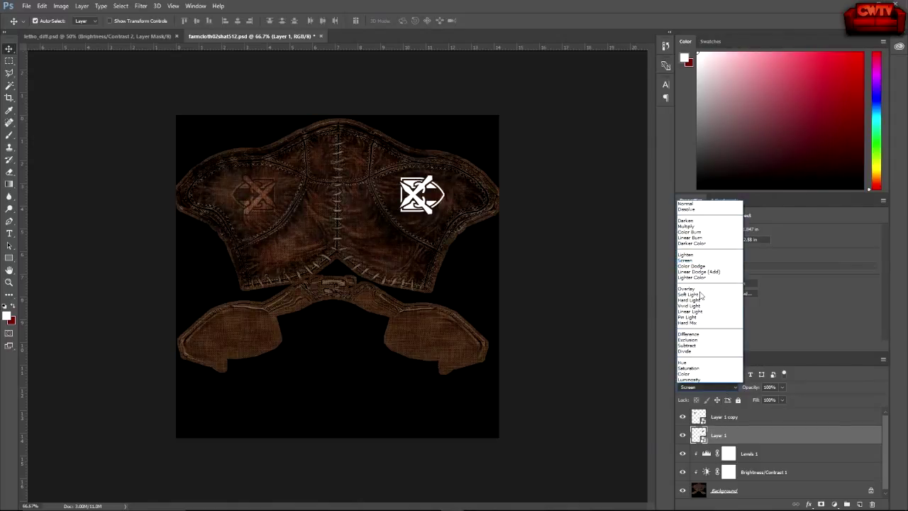
left_click(698, 226)
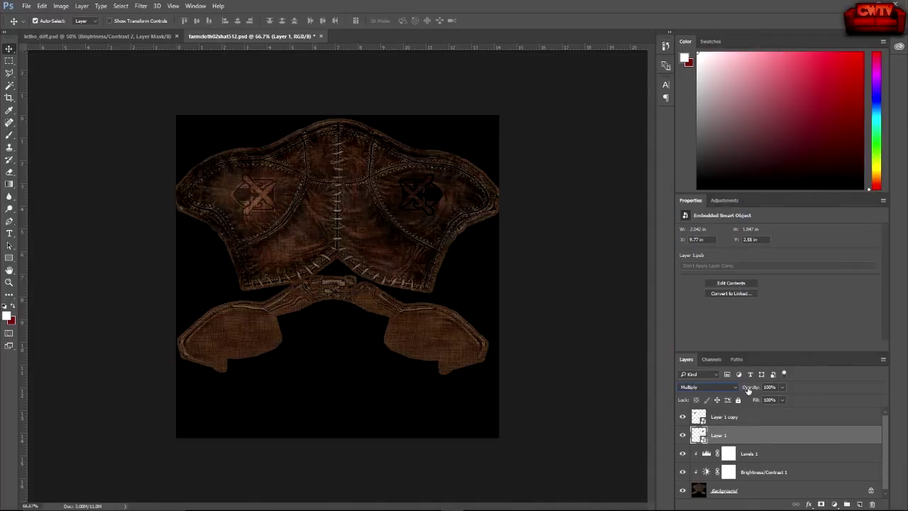
Lower Layer 1's opacity to 61% and Layer 1 copy's opacity to 27%
left_click(782, 388)
left_click_drag(782, 398, 777, 401)
mouse_move(761, 398)
left_mouse_down()
mouse_move(753, 400)
mouse_move(766, 401)
left_mouse_up()
left_click(756, 415)
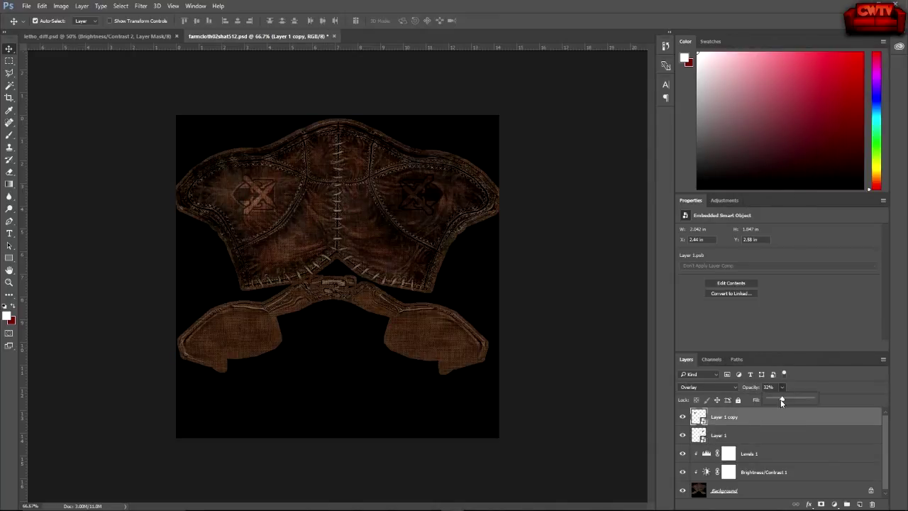
left_click_drag(783, 401, 780, 400)
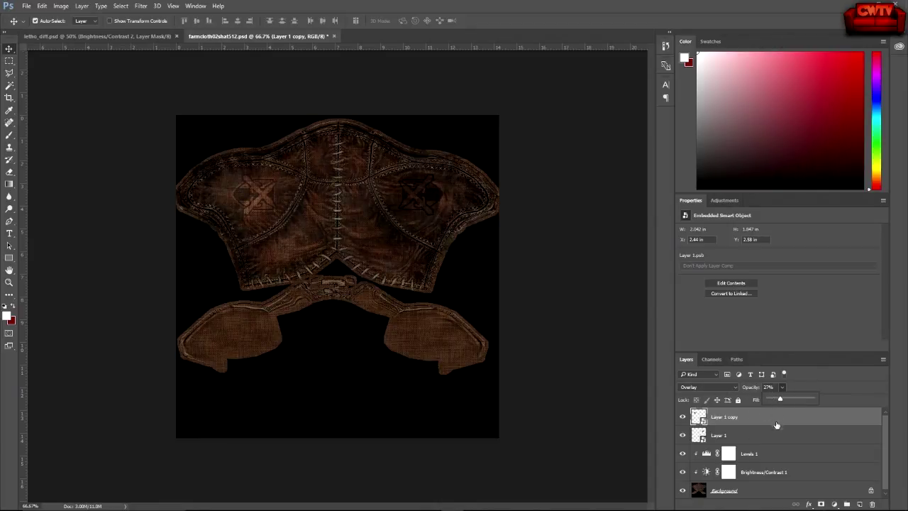
Set Layer 1 to Overlay blending at about 30% opacity
left_click(758, 440)
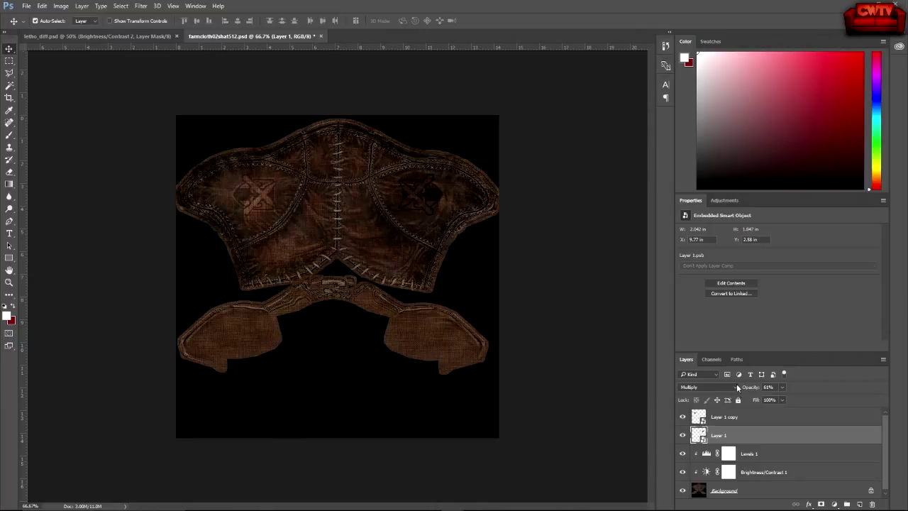
left_click(736, 384)
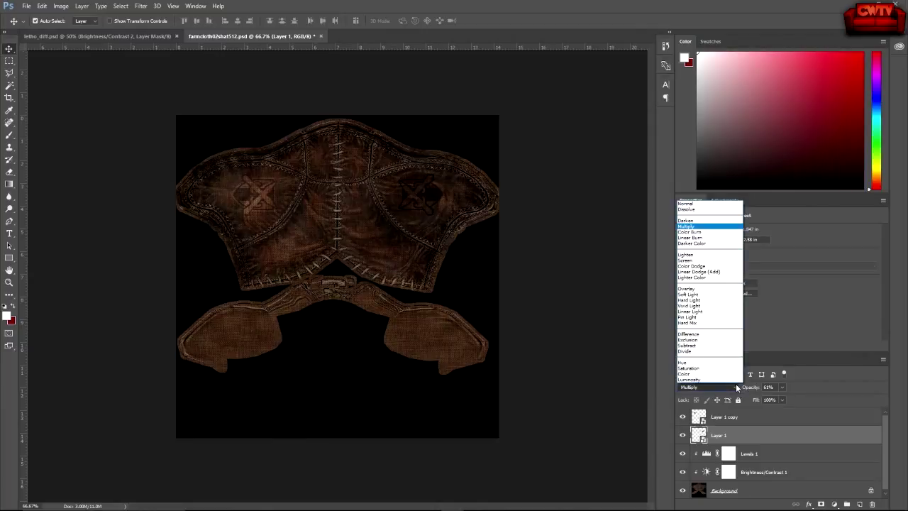
left_click(711, 292)
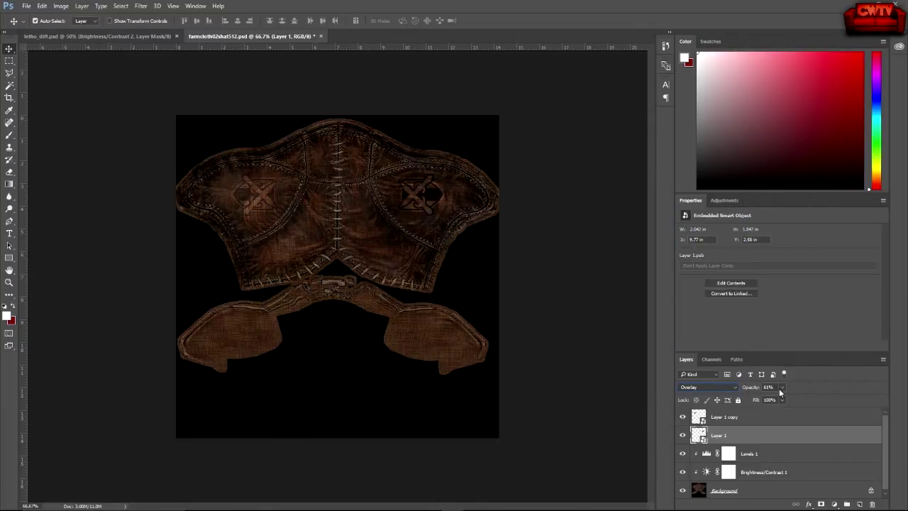
left_click_drag(783, 388, 773, 403)
left_click_drag(770, 401, 773, 401)
Change the Levels 1 output white value from 132 to 131
left_click(770, 460)
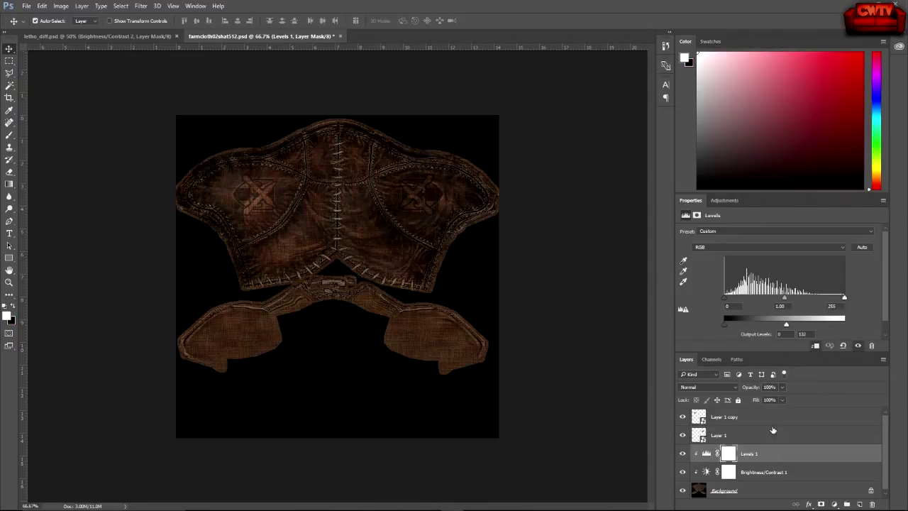
left_click(808, 333)
type("131")
left_click(761, 434)
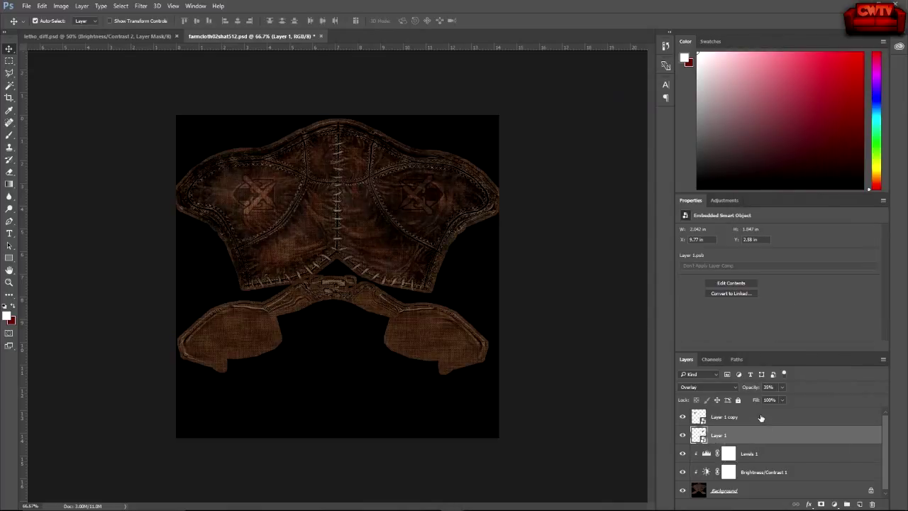
left_click(761, 418)
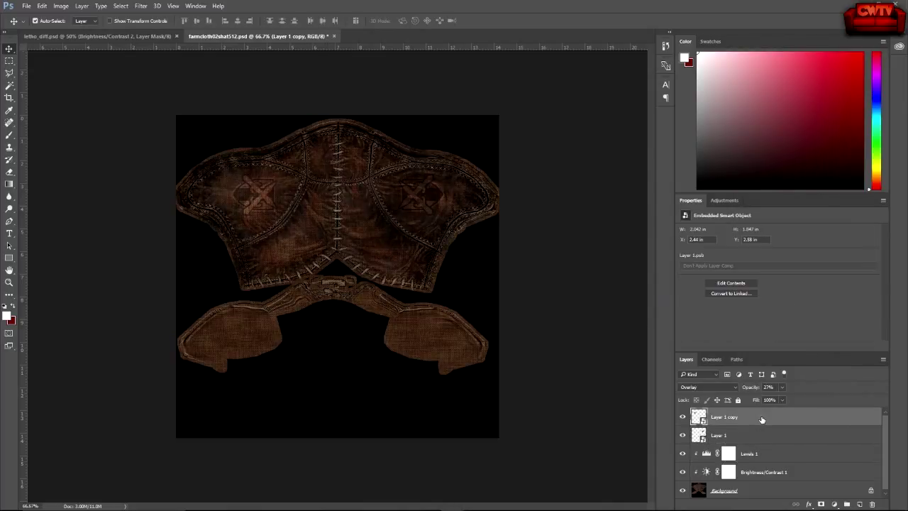
Save the PSD, then browse Save As to the mod's textures\clothes\farmclothes02\m folder
left_click(27, 7)
left_click(37, 102)
left_click(26, 6)
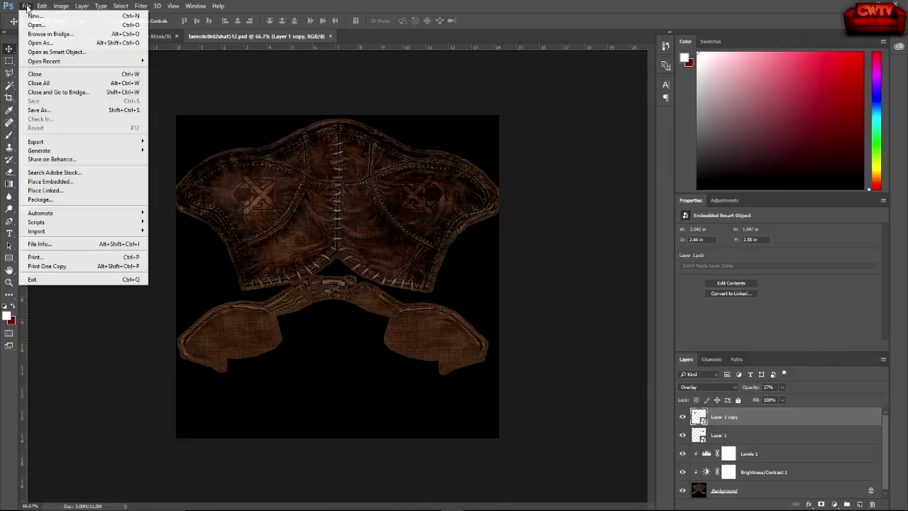
left_click(44, 111)
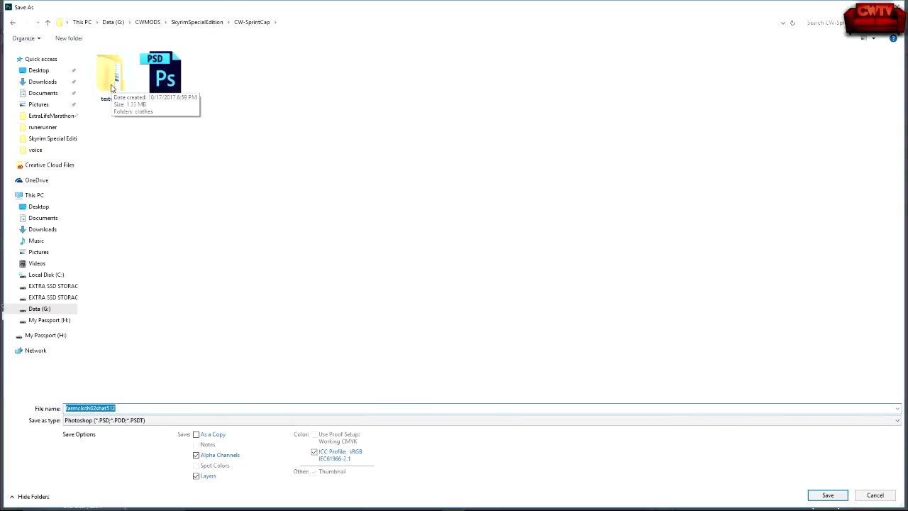
double_click(112, 87)
double_click(112, 67)
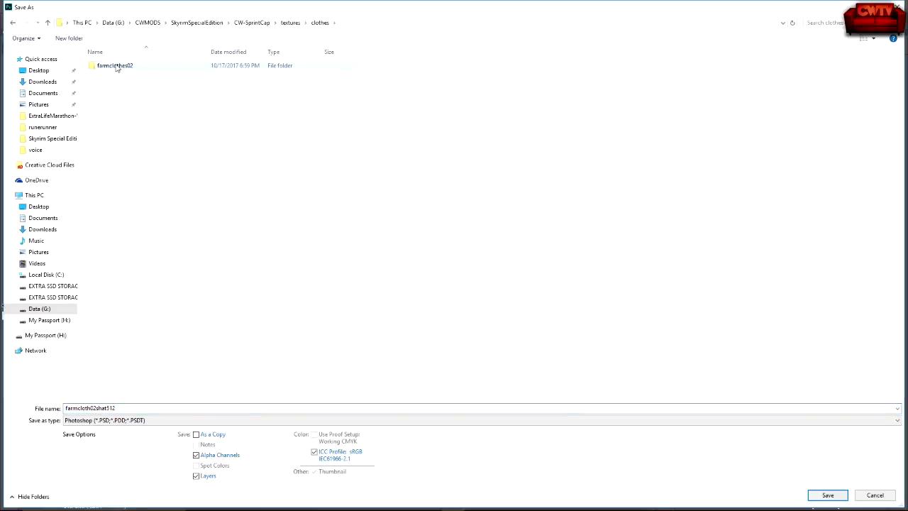
double_click(117, 67)
double_click(113, 69)
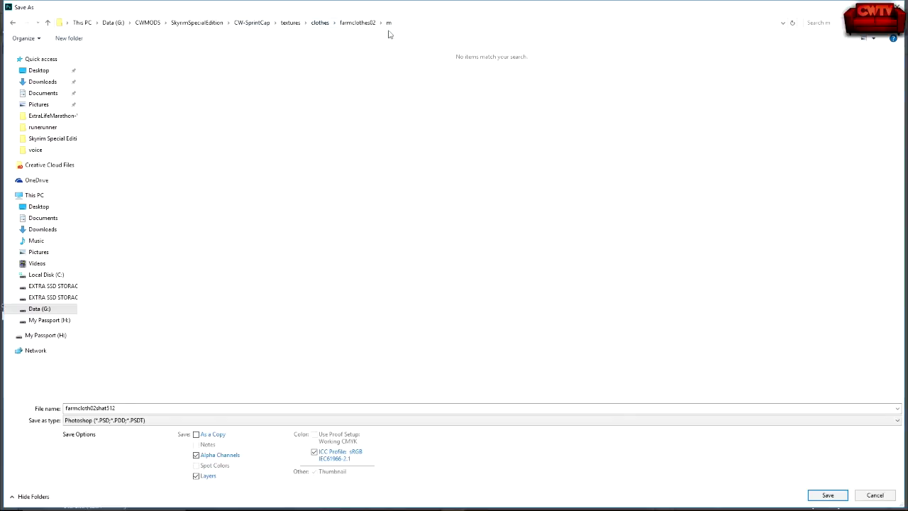
Export as D3D/DDS farmcloth02shat512, replacing the existing file with DXT5 settings
left_click(154, 423)
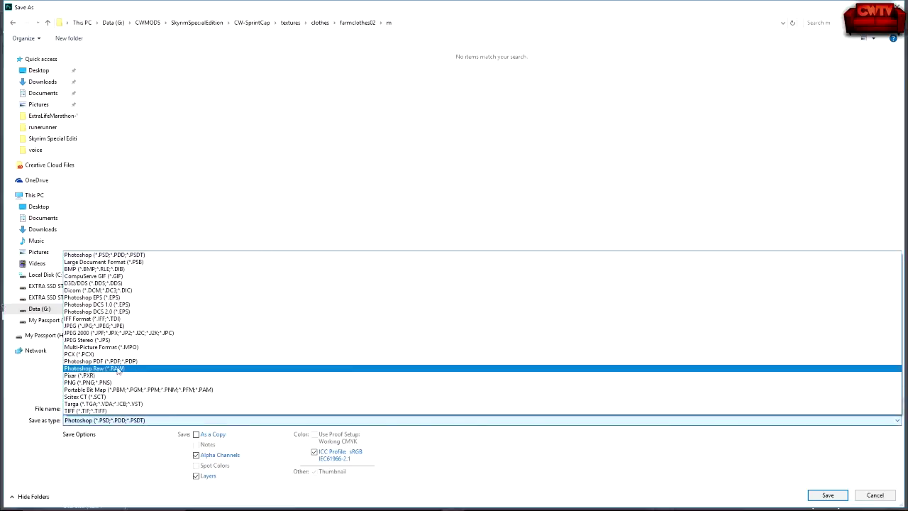
left_click(93, 283)
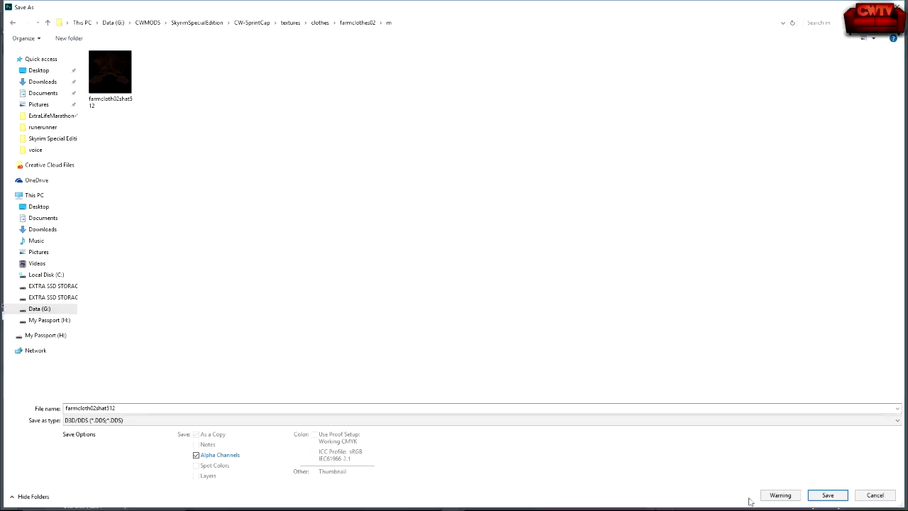
left_click(827, 495)
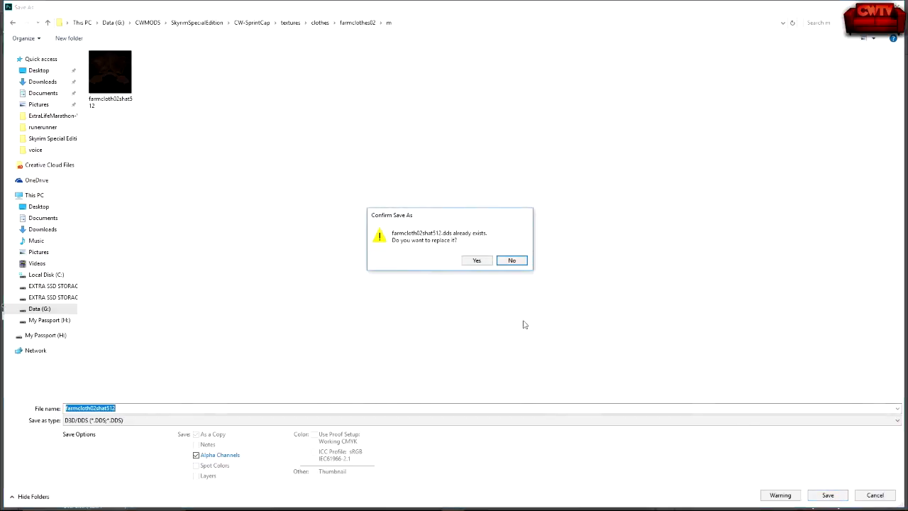
left_click(474, 260)
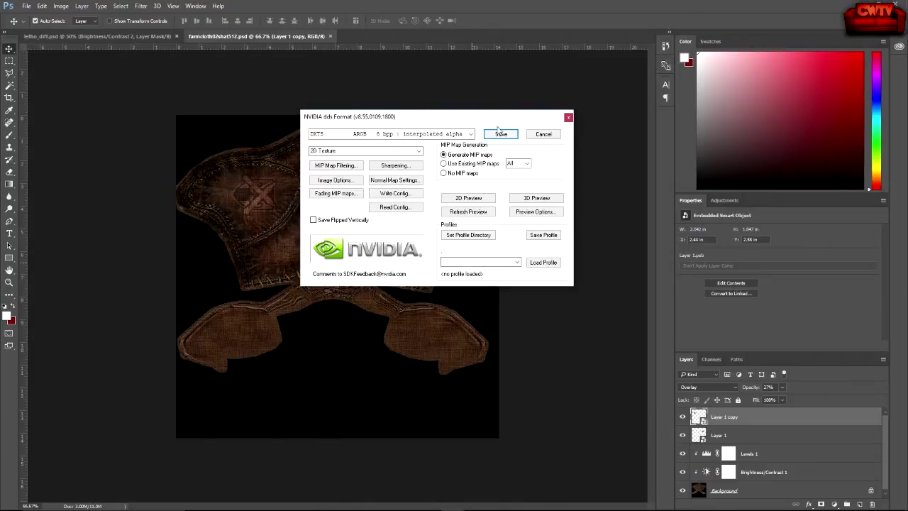
left_click(500, 133)
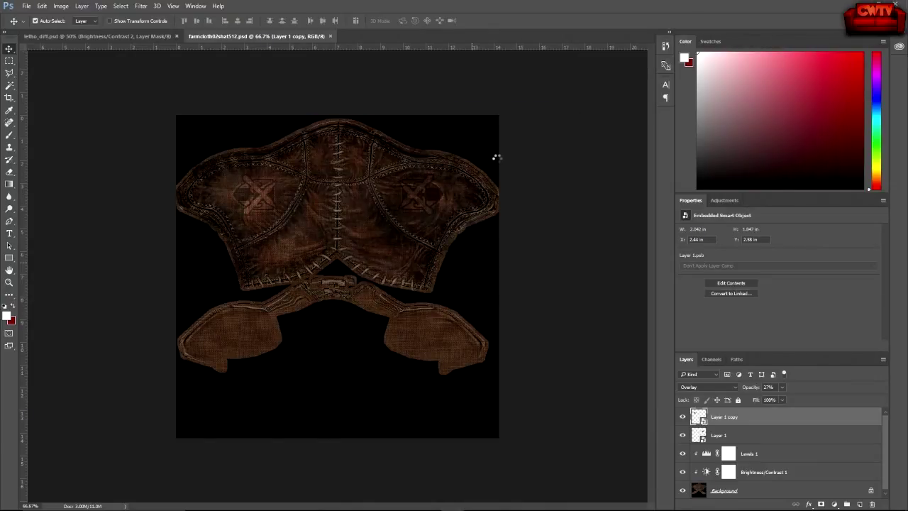
Open File Explorer at E:\Games\steamapps\common\Skyrim Special Edition\Data
mouse_move(199, 507)
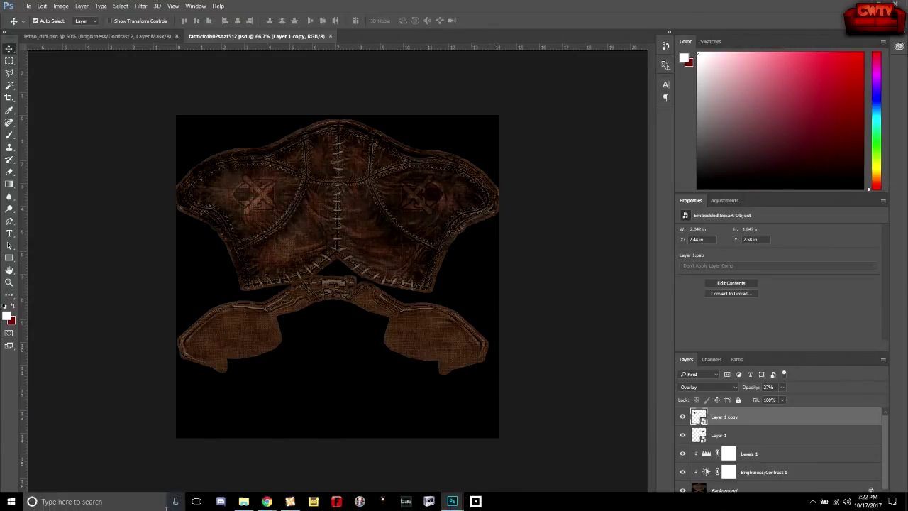
left_click(243, 501)
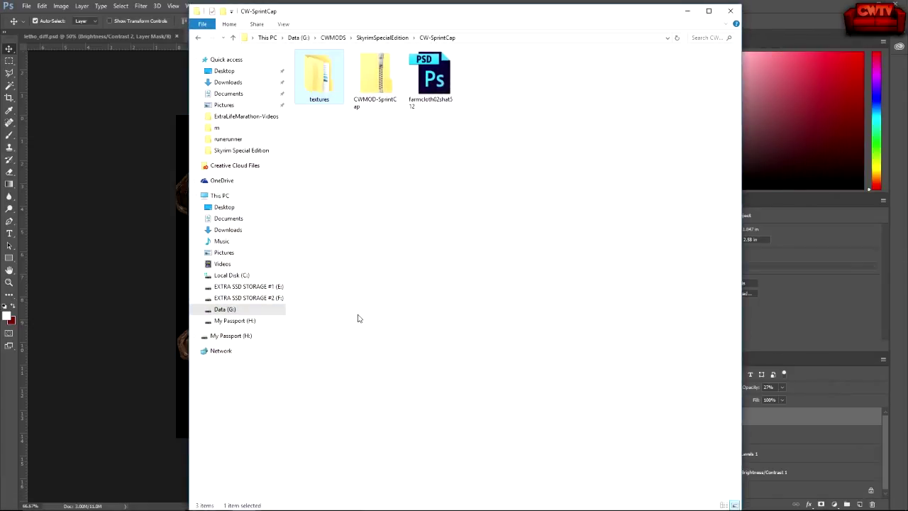
left_click(254, 287)
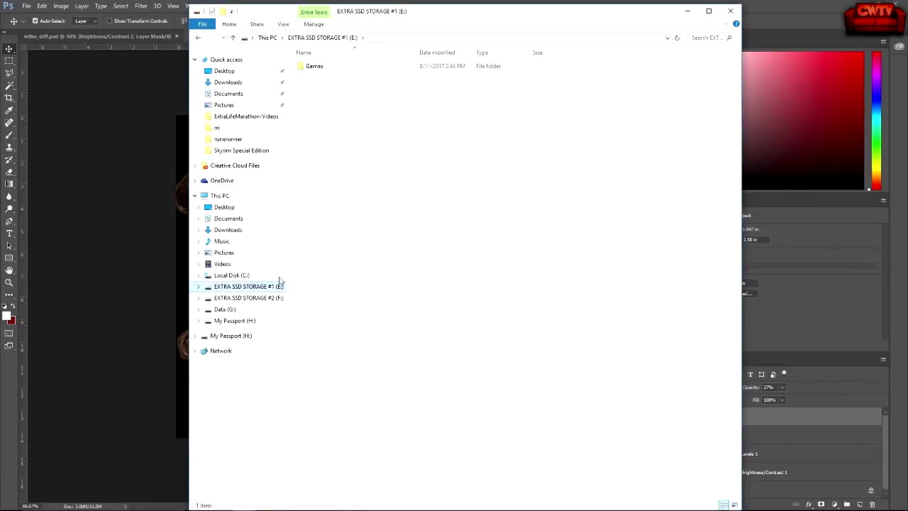
double_click(306, 67)
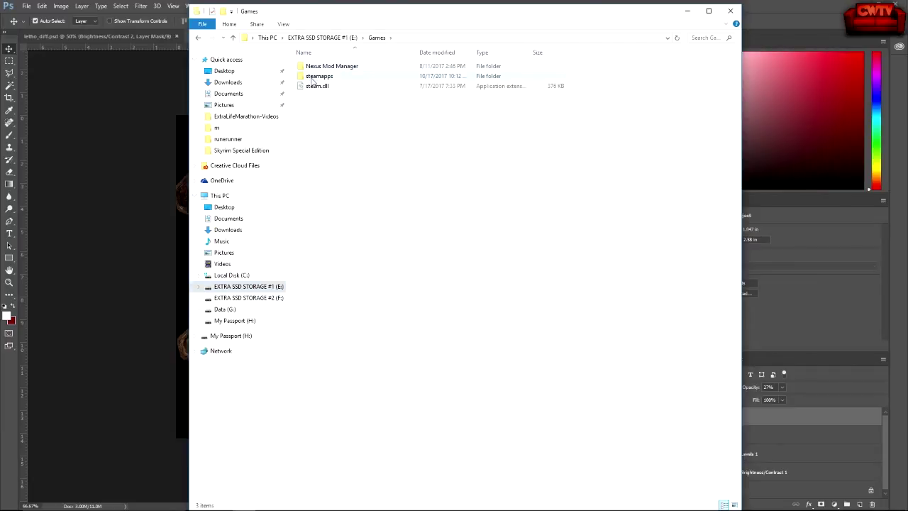
double_click(316, 77)
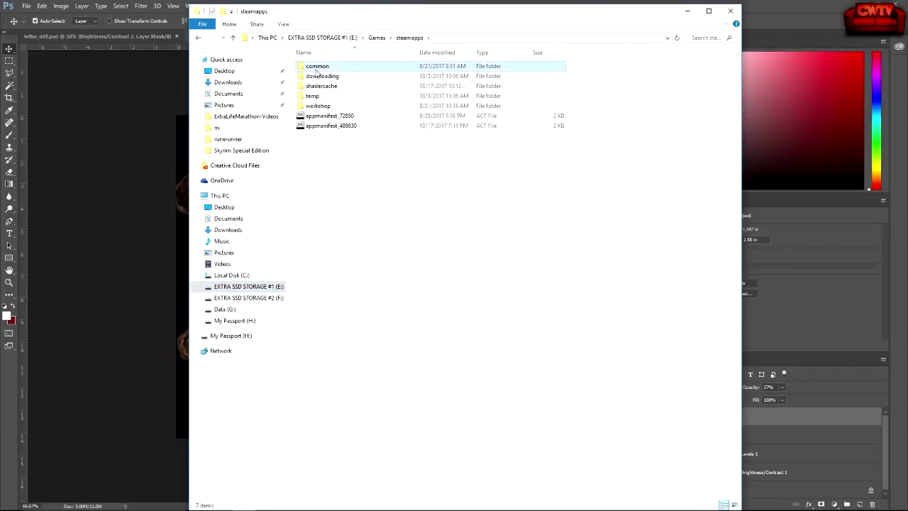
double_click(316, 69)
double_click(317, 76)
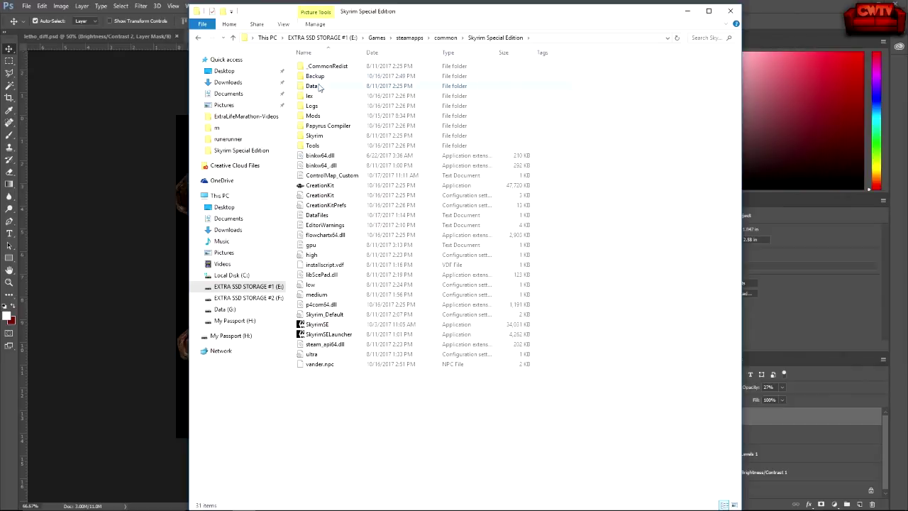
double_click(314, 87)
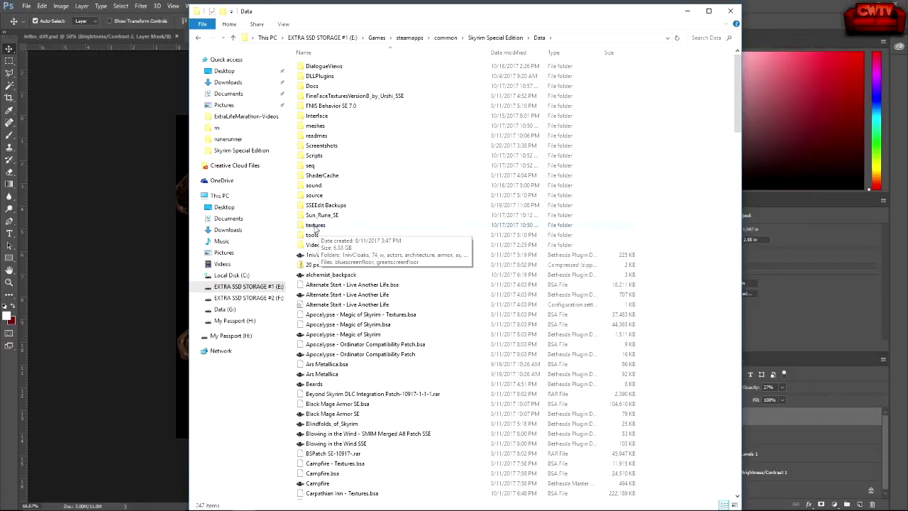
Go into textures\clothes\farmclothes02\m and select the farmcloth02shat512 texture
double_click(316, 225)
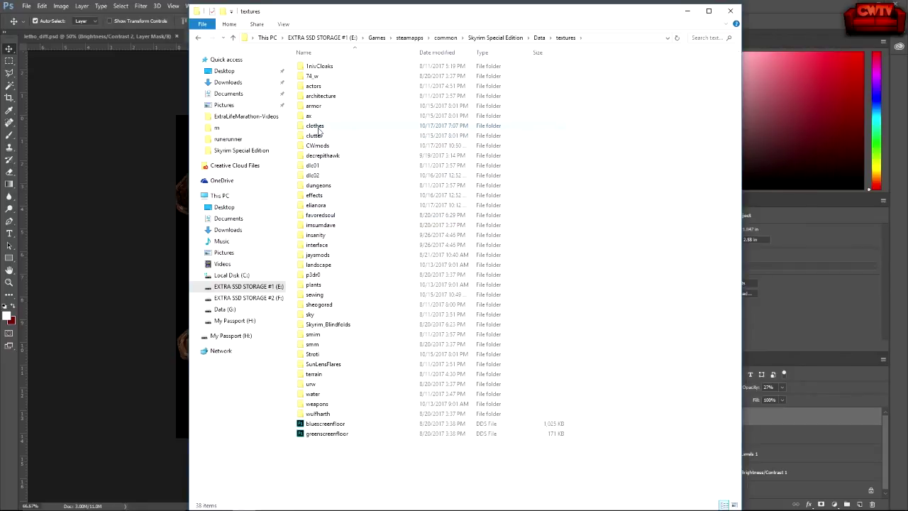
left_click(318, 127)
double_click(318, 128)
double_click(317, 68)
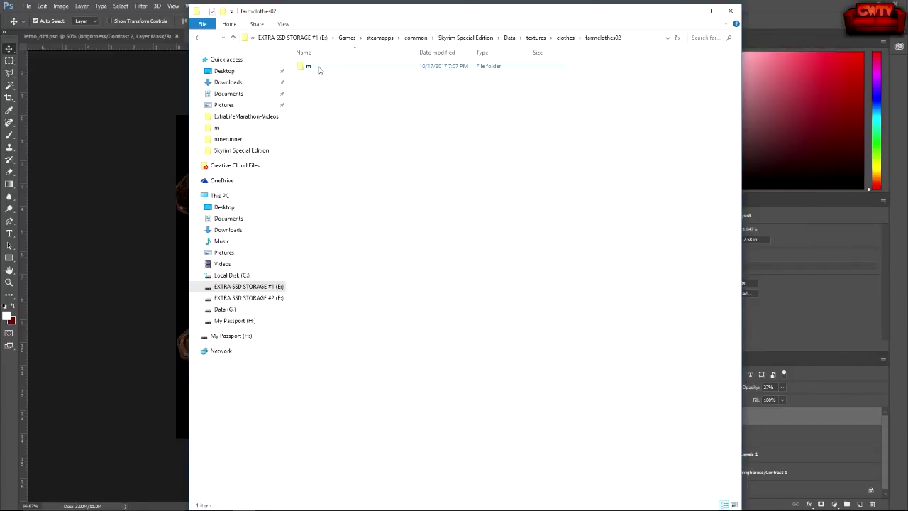
left_click(319, 69)
double_click(318, 69)
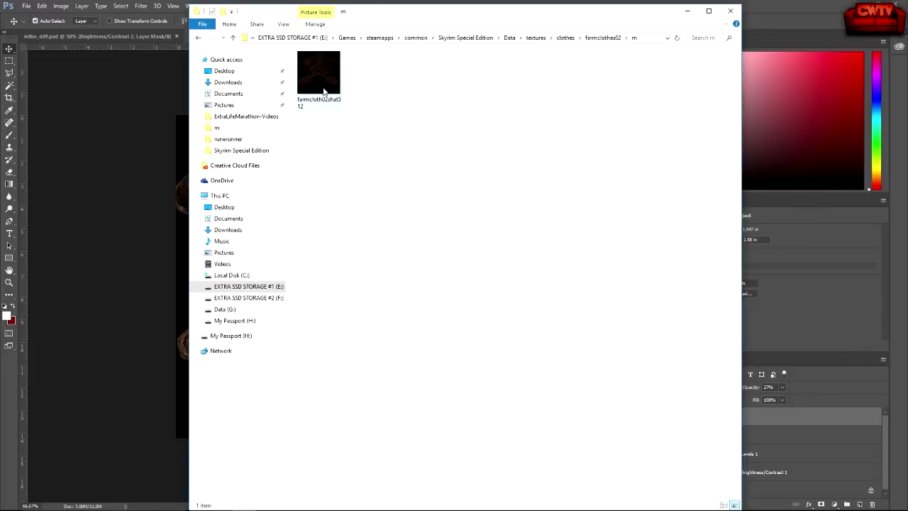
left_click(324, 89)
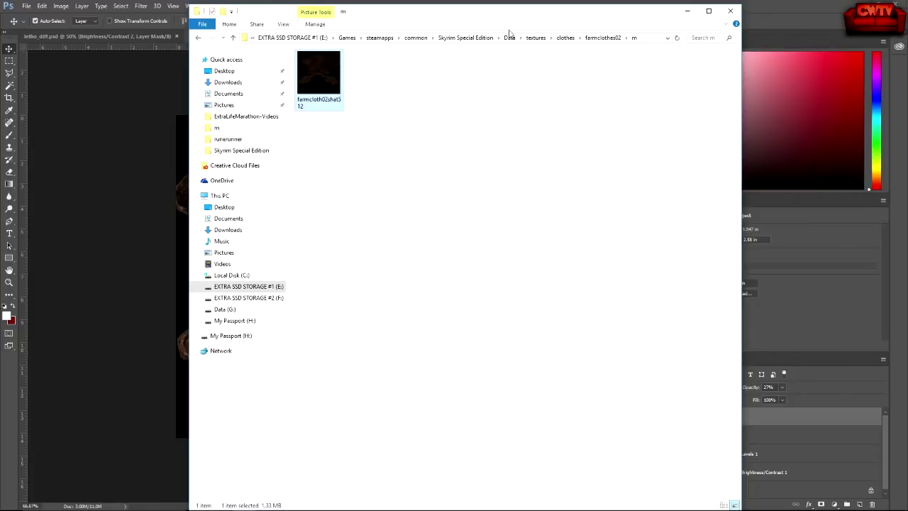
left_click_drag(503, 17, 508, 51)
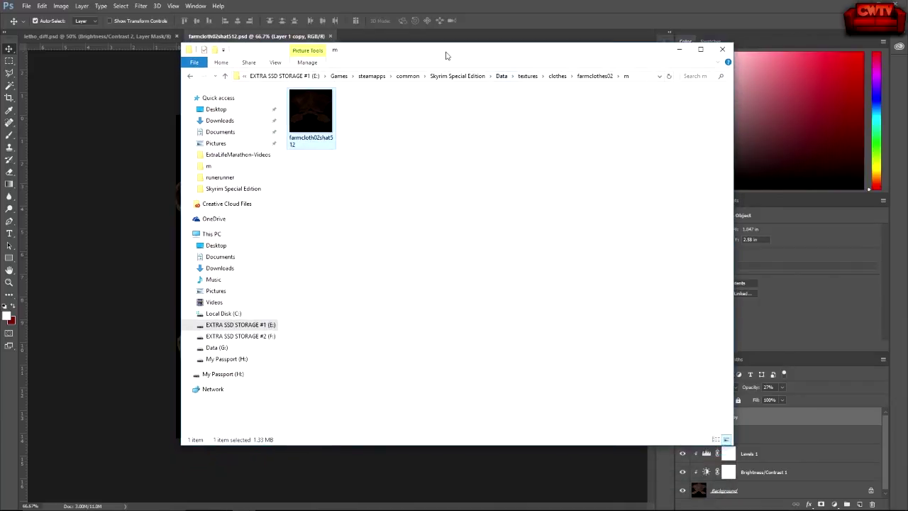
In Photoshop's Save As, browse to E:\Games\steamapps\common\Skyrim Special Edition
left_click(331, 14)
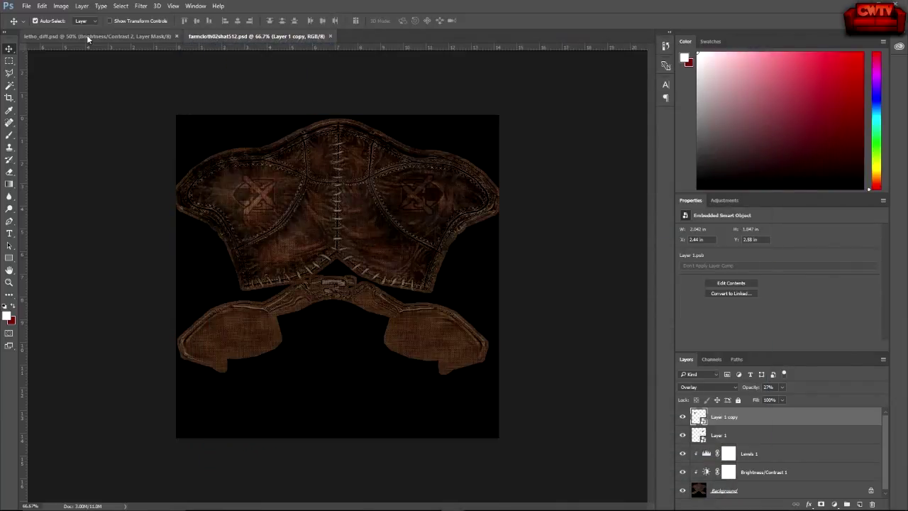
left_click(30, 7)
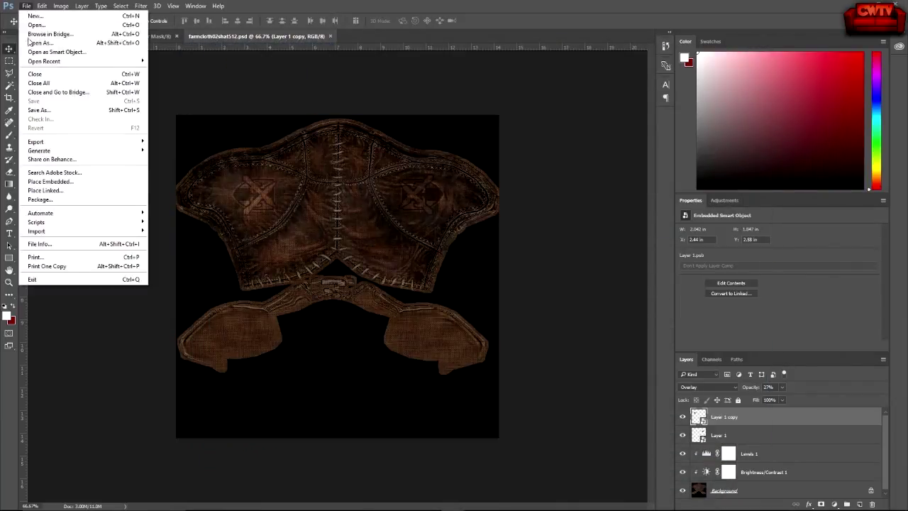
left_click(55, 111)
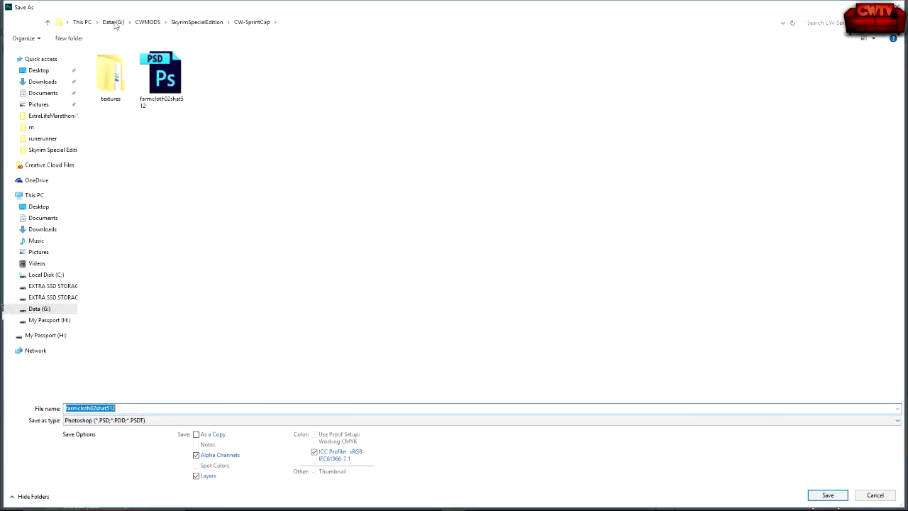
left_click(64, 286)
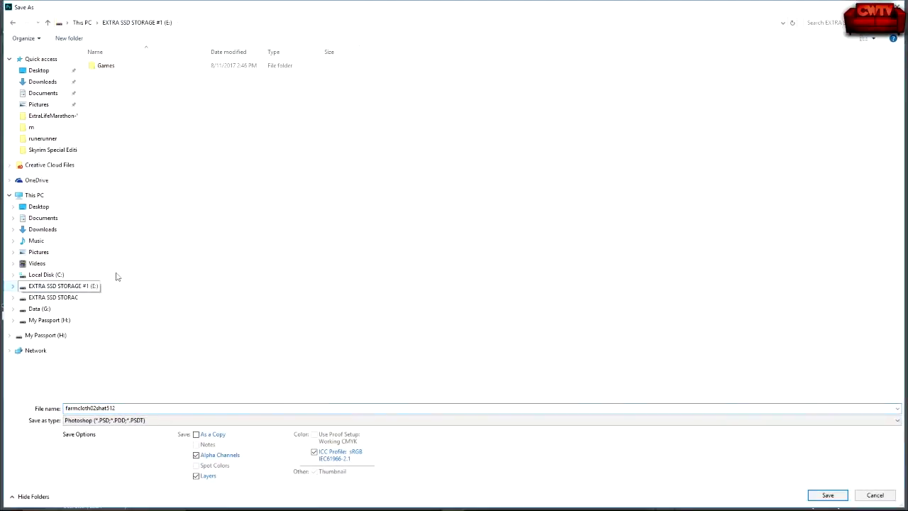
left_click(107, 71)
double_click(107, 71)
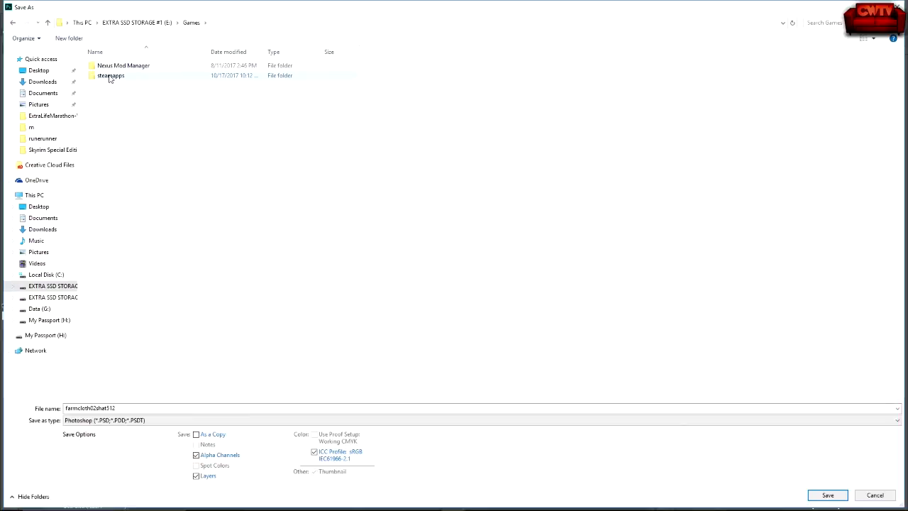
double_click(110, 75)
double_click(113, 67)
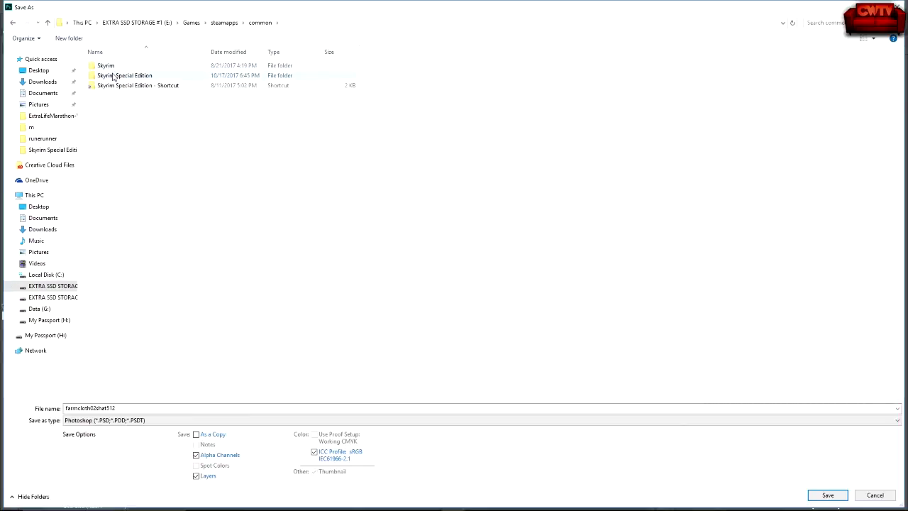
double_click(114, 76)
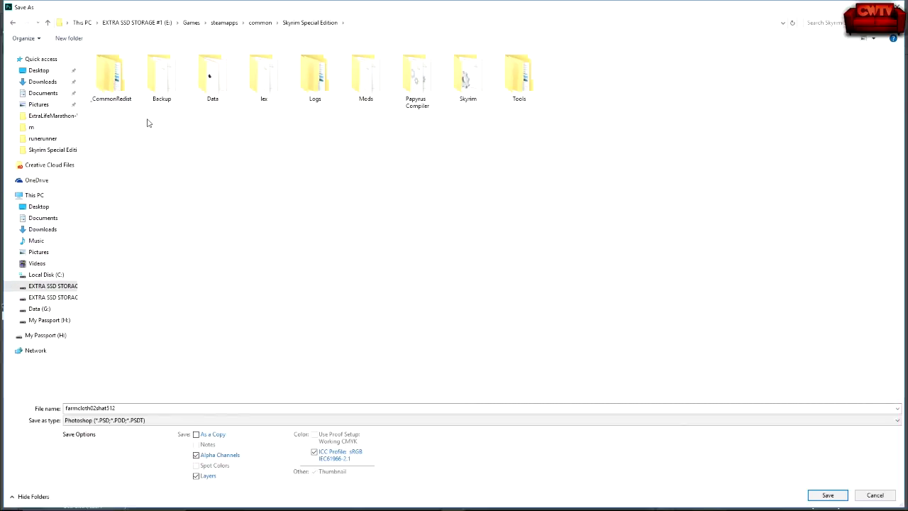
Continue into Data\textures\clothes\farmclothes02\m
double_click(218, 78)
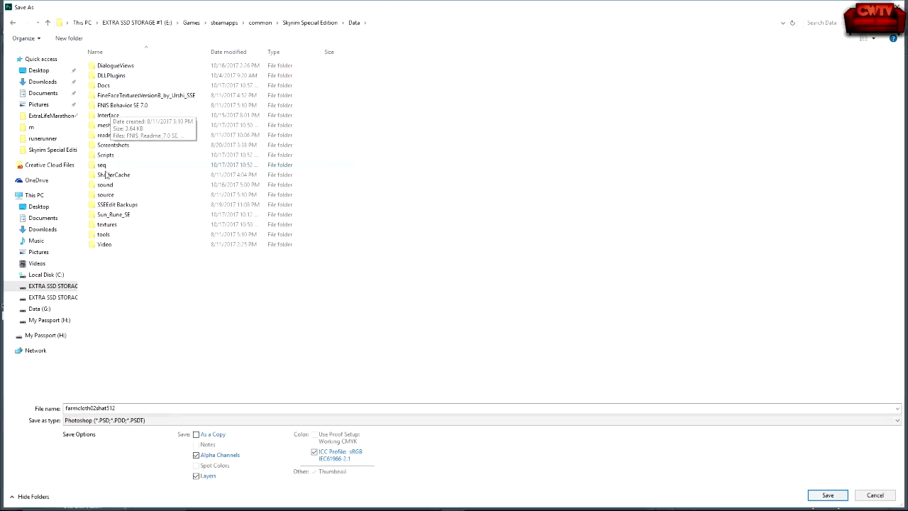
double_click(113, 225)
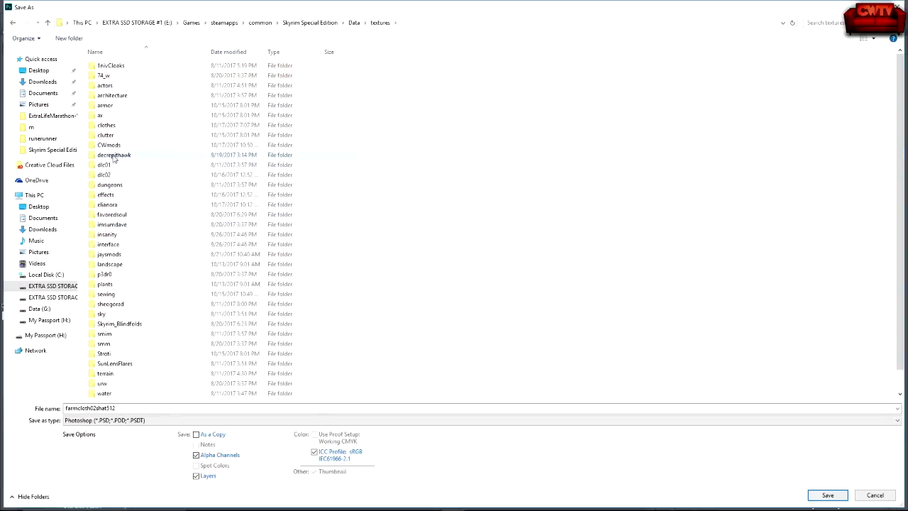
double_click(110, 126)
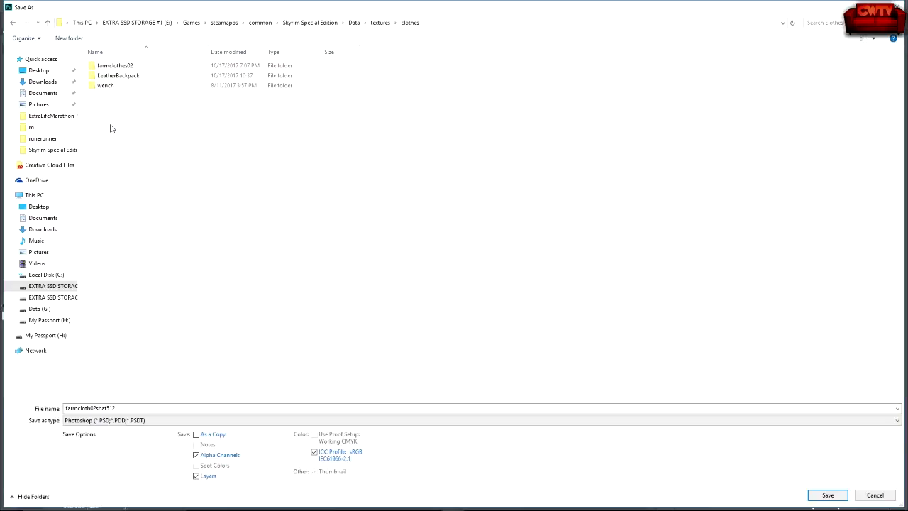
double_click(119, 66)
double_click(100, 67)
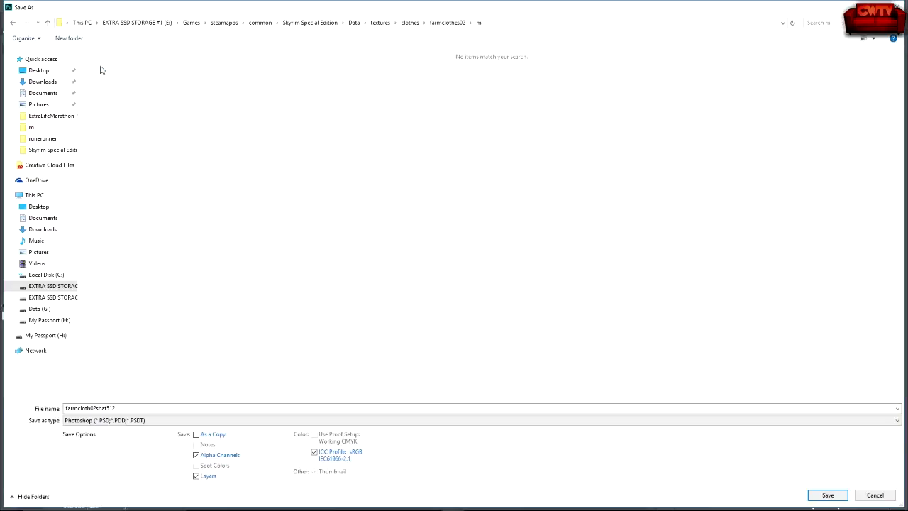
Save as D3D/DDS, replacing farmcloth02shat512.dds and accepting the NVIDIA export settings
left_click(158, 421)
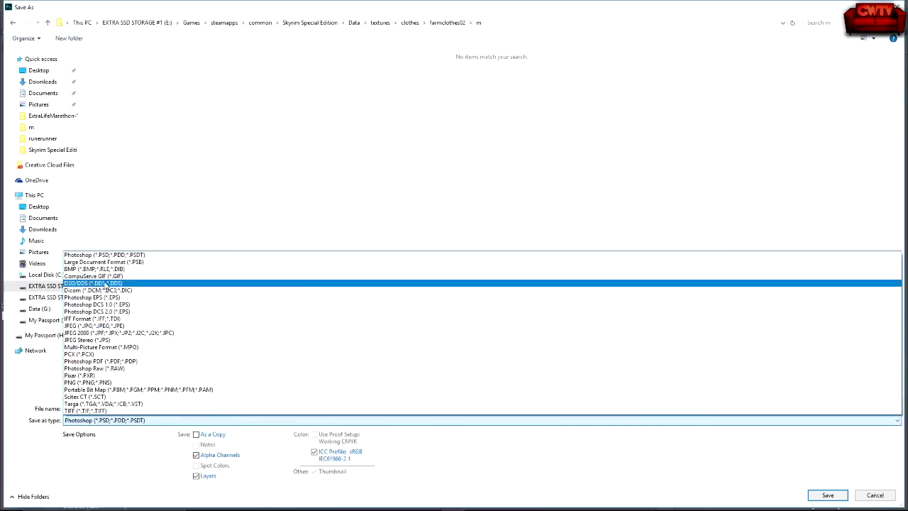
left_click(105, 283)
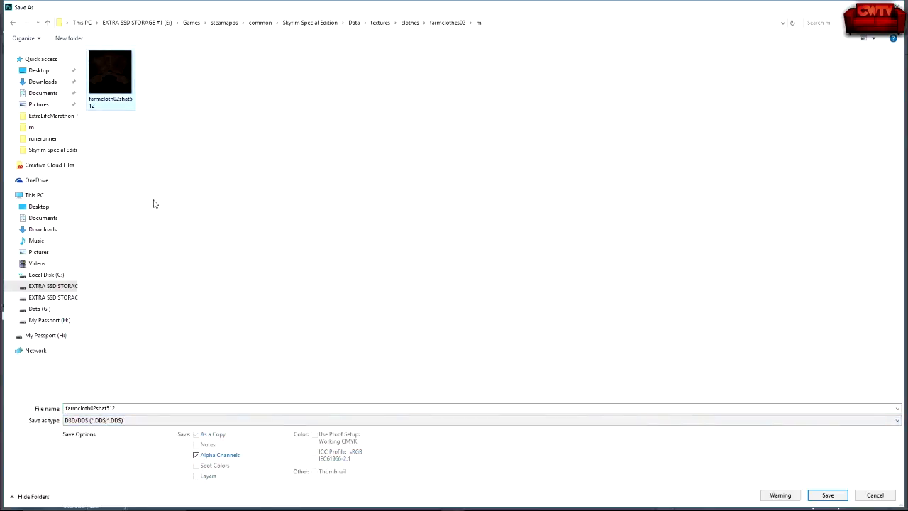
left_click(820, 495)
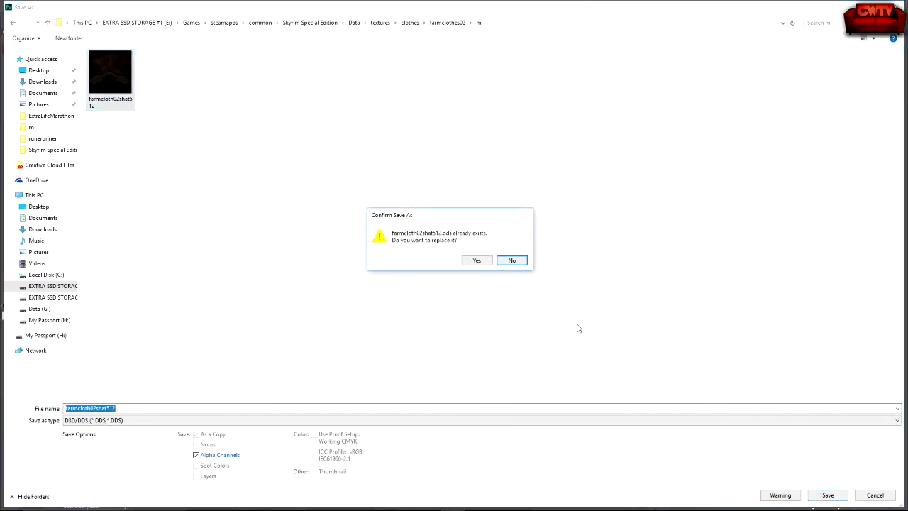
left_click(477, 260)
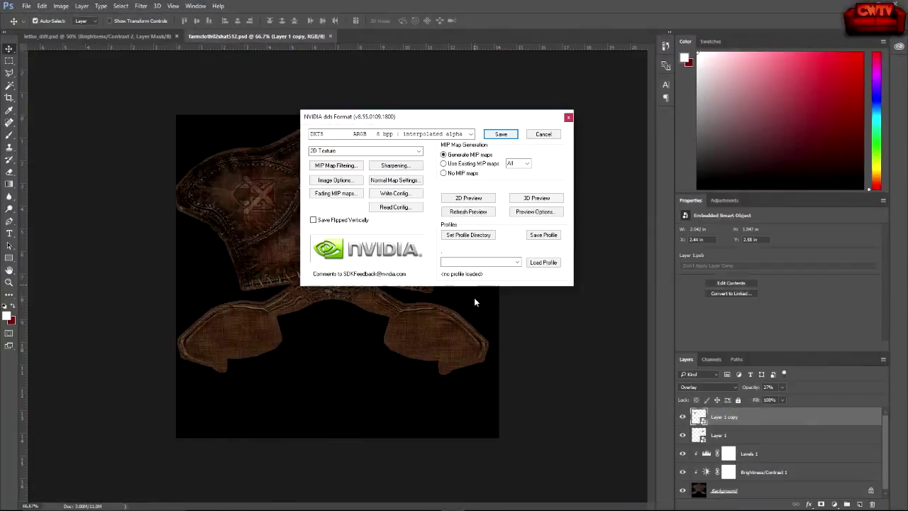
left_click(497, 135)
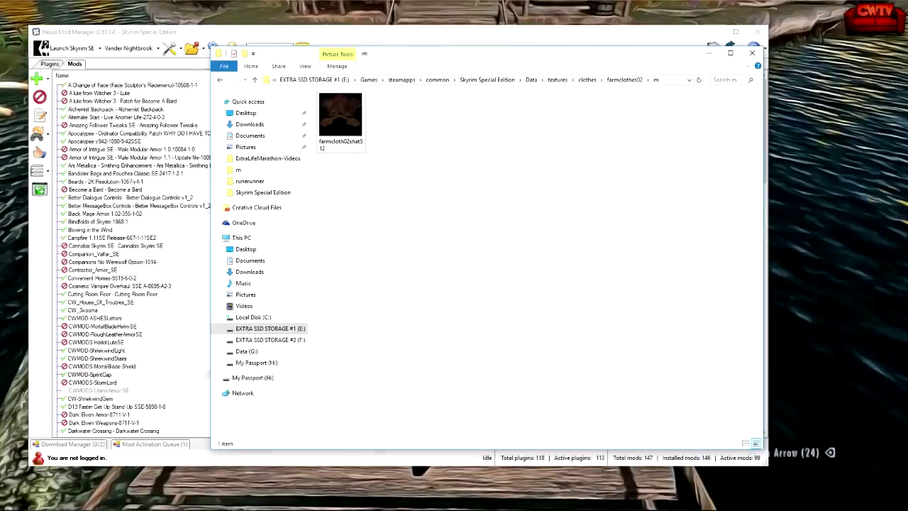
Minimize File Explorer and launch Skyrim SE from Nexus Mod Manager
left_click(709, 53)
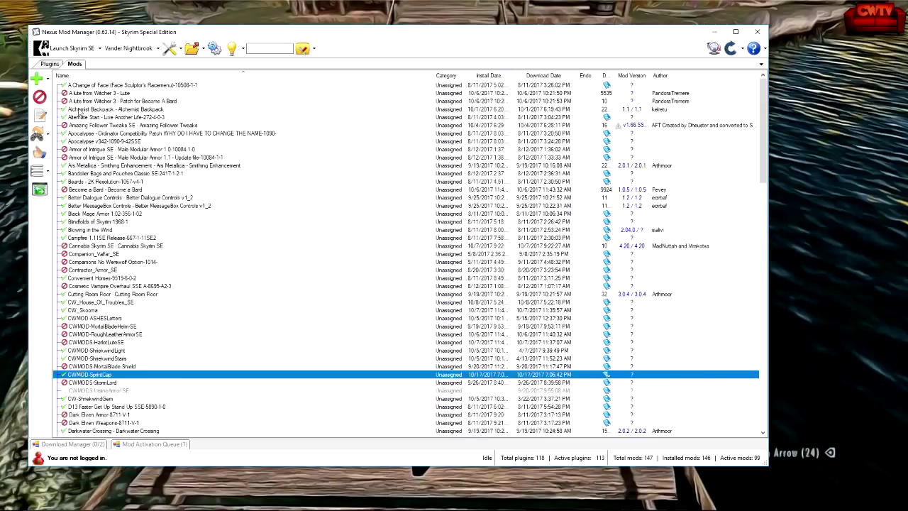
left_click(71, 48)
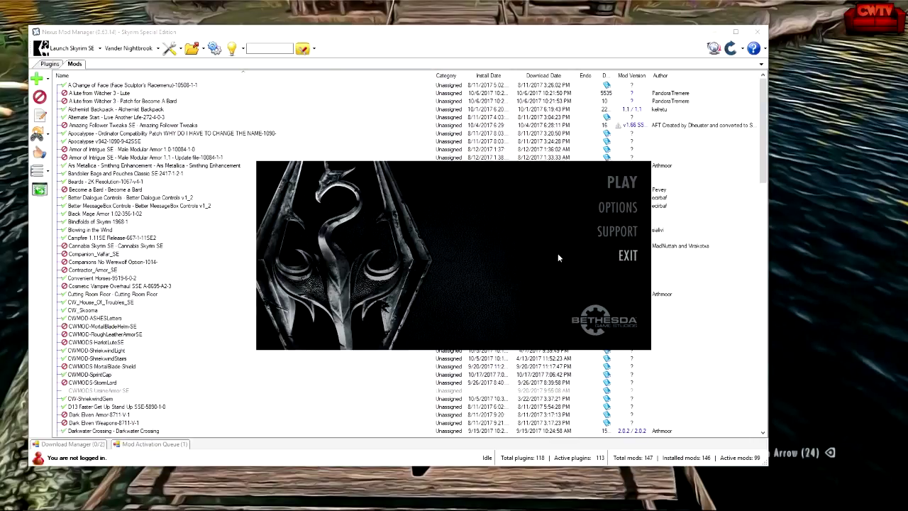
Start the game and load save 007 of the level 20 Bosmer character
left_click(622, 185)
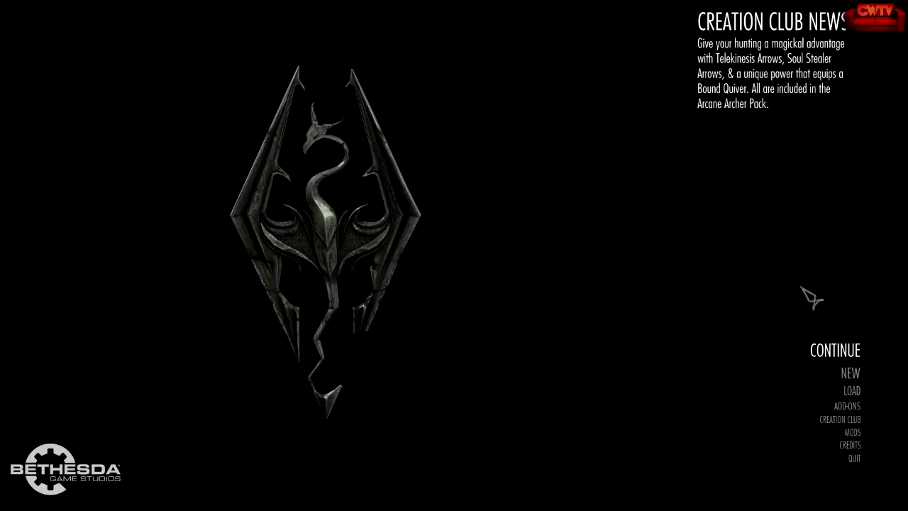
left_click(855, 397)
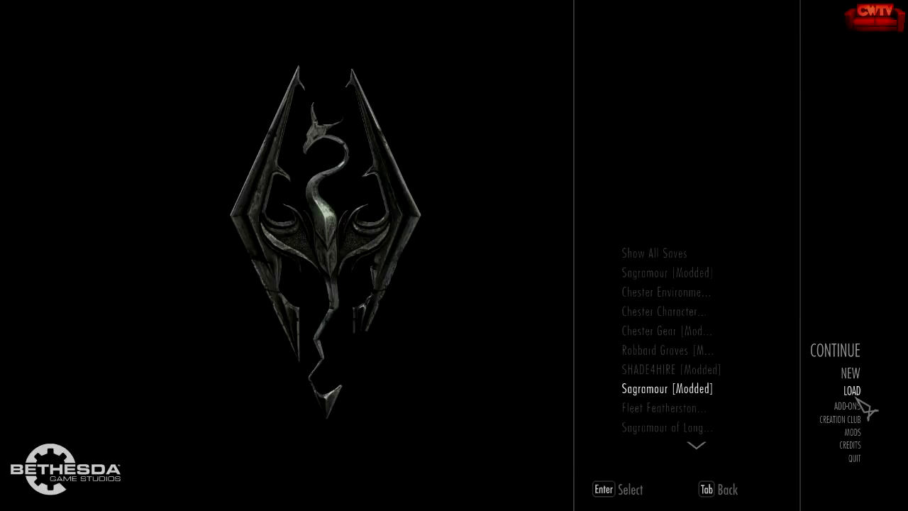
scroll(649, 359, "down", 3)
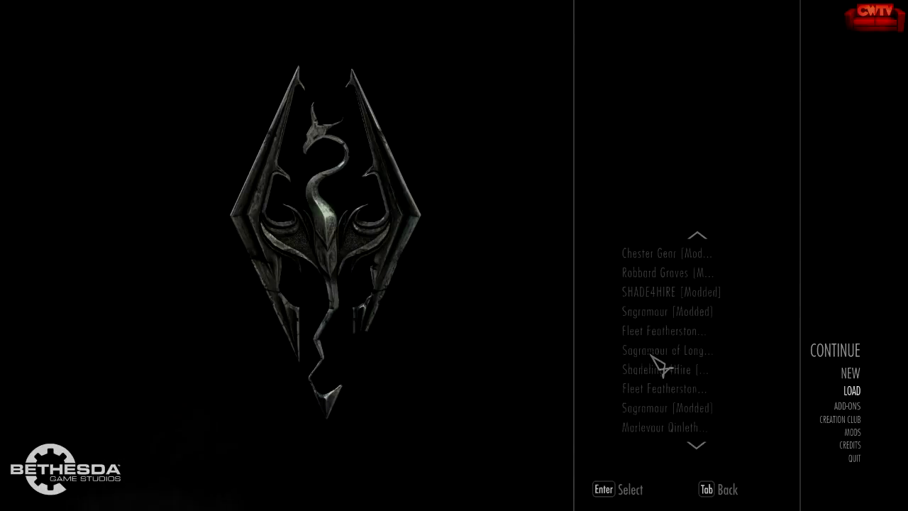
scroll(658, 362, "down", 5)
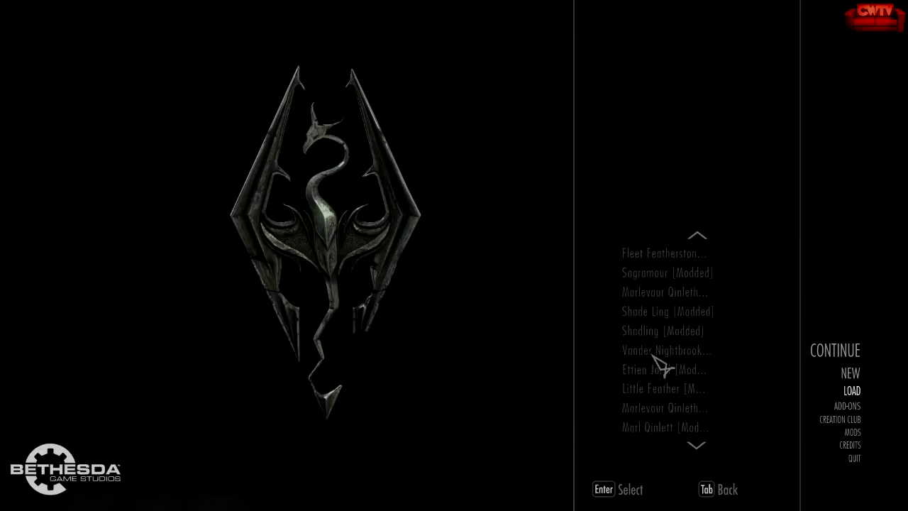
left_click(655, 349)
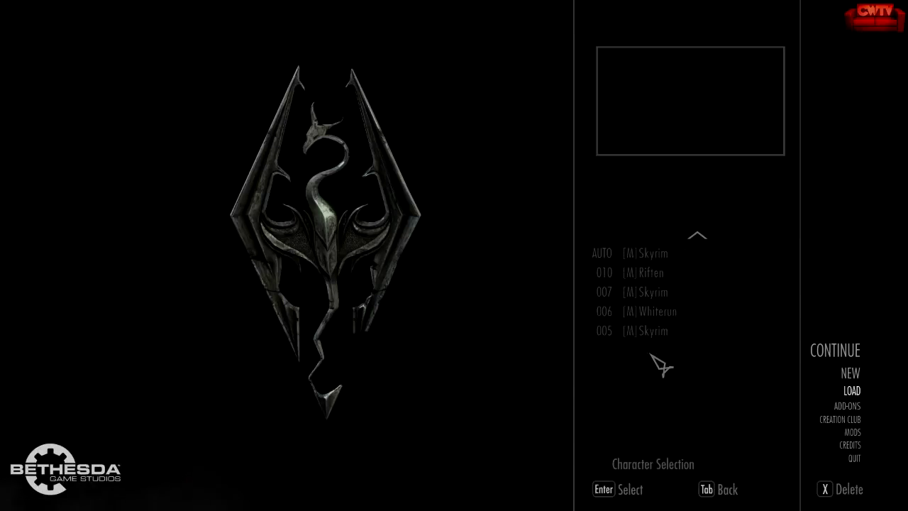
scroll(659, 334, "up", 3)
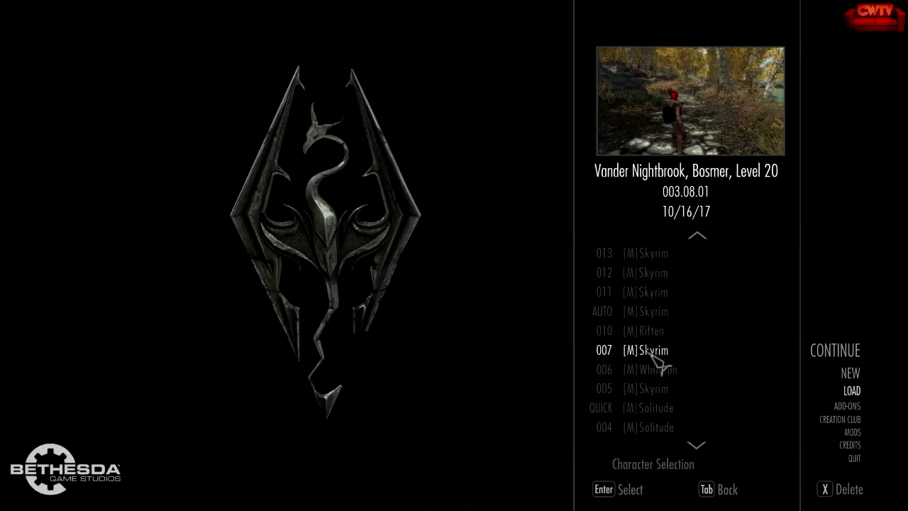
left_click(652, 352)
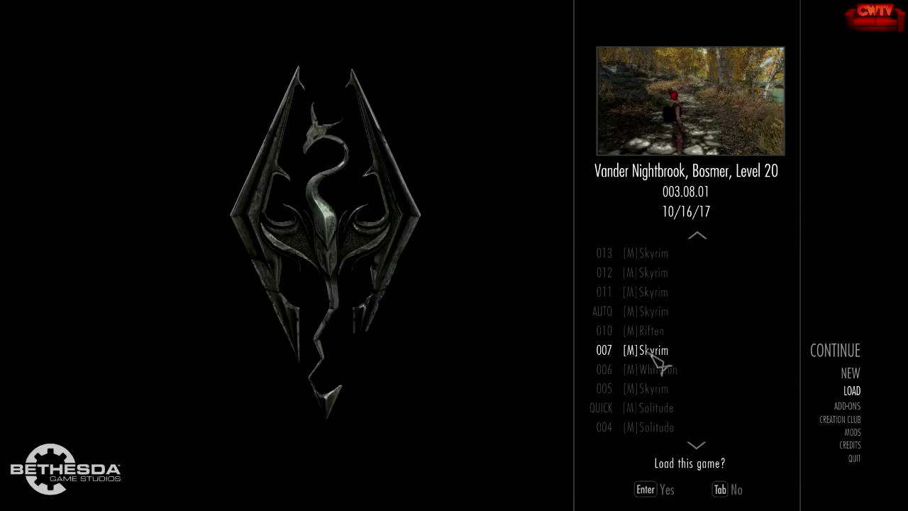
left_click(667, 490)
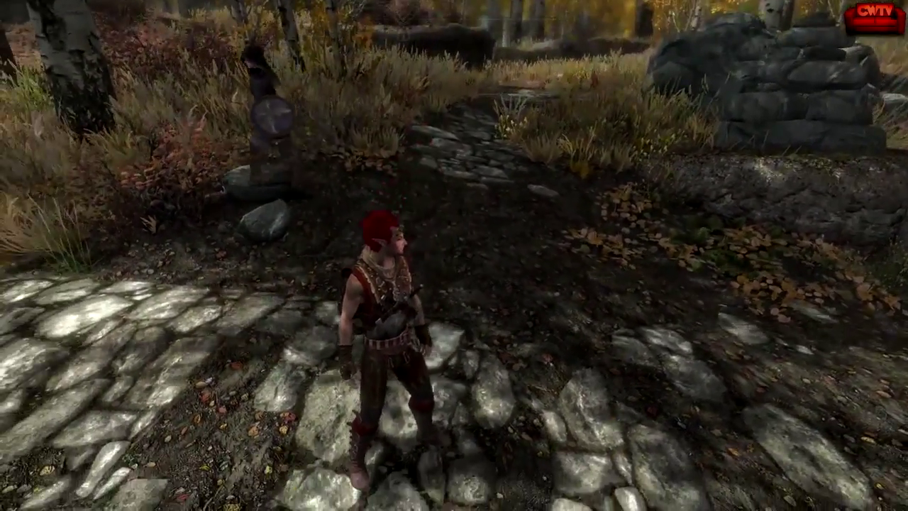
Equip the retextured Hat from Apparel, then walk forward in-game to view it
key("i")
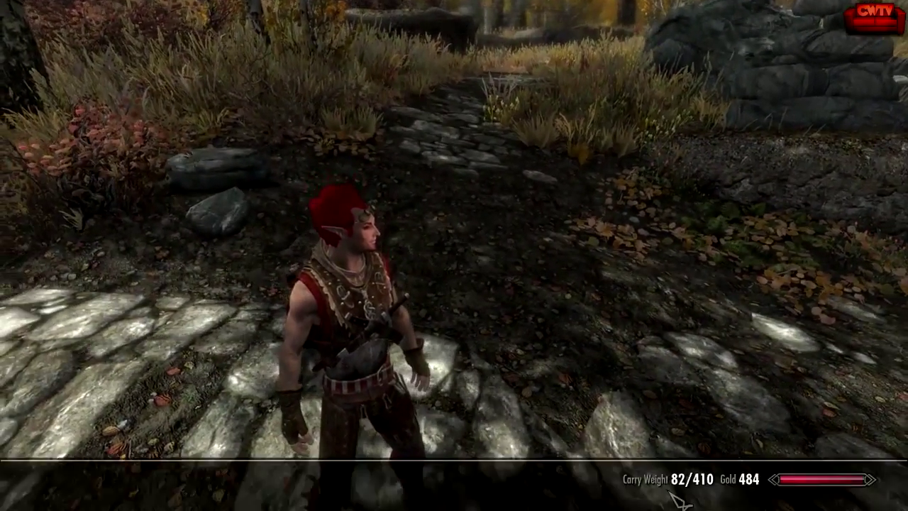
left_click(88, 360)
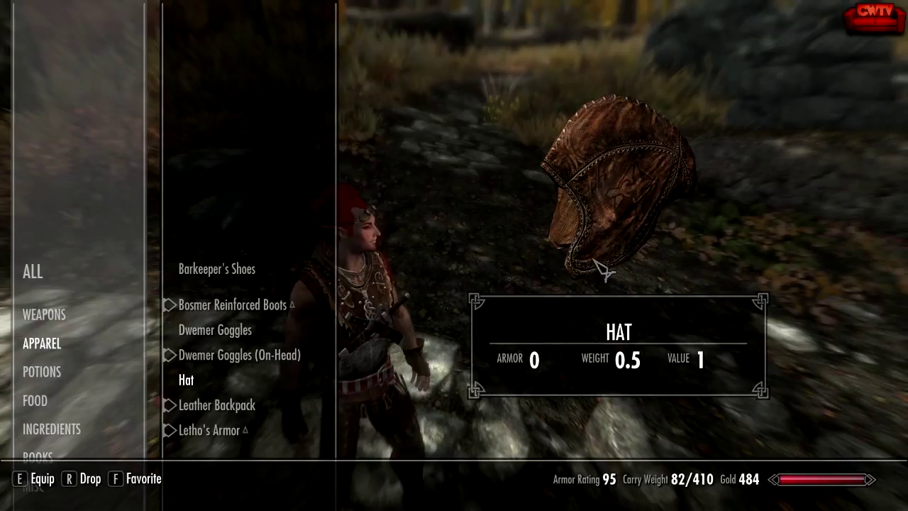
left_click_drag(579, 273, 517, 323)
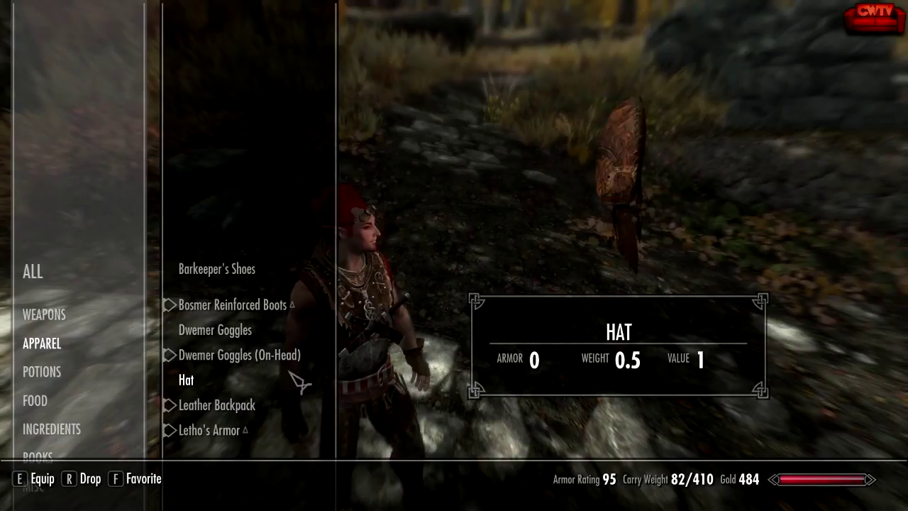
left_click(193, 381)
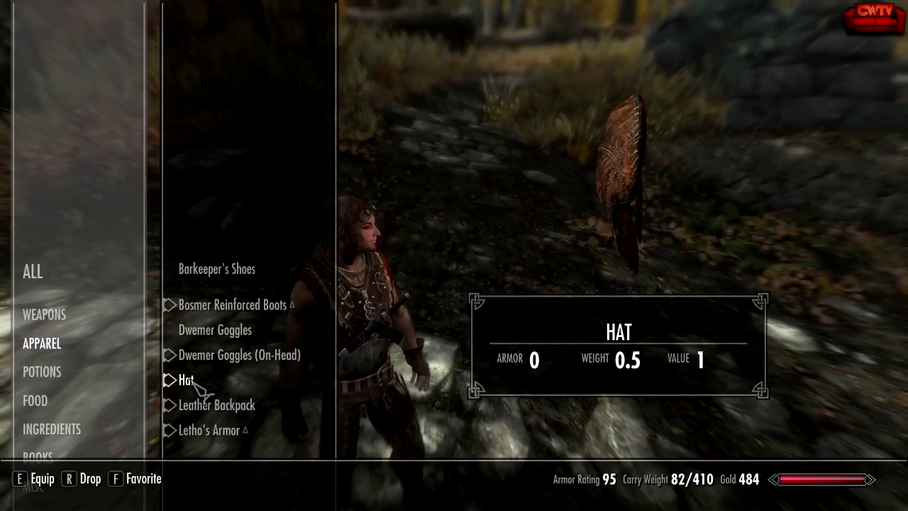
key("Tab")
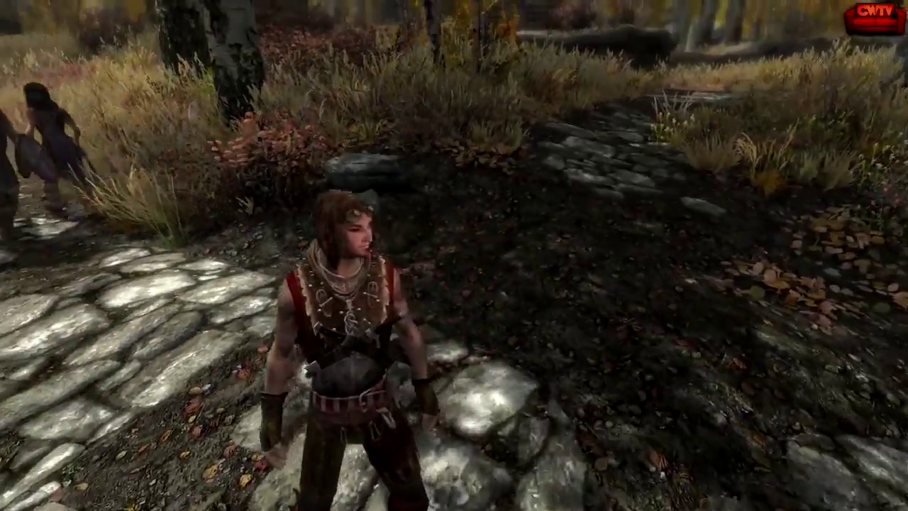
key("w")
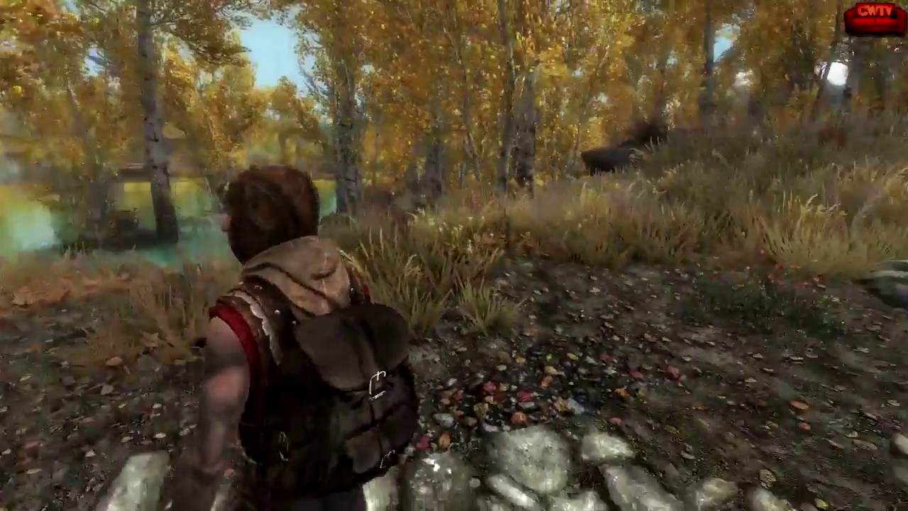